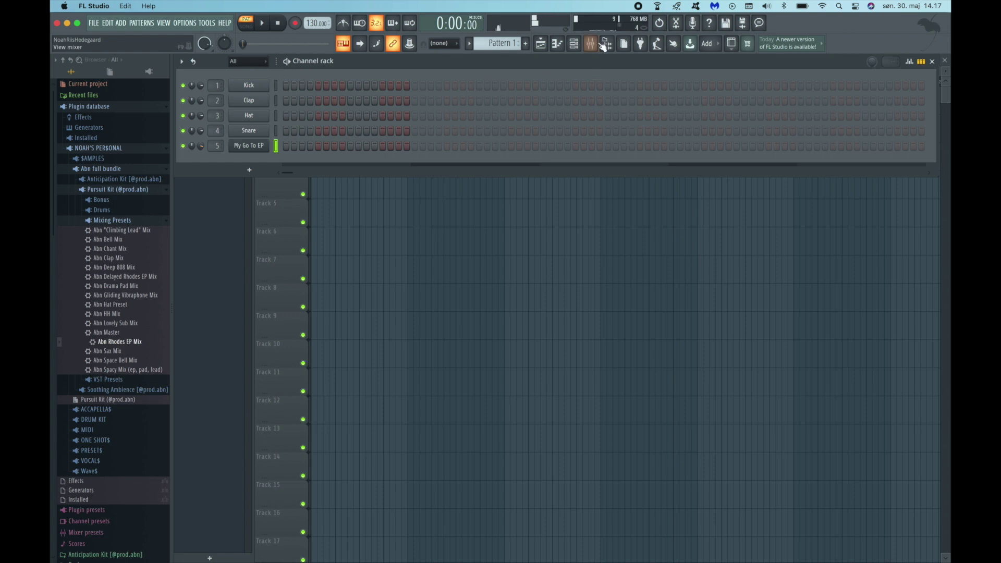
# Tap the project tempo to 111 BPM with the Tempo tapper and close it.
pyautogui.click(657, 43)
pyautogui.click(531, 172)
pyautogui.click(532, 173)
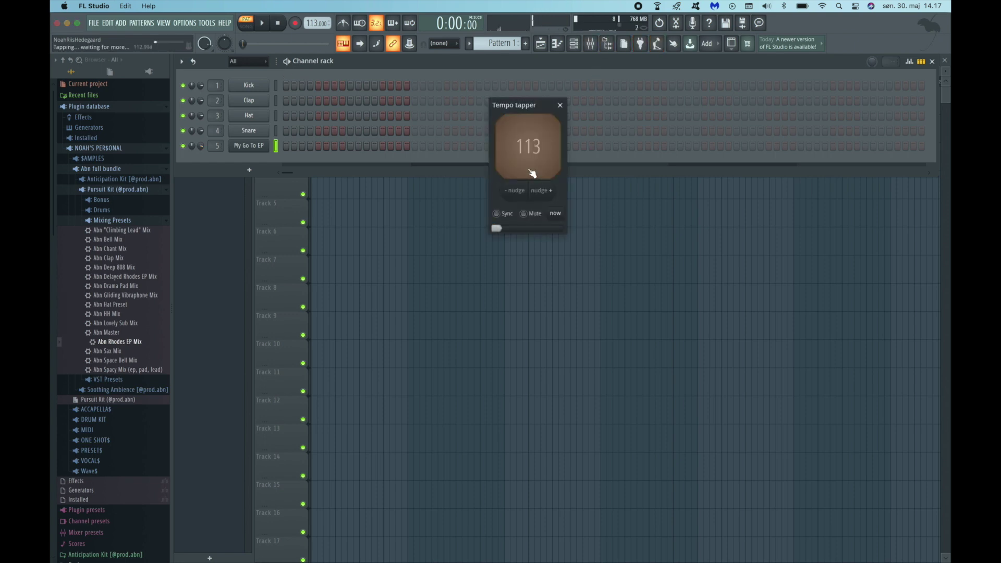
pyautogui.click(532, 173)
pyautogui.click(531, 173)
pyautogui.click(532, 174)
pyautogui.click(532, 173)
pyautogui.click(532, 173)
pyautogui.click(532, 173)
pyautogui.click(560, 104)
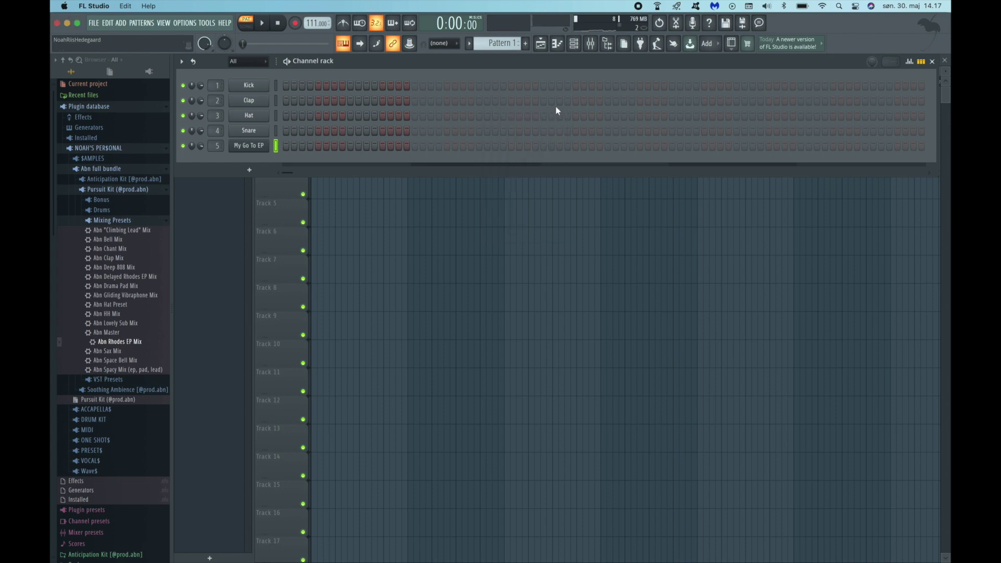
# Record a played chord progression with a top melody on the My Go To EP channel as notes and automation.
pyautogui.click(295, 25)
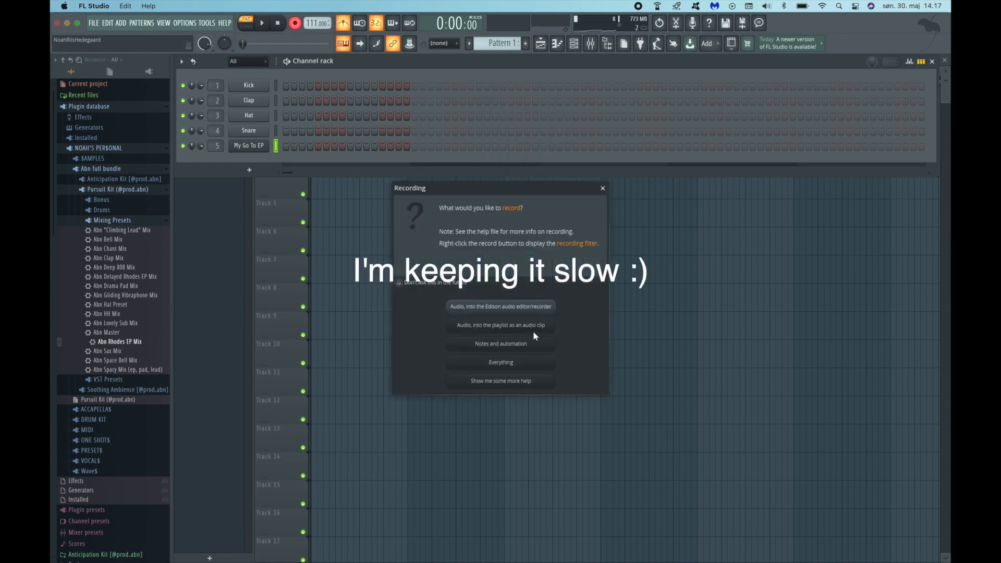
pyautogui.click(512, 346)
pyautogui.press('space')
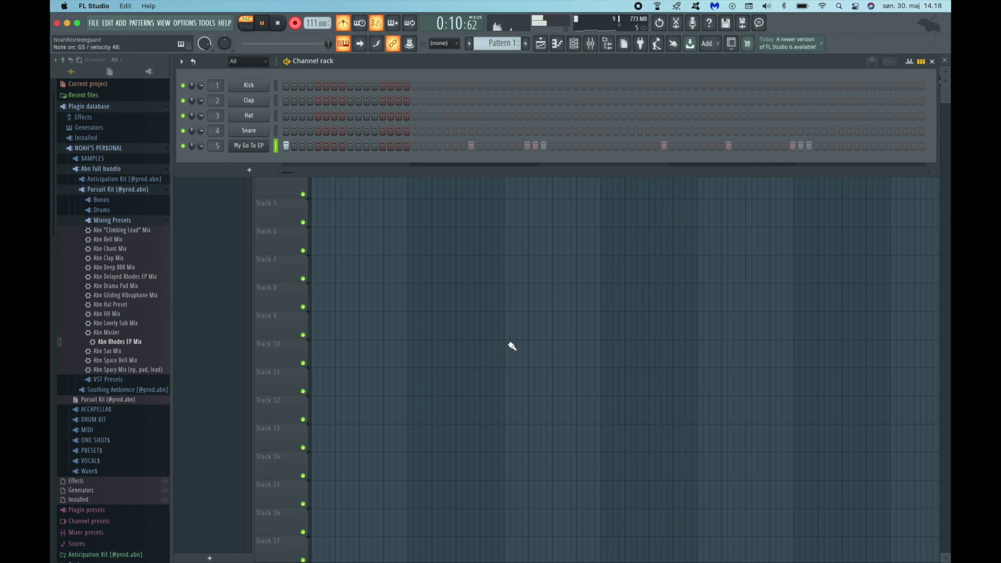
pyautogui.press('space')
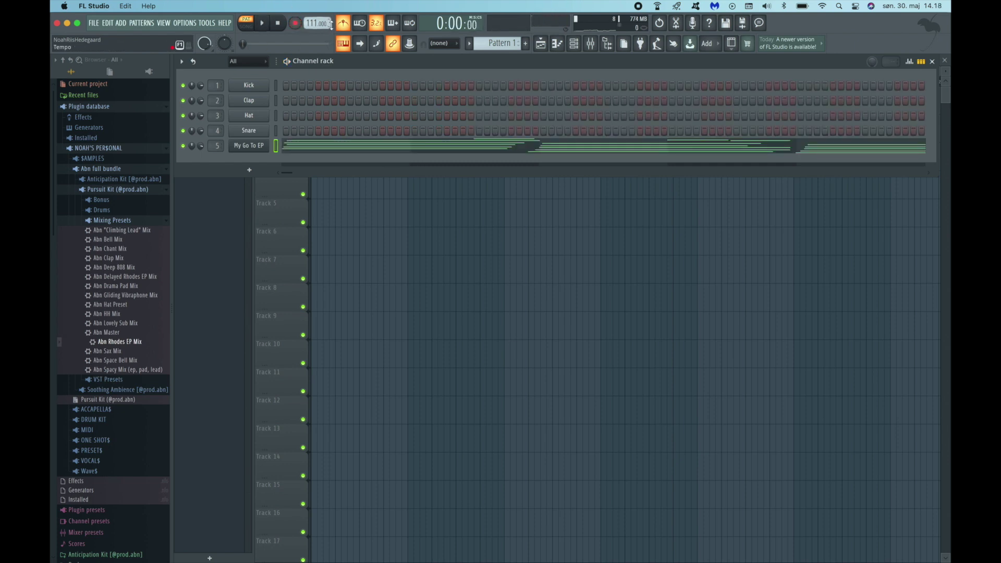
# Open the recorded My Go To EP notes in the piano roll, play them and nudge the F6 note in bar 2 slightly later.
pyautogui.click(344, 144)
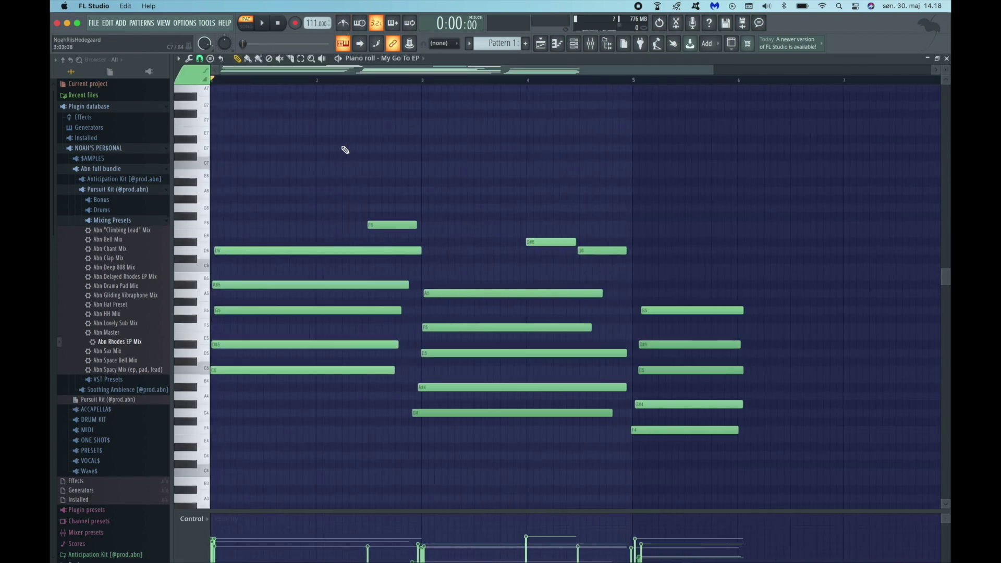
pyautogui.press('space')
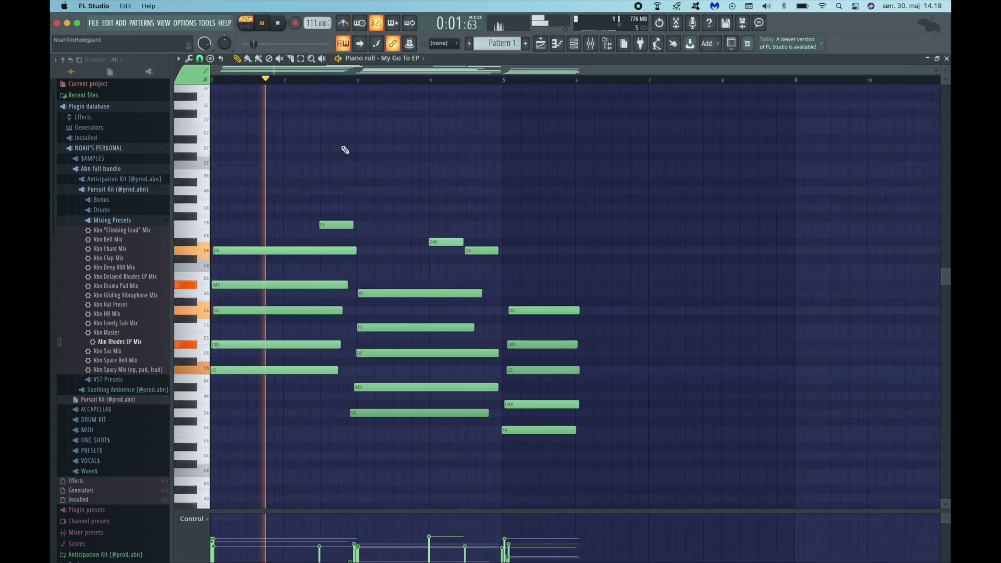
pyautogui.click(343, 226)
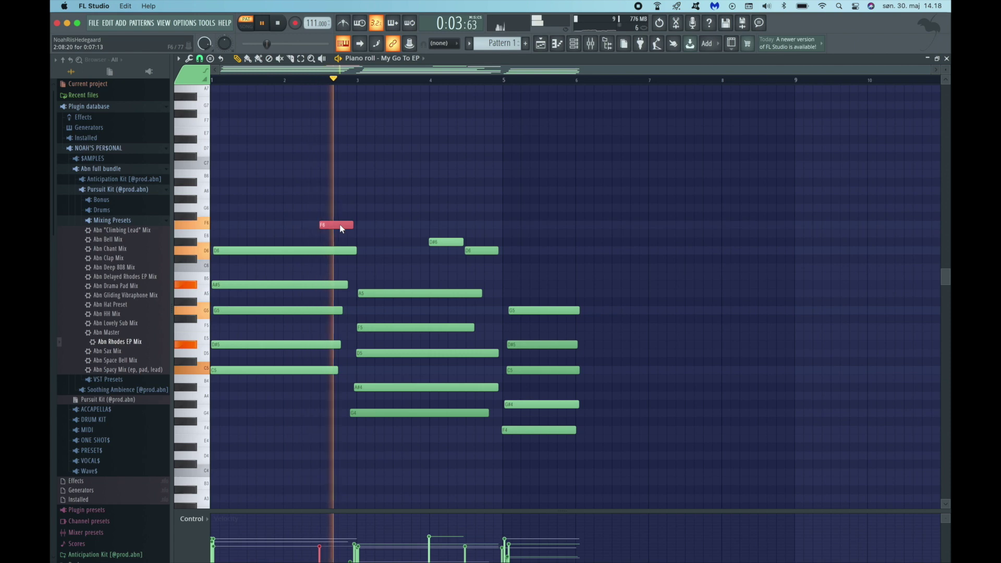
pyautogui.click(359, 208)
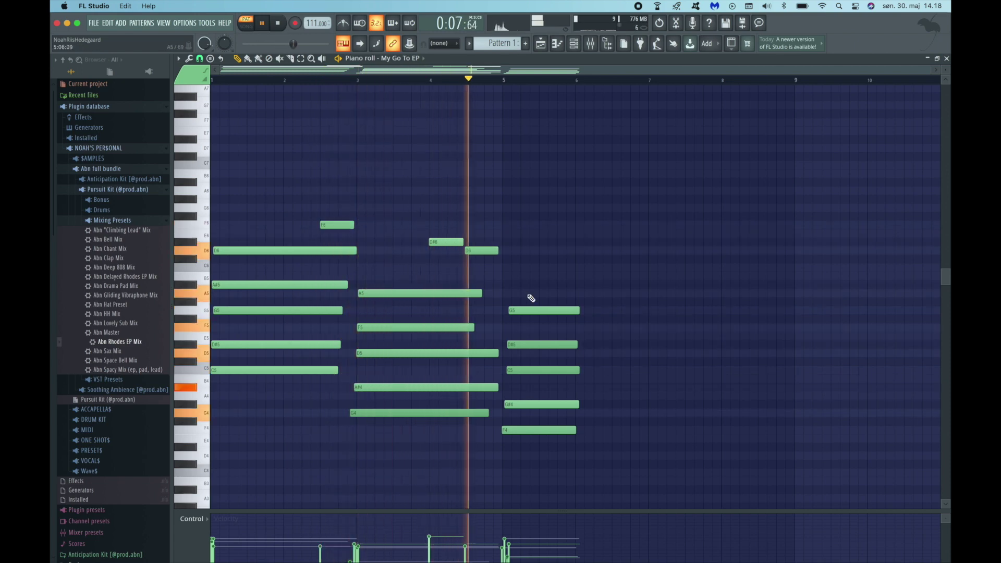
# Move the last chord from bar 5 to late bar 7 and duplicate the first four bars of notes into bars 5 to 8.
pyautogui.moveTo(532, 290); pyautogui.dragTo(721, 428)
pyautogui.click(548, 431)
pyautogui.moveTo(547, 431); pyautogui.dragTo(267, 181)
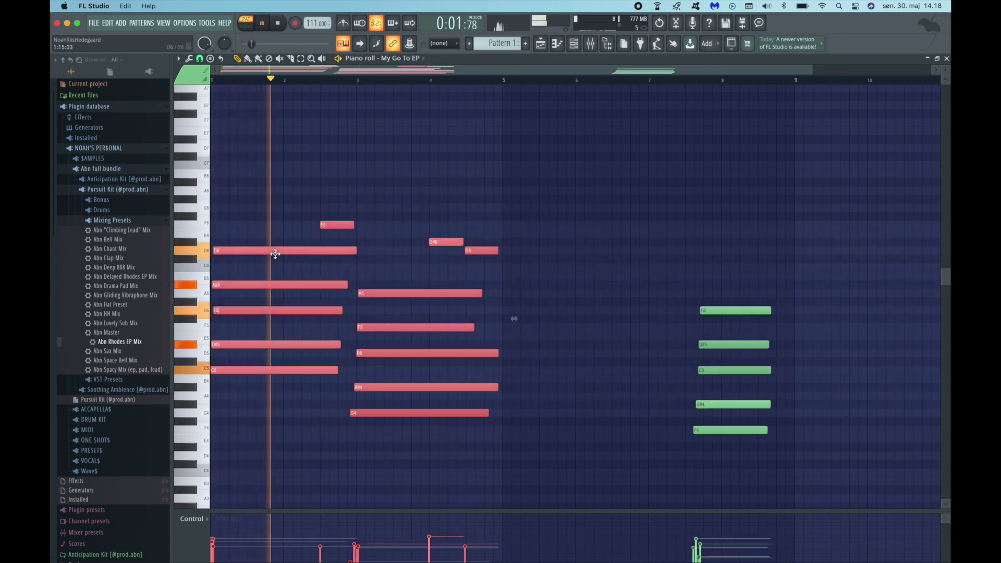
pyautogui.hotkey('ctrl', 'b')
pyautogui.hotkey('shift', 'Right')
pyautogui.hotkey('shift', 'Right')
pyautogui.hotkey('shift', 'Right')
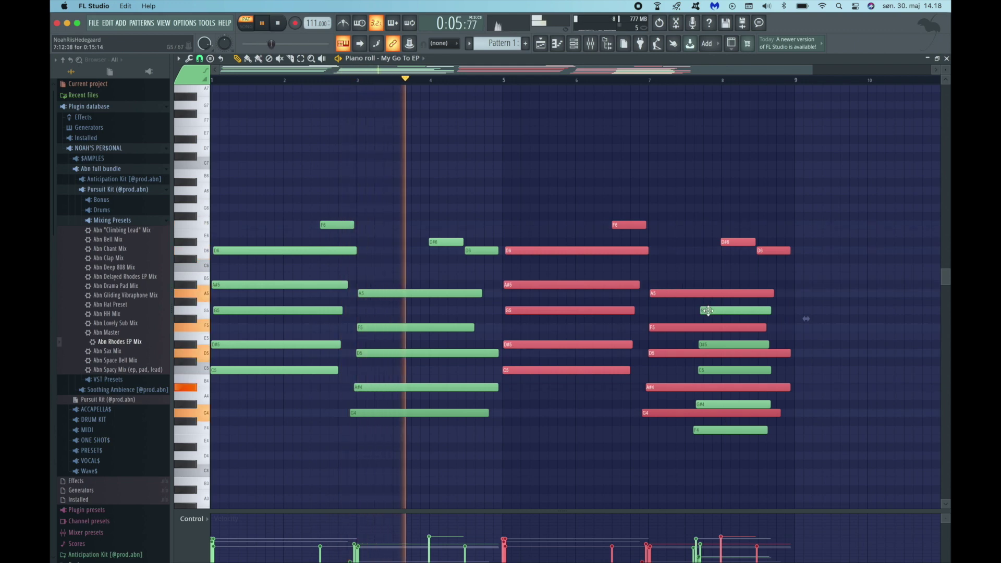
pyautogui.click(688, 313)
pyautogui.click(706, 310)
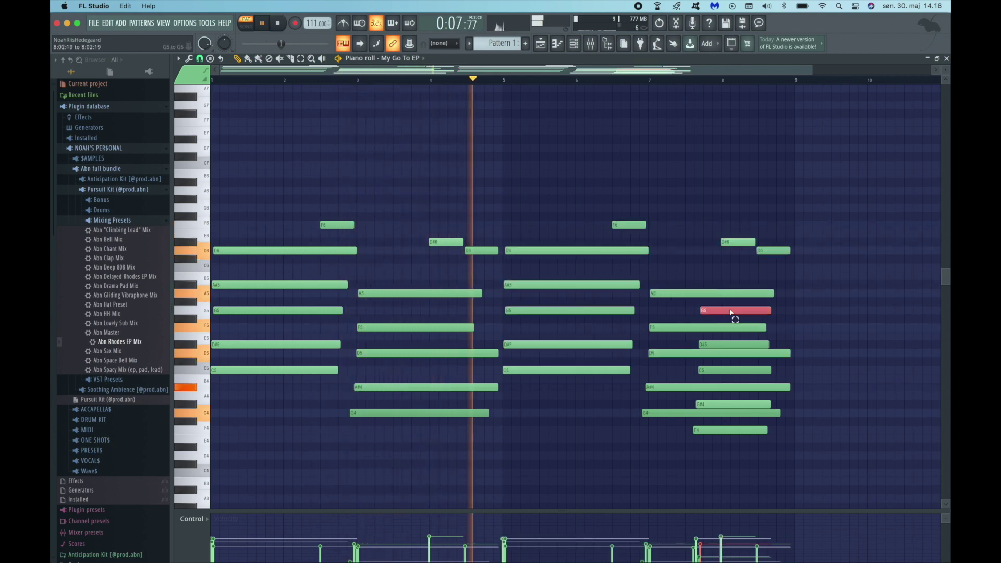
pyautogui.click(731, 370)
pyautogui.click(729, 404)
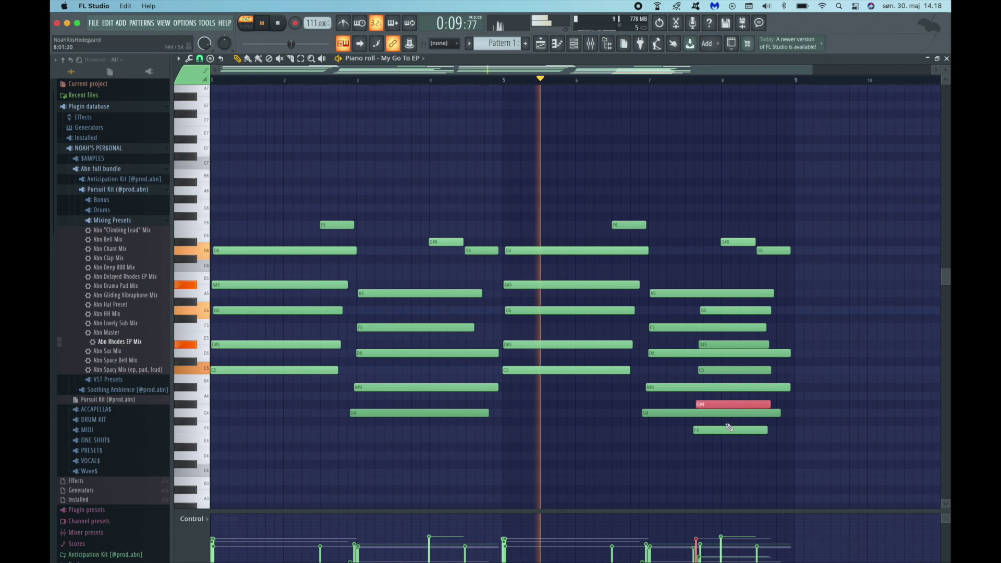
pyautogui.click(727, 430)
pyautogui.keyDown('shift'); pyautogui.click(730, 404); pyautogui.keyUp('shift')
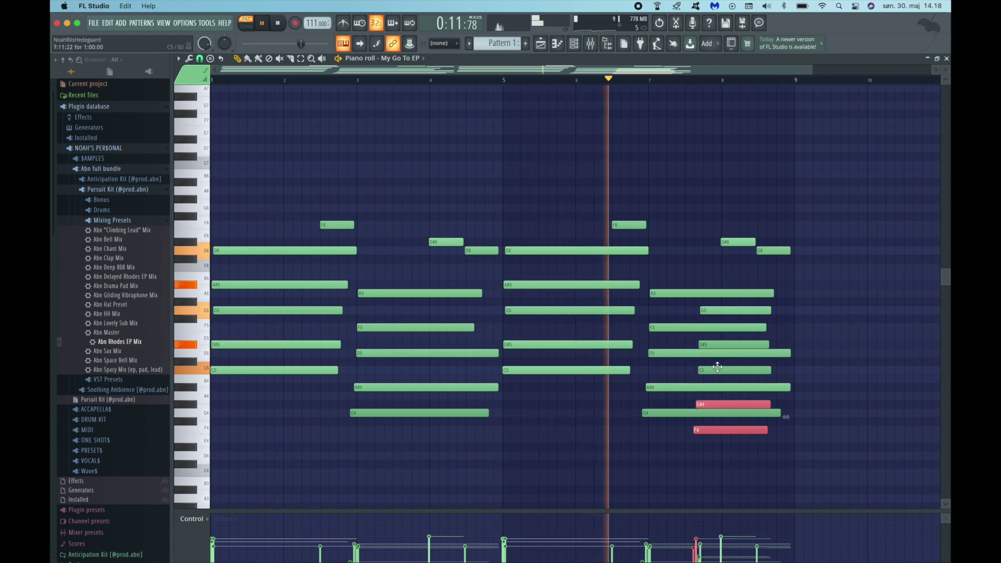
pyautogui.keyDown('shift'); pyautogui.click(729, 370); pyautogui.keyUp('shift')
pyautogui.click(712, 335)
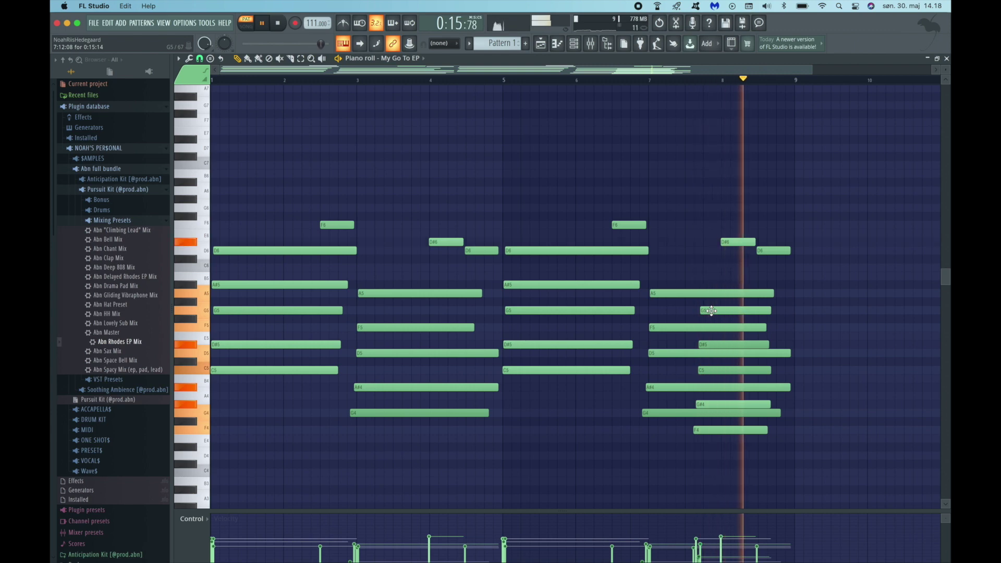
# Delete the D#6 and D6 melody notes in bar 8 and shorten the chord starting at bar 7 by about one bar.
pyautogui.moveTo(767, 239); pyautogui.dragTo(782, 252)
pyautogui.press('Delete')
pyautogui.moveTo(639, 281); pyautogui.dragTo(659, 459)
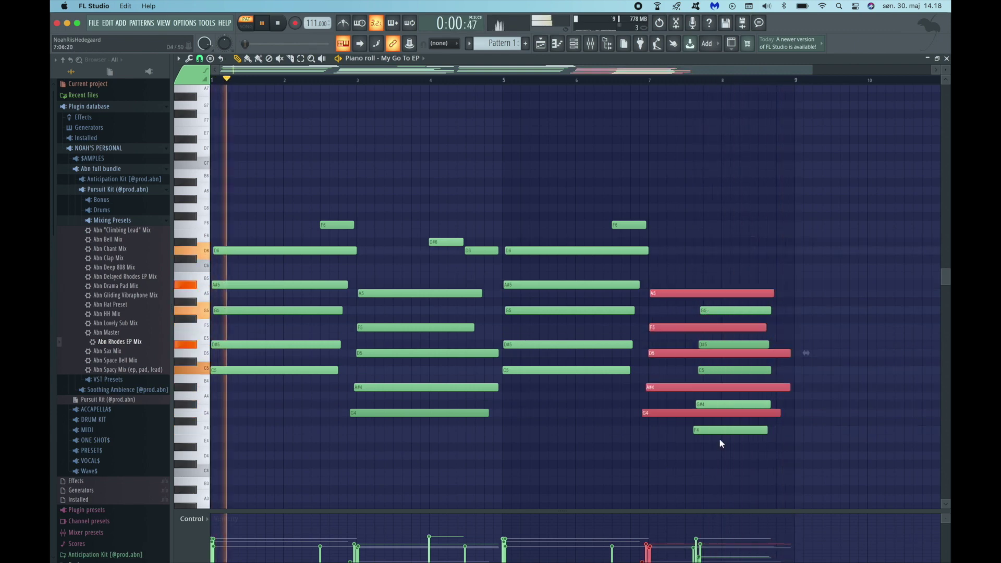
pyautogui.moveTo(780, 414); pyautogui.dragTo(716, 413)
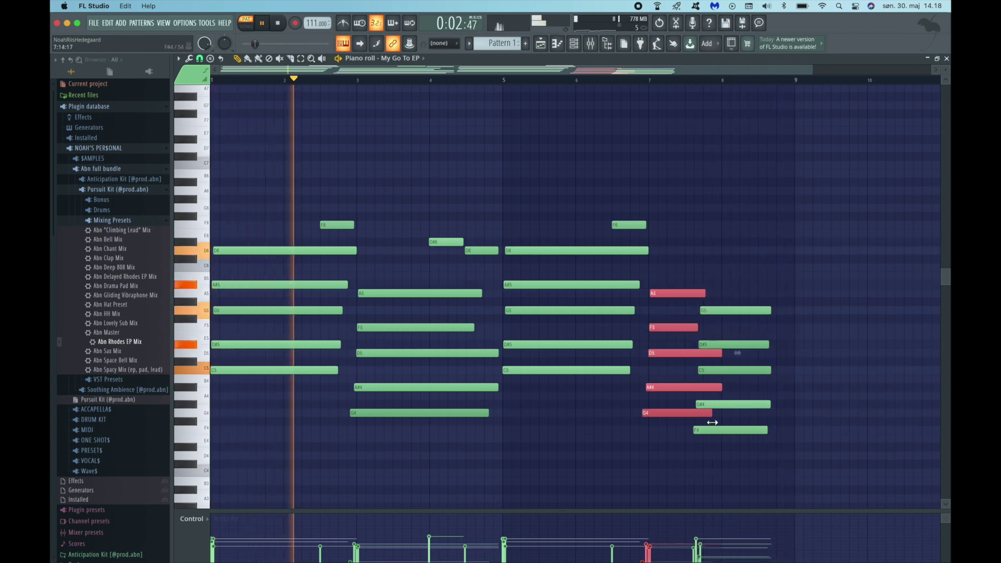
# Remove the remaining overlap so the bar 7 chord ends where the final chord begins, and close the piano roll.
pyautogui.moveTo(699, 269); pyautogui.dragTo(699, 292)
pyautogui.press('Delete')
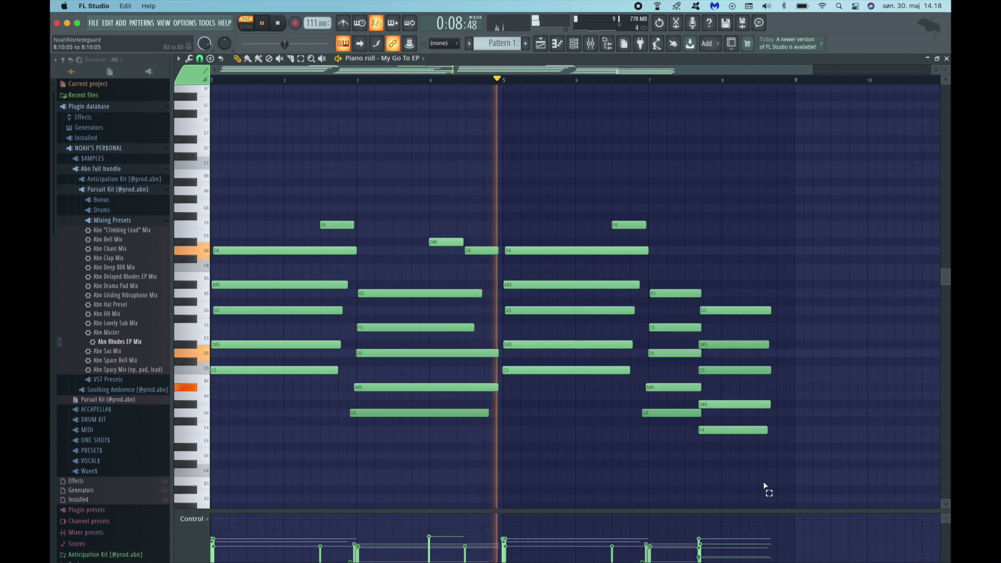
pyautogui.moveTo(767, 487); pyautogui.dragTo(792, 313)
pyautogui.click(773, 261)
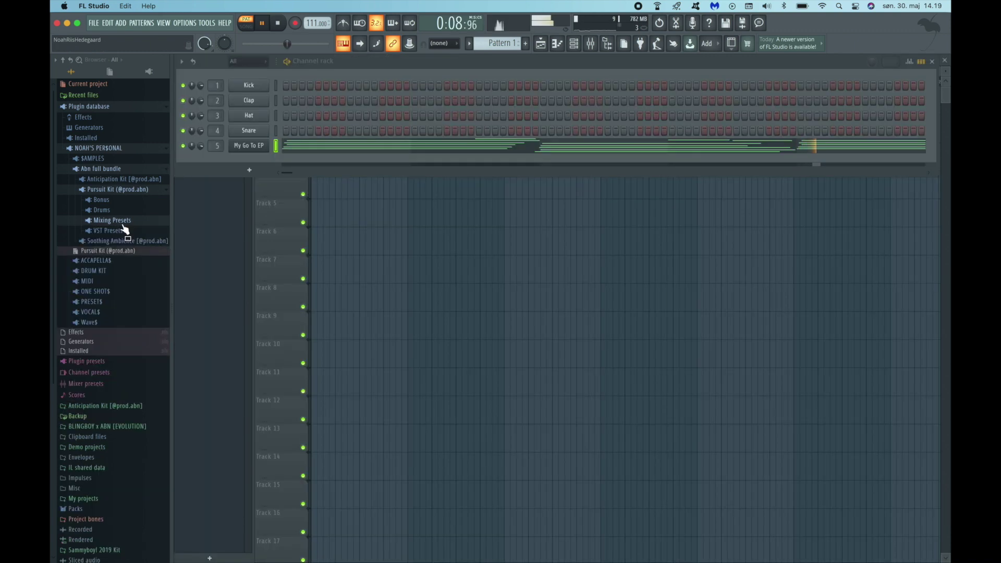
# Browse the Pursuit Kit's VST Presets, examining the Lounge Lizard, Purity and Xpand!2 folders with their E Piano, Organ and Pads presets.
pyautogui.click(124, 229)
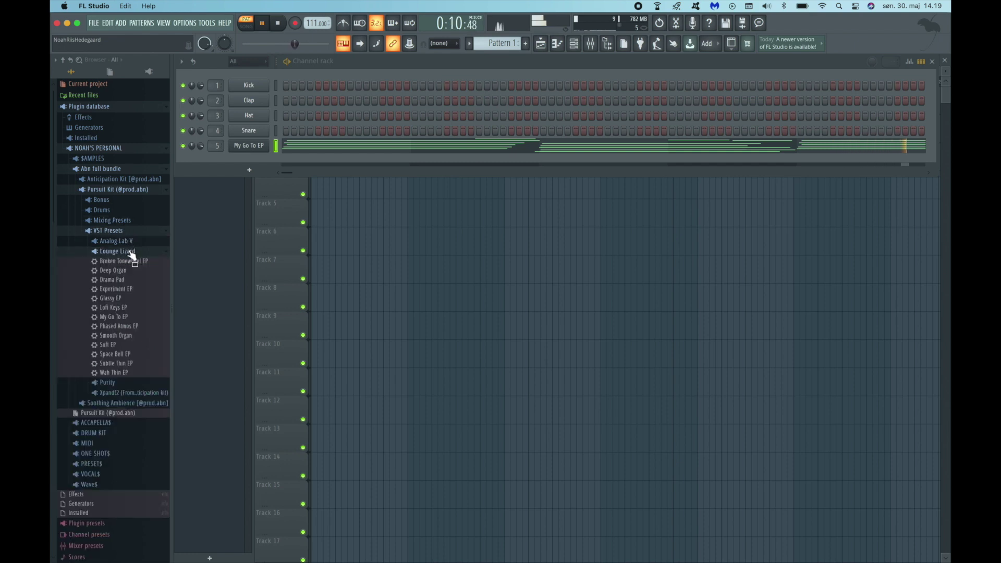
pyautogui.click(131, 252)
pyautogui.click(131, 262)
pyautogui.click(131, 263)
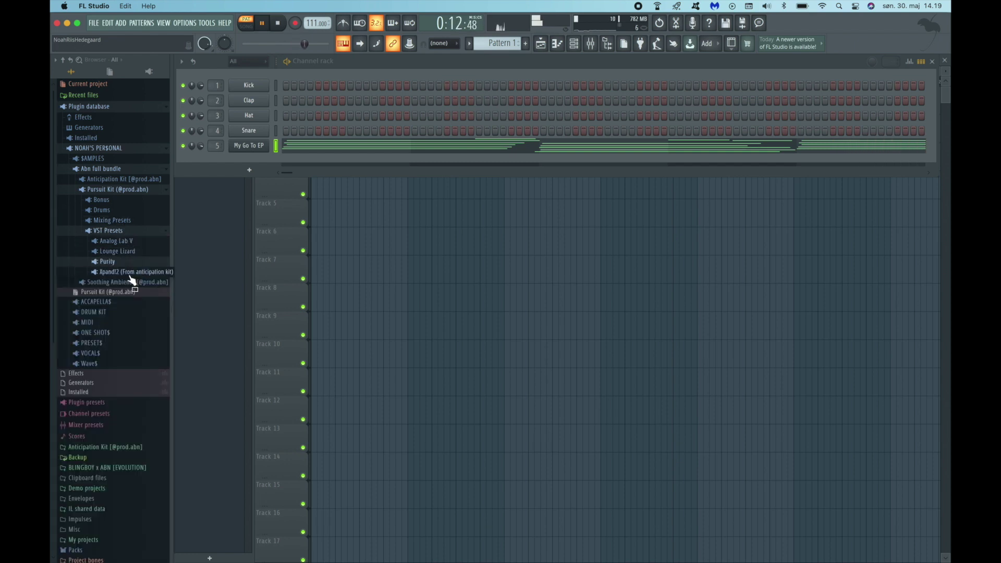
pyautogui.click(136, 272)
pyautogui.click(141, 282)
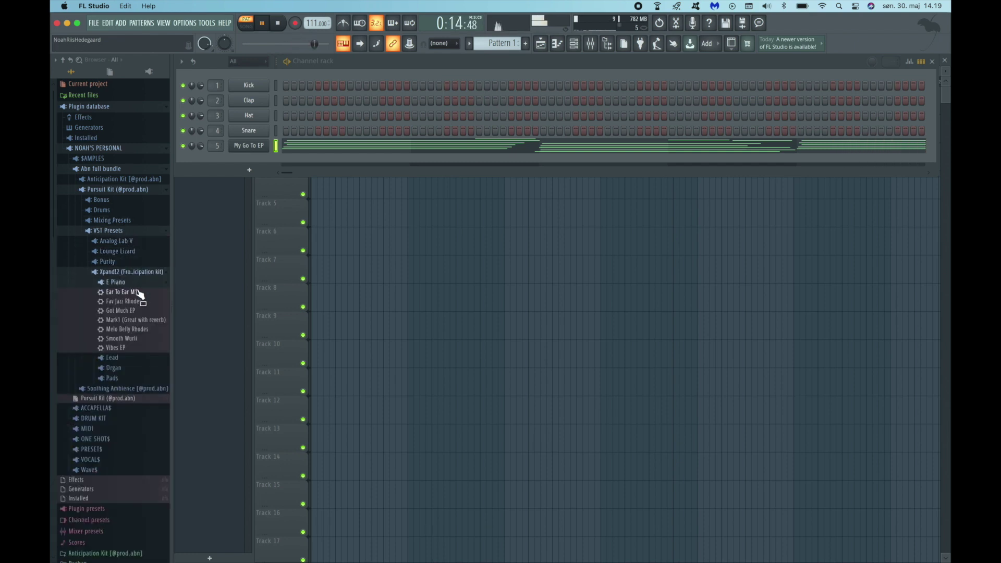
pyautogui.click(137, 283)
pyautogui.click(134, 293)
pyautogui.click(134, 293)
pyautogui.click(144, 303)
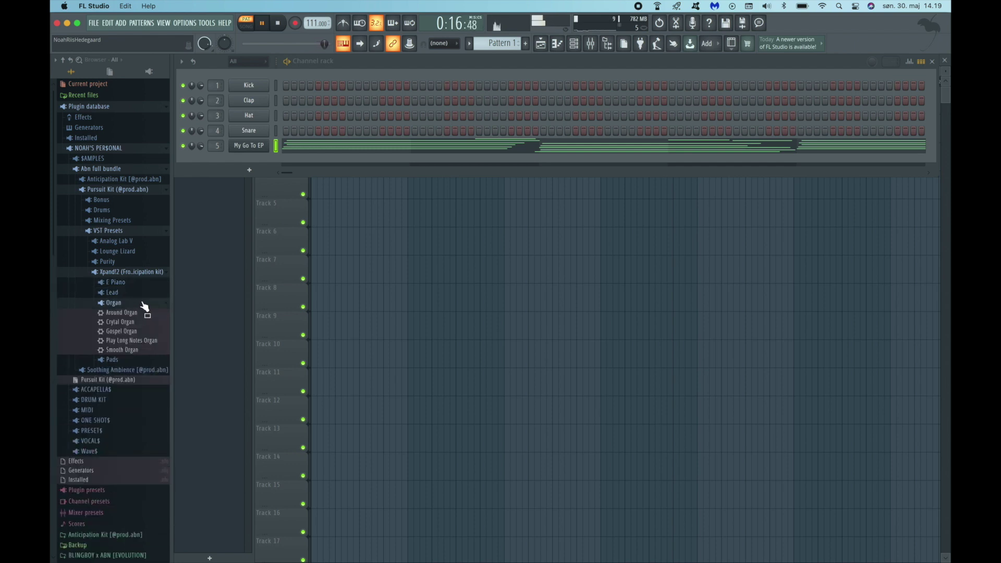
pyautogui.click(142, 305)
pyautogui.click(142, 313)
pyautogui.scroll(-3, 141, 316)
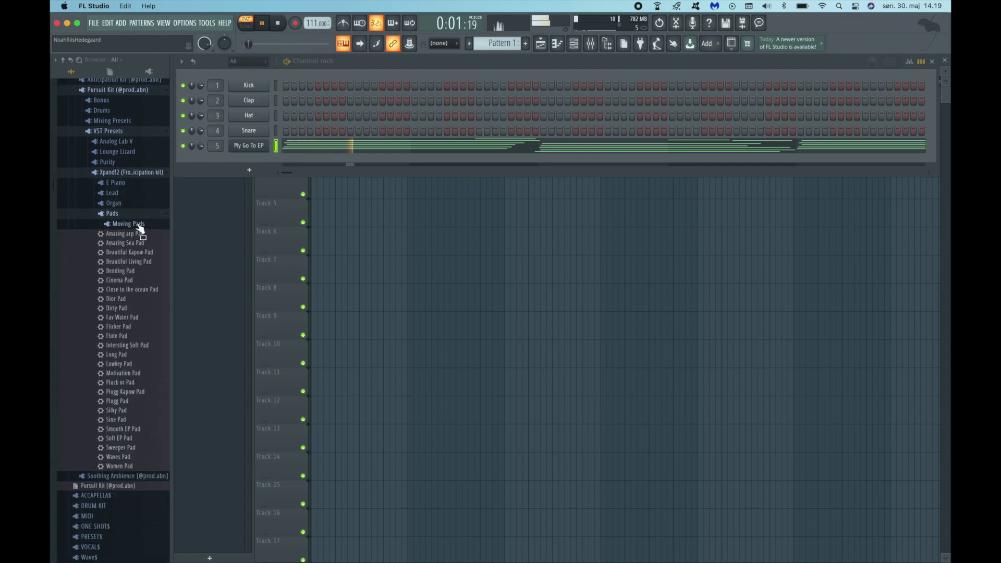
pyautogui.click(142, 213)
pyautogui.click(138, 172)
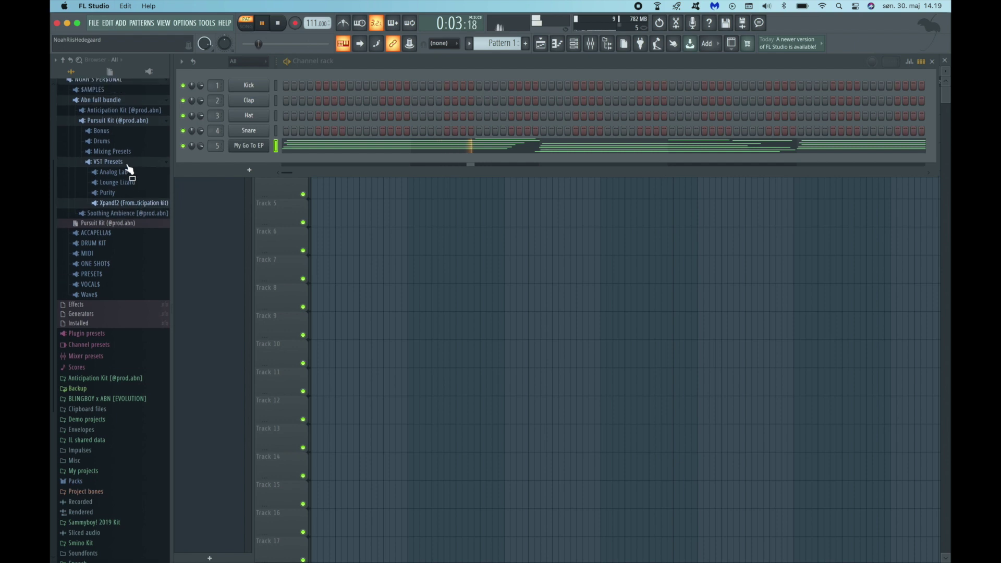
# Load the Fav E Guitar preset from the Analog Lab V folder as a new channel and close its plugin window.
pyautogui.click(129, 162)
pyautogui.click(130, 162)
pyautogui.click(139, 172)
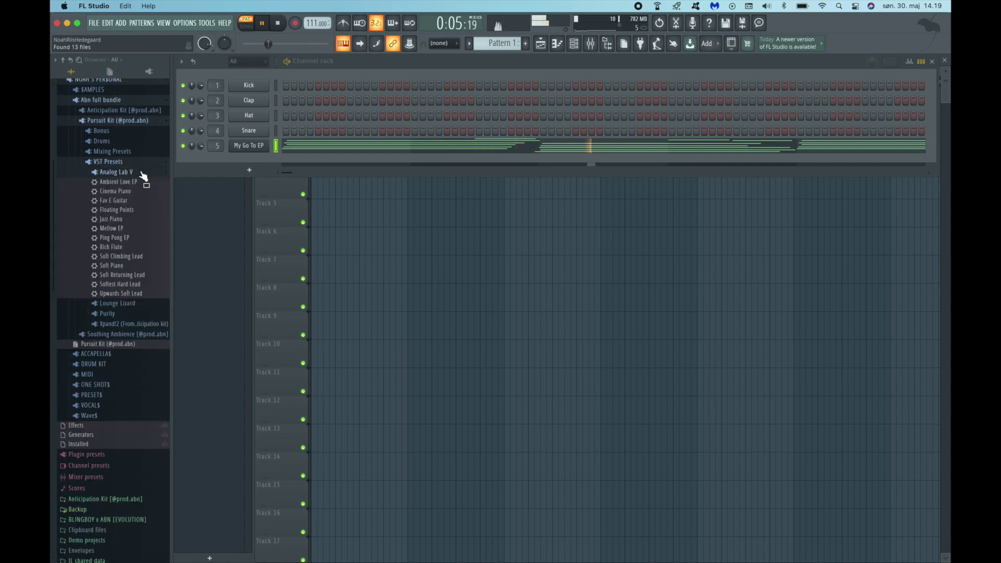
pyautogui.moveTo(138, 204); pyautogui.dragTo(245, 161)
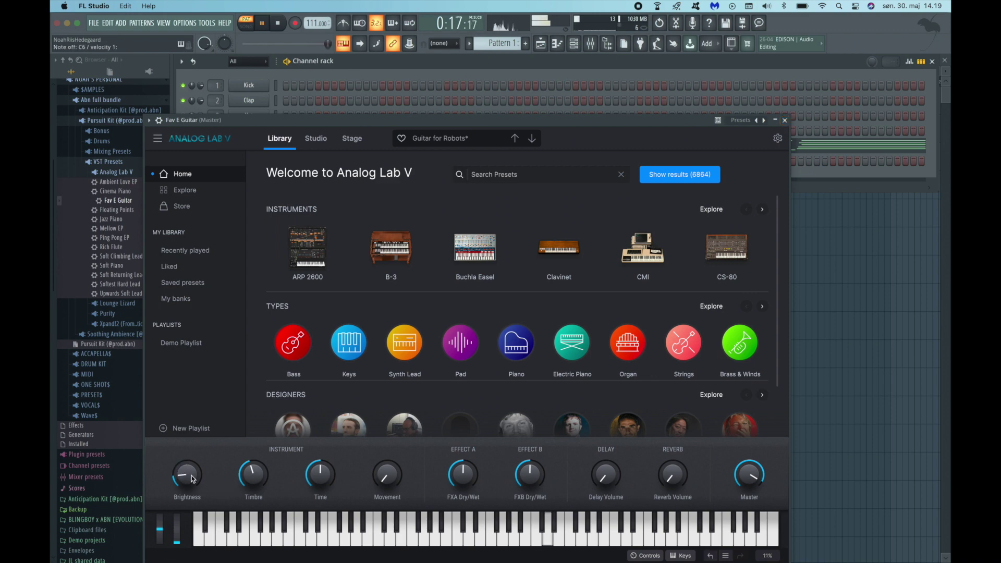
pyautogui.click(785, 121)
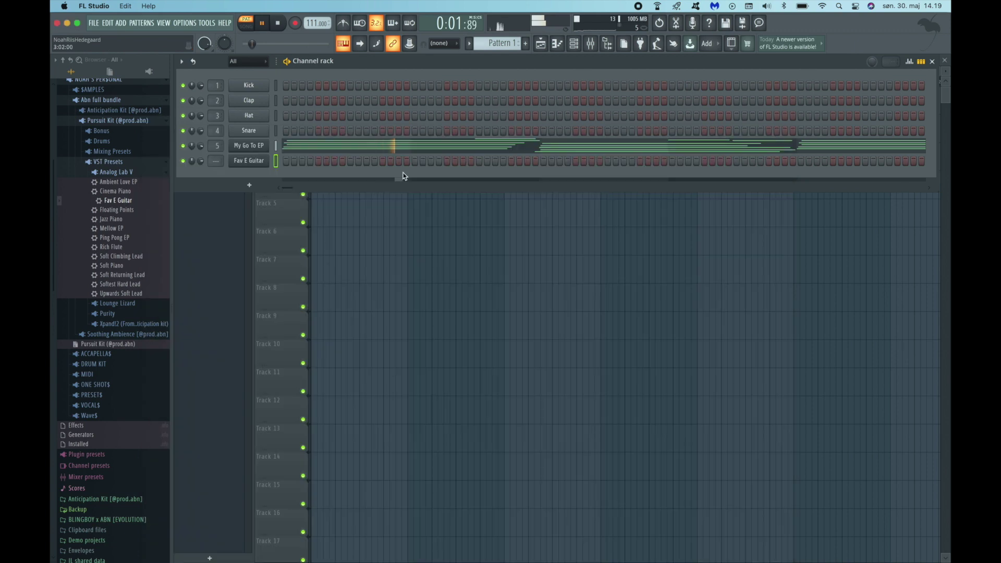
# Apply the Abn Spacy Mix (ep, pad, lead) mixing preset to the Fav E Guitar track on mixer insert 6.
pyautogui.press('F9')
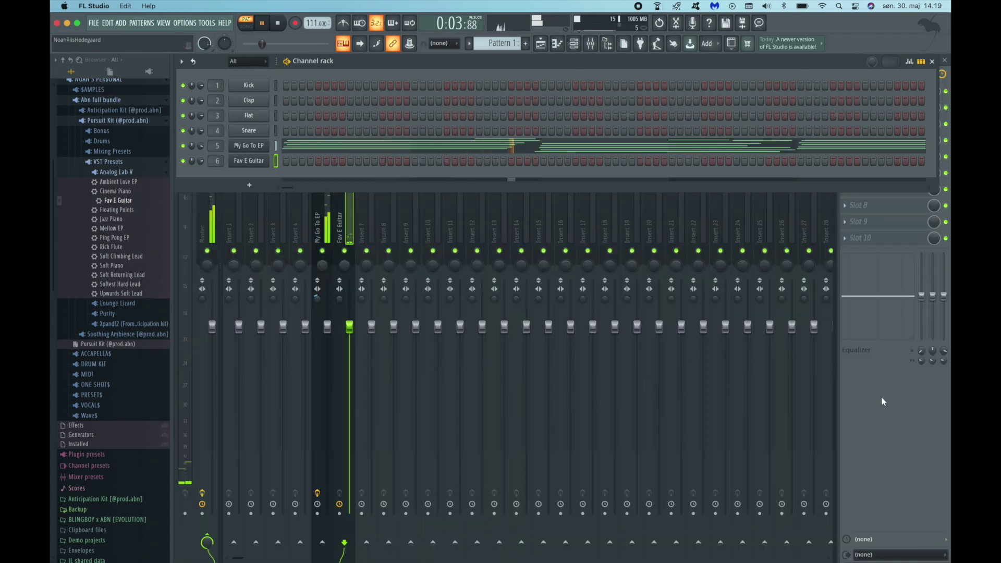
pyautogui.press('F6')
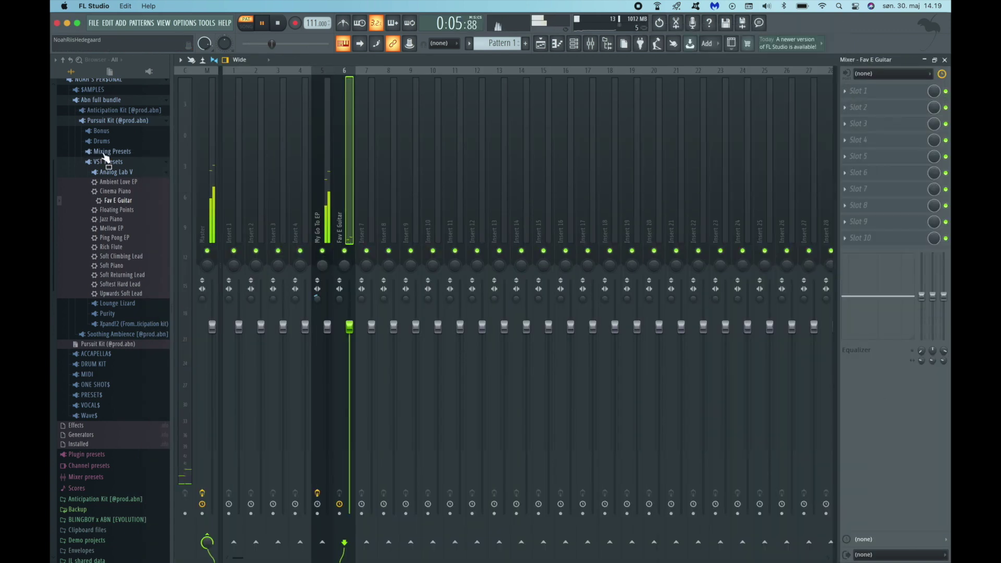
pyautogui.click(112, 151)
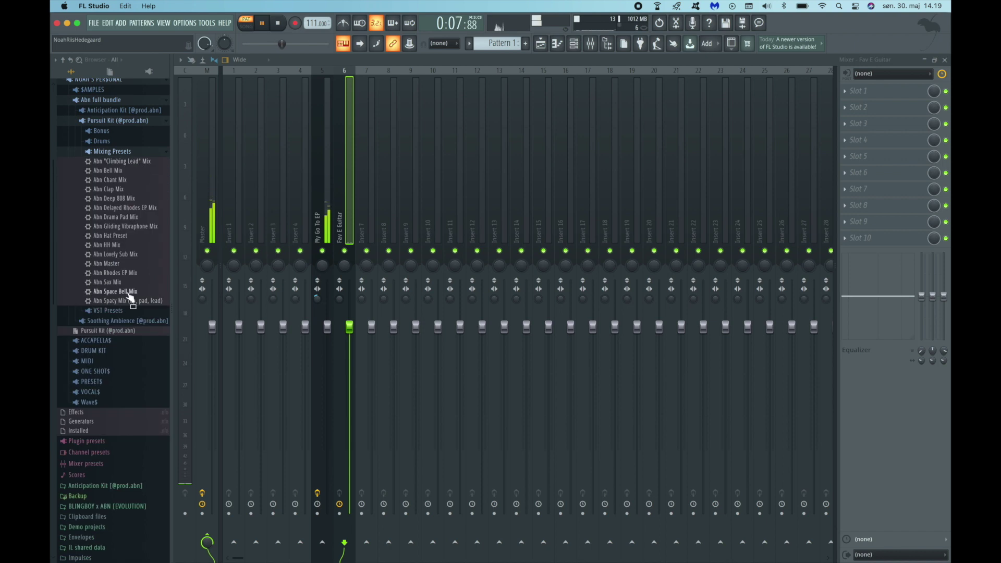
pyautogui.moveTo(355, 240); pyautogui.dragTo(348, 221)
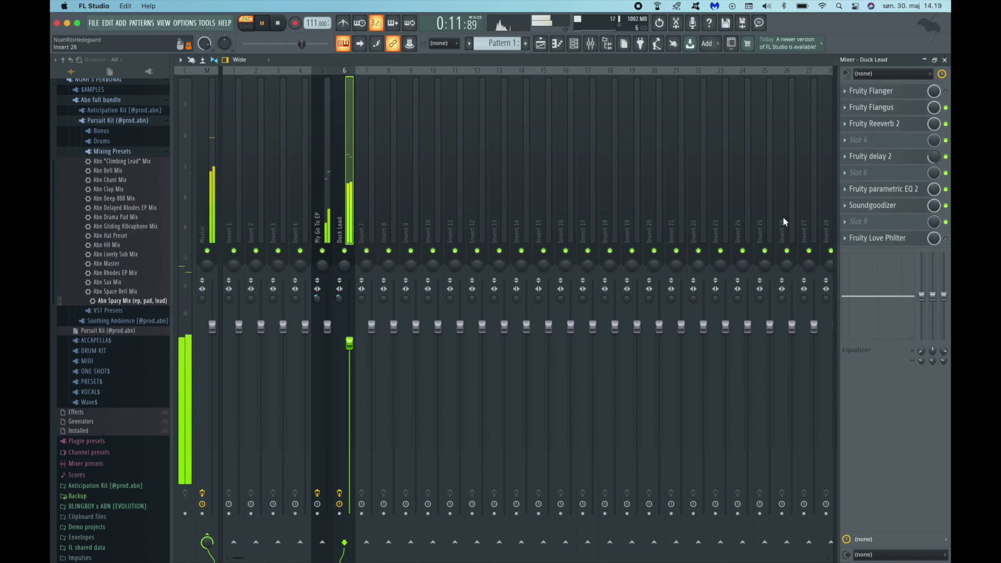
# Raise the low-cut frequency in the guitar track's Fruity parametric EQ 2 and boost band 5 slightly around 1363 Hz.
pyautogui.click(880, 189)
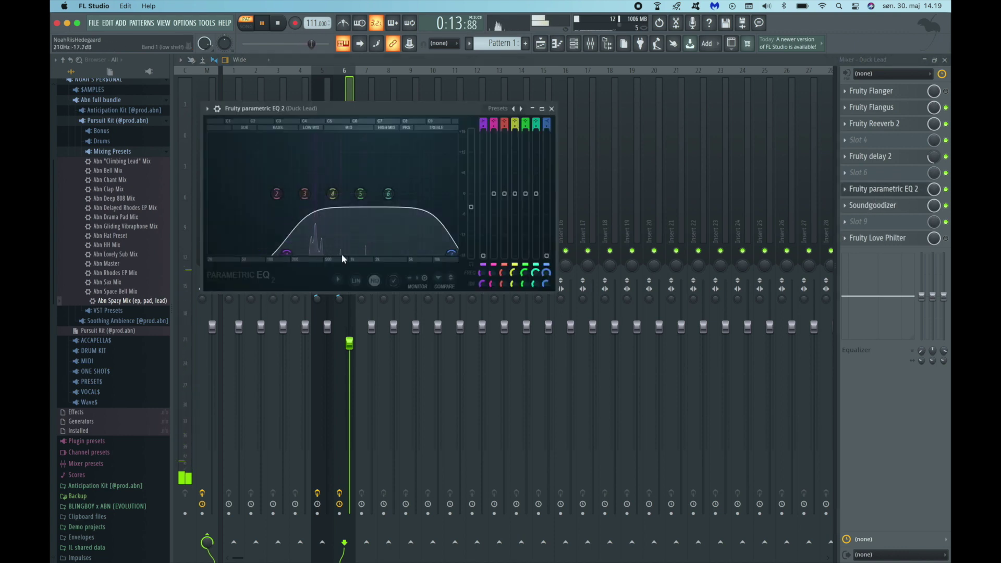
pyautogui.moveTo(301, 259); pyautogui.dragTo(316, 259)
pyautogui.moveTo(360, 193); pyautogui.dragTo(363, 188)
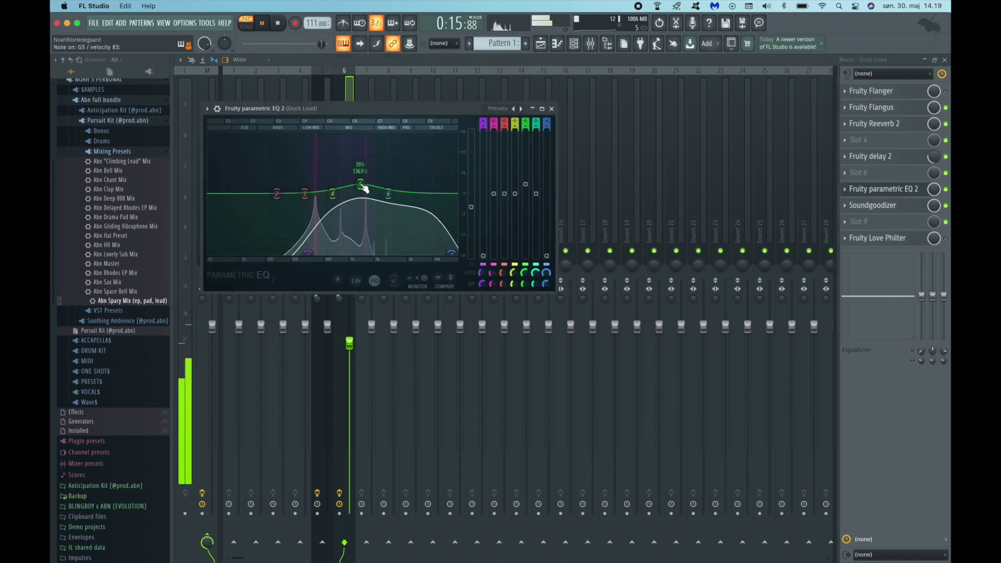
pyautogui.click(552, 109)
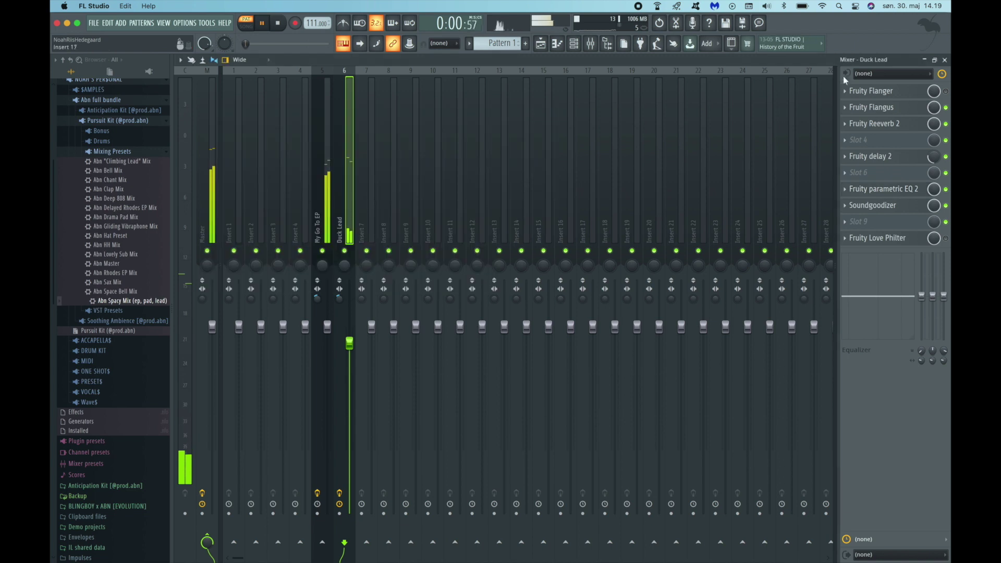
# Open the Pursuit Kit's Analog Lab V presets folder and record a melody into the Fav E Guitar channel.
pyautogui.click(944, 61)
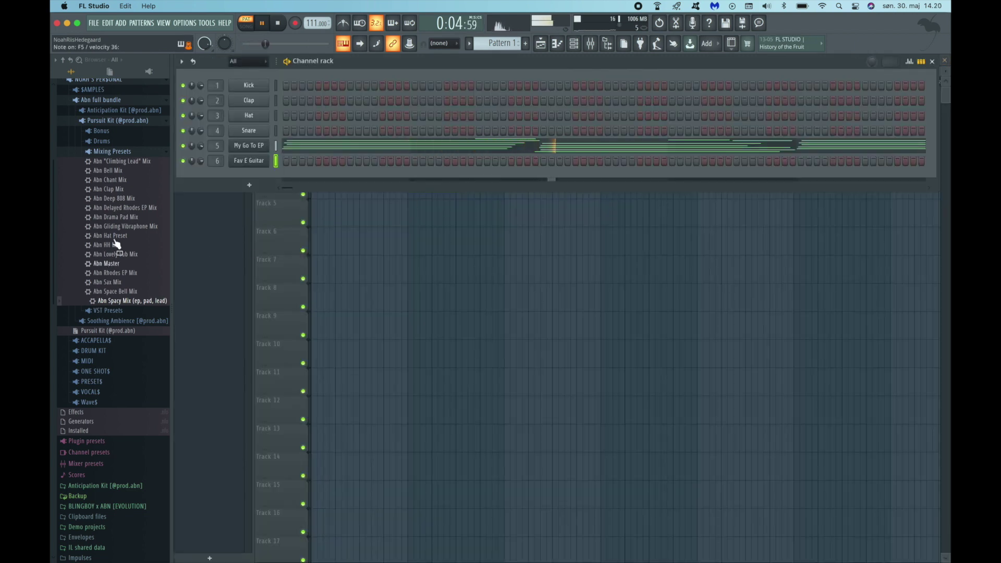
pyautogui.click(112, 151)
pyautogui.click(108, 162)
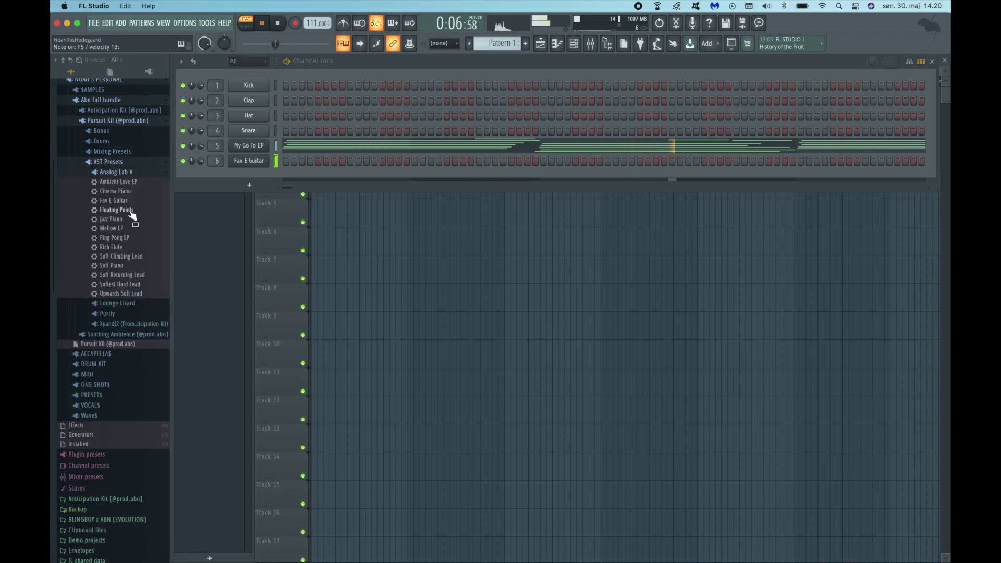
pyautogui.moveTo(133, 215); pyautogui.dragTo(234, 89)
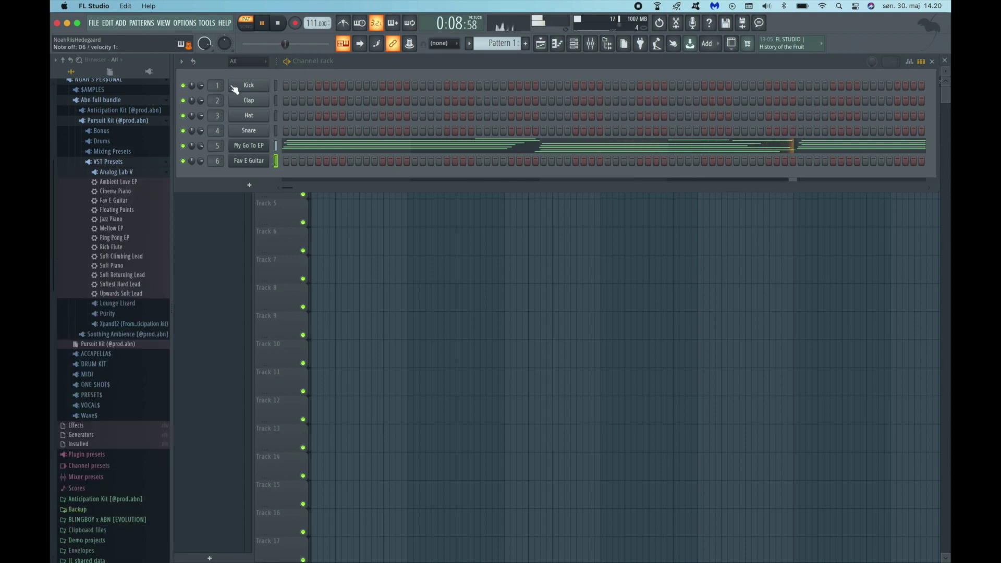
pyautogui.press('r')
pyautogui.click(486, 332)
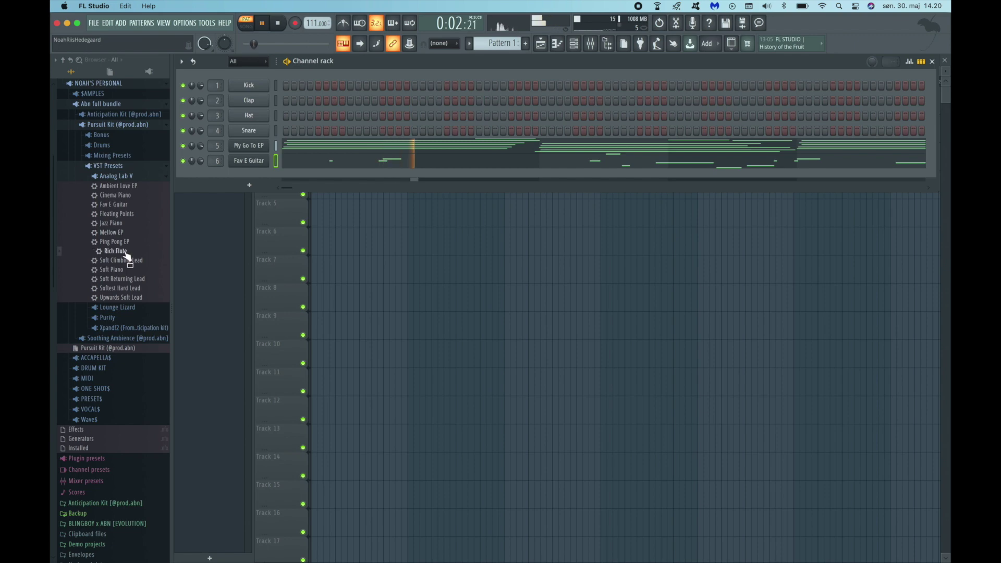
# Load the Analog Lab V preset Rich Flute as a new channel and close its plugin window.
pyautogui.moveTo(121, 251); pyautogui.dragTo(259, 175)
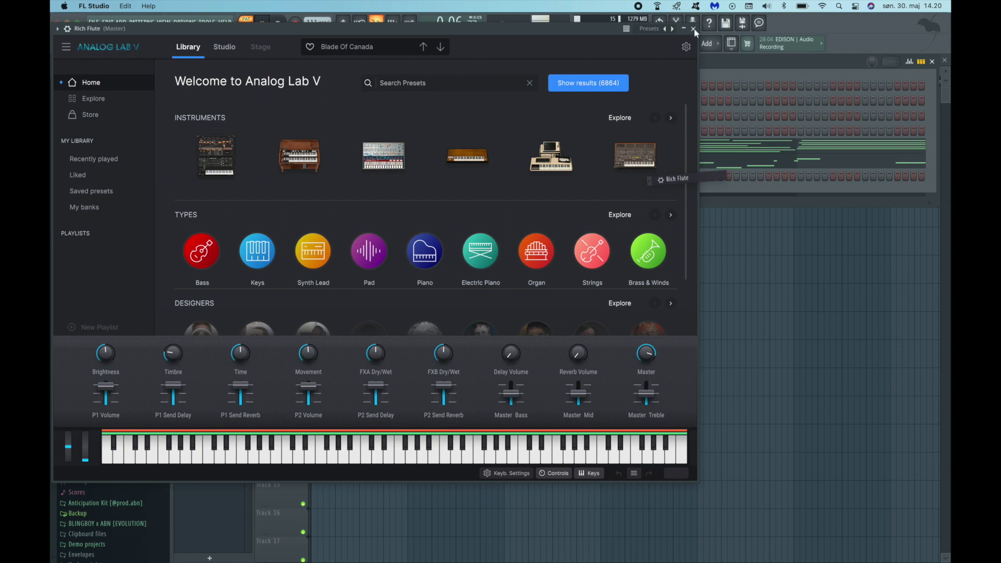
pyautogui.click(693, 28)
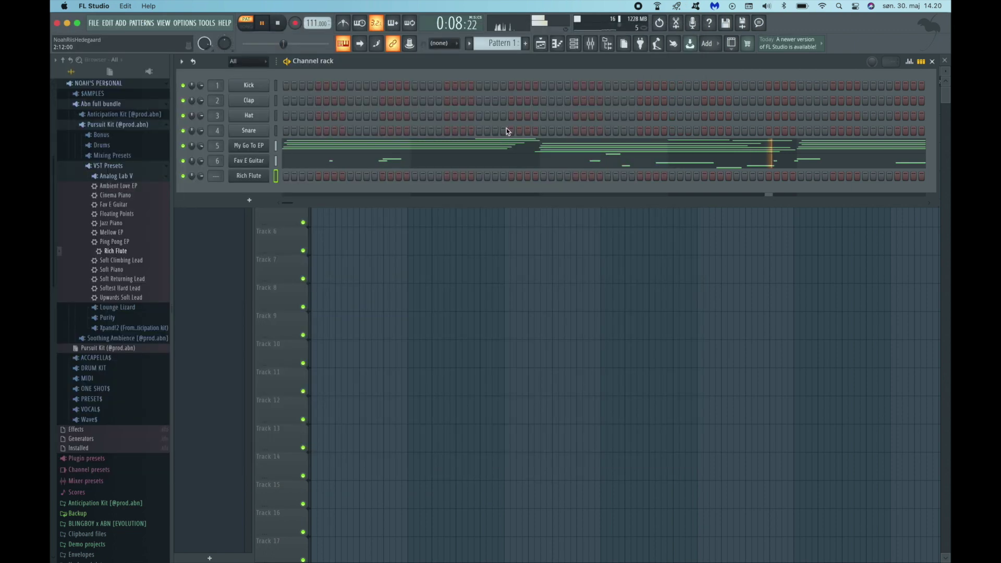
# Delete the two short top notes in bar 4 of the My Go To EP chords and close the piano roll.
pyautogui.click(508, 137)
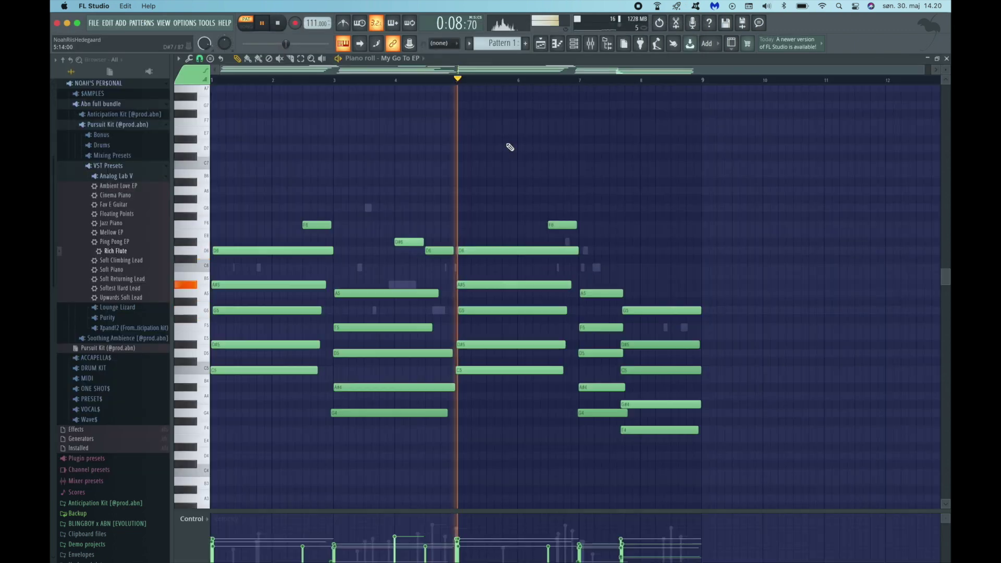
pyautogui.rightClick(431, 251)
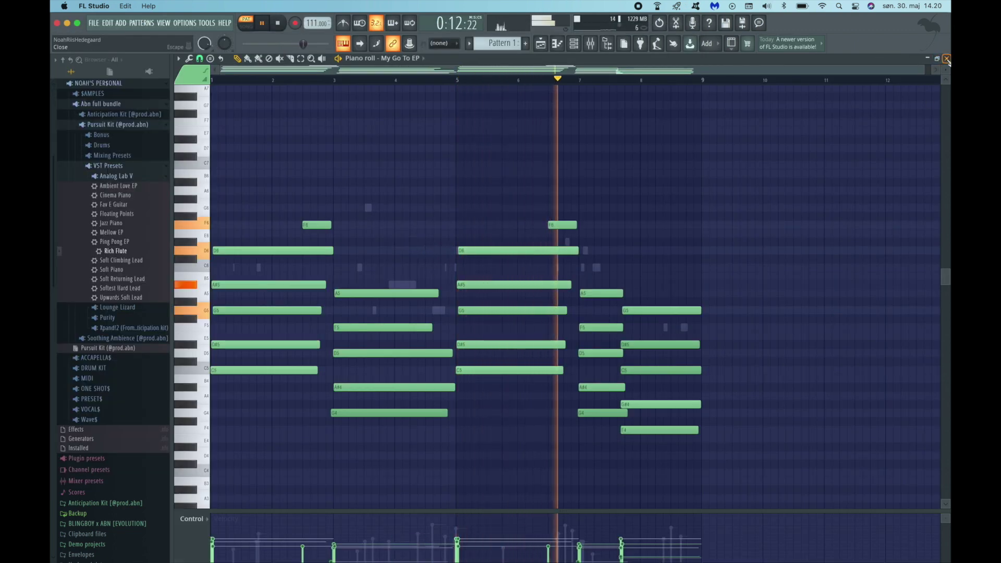
pyautogui.click(927, 58)
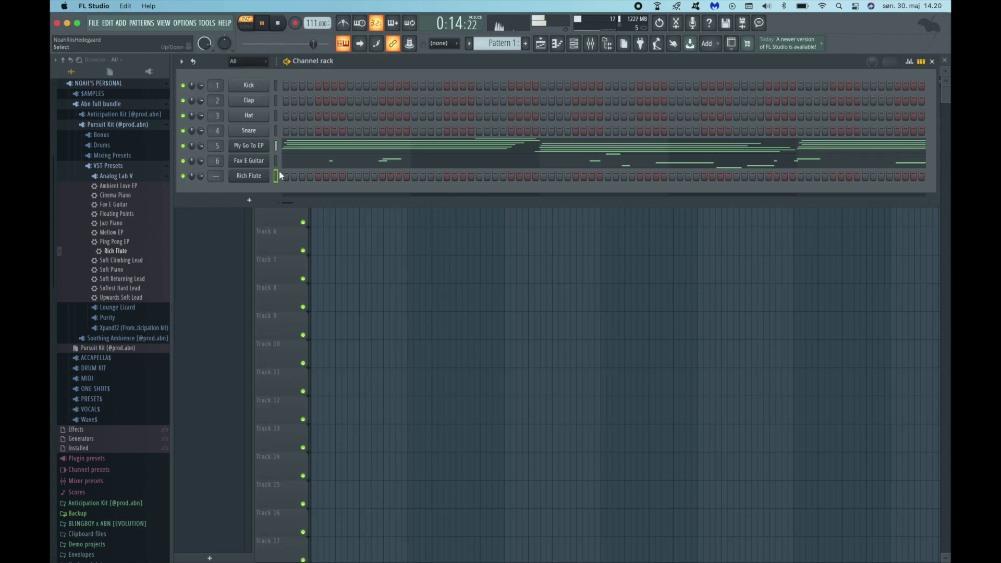
# Route the Rich Flute channel to mixer insert 7 and close the mixer.
pyautogui.hotkey('ctrl', 'l')
pyautogui.press('F6')
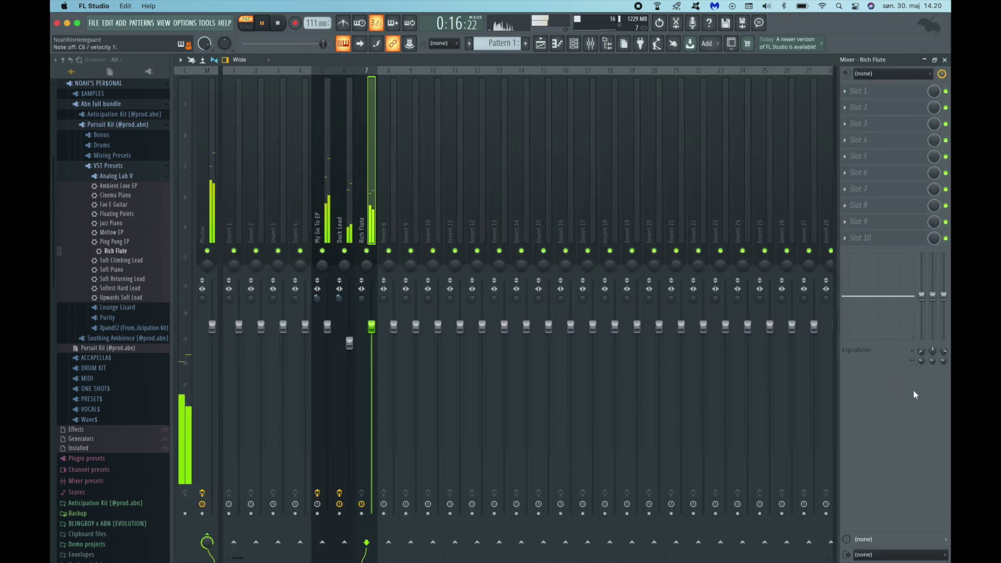
pyautogui.click(944, 60)
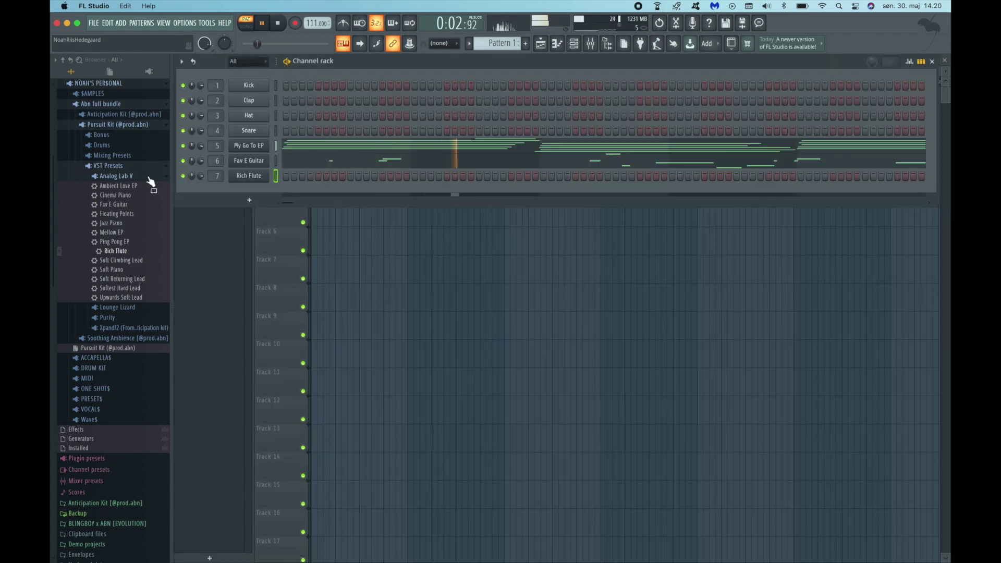
# Draw short Rich Flute notes: D5 and D#5 in bar 2, F5 in bar 4 and D#5 at the start of bar 5.
pyautogui.press('F7')
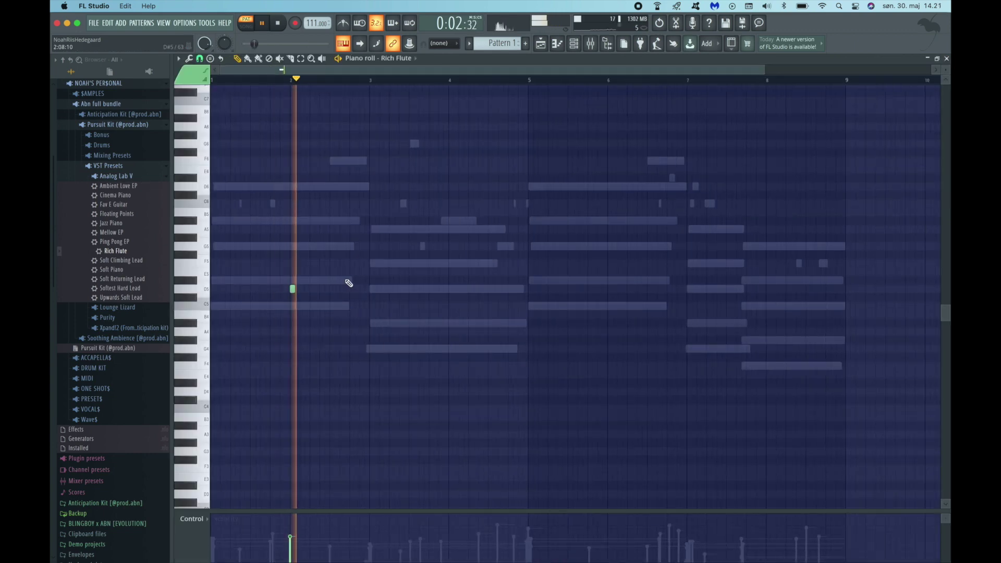
pyautogui.click(350, 281)
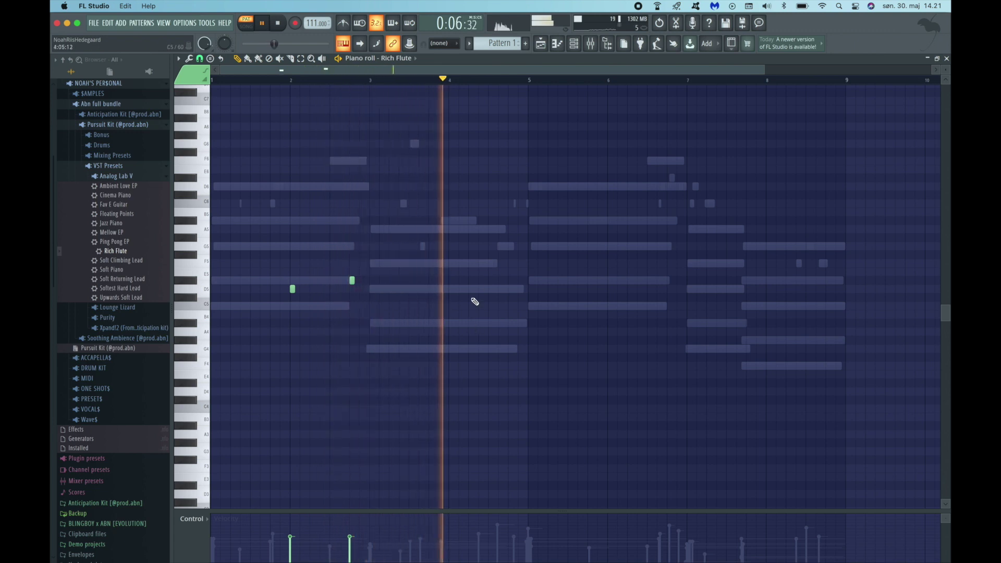
pyautogui.click(490, 263)
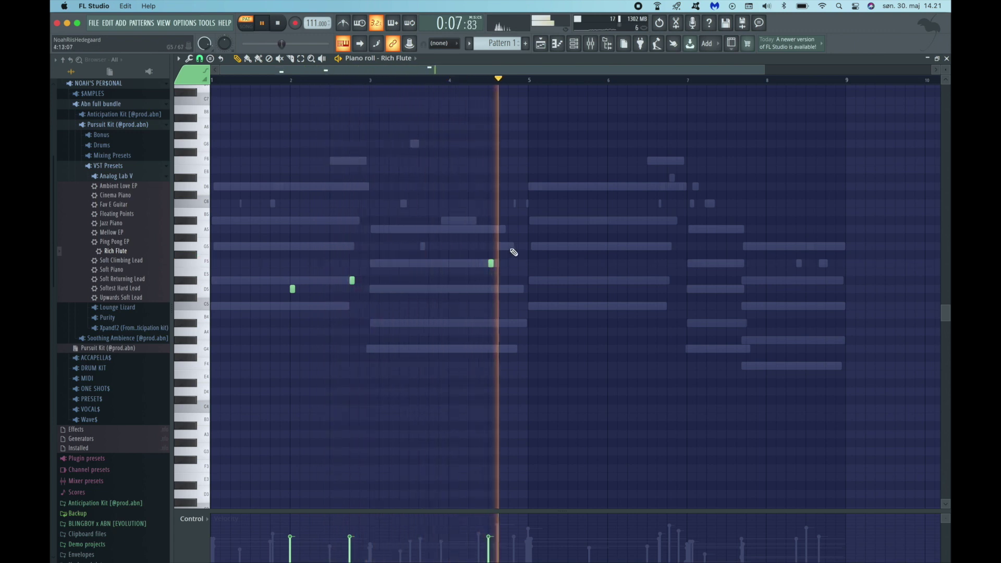
pyautogui.click(529, 280)
pyautogui.press('space')
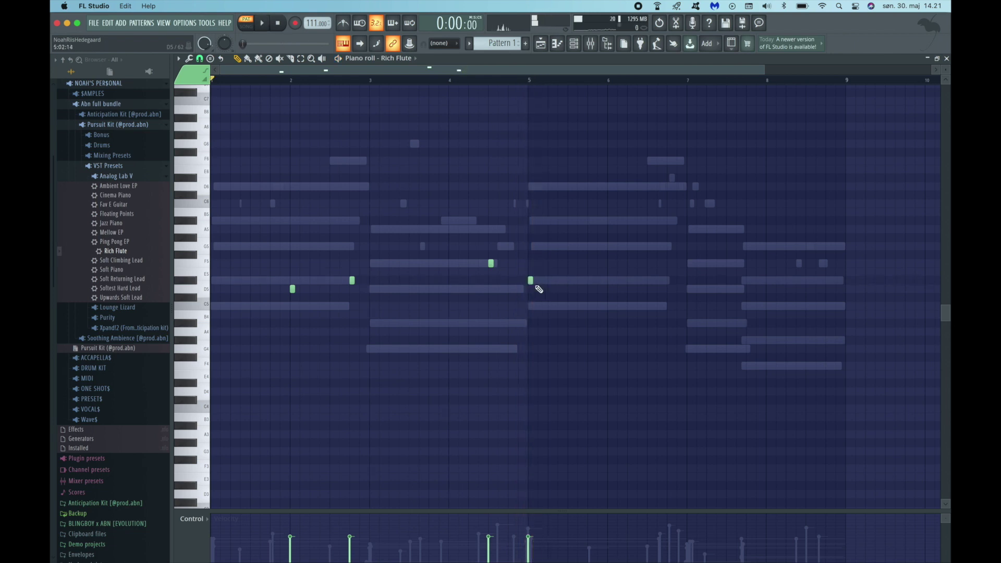
# Lower the flute's bar 5 note to D5 and add short D6 and G5 notes in bar 6 and G#4, C5 and F4 in bar 8.
pyautogui.press('space')
pyautogui.scroll(-2, 553, 293)
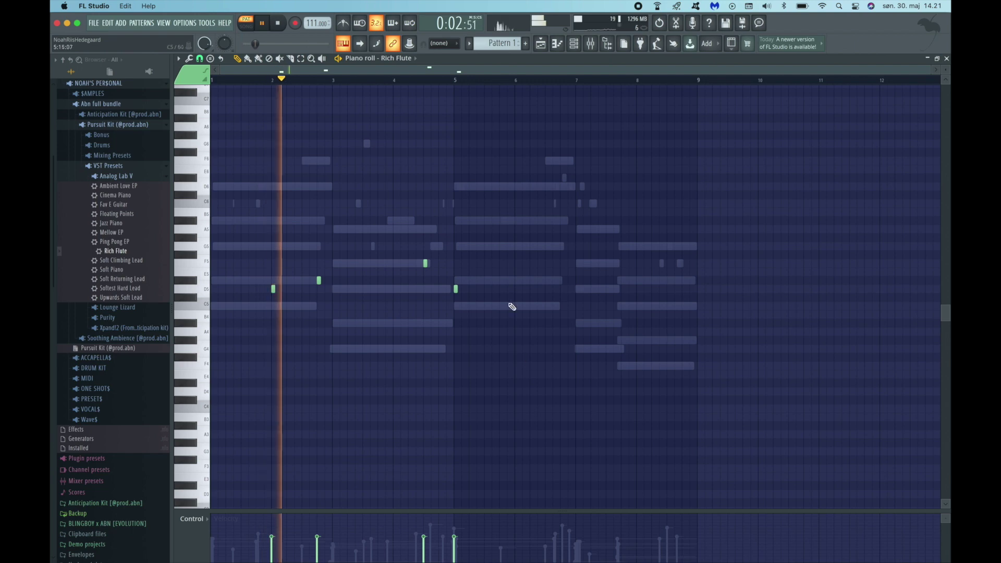
pyautogui.click(516, 186)
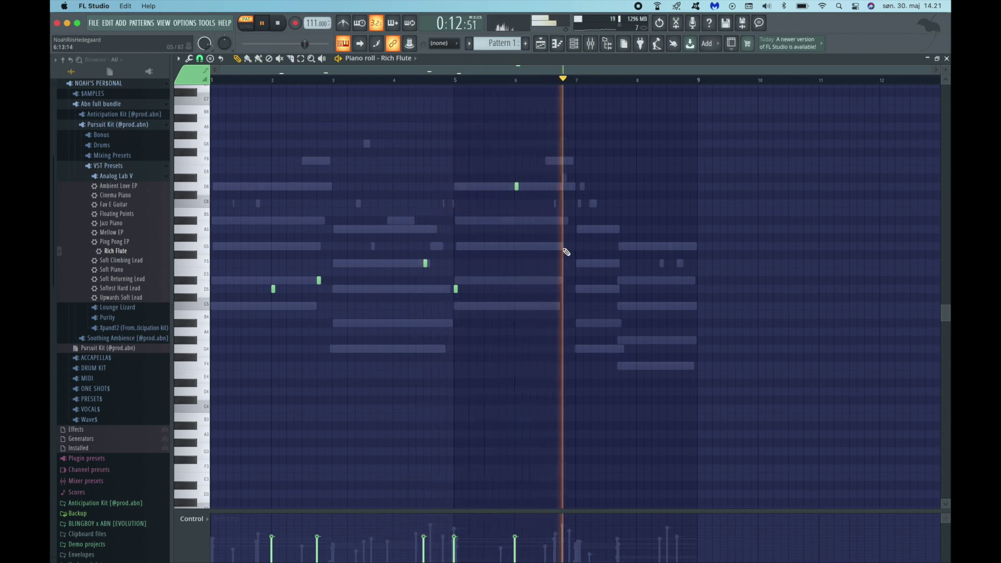
pyautogui.press('space')
pyautogui.click(572, 246)
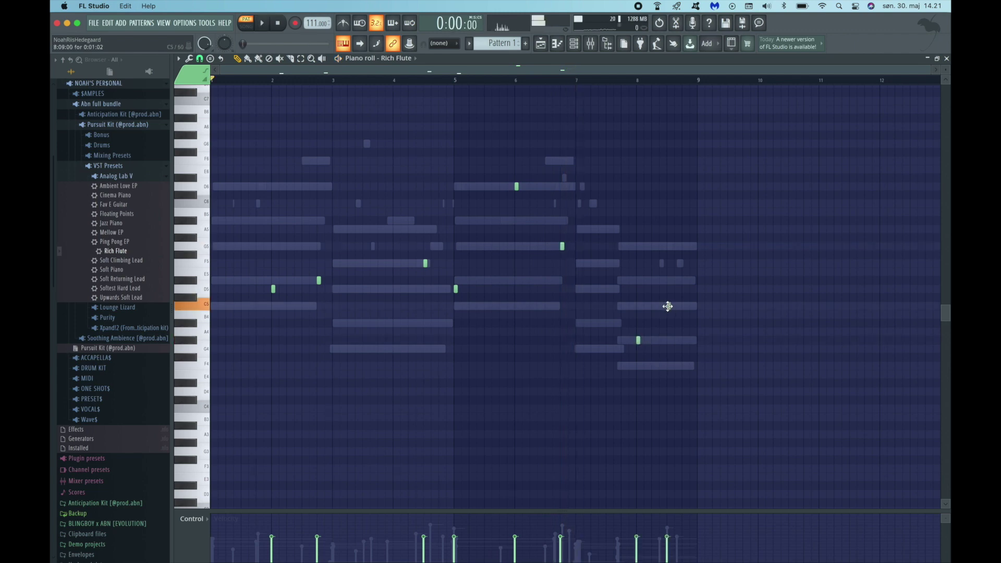
pyautogui.press('space')
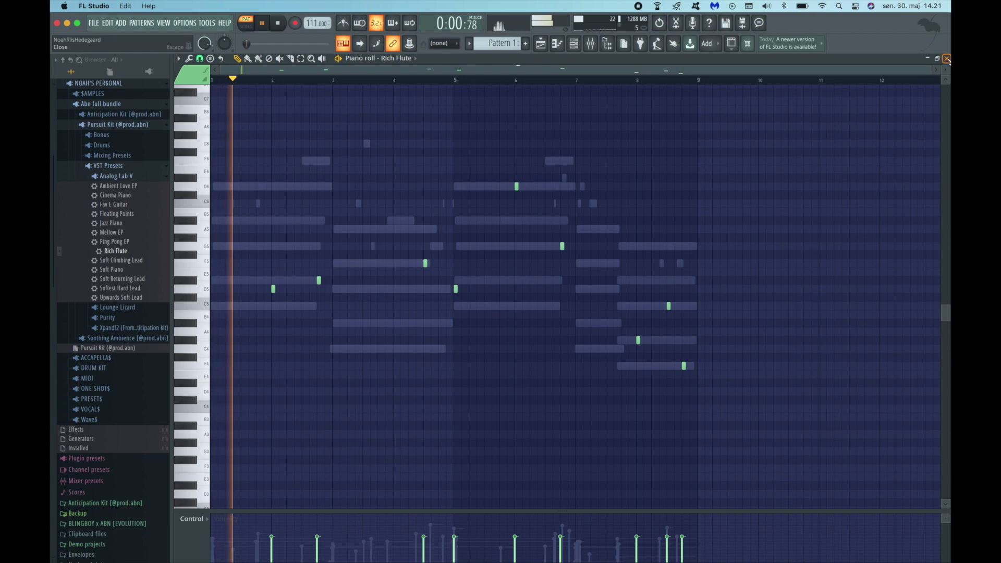
pyautogui.press('F6')
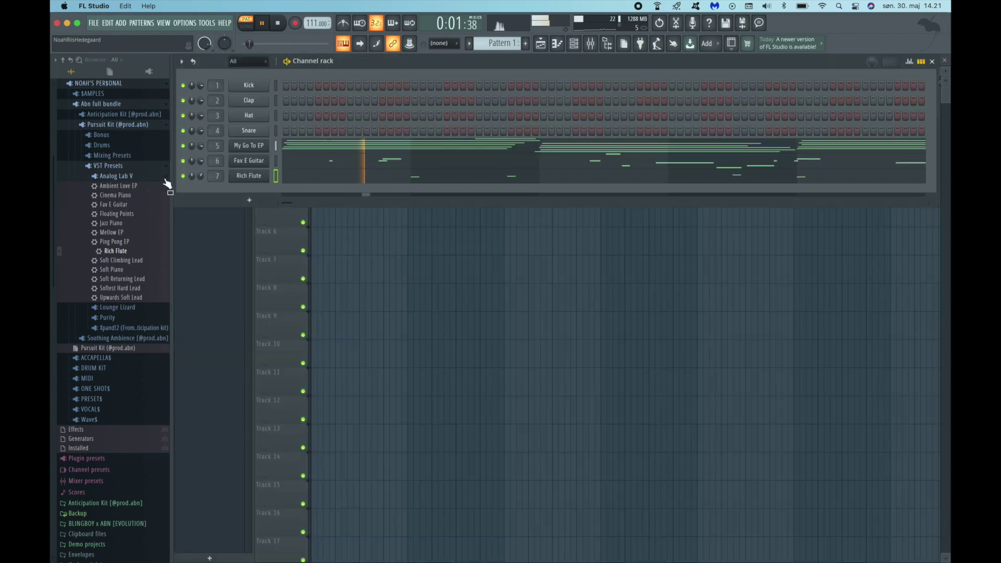
# Load the Detuned Square preset from the Purity folder as a new channel on mixer insert 8.
pyautogui.click(115, 175)
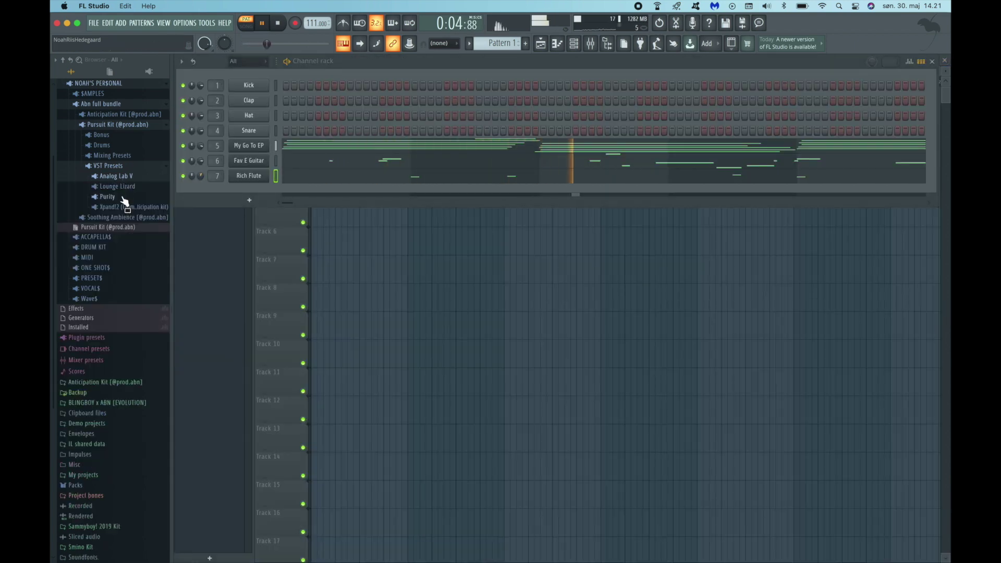
pyautogui.click(107, 197)
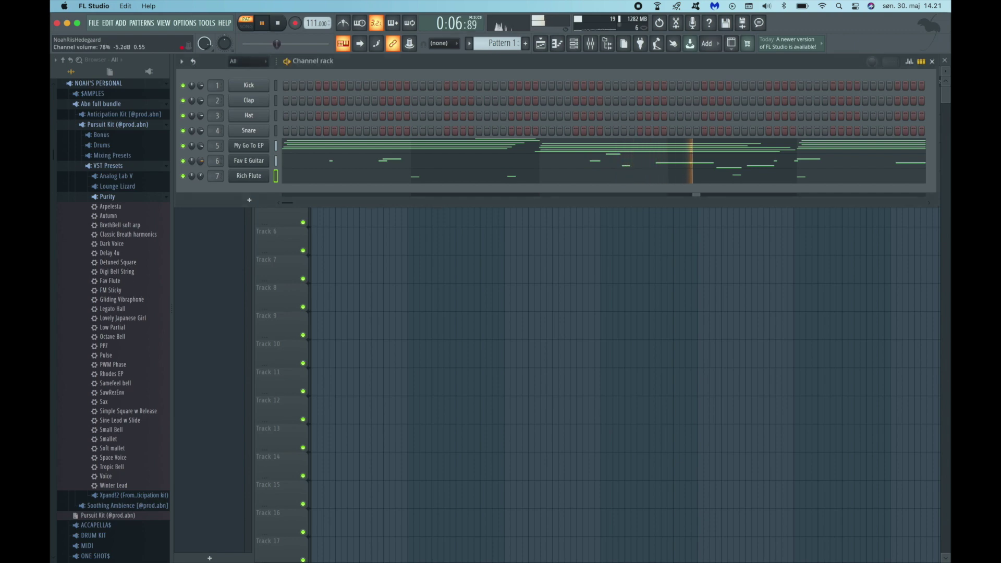
pyautogui.doubleClick(138, 264)
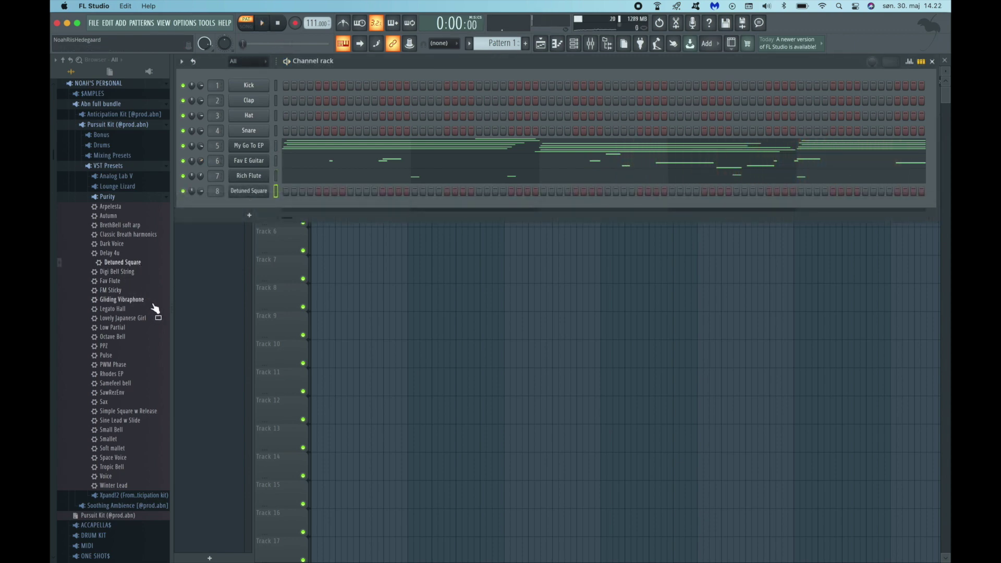
# Replace the Detuned Square sound with Purity's Legato Hall preset and close its plugin window.
pyautogui.doubleClick(153, 308)
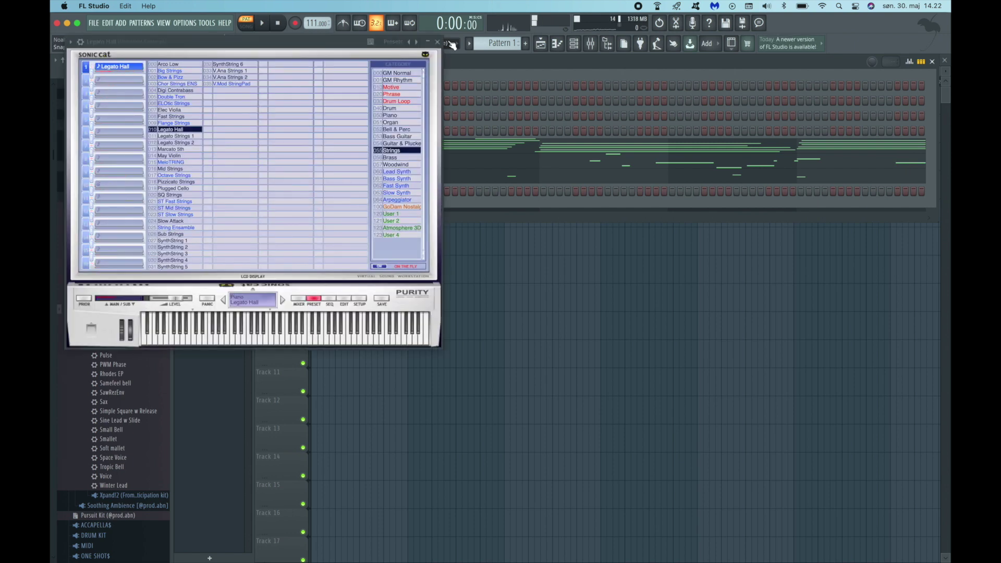
pyautogui.click(437, 41)
# Record a string melody into the Legato Hall channel using the Notes and automation recording option.
pyautogui.click(304, 24)
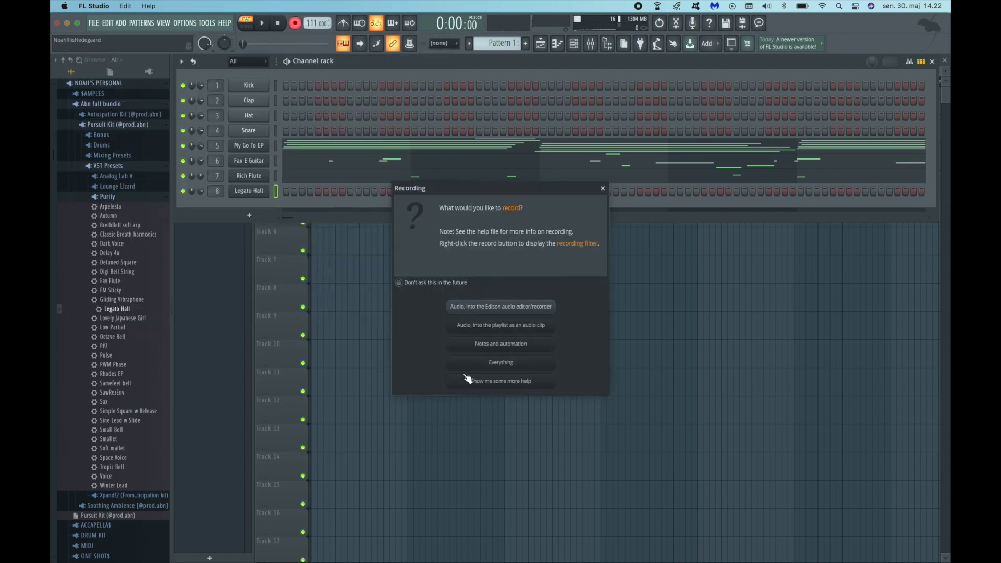
pyautogui.click(480, 346)
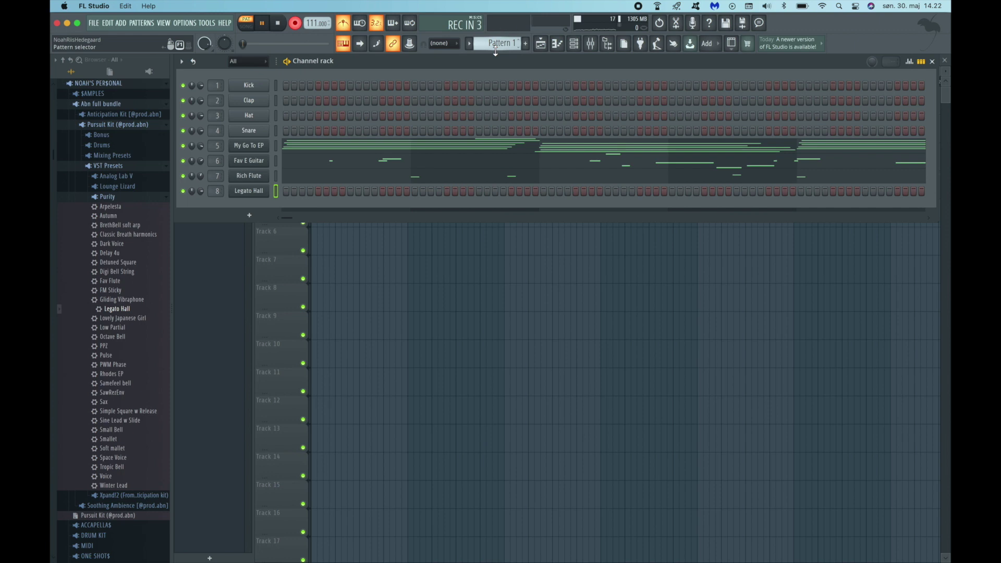
# Lower the velocity of all Legato Hall notes to one even, low level and close the piano roll.
pyautogui.click(558, 44)
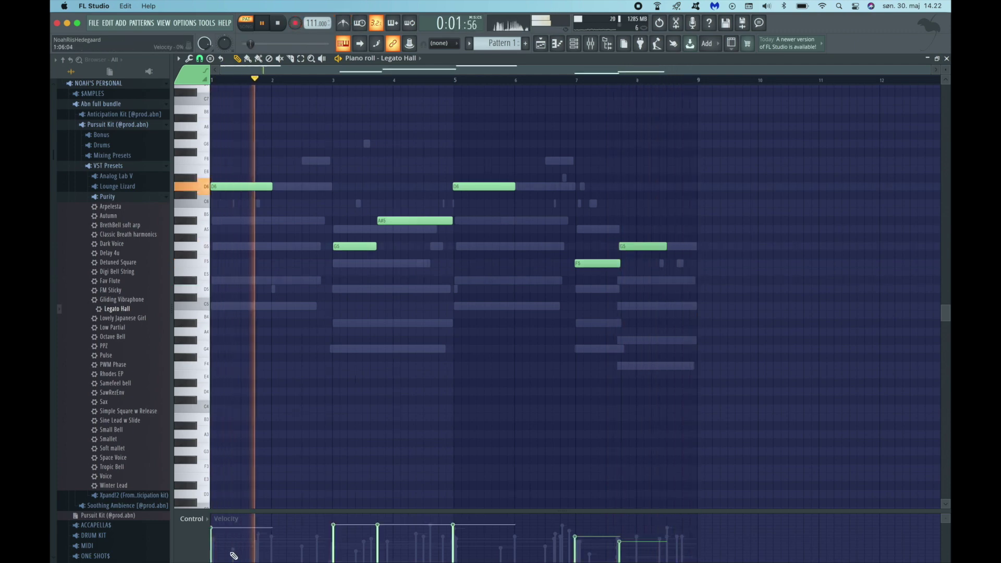
pyautogui.moveTo(211, 551); pyautogui.dragTo(670, 555)
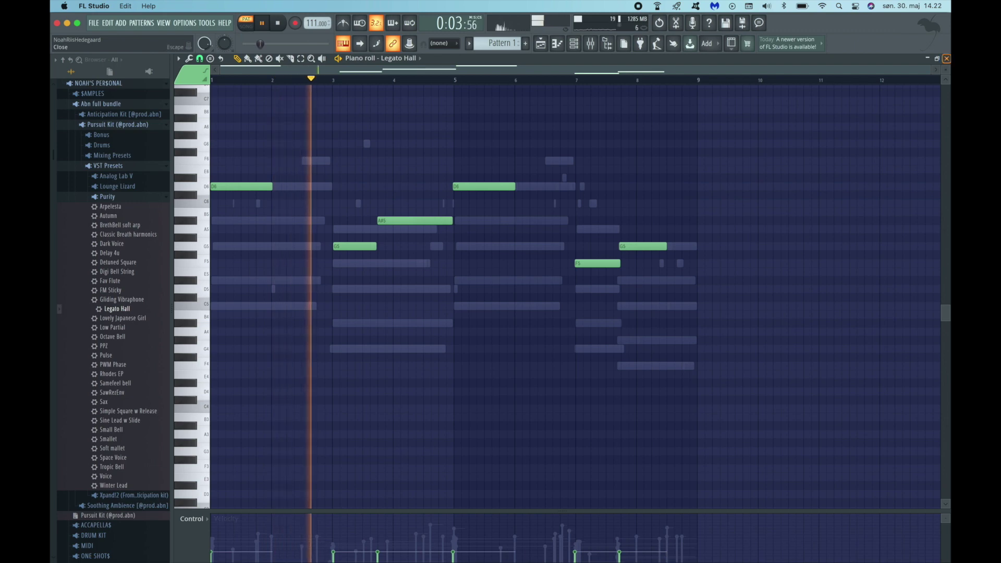
pyautogui.click(947, 58)
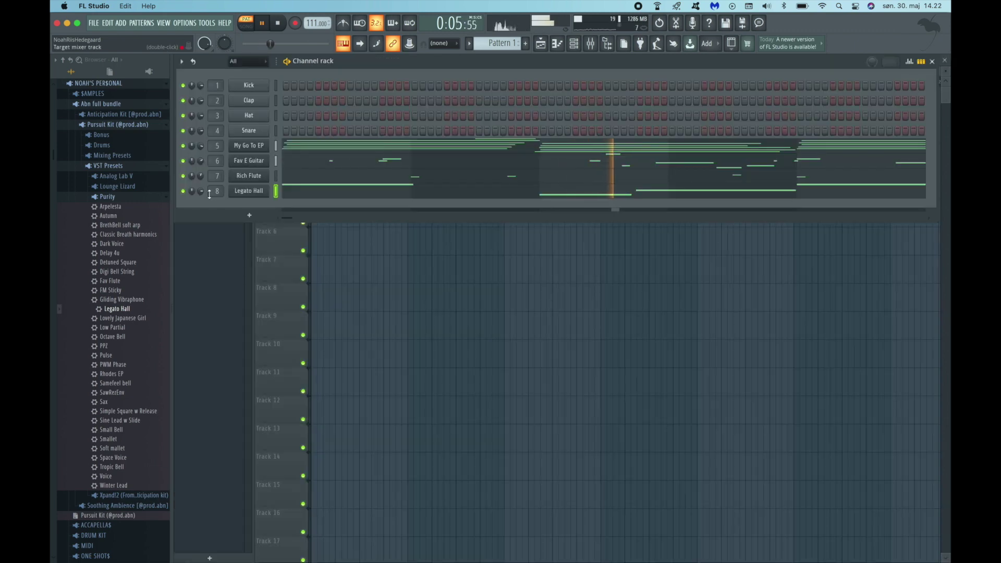
# Load the Drama Pad preset from the Lounge Lizard folder as a new channel and close its plugin window.
pyautogui.click(118, 200)
pyautogui.click(117, 186)
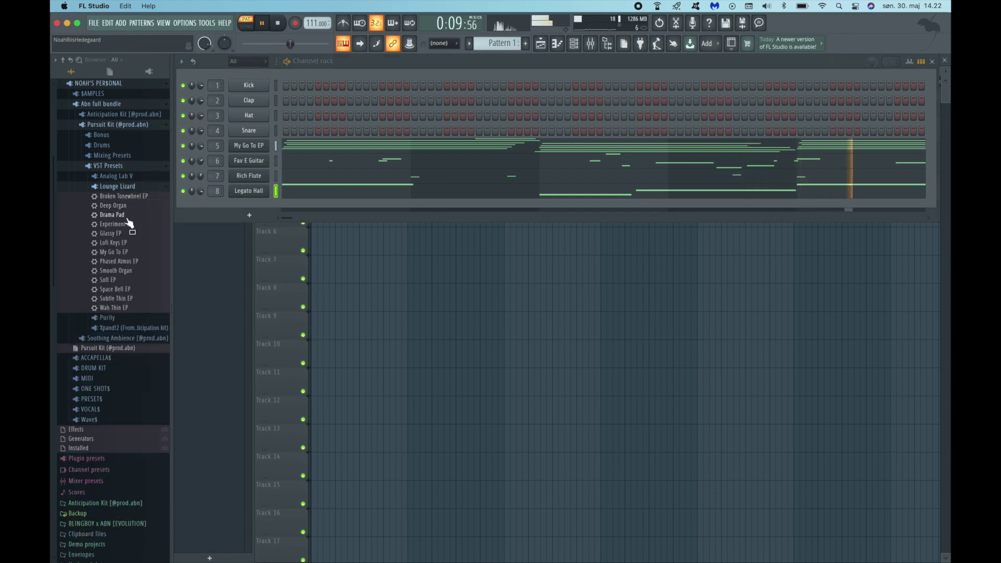
pyautogui.moveTo(263, 204); pyautogui.dragTo(263, 203)
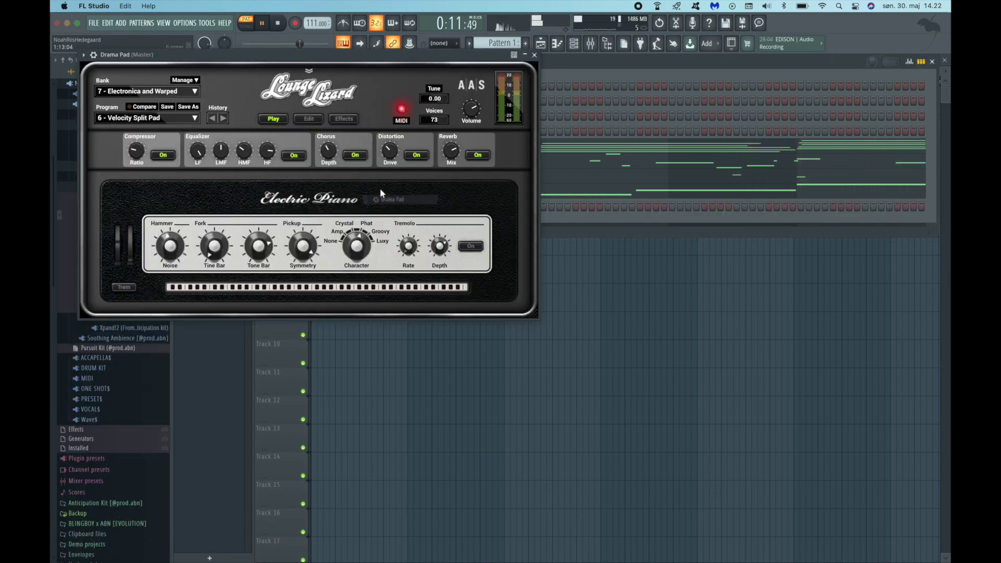
pyautogui.click(535, 46)
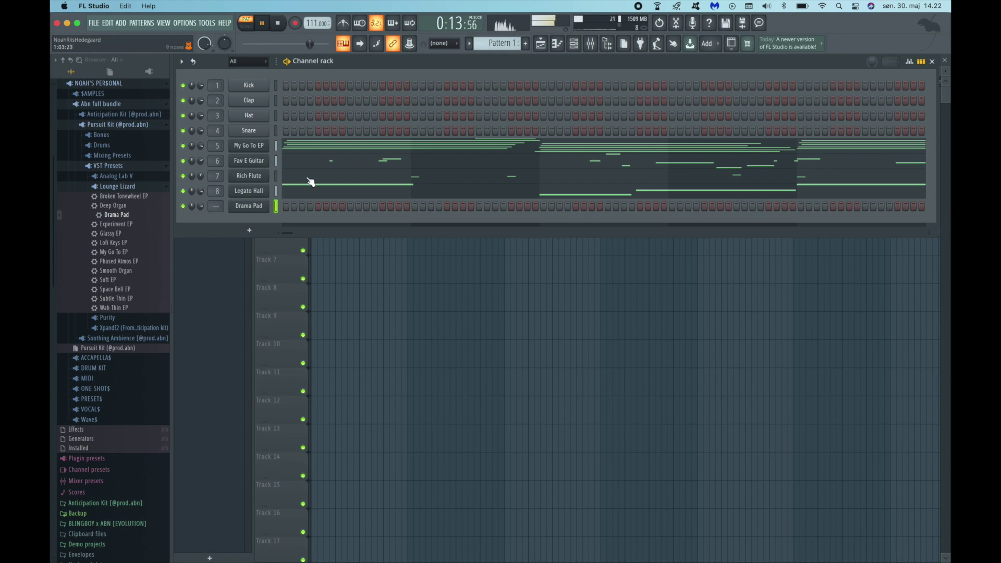
# Route the Drama Pad channel to mixer insert 9 and apply the Abn Drama Pad Mix mixing preset to it.
pyautogui.press('F9')
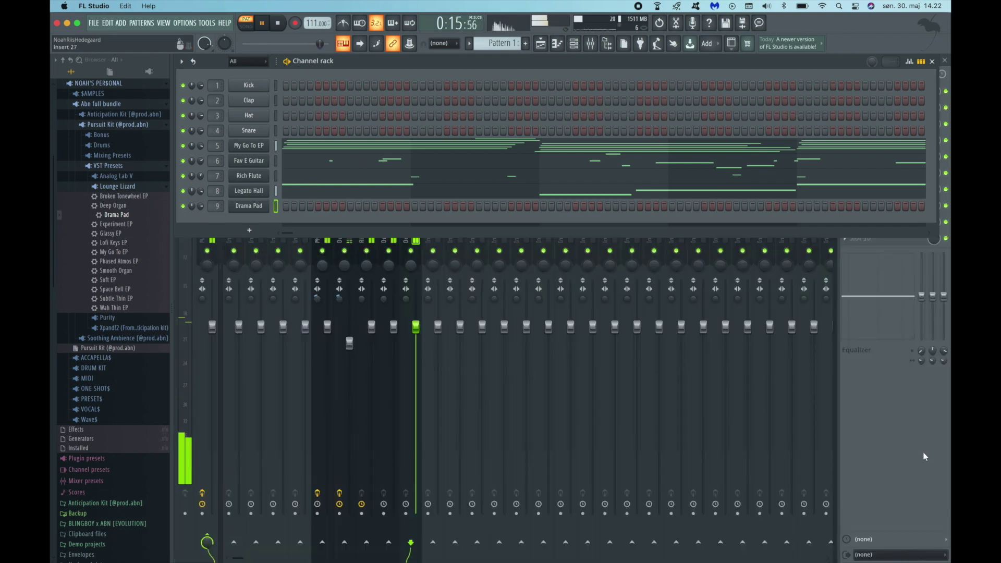
pyautogui.press('F6')
pyautogui.click(112, 155)
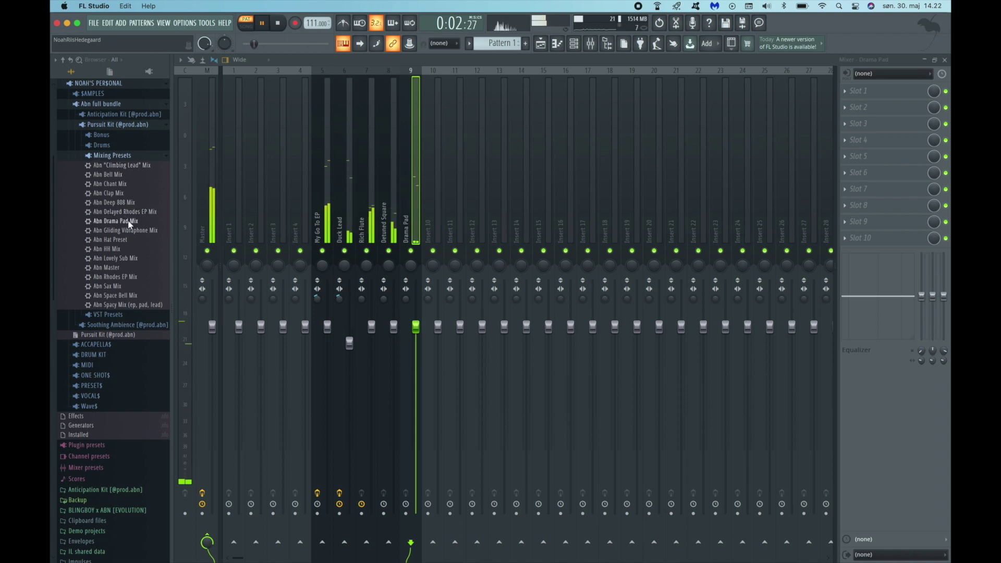
pyautogui.moveTo(423, 180); pyautogui.dragTo(404, 174)
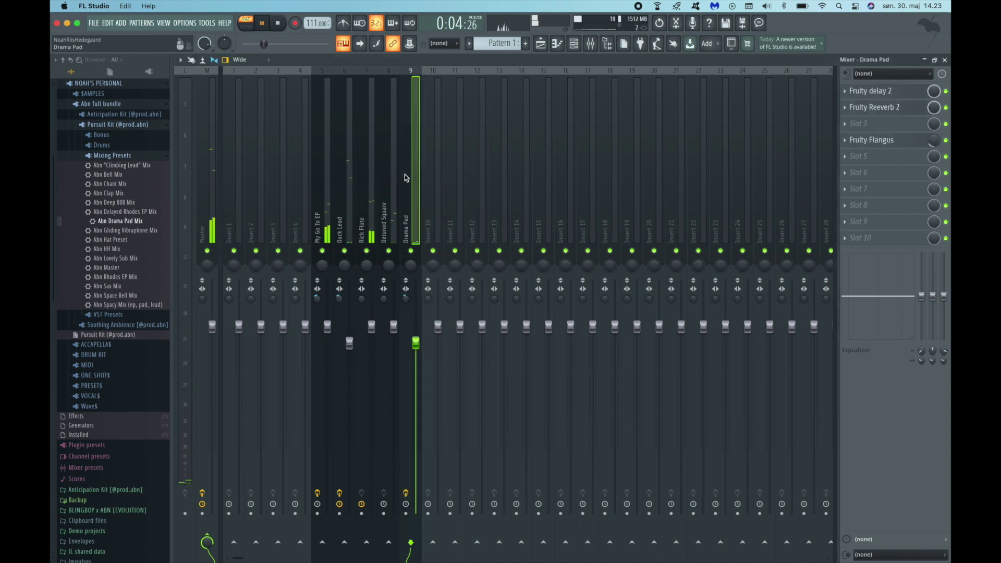
# Close the mixer and record a sparse pad melody into the Drama Pad channel.
pyautogui.click(945, 60)
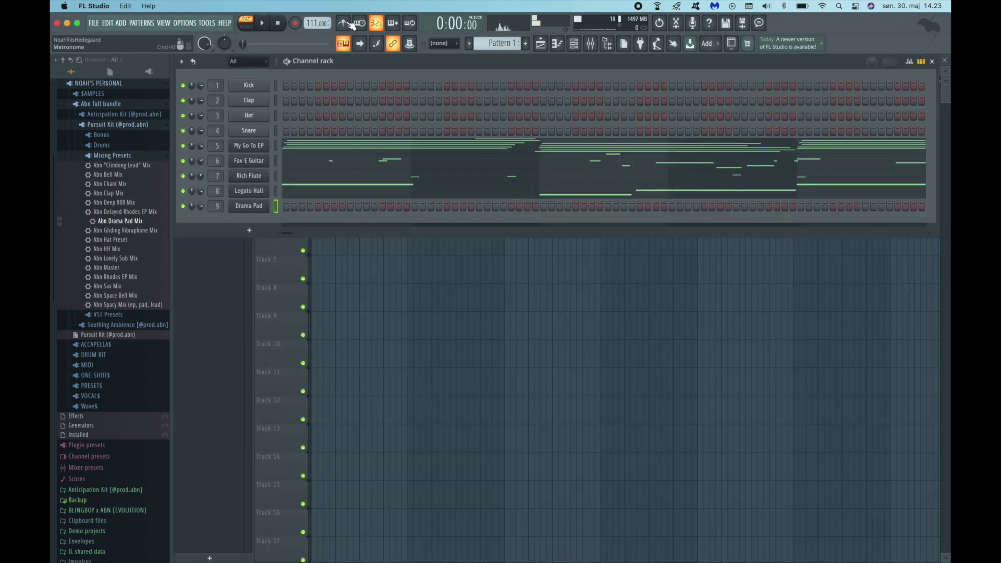
pyautogui.click(296, 23)
pyautogui.click(487, 349)
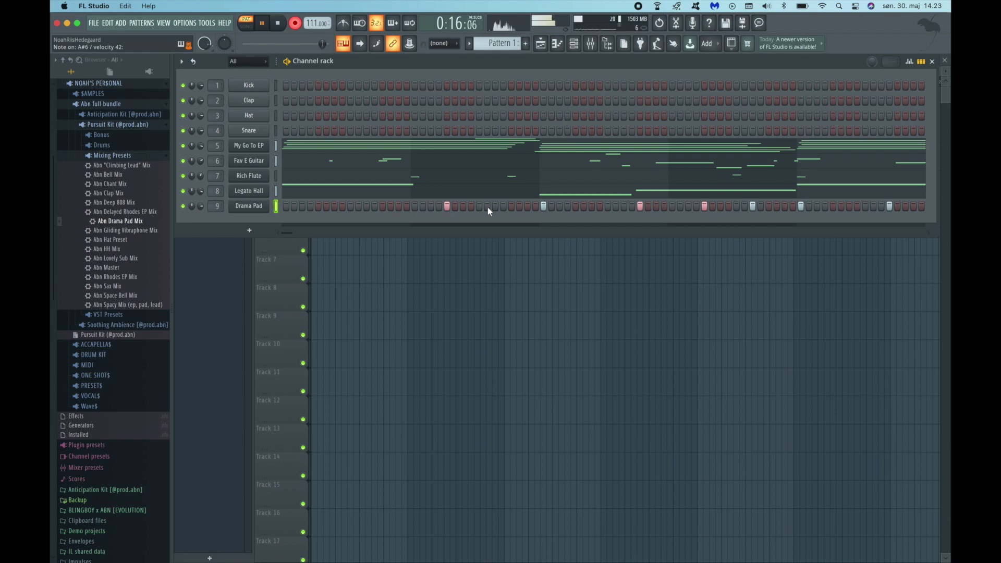
# Delete the A#5, G5 and A#5 notes between late bar 3 and the end of bar 4 from the Drama Pad part.
pyautogui.click(393, 212)
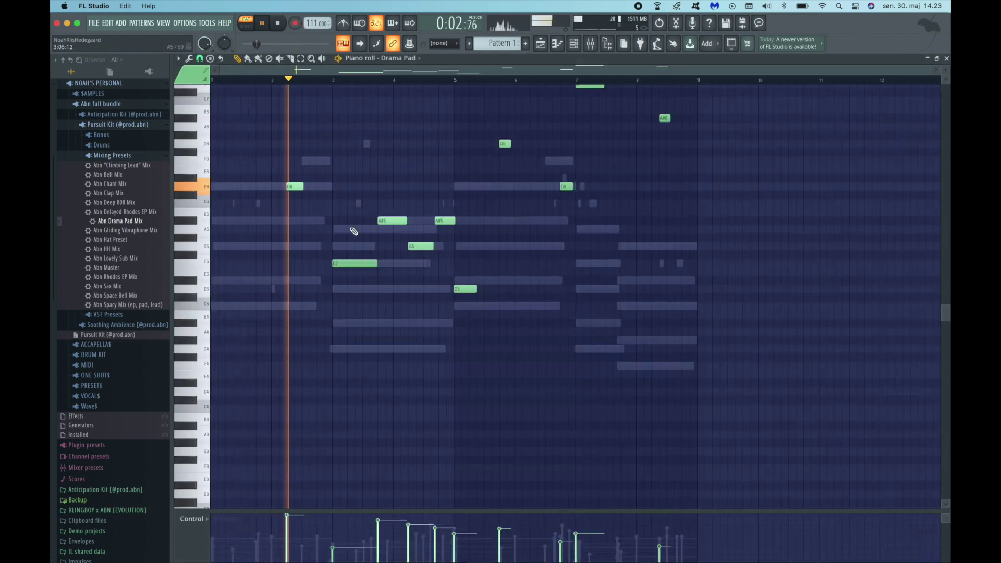
pyautogui.rightClick(392, 221)
pyautogui.rightClick(417, 246)
pyautogui.rightClick(446, 221)
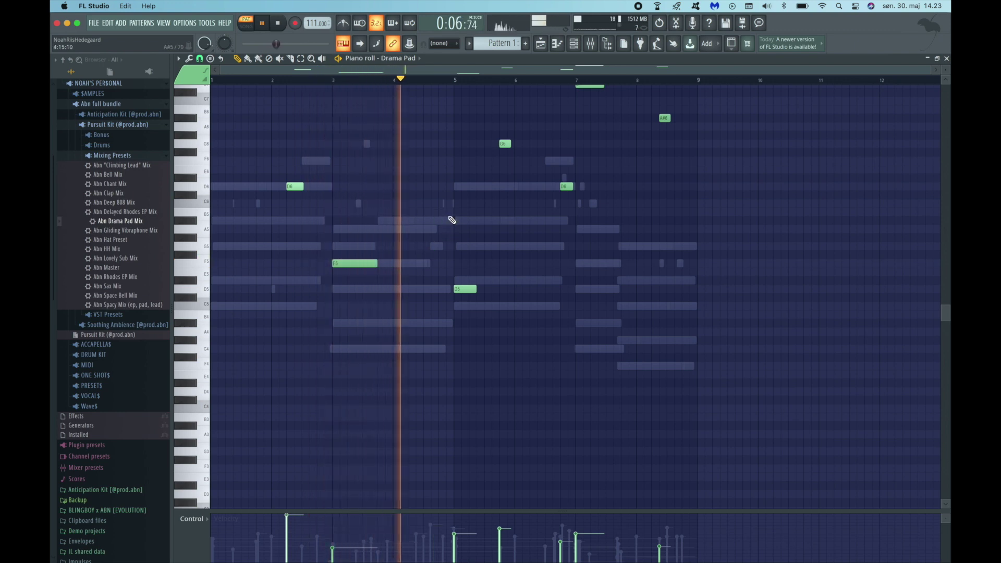
# Move the Drama Pad's last A#6 note in bar 8 slightly later and return to the channel rack.
pyautogui.scroll(2, 493, 247)
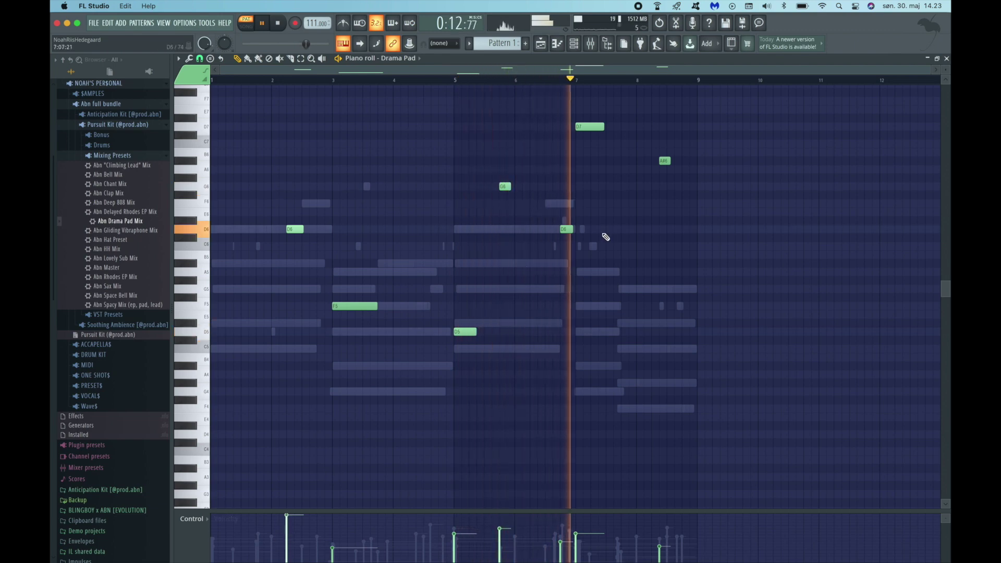
pyautogui.moveTo(665, 166); pyautogui.dragTo(674, 163)
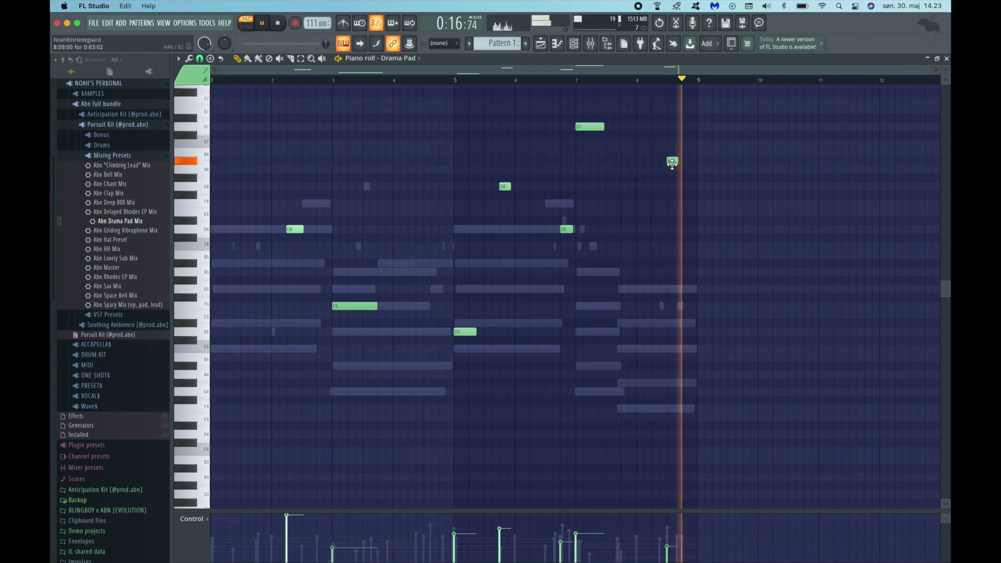
pyautogui.press('F7')
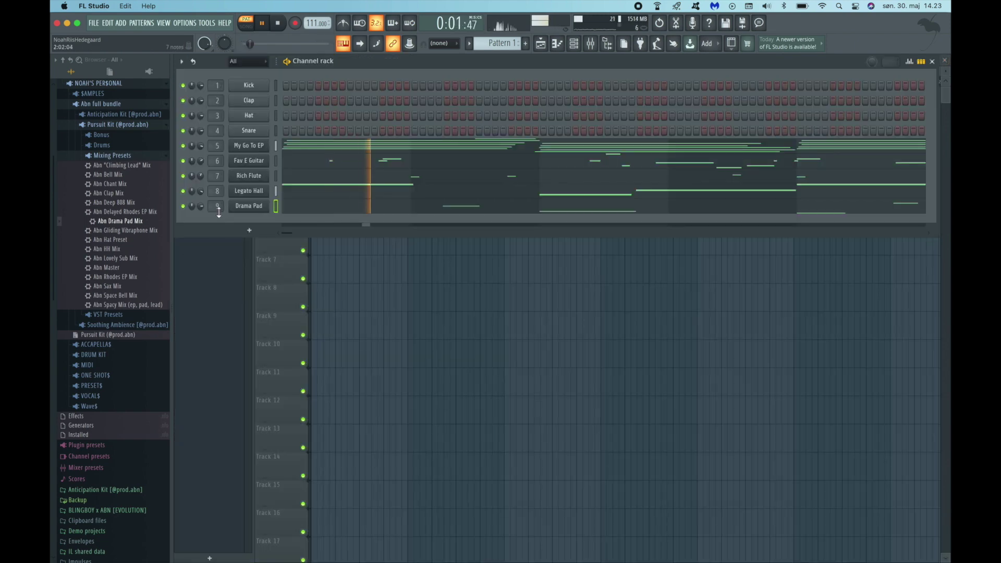
# Load the Abn Clap 8 sample from the Pursuit Kit's Plugg drums onto the Clap channel and start playback.
pyautogui.click(111, 155)
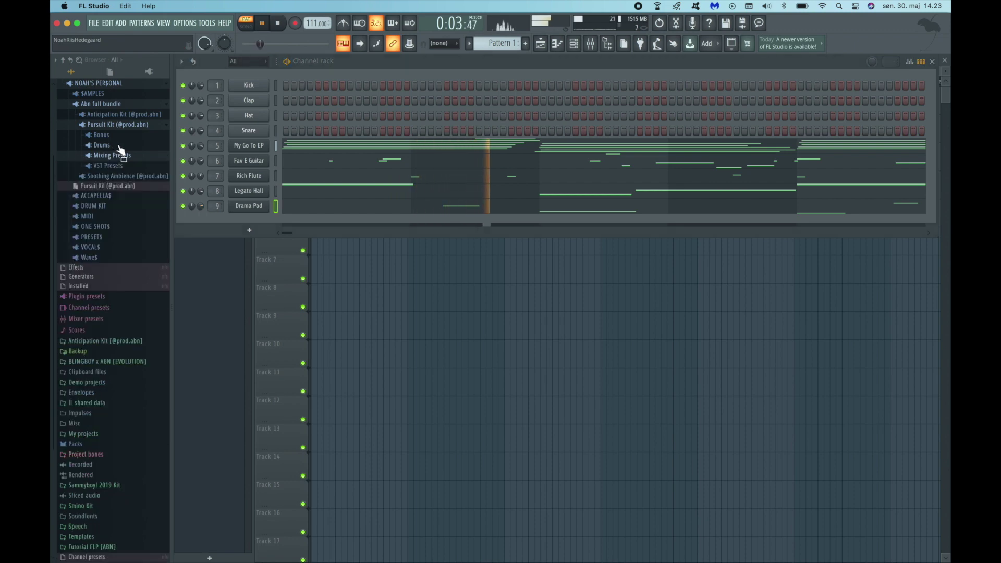
pyautogui.click(118, 147)
pyautogui.click(119, 167)
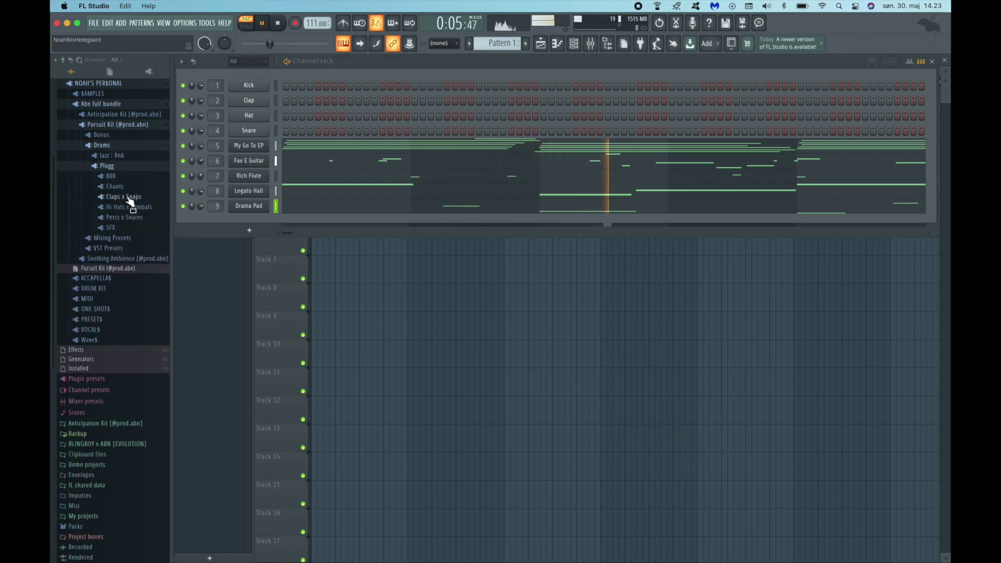
pyautogui.click(121, 189)
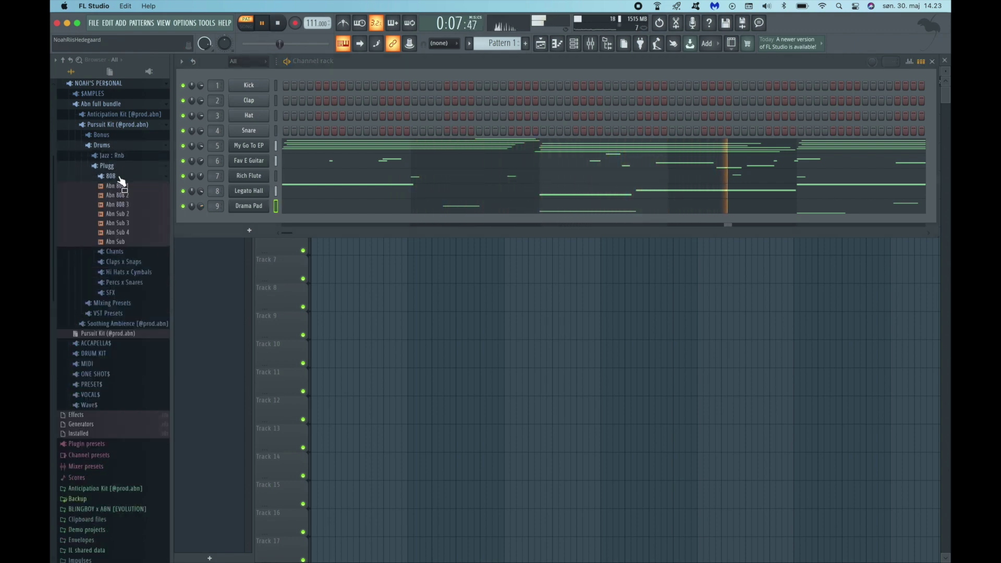
pyautogui.click(134, 186)
pyautogui.click(138, 201)
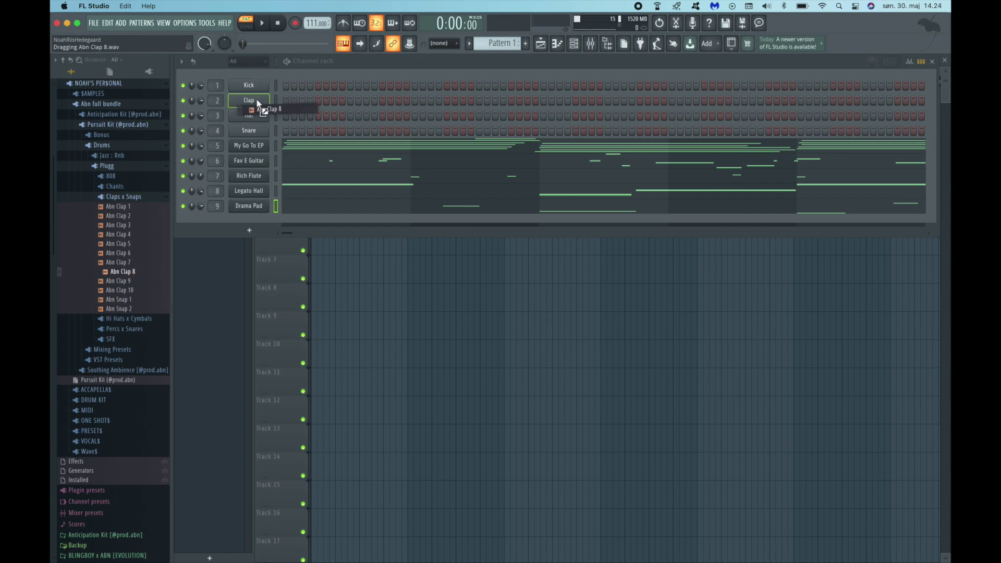
pyautogui.press('space')
# Place a clap on step 9 of the Abn Clap 8 channel, loop it every 16 steps and burn it to the pattern.
pyautogui.click(319, 102)
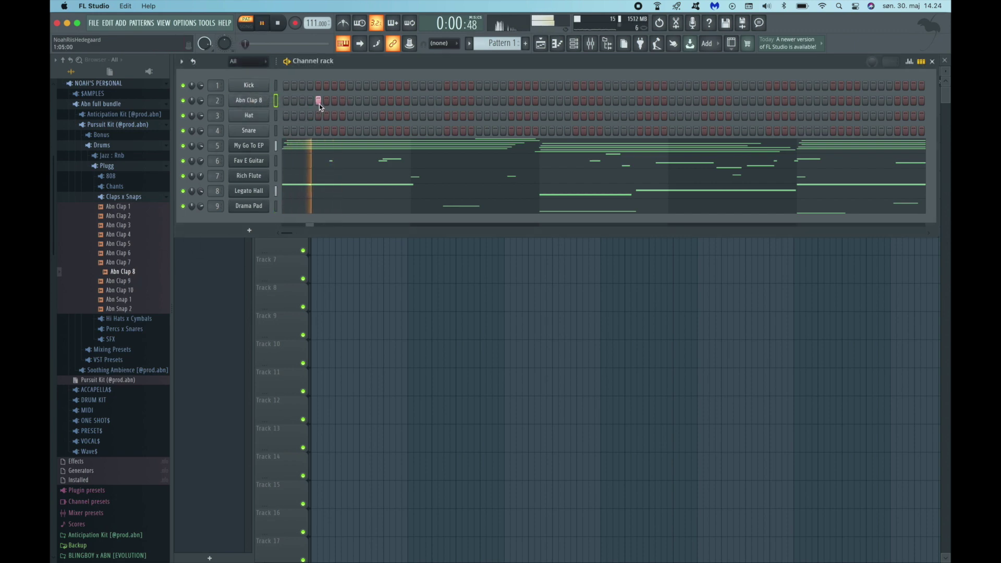
pyautogui.click(319, 100)
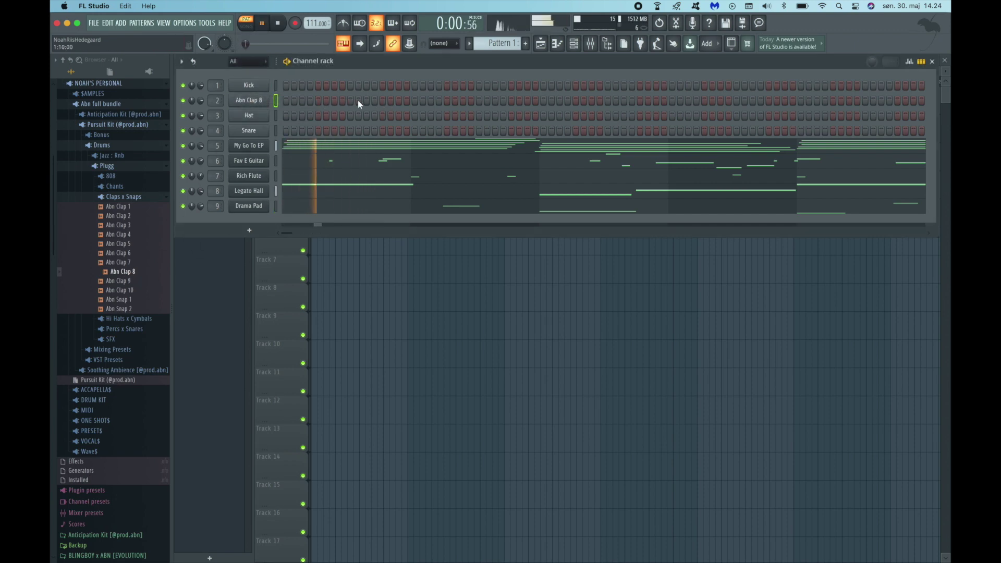
pyautogui.click(351, 100)
pyautogui.click(194, 62)
pyautogui.click(198, 63)
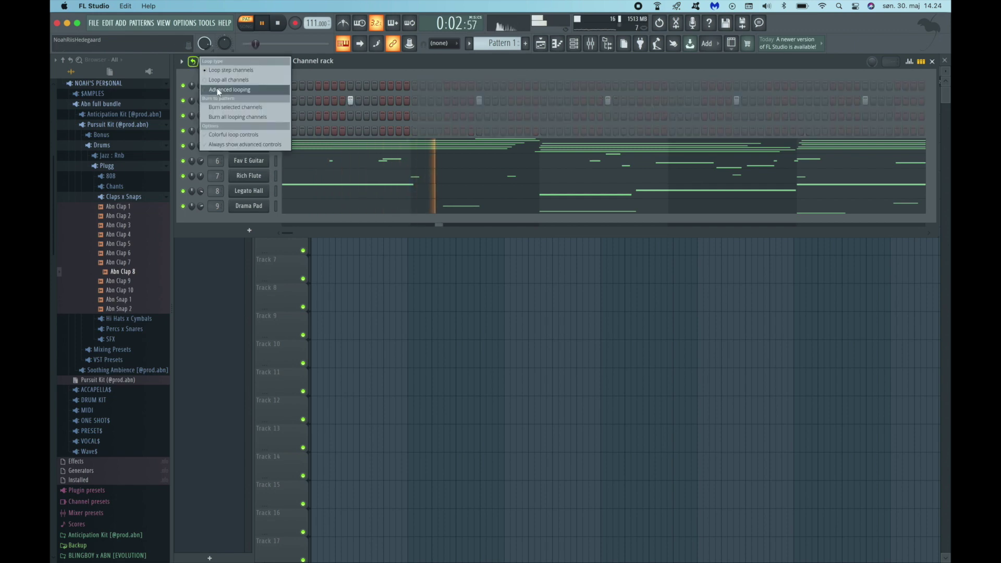
pyautogui.click(222, 107)
# Add the missing clap in the middle of bar 7 in the Abn Clap 8 piano roll and close it.
pyautogui.click(249, 100)
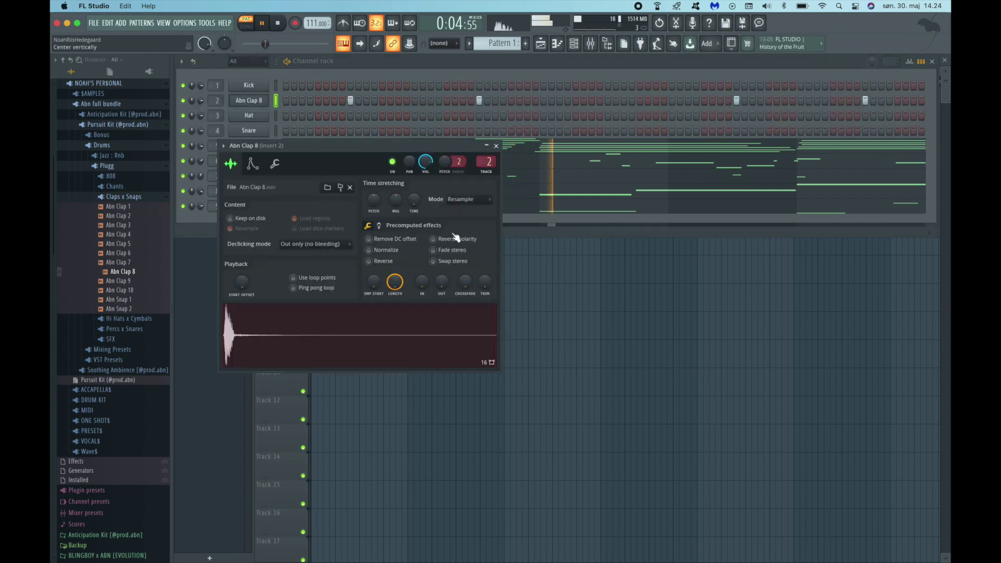
pyautogui.click(496, 146)
pyautogui.click(138, 198)
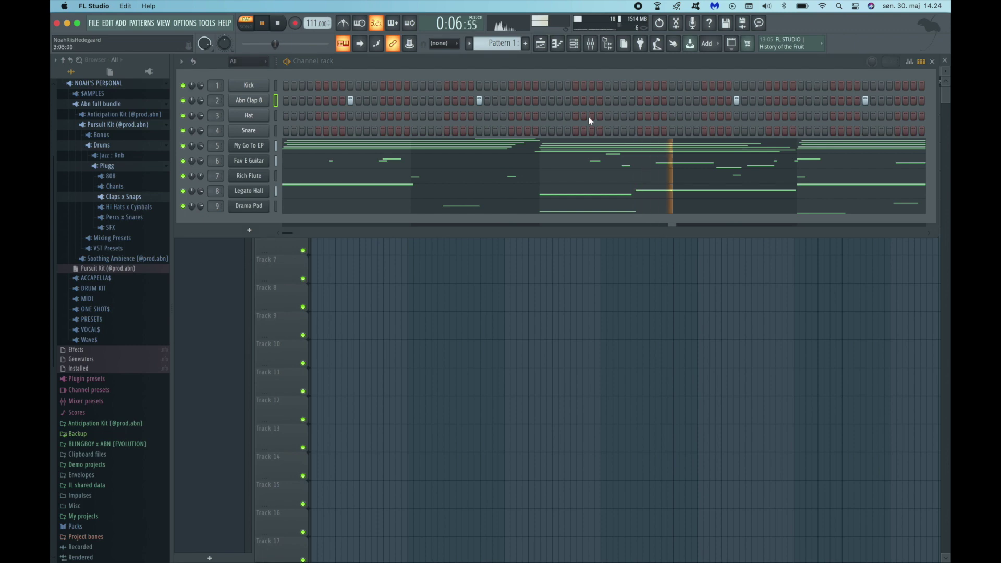
pyautogui.click(557, 44)
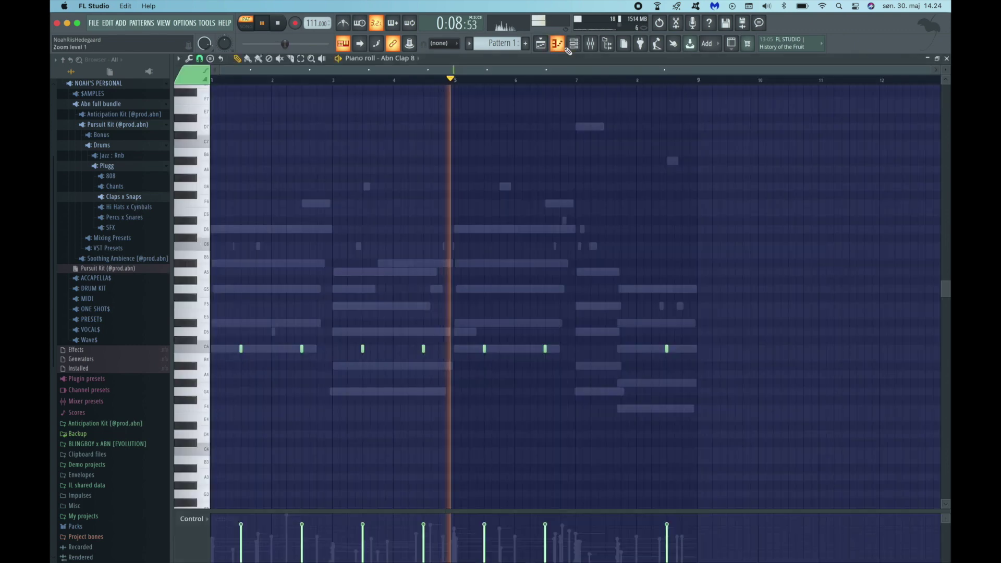
pyautogui.click(609, 349)
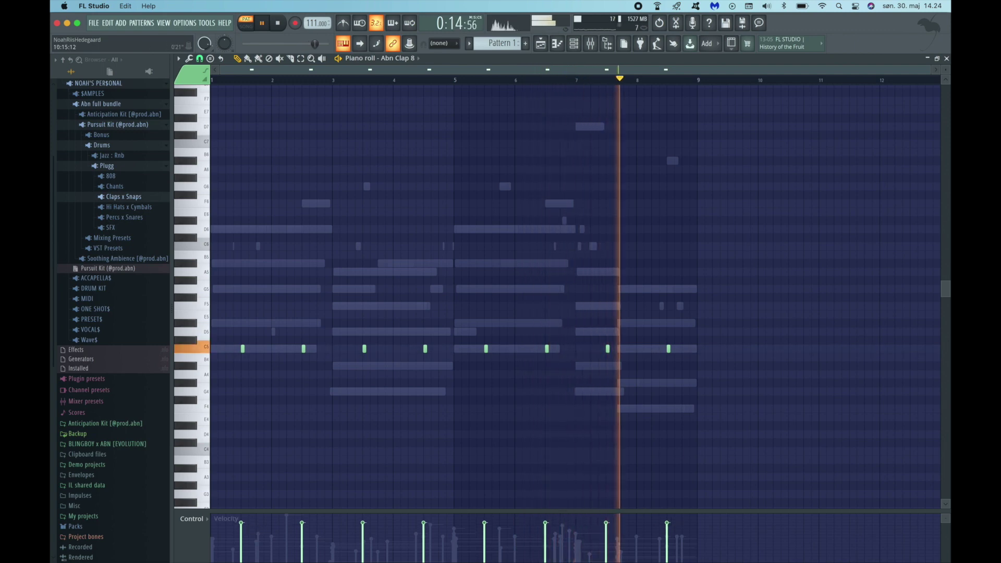
pyautogui.click(947, 58)
# Load the Abn HH 4 sample from the Hi Hats x Cymbals folder onto the Hat channel and close its settings window.
pyautogui.click(131, 218)
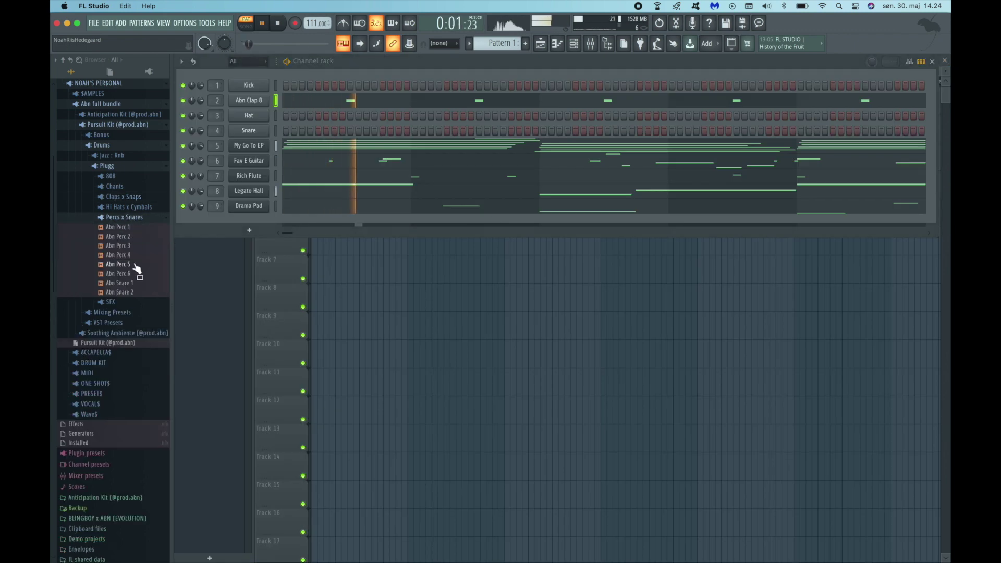
pyautogui.click(124, 217)
pyautogui.click(128, 207)
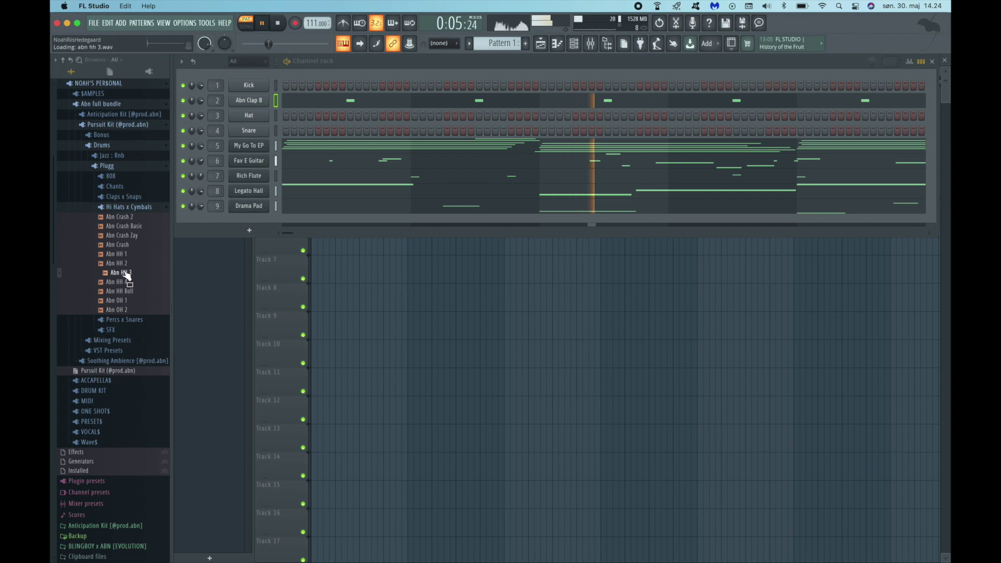
pyautogui.moveTo(165, 264); pyautogui.dragTo(249, 115)
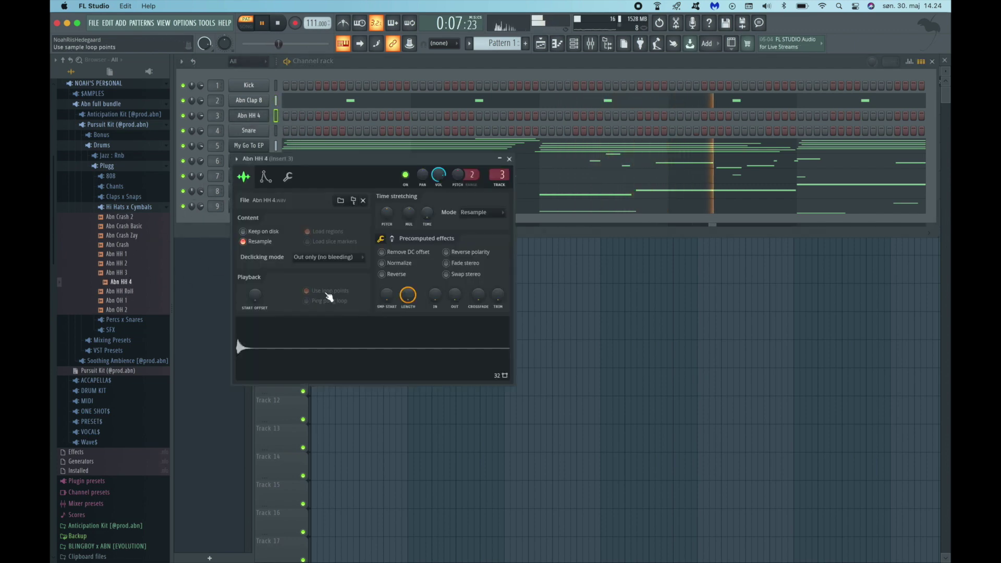
pyautogui.click(509, 159)
# Draw C5 hi-hats on steps 1, 5 and 7 of bar 1 and 5 and 7 of bar 2, and duplicate them into bars 3 and 4.
pyautogui.click(558, 43)
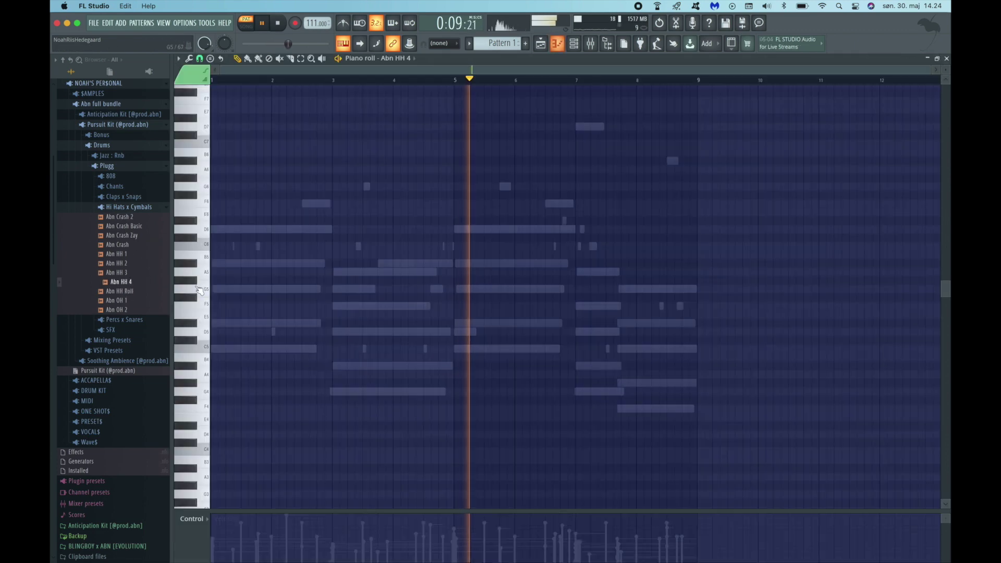
pyautogui.click(216, 349)
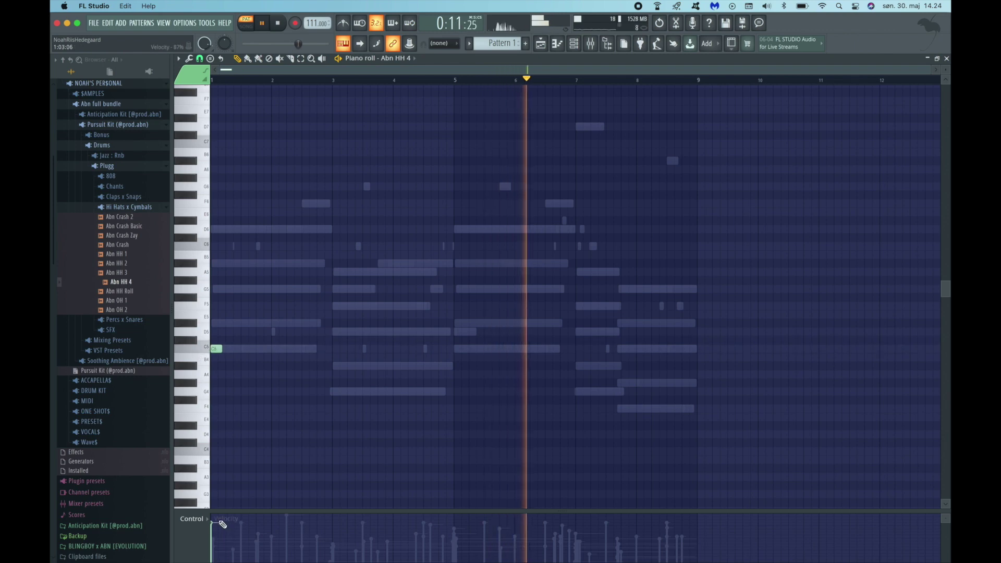
pyautogui.scroll(3, 264, 445)
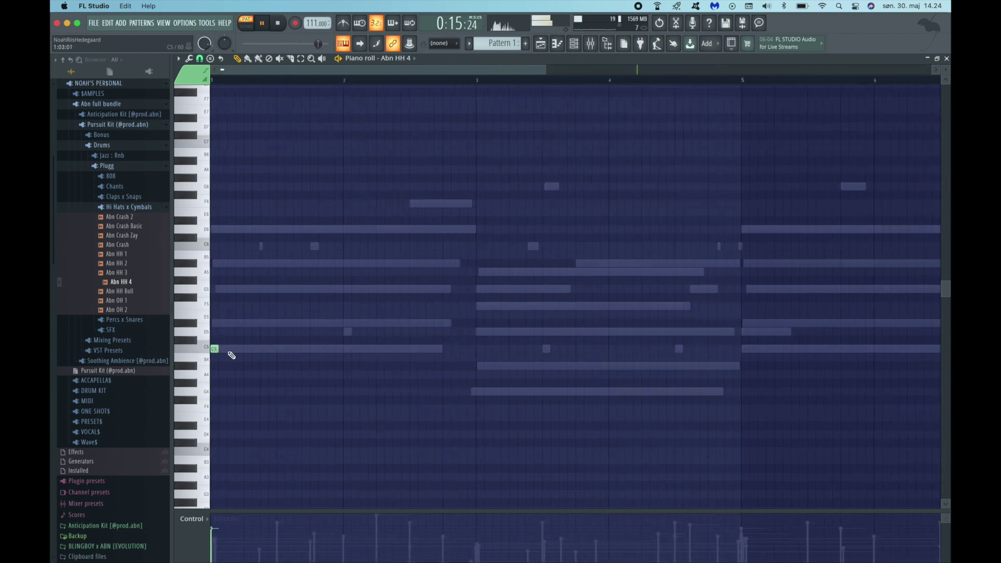
pyautogui.press('space')
pyautogui.click(264, 349)
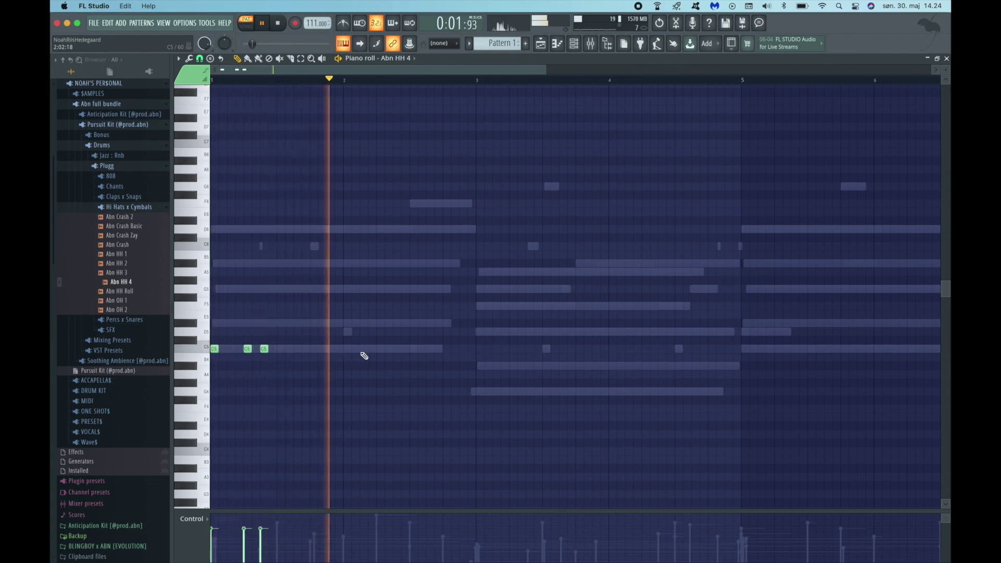
pyautogui.click(381, 349)
pyautogui.click(397, 348)
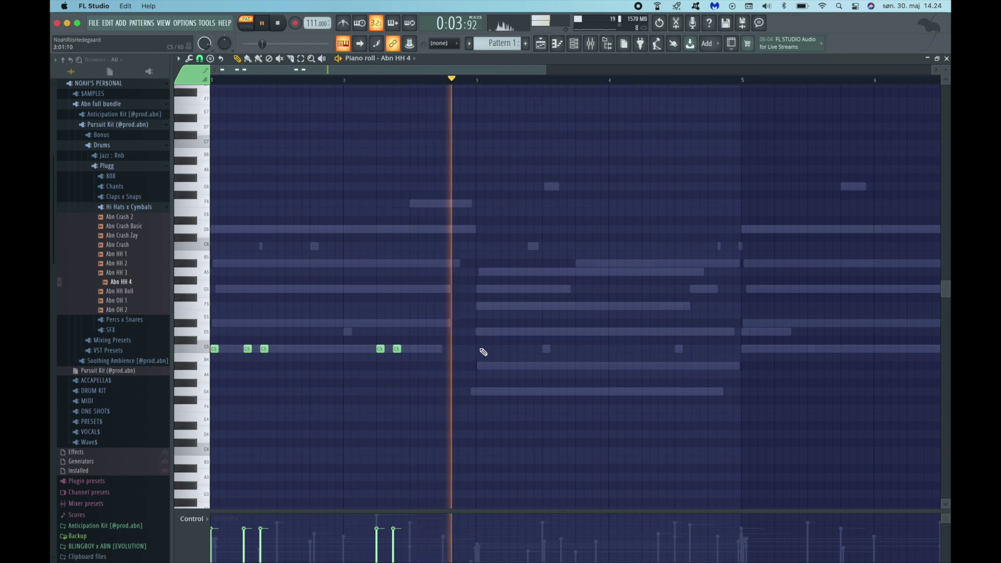
pyautogui.hotkey('ctrl', 'b')
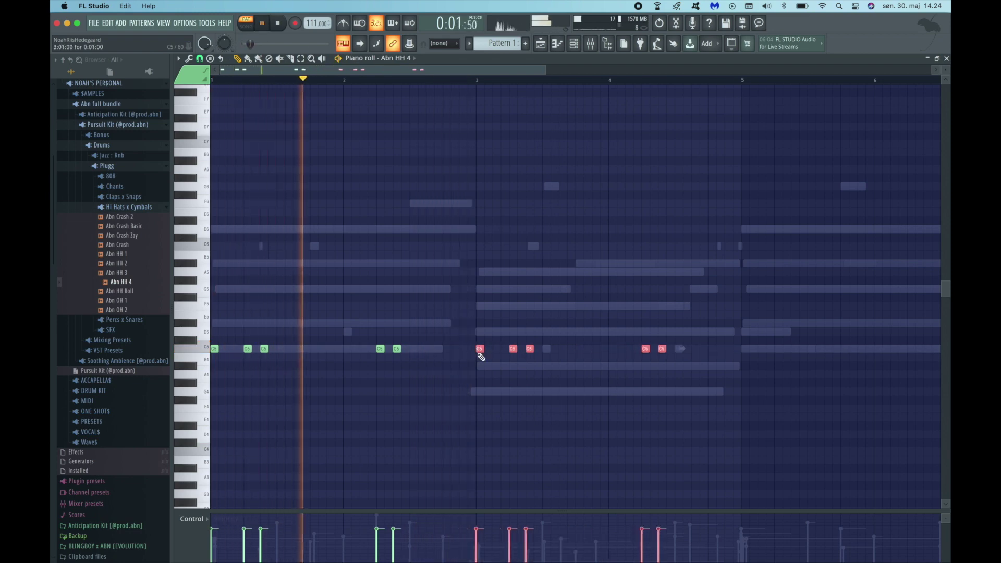
# Add lower-velocity C5 hi-hats on steps 4 and 6 of bar 1 and steps 4, 15 and 16 of bar 2.
pyautogui.press('space')
pyautogui.click(239, 349)
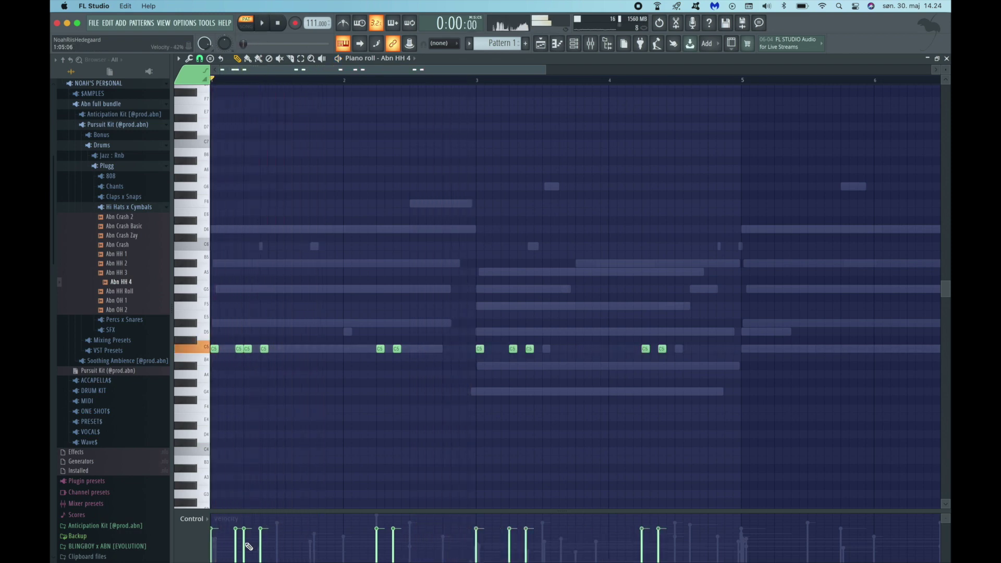
pyautogui.press('space')
pyautogui.click(256, 348)
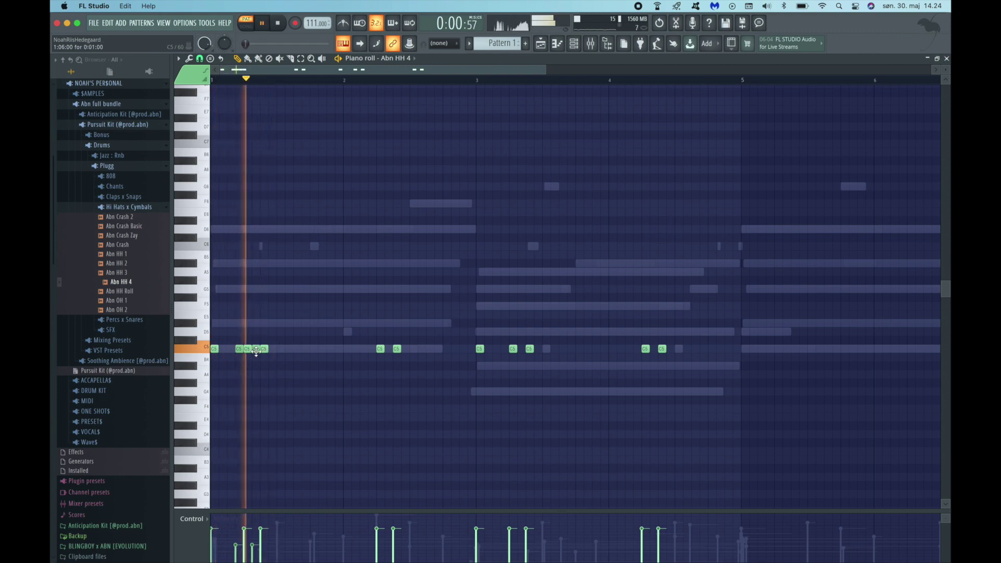
pyautogui.click(368, 349)
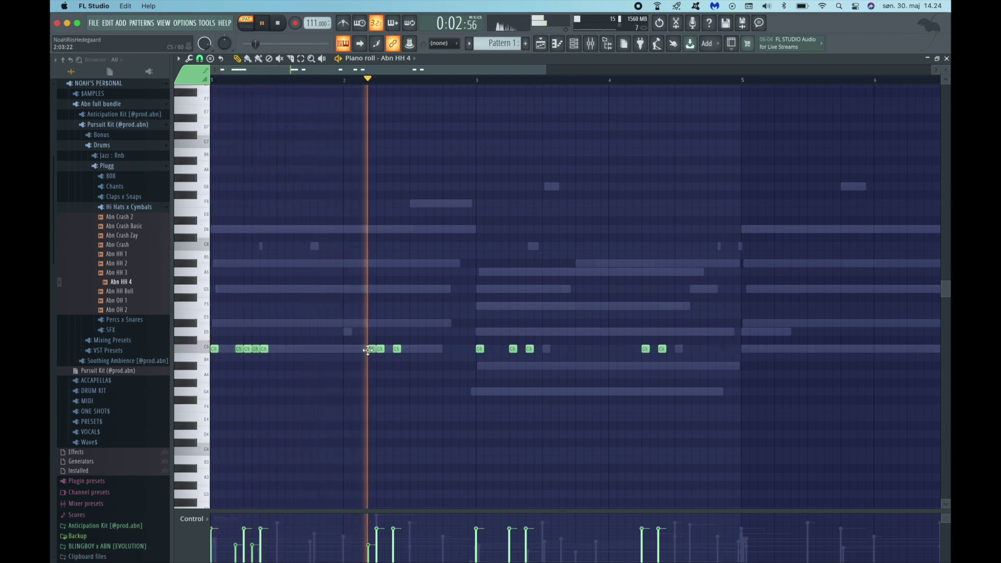
pyautogui.click(463, 349)
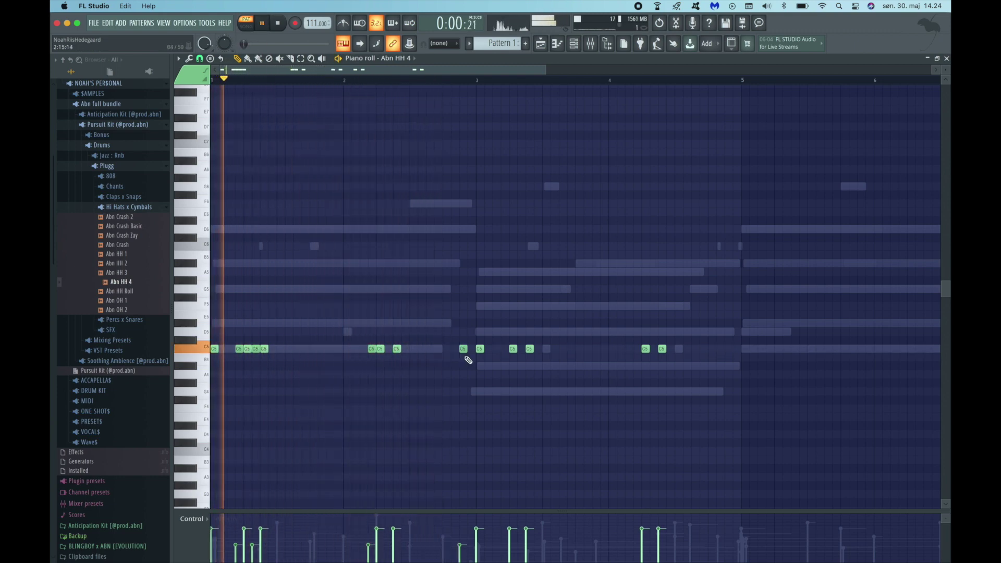
pyautogui.click(470, 349)
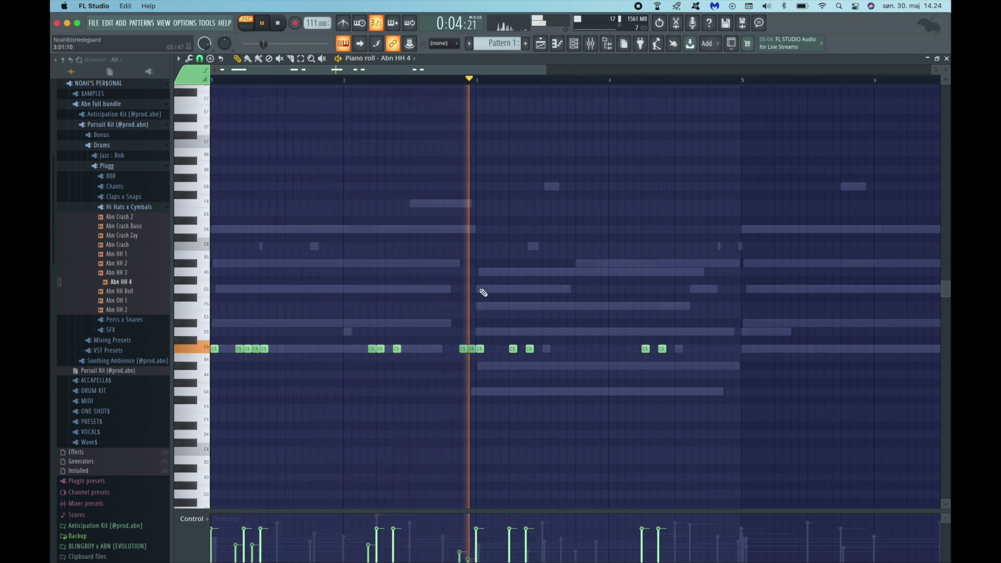
# Add quiet C5 hi-hats on step 15 of bar 3 and step 16 of bar 1, checking the groove in playback.
pyautogui.click(596, 349)
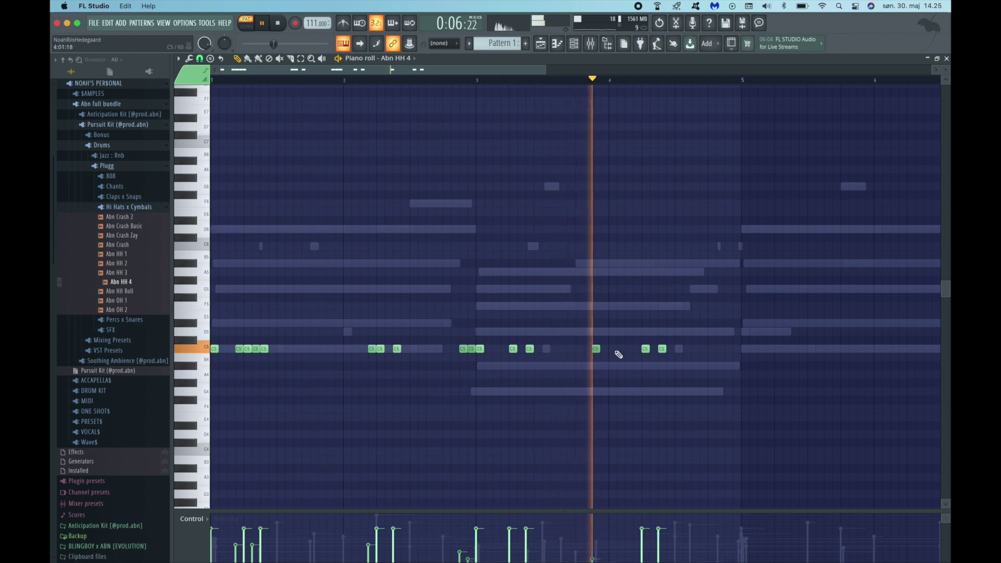
pyautogui.press('space')
pyautogui.press('space')
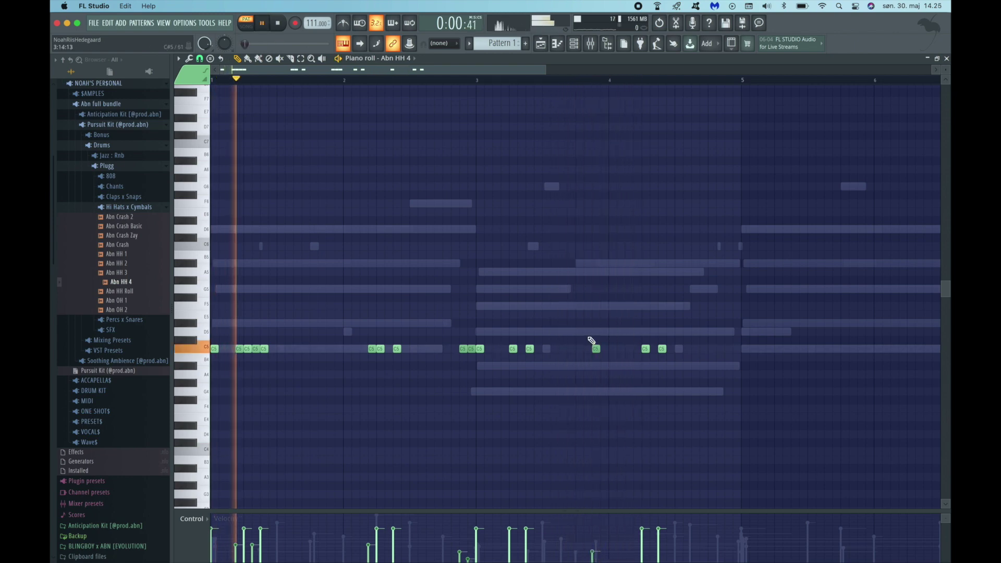
pyautogui.click(336, 349)
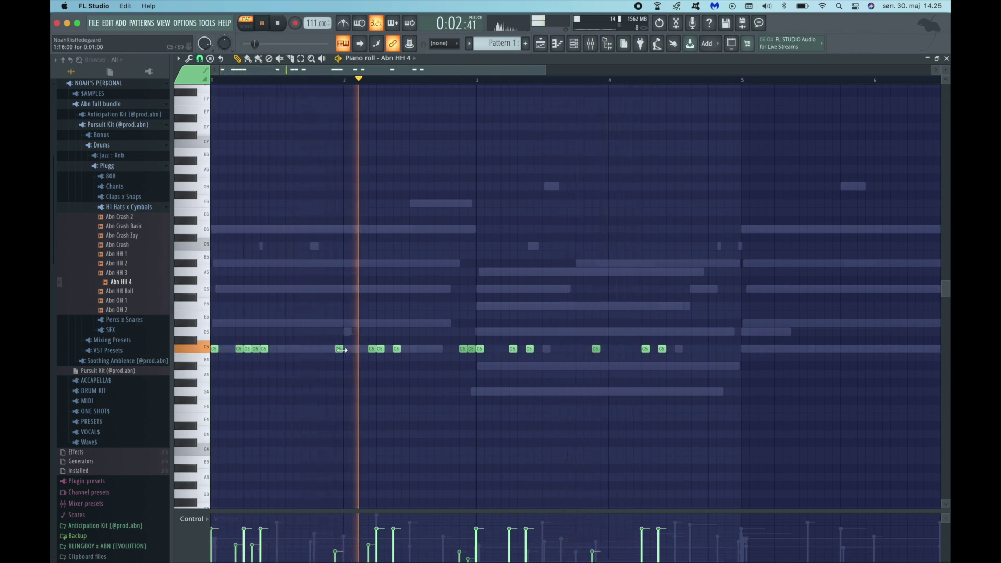
# Add lower-velocity C5 hi-hats on step 1 of bar 2 and step 4 of bar 4.
pyautogui.click(344, 349)
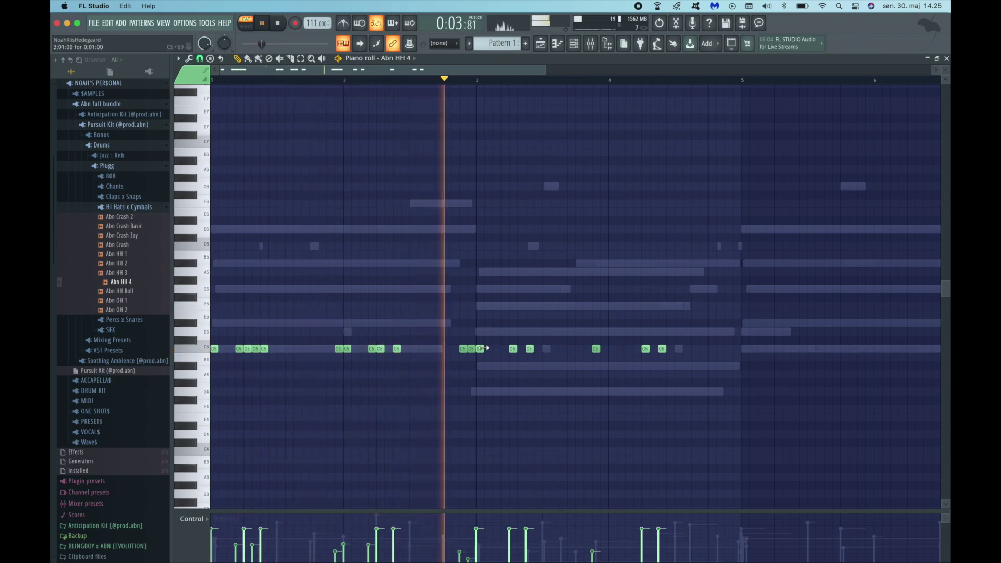
pyautogui.scroll(-2, 510, 346)
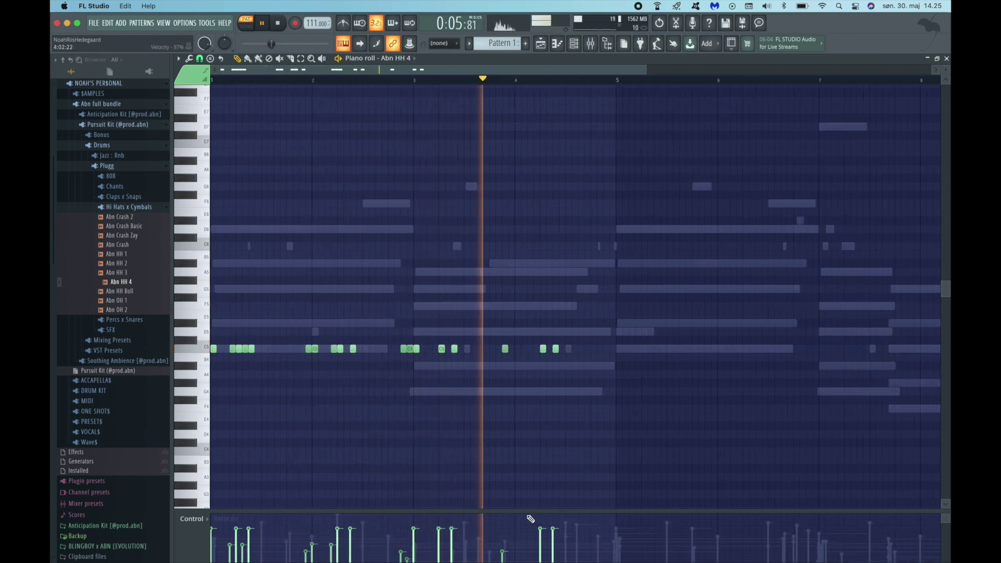
pyautogui.click(536, 348)
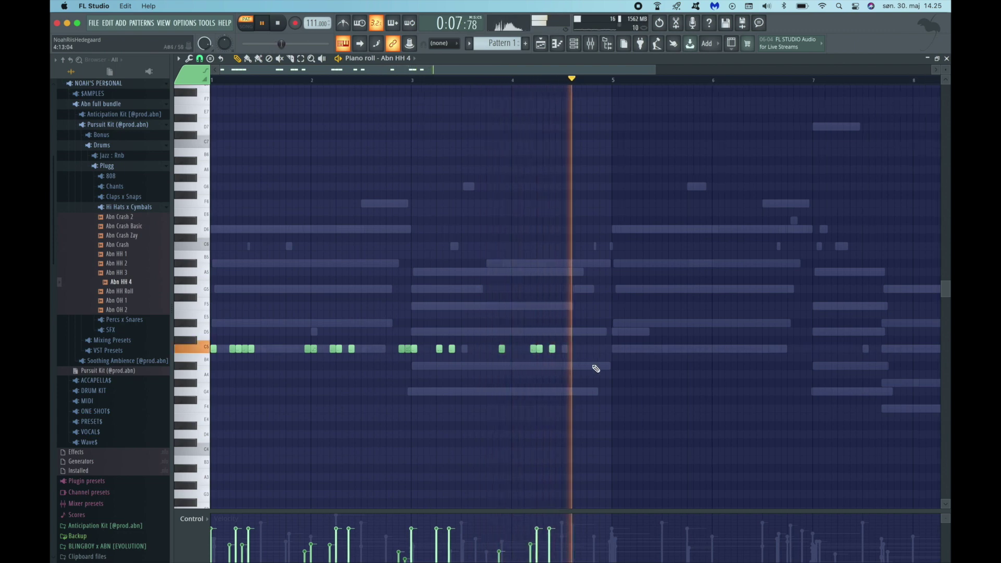
# Duplicate the whole four-bar hi-hat pattern into bars 5 to 8 and close the piano roll.
pyautogui.scroll(-2, 558, 362)
pyautogui.hotkey('ctrl', 'a')
pyautogui.hotkey('ctrl', 'b')
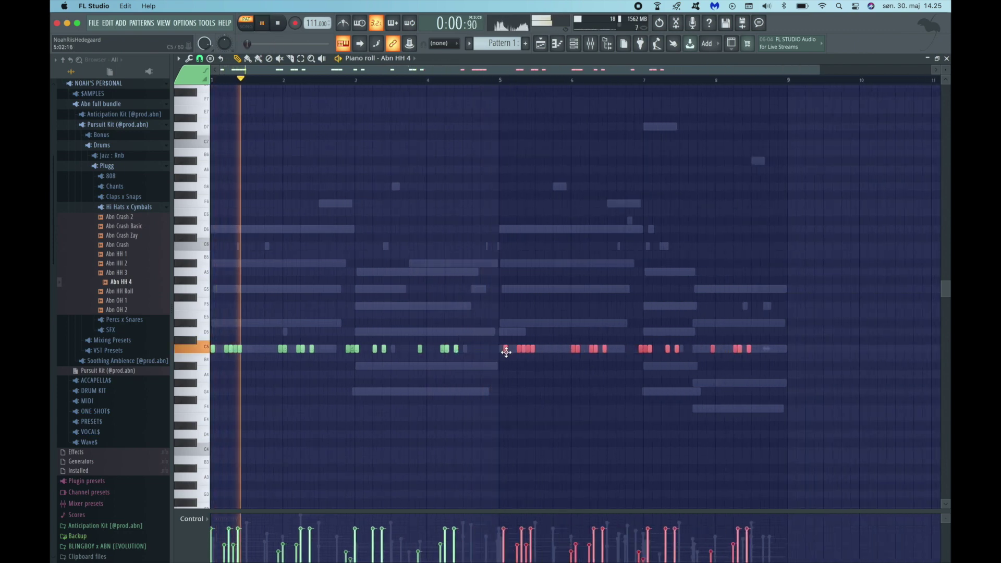
pyautogui.hotkey('ctrl', 'd')
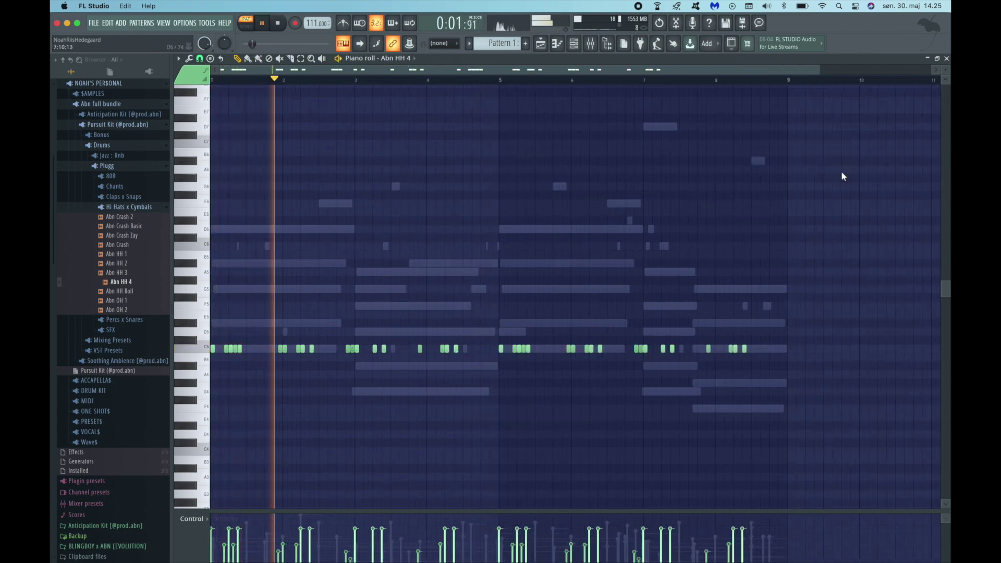
pyautogui.click(947, 59)
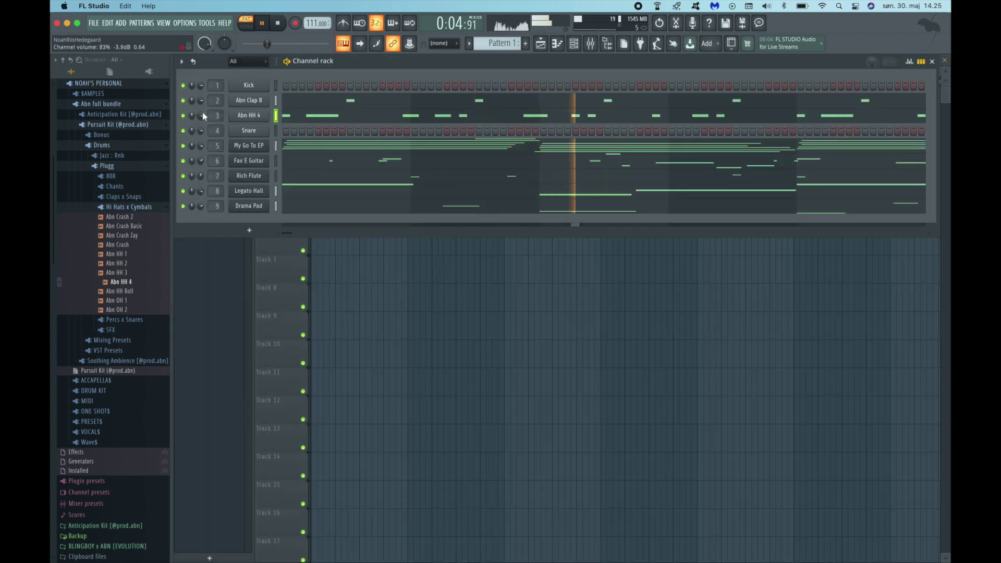
# Preview samples in the Chants folder, load Abn Chant 2 onto the Kick channel and close its settings window.
pyautogui.click(146, 209)
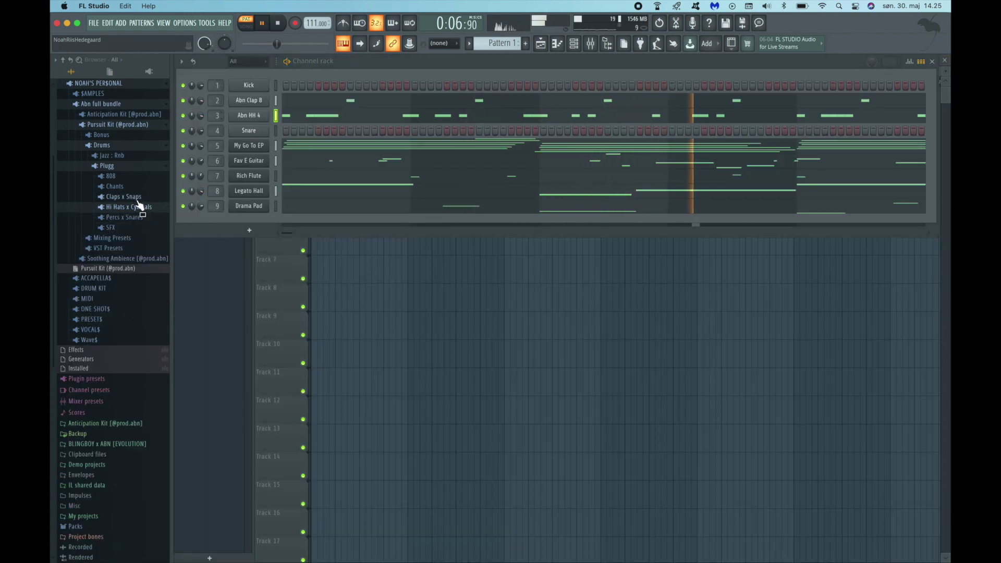
pyautogui.click(125, 187)
pyautogui.click(136, 225)
pyautogui.click(137, 261)
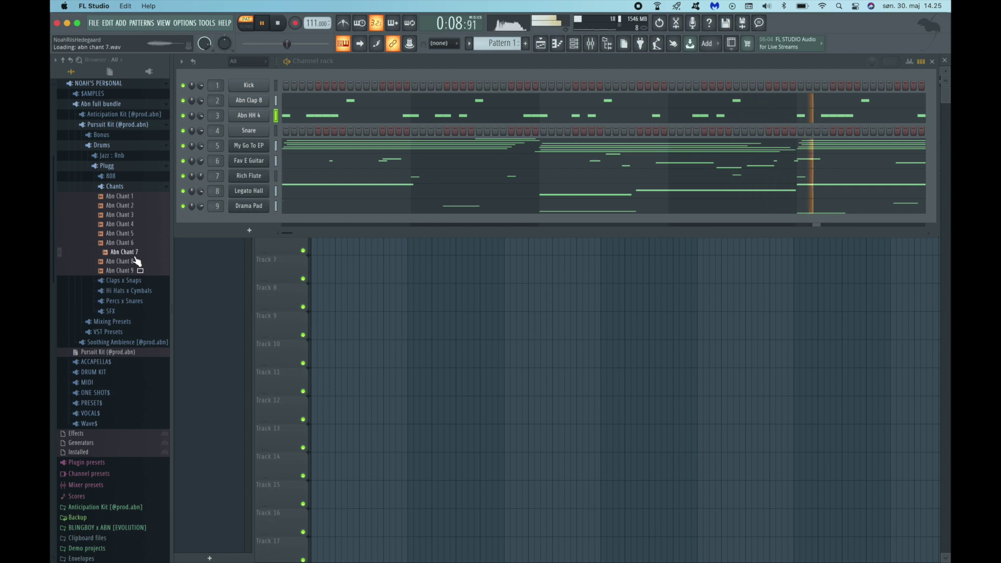
pyautogui.click(121, 196)
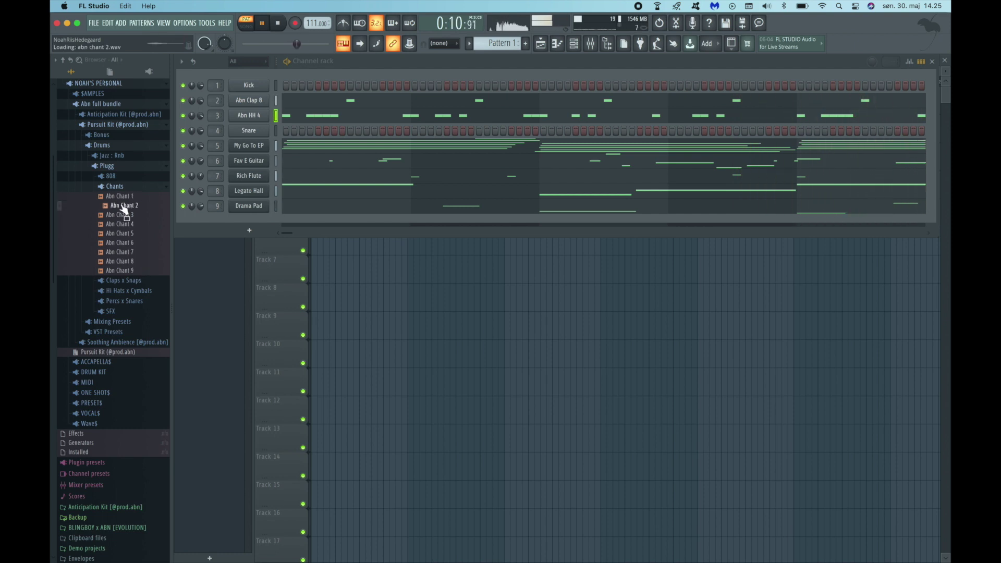
pyautogui.moveTo(270, 92); pyautogui.dragTo(270, 87)
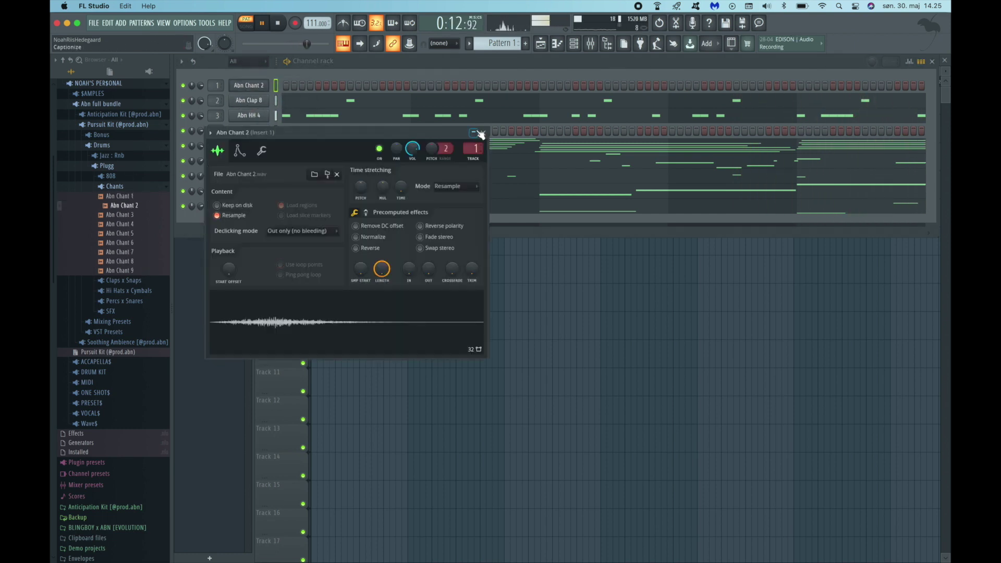
pyautogui.click(480, 133)
# Draw C5 chants on step 5 of bars 1 and 3 and step 13 of bars 2 and 4, and duplicate them into bars 5 to 8.
pyautogui.click(557, 43)
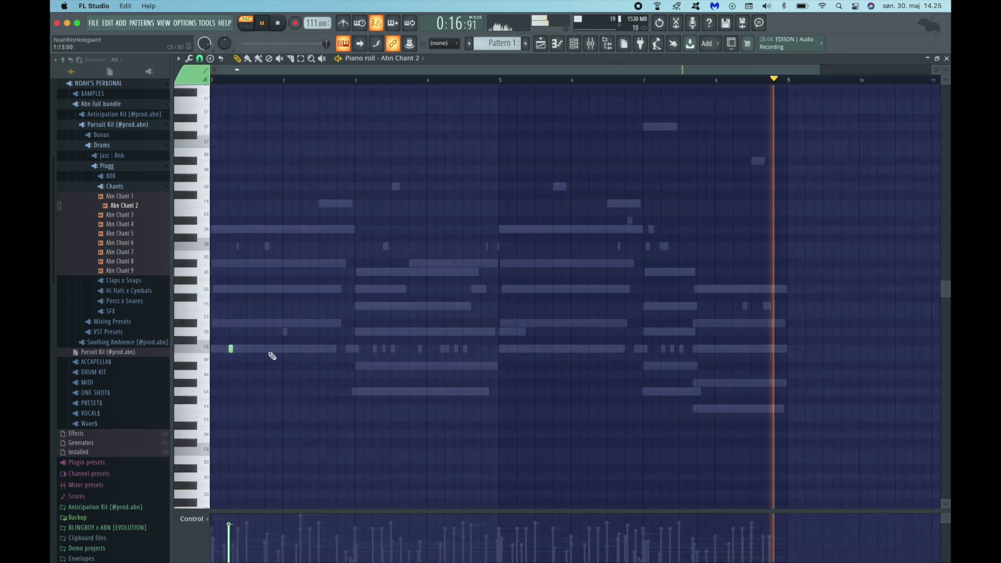
pyautogui.scroll(3, 282, 356)
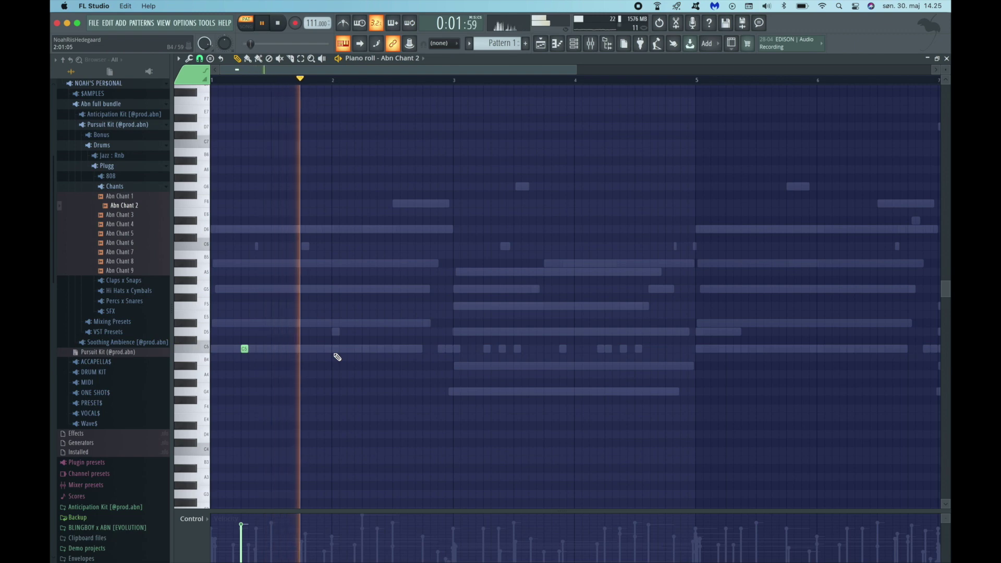
pyautogui.click(424, 348)
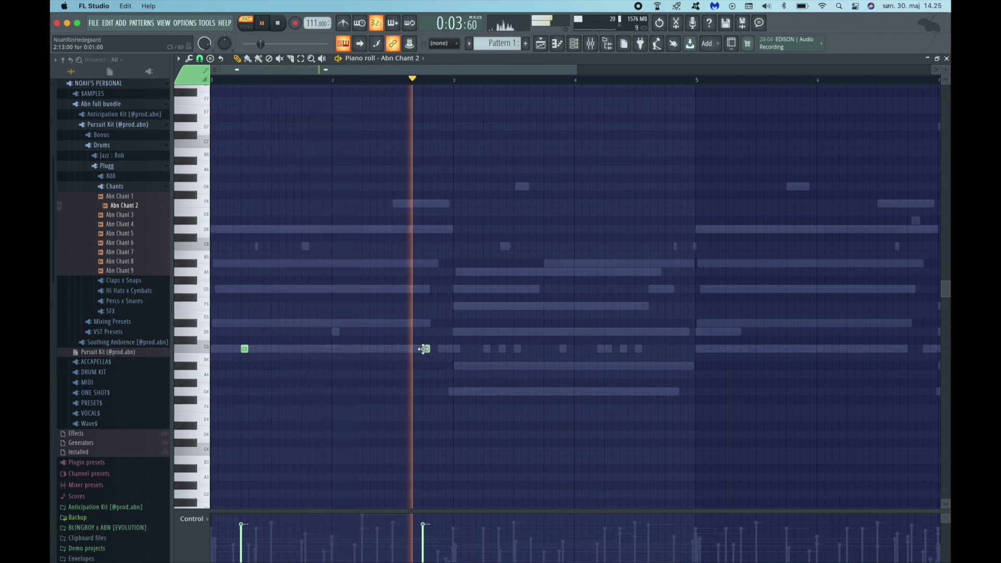
pyautogui.click(483, 349)
pyautogui.scroll(-2, 557, 354)
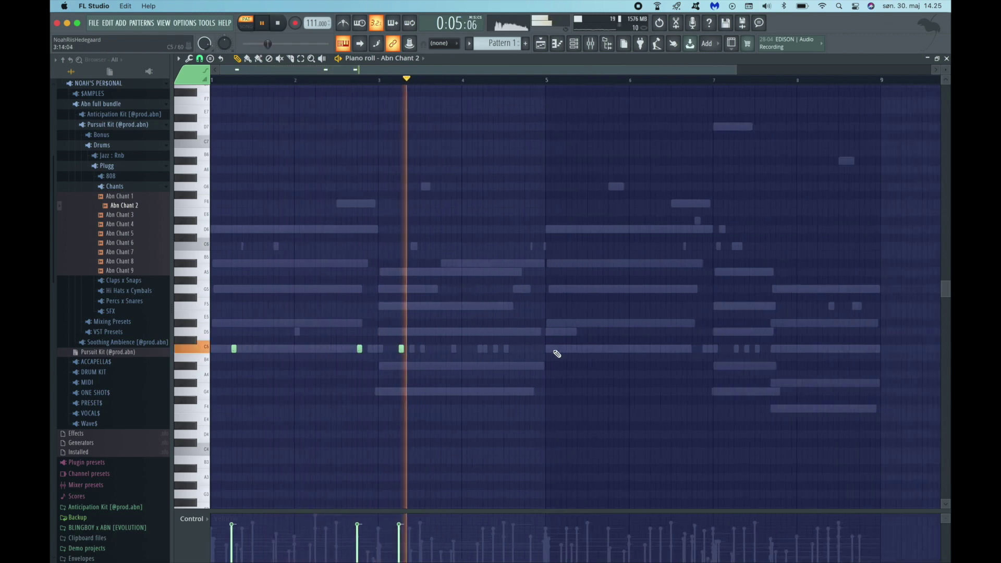
pyautogui.click(526, 349)
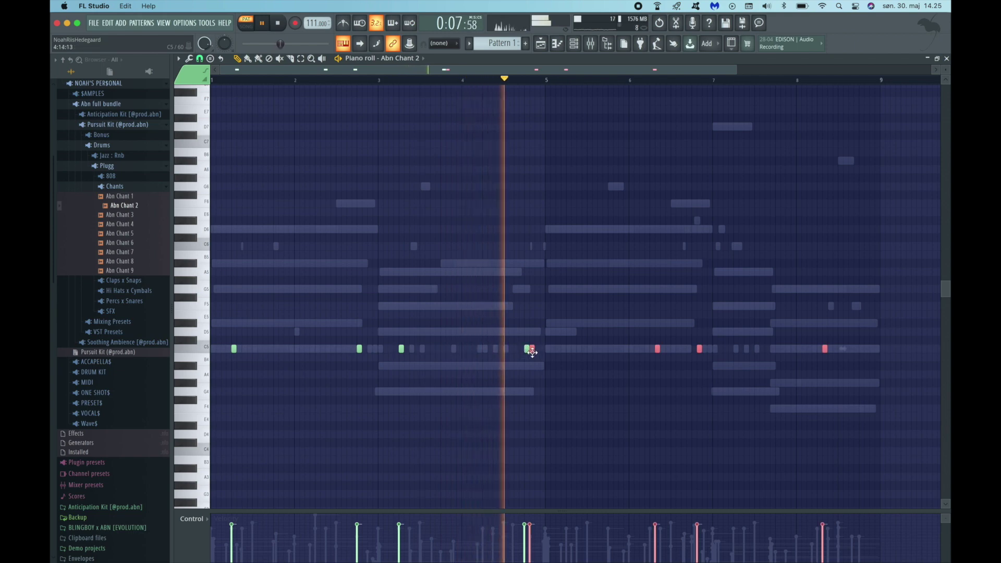
pyautogui.moveTo(530, 349); pyautogui.dragTo(572, 351)
pyautogui.scroll(-1, 572, 335)
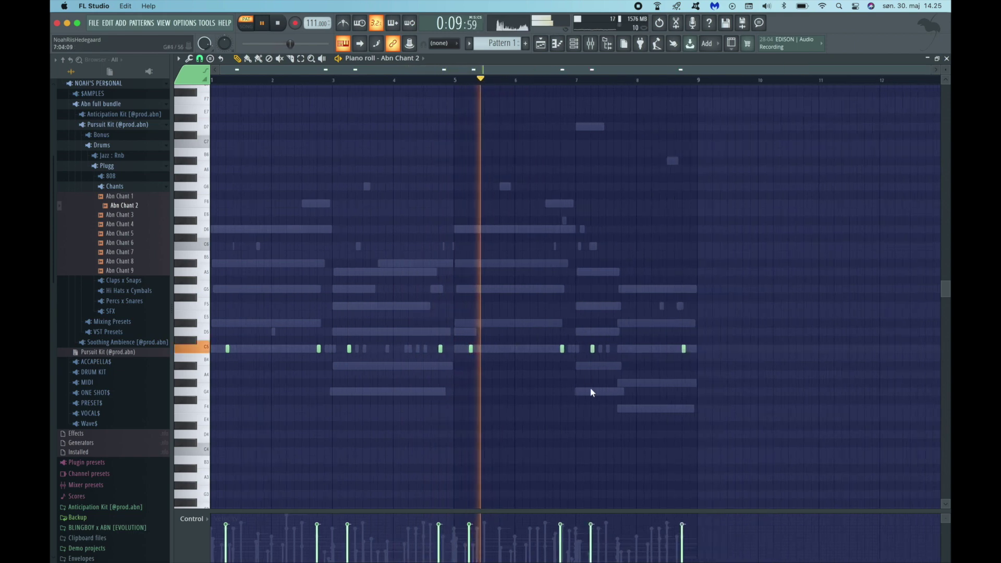
# Lower the chants on step 13 of bars 4 and 8 by two semitones and close the piano roll.
pyautogui.click(683, 349)
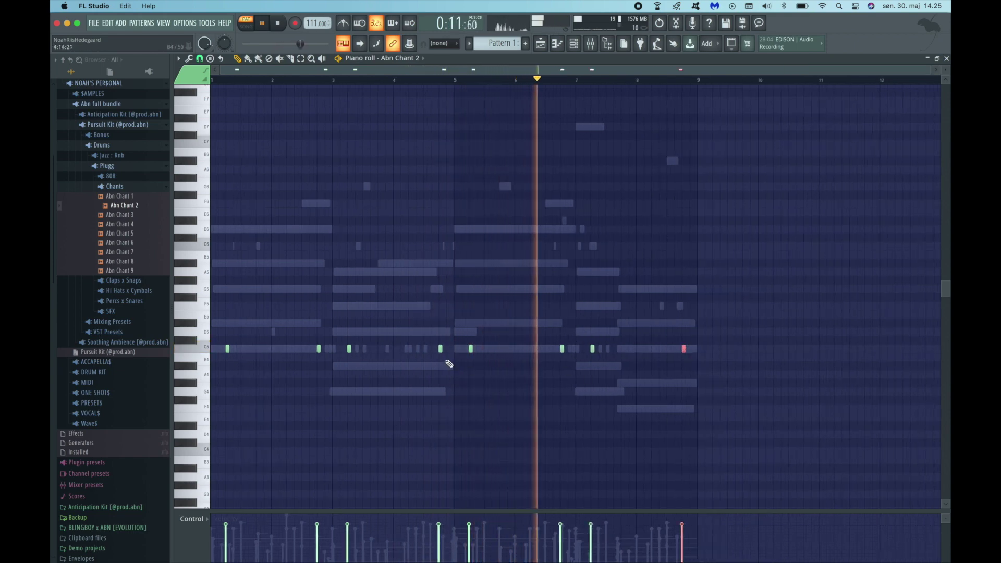
pyautogui.click(440, 349)
pyautogui.press('Down')
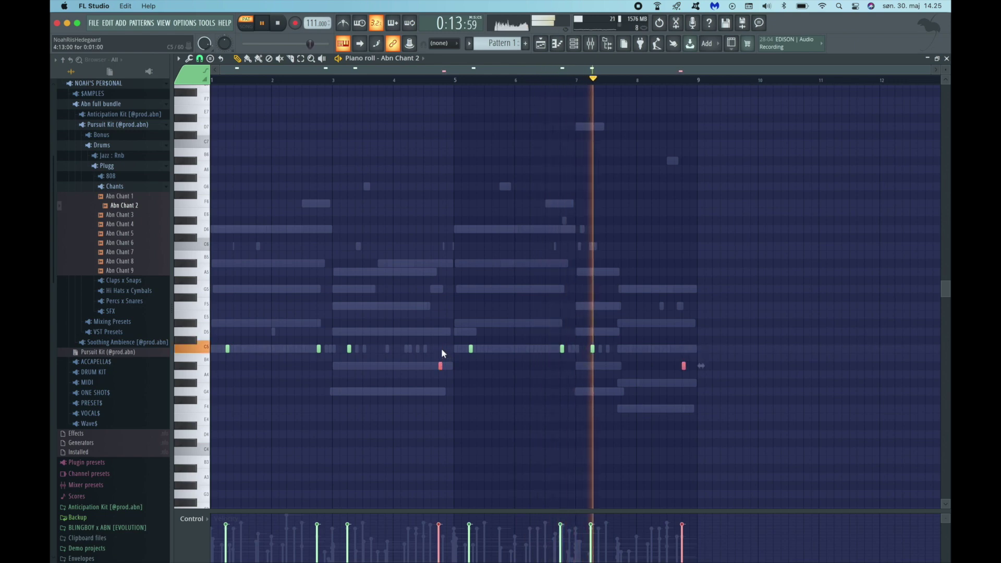
pyautogui.hotkey('ctrl', 'd')
pyautogui.click(946, 59)
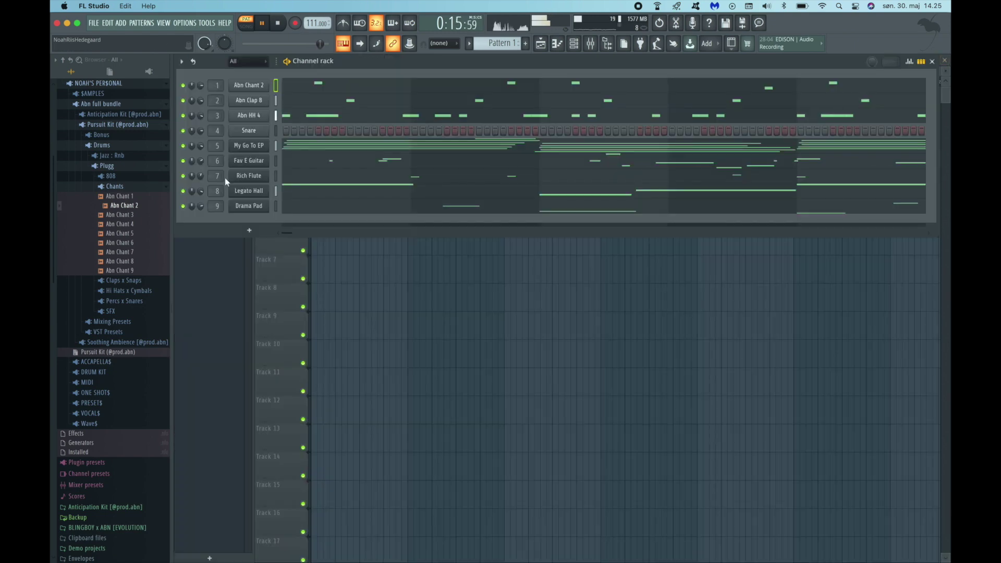
# Preview the 808 samples, and load Abn Perc 4 from the Percs x Snares folder onto the Snare channel.
pyautogui.click(139, 187)
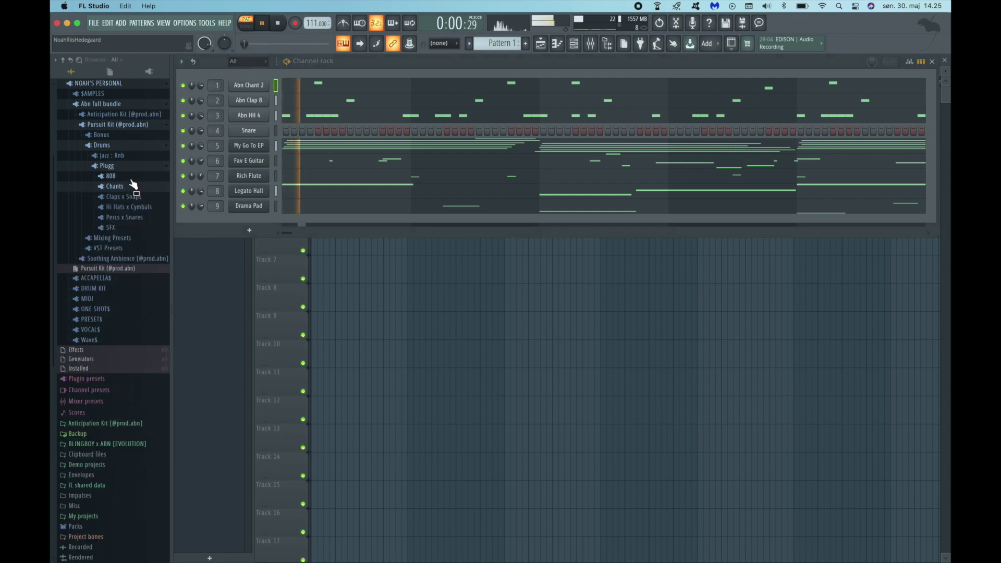
pyautogui.click(117, 176)
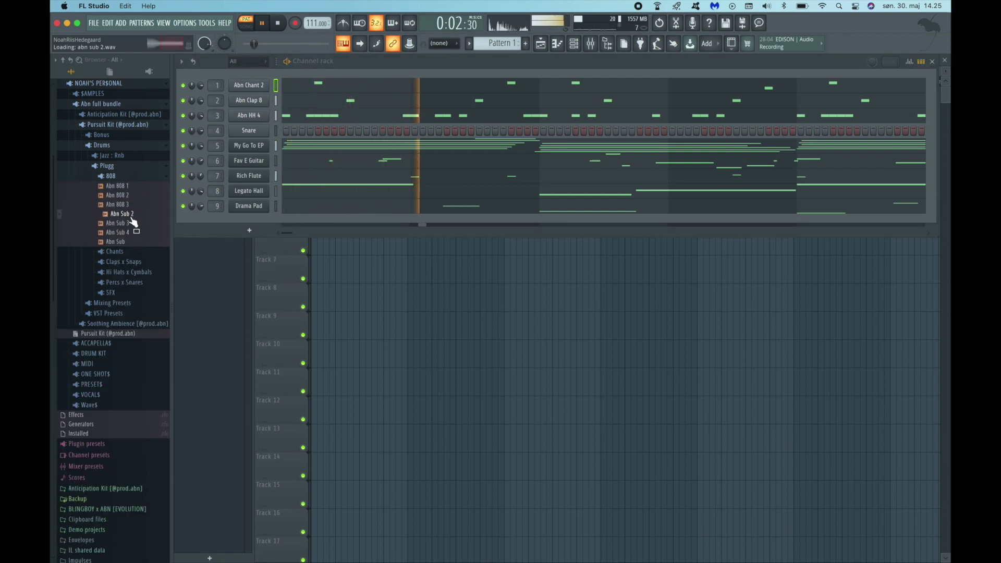
pyautogui.click(116, 177)
pyautogui.click(130, 217)
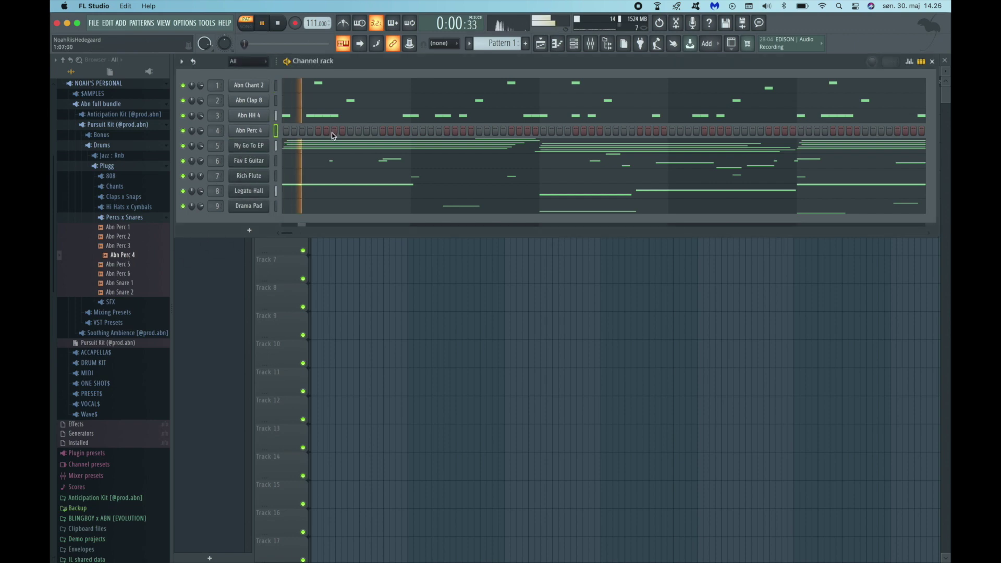
# Place Abn Perc 4 hits on step 15 of bars 1 and 3, checking the channel's sample settings.
pyautogui.click(398, 130)
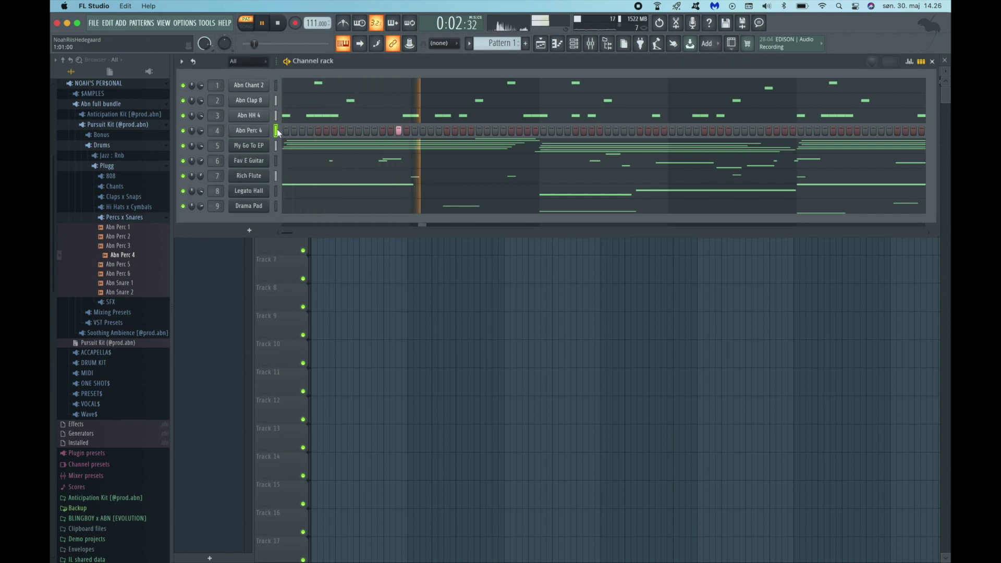
pyautogui.click(248, 130)
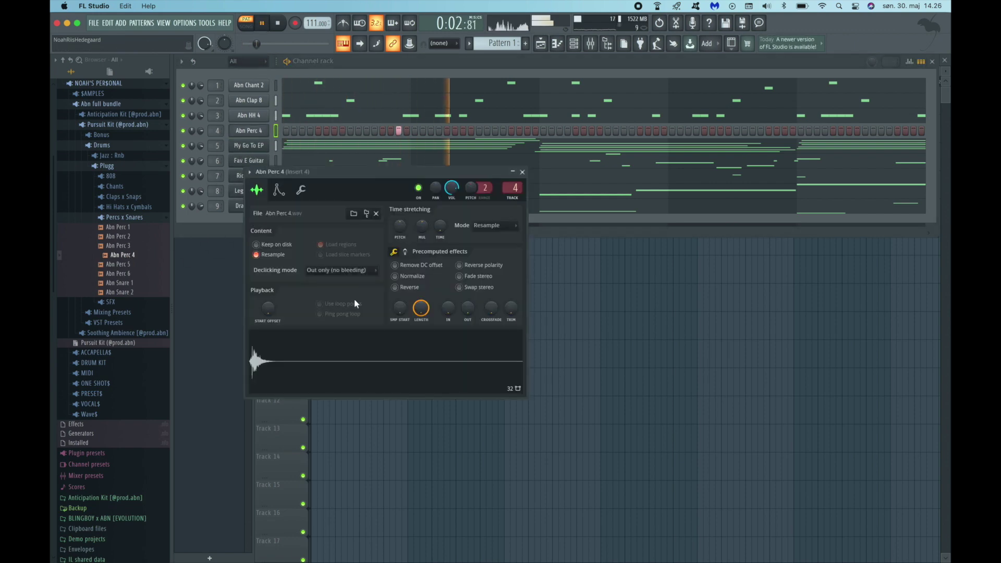
pyautogui.click(523, 172)
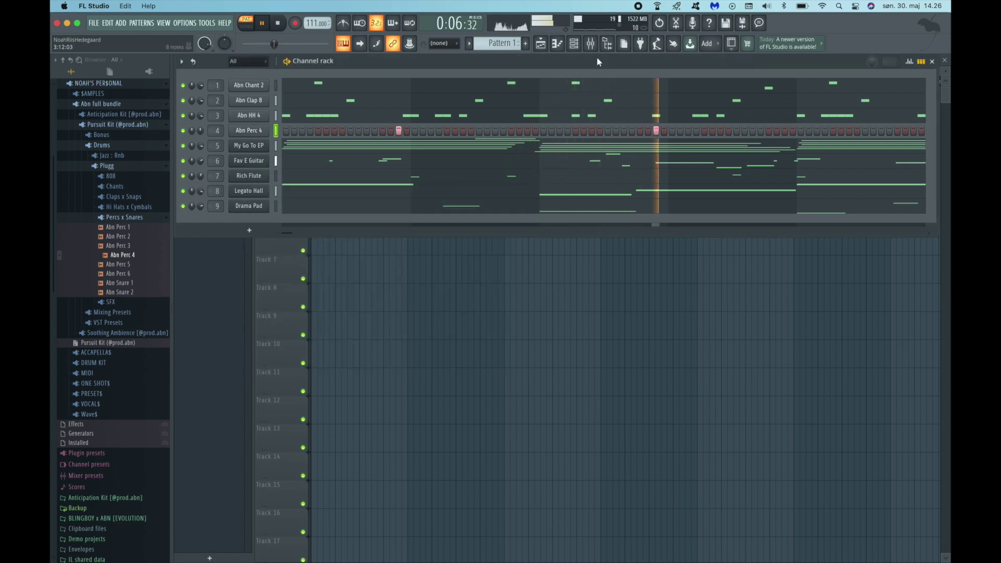
# Duplicate the two Abn Perc 4 hits onto step 15 of bars 5 and 7 and close the piano roll.
pyautogui.click(557, 43)
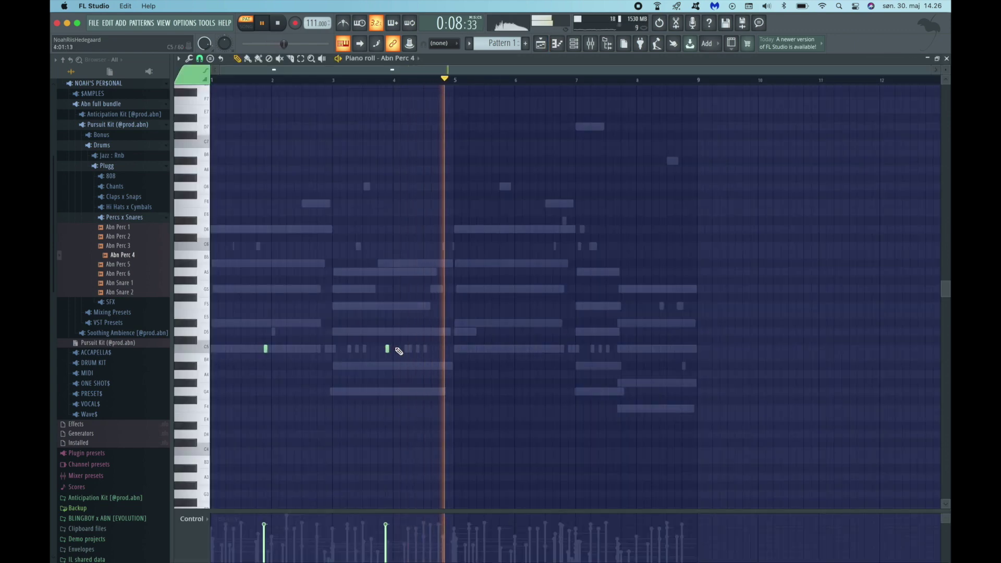
pyautogui.click(569, 349)
pyautogui.click(450, 349)
pyautogui.moveTo(451, 348); pyautogui.dragTo(506, 351)
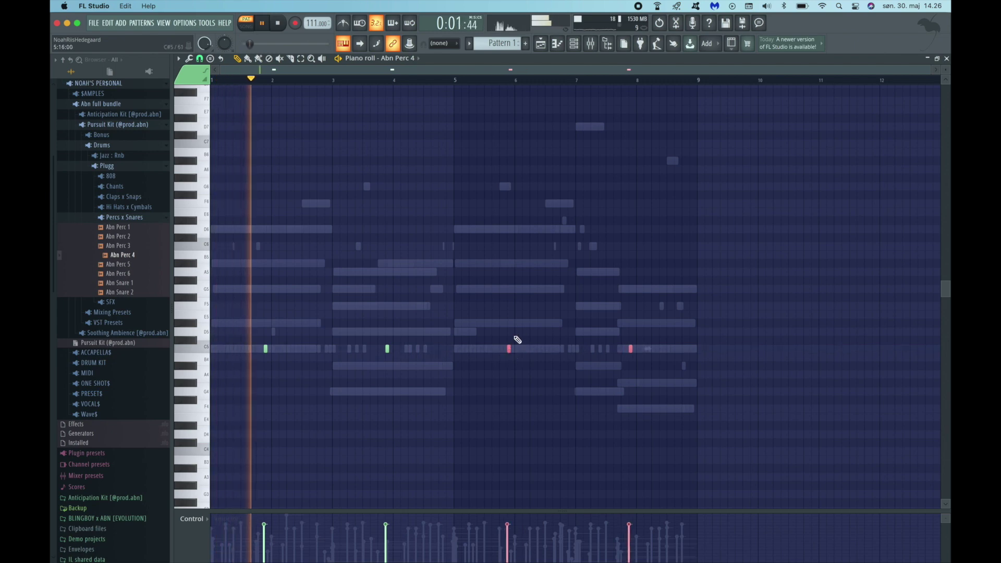
pyautogui.click(946, 59)
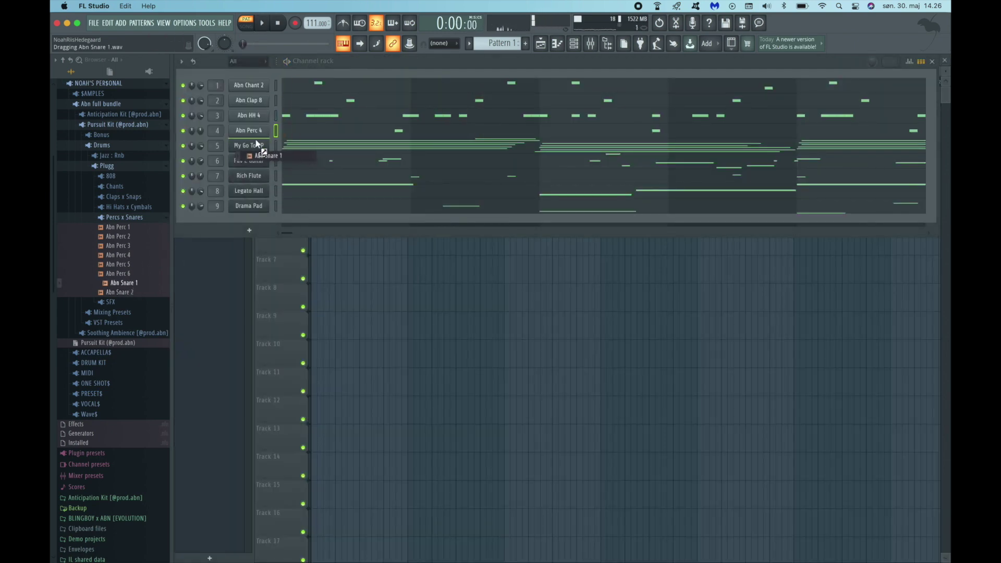
# Add Abn Snare 1 as a new channel below Abn Perc 4, with a hit on step 15 of bar 2, and route it to mixer track 10.
pyautogui.moveTo(256, 143); pyautogui.dragTo(208, 149)
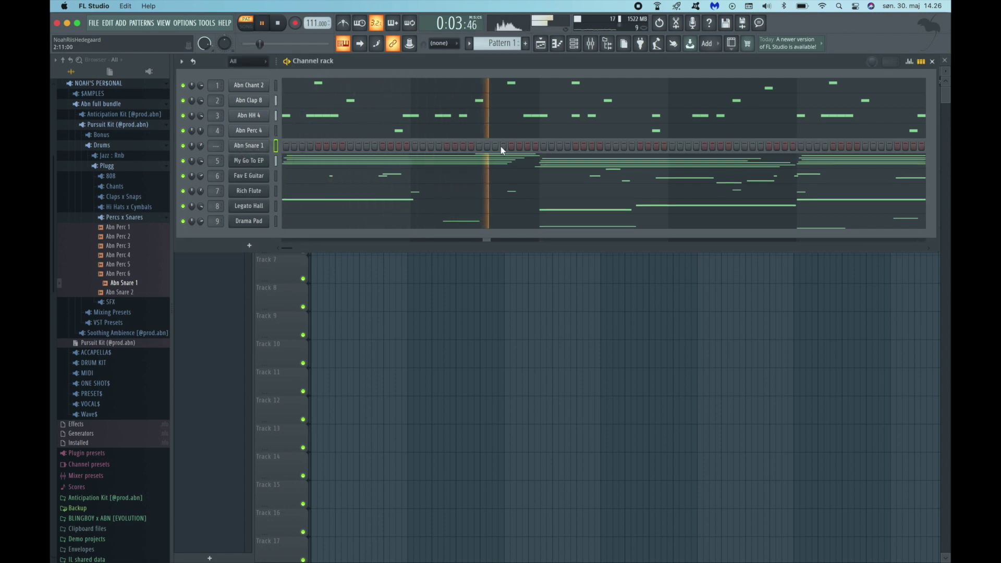
pyautogui.click(248, 145)
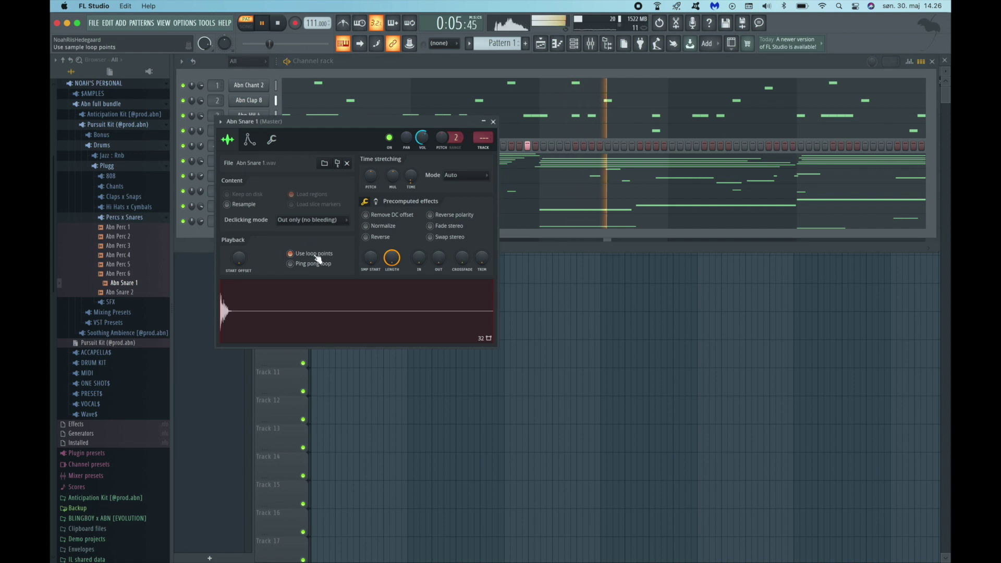
pyautogui.click(493, 122)
pyautogui.press('F9')
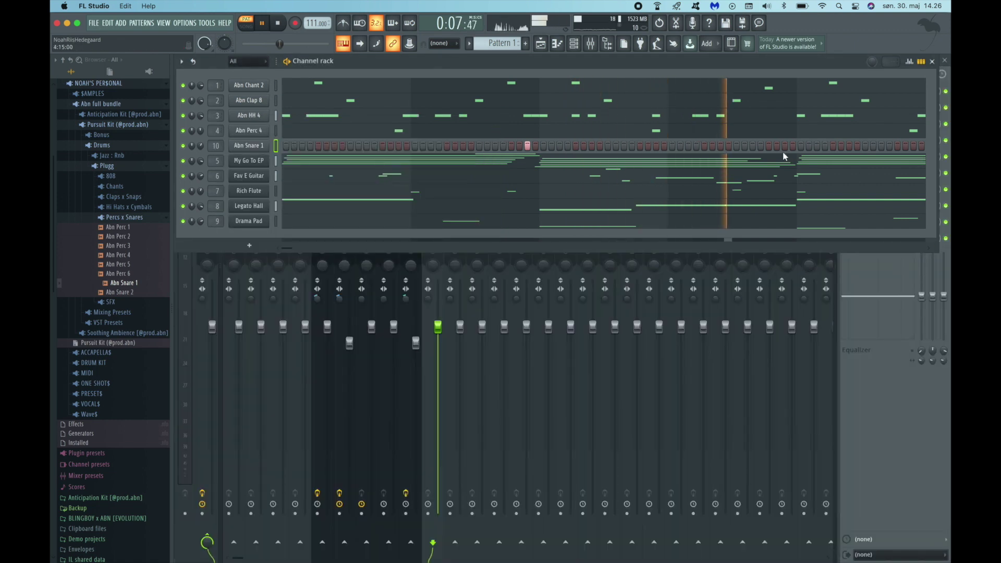
# Add one-step C5 hits to Abn Snare 1 on steps 11, 12 and 14 of bar 6 in the piano roll.
pyautogui.press('F7')
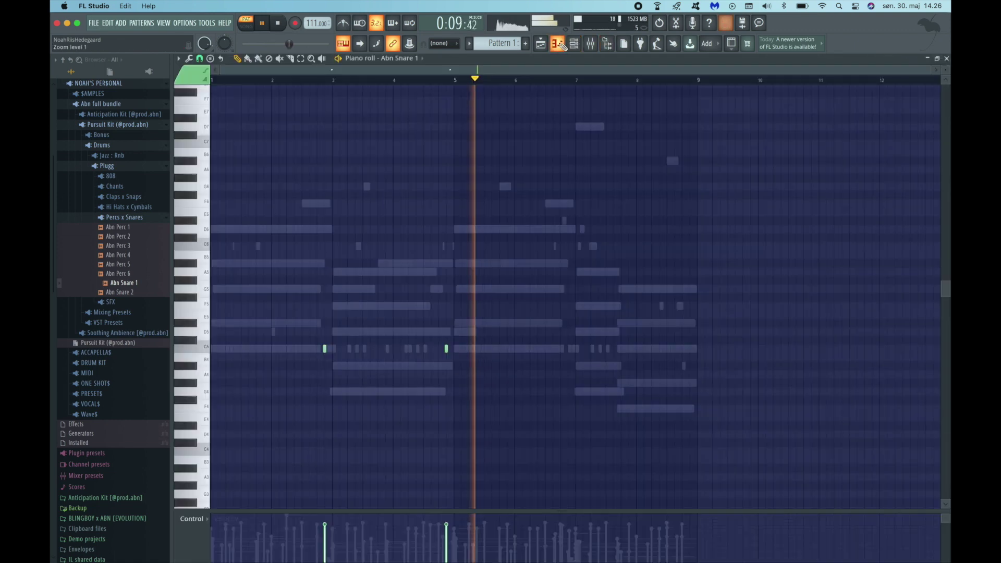
pyautogui.scroll(2, 496, 364)
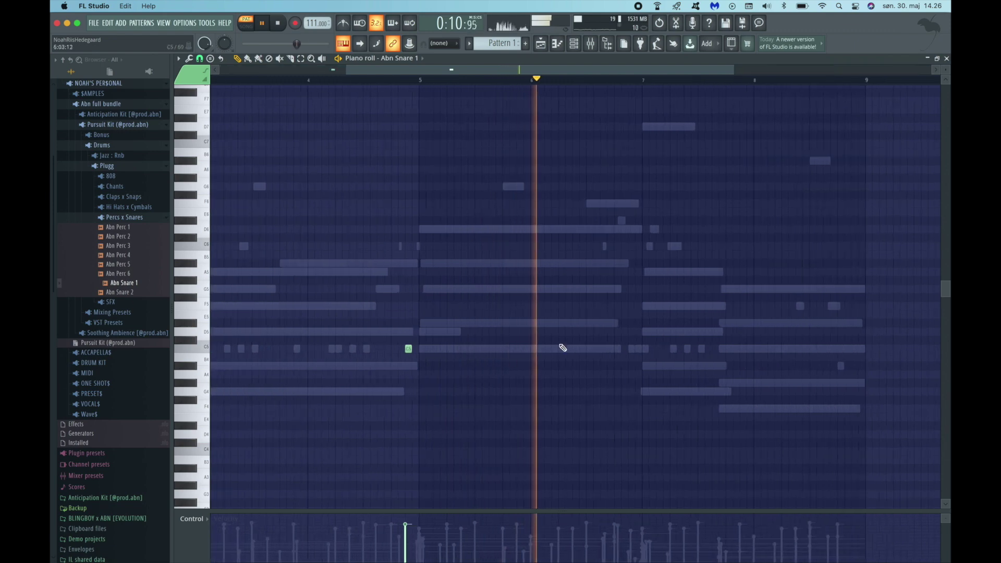
pyautogui.click(611, 349)
pyautogui.click(624, 349)
pyautogui.press('space')
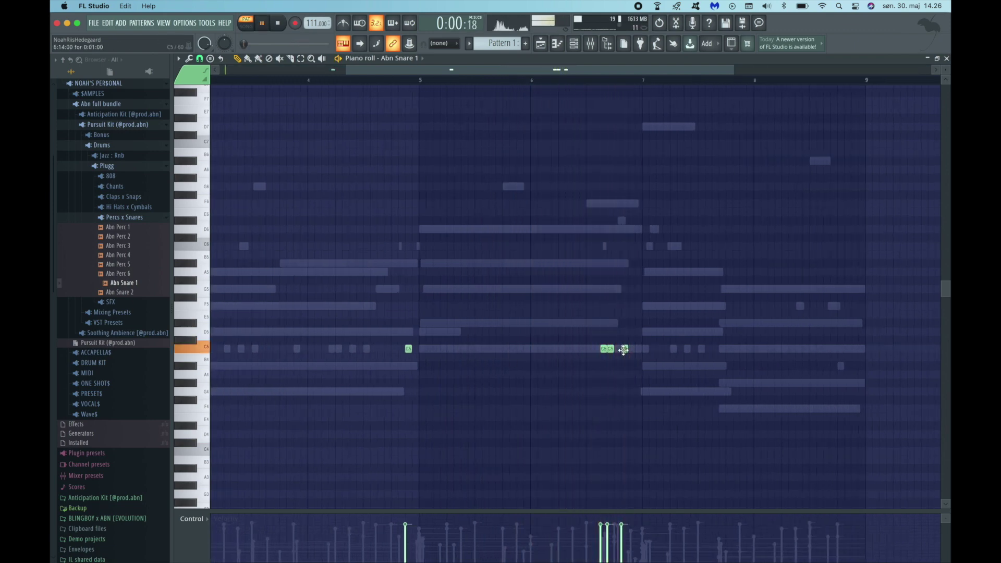
# Fill the Abn Snare 1 run to consecutive hits on steps 11 to 15 of bar 6, and lower the first four hits' velocities.
pyautogui.scroll(3, 629, 350)
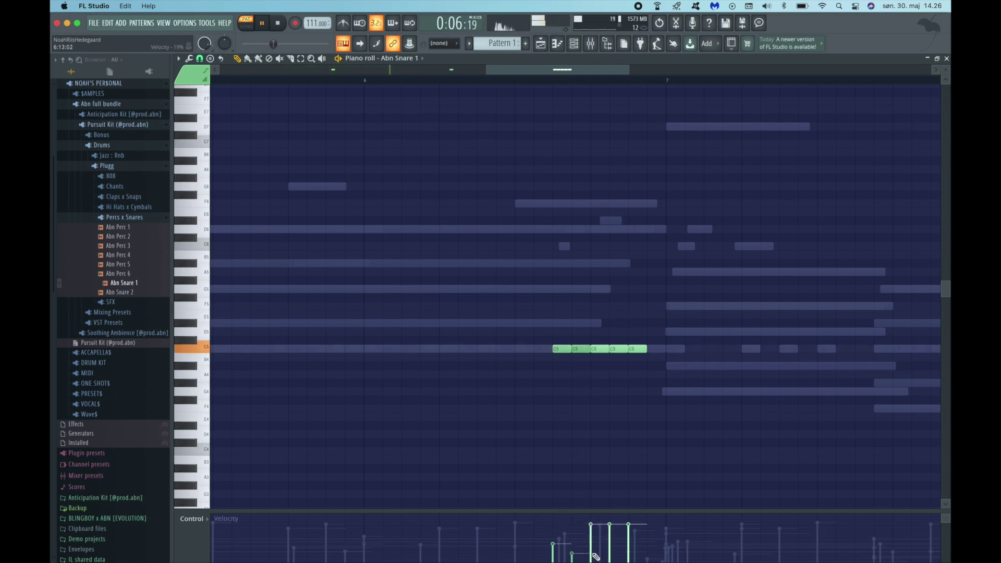
pyautogui.scroll(-3, 617, 404)
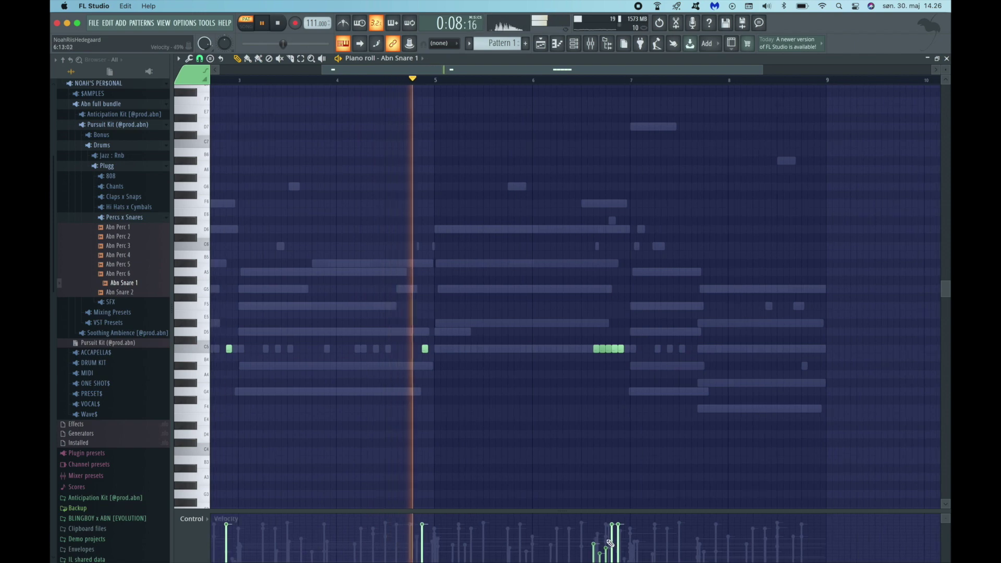
pyautogui.scroll(3, 662, 391)
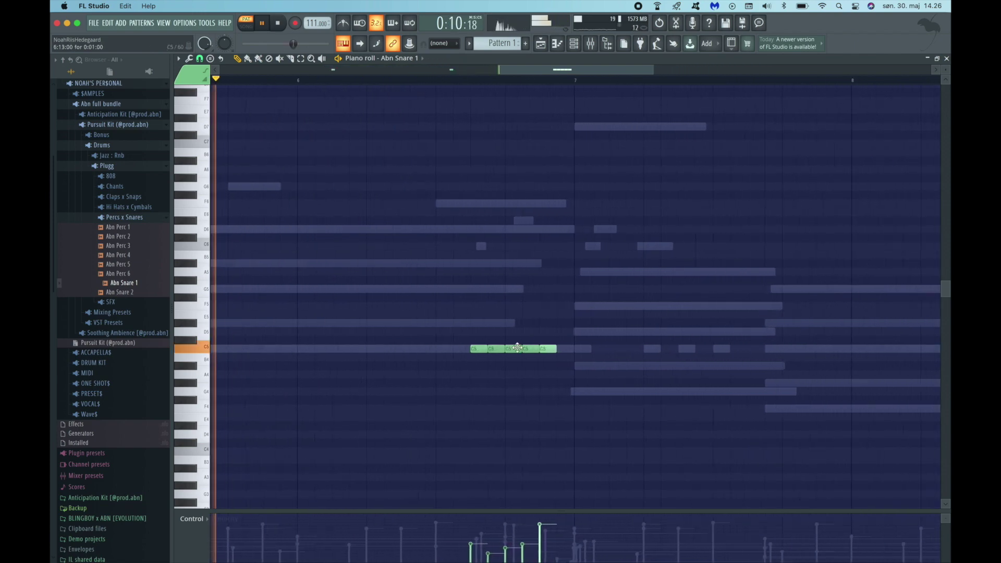
pyautogui.scroll(-1, 548, 361)
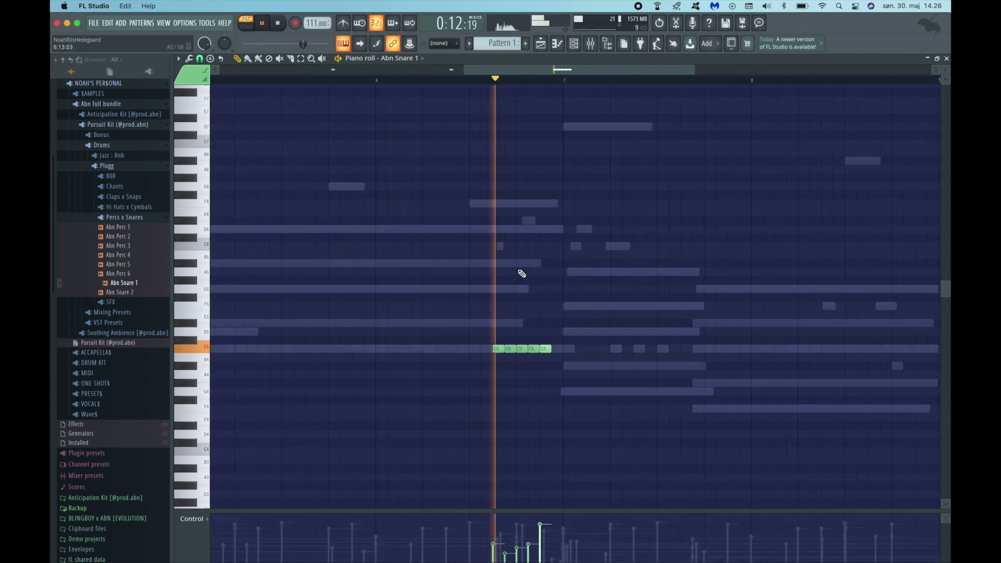
pyautogui.scroll(-1, 521, 273)
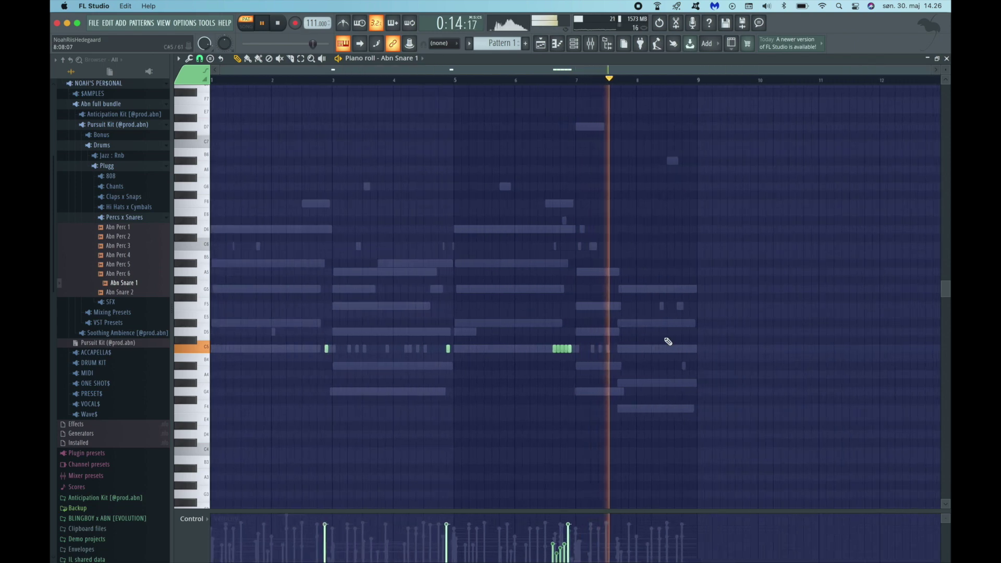
# Draw a two-step G#4 snare note at step 11 of bar 8 and chop it into a fast roll with descending velocities.
pyautogui.click(694, 383)
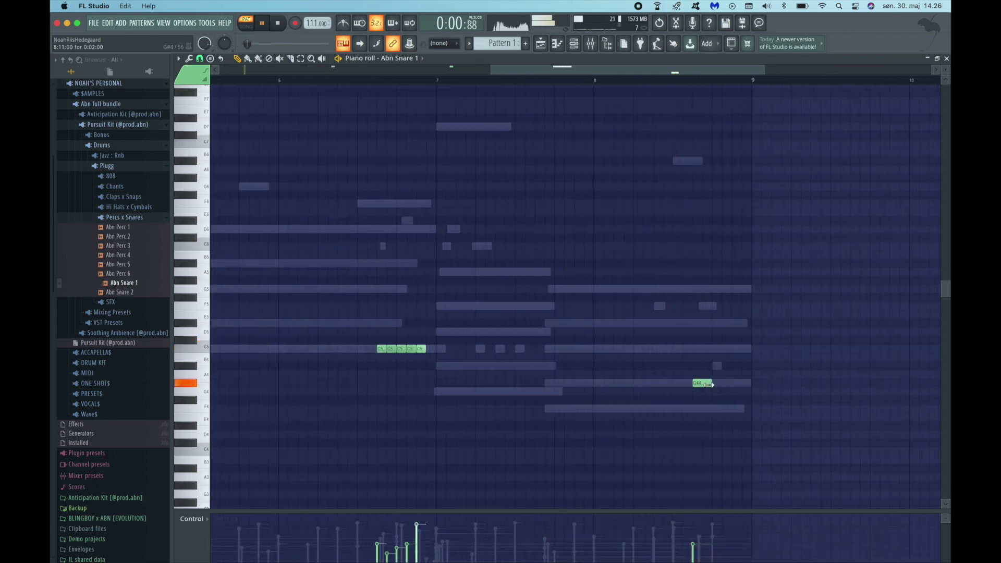
pyautogui.press('super+u')
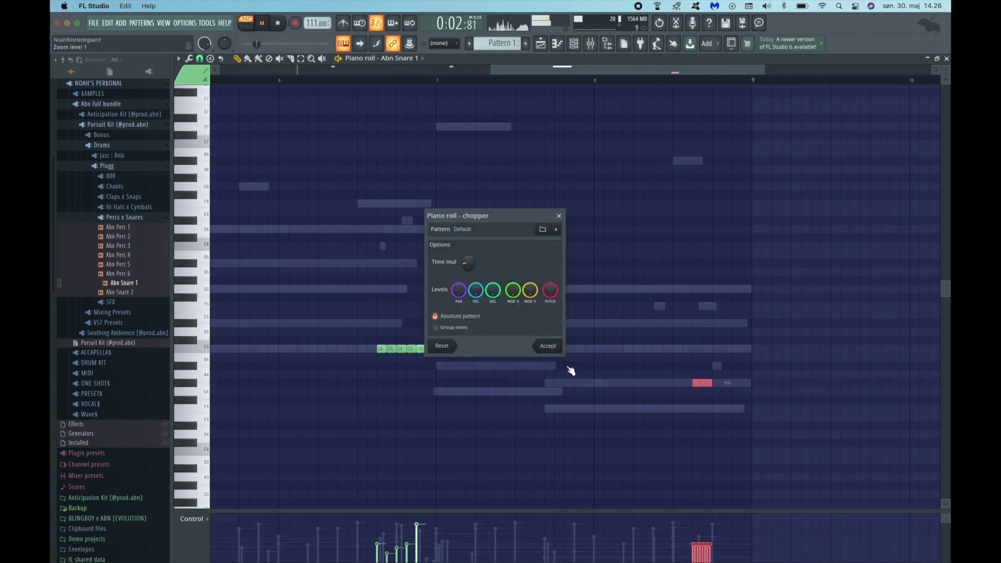
pyautogui.press('Return')
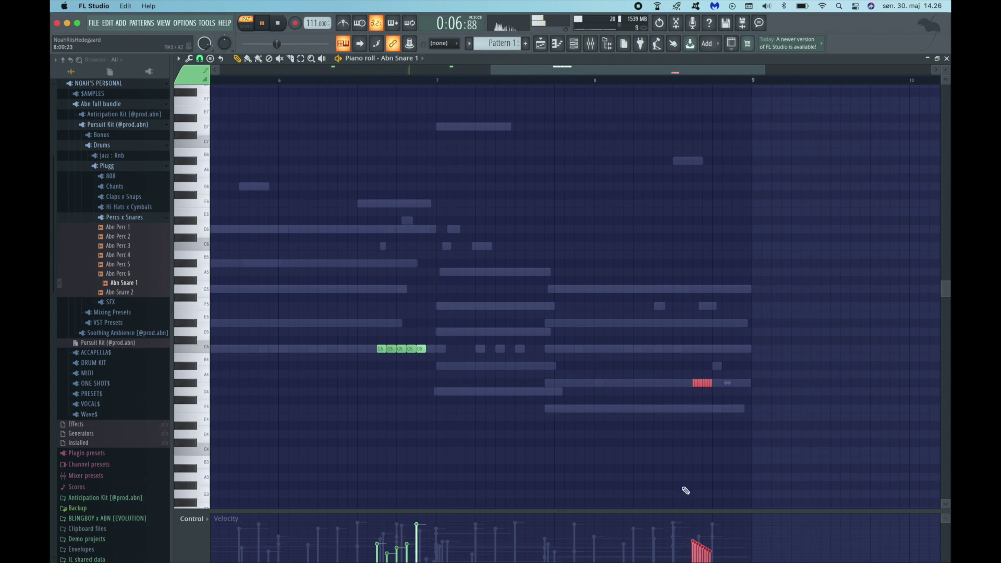
pyautogui.press('F7')
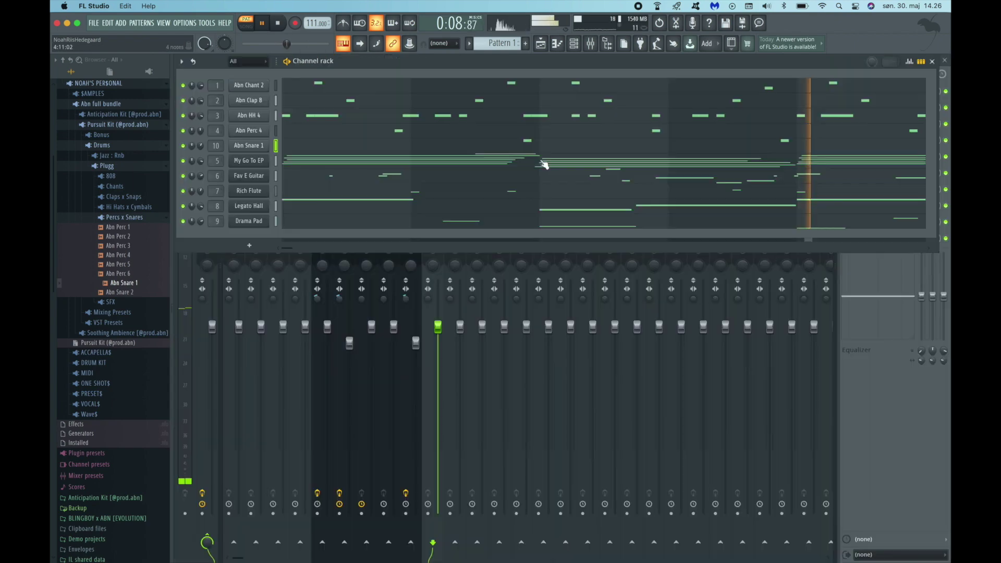
# Shift the last five-note chord of My Go To EP slightly later and trim it to end at bar 9.
pyautogui.click(305, 166)
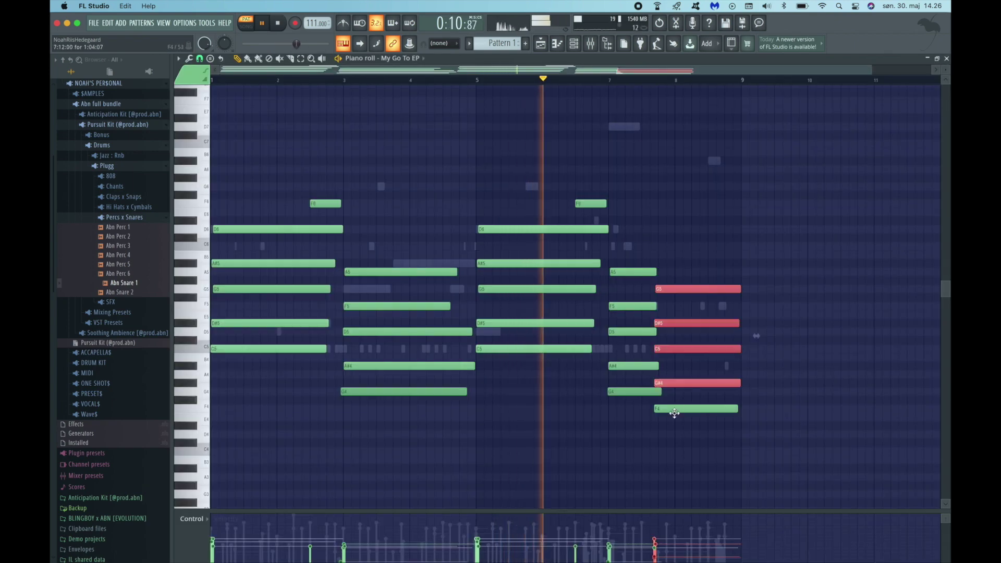
pyautogui.hotkey('shift', 'Right')
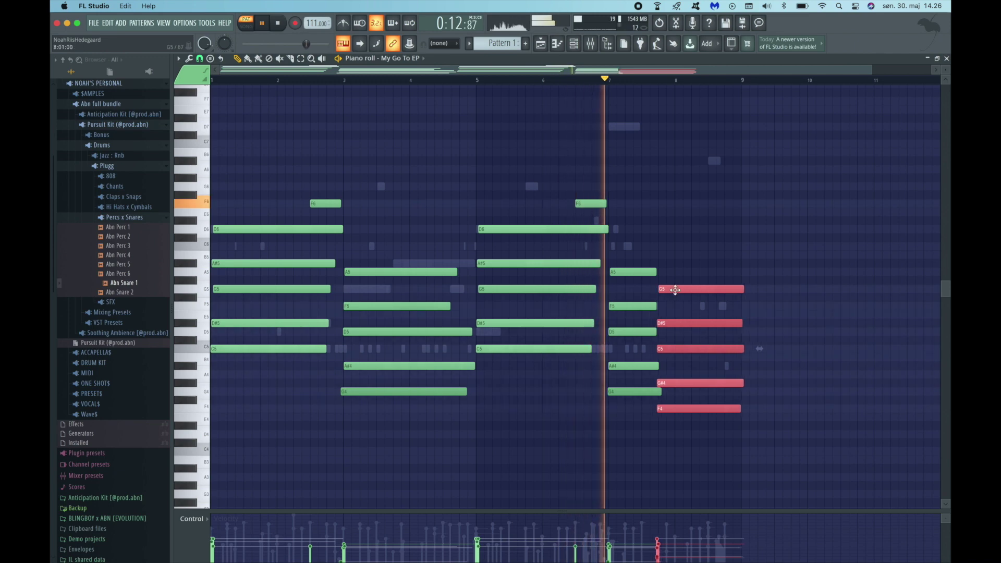
pyautogui.click(743, 473)
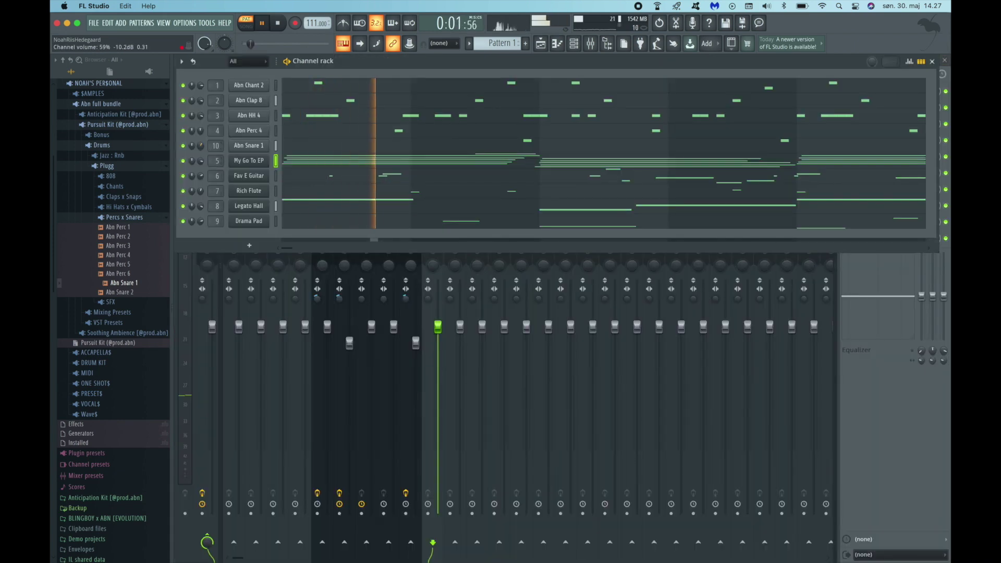
# Close the mixer and add Abn Sub 2 from the Plugg 808 folder as a new channel below Abn Snare 1.
pyautogui.click(920, 435)
pyautogui.click(944, 61)
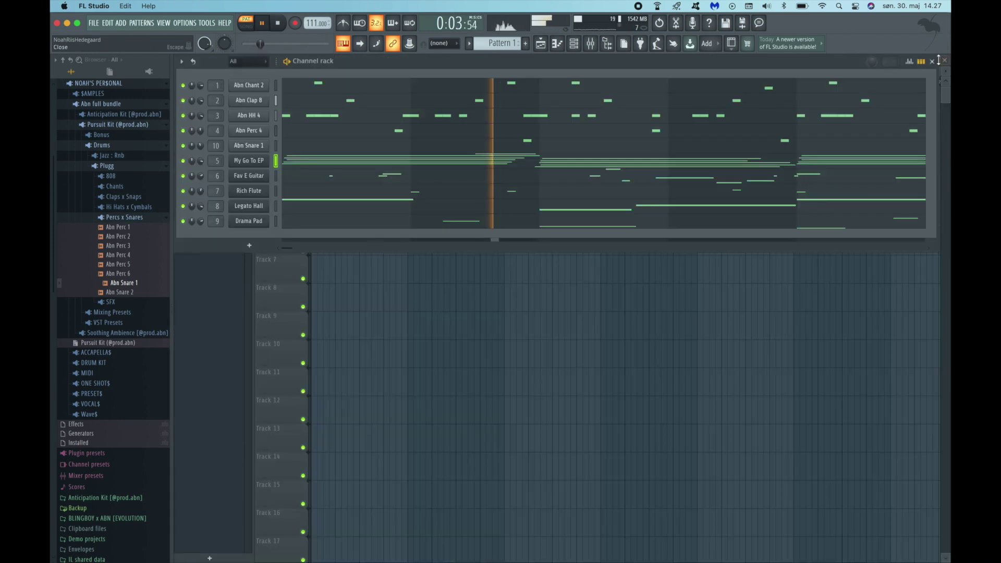
pyautogui.click(156, 216)
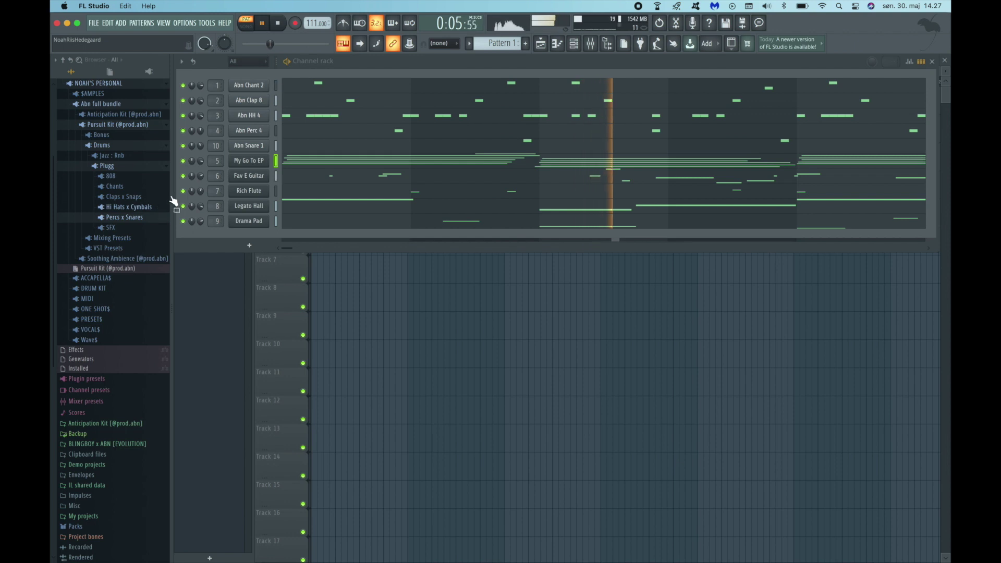
pyautogui.click(119, 227)
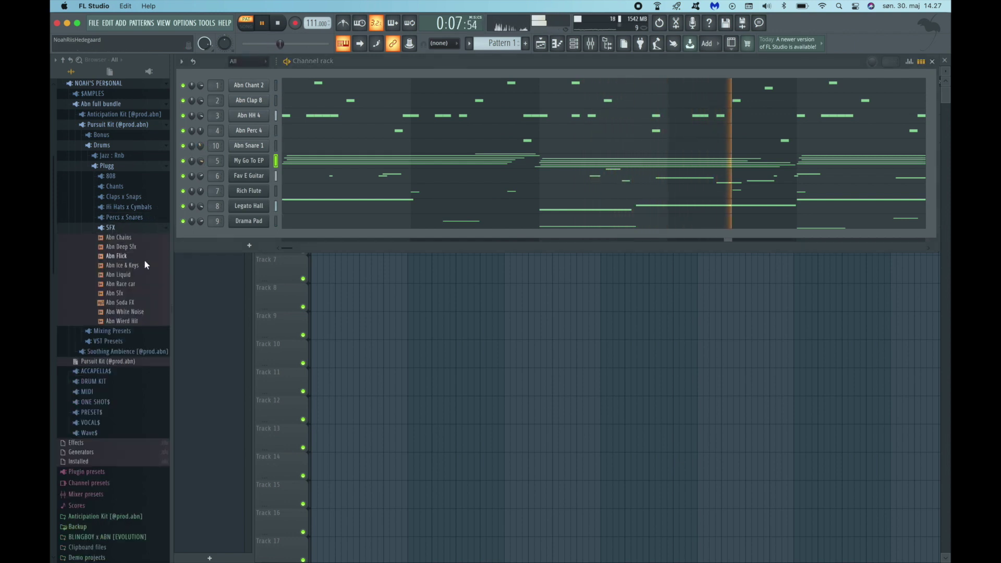
pyautogui.click(120, 225)
pyautogui.click(111, 176)
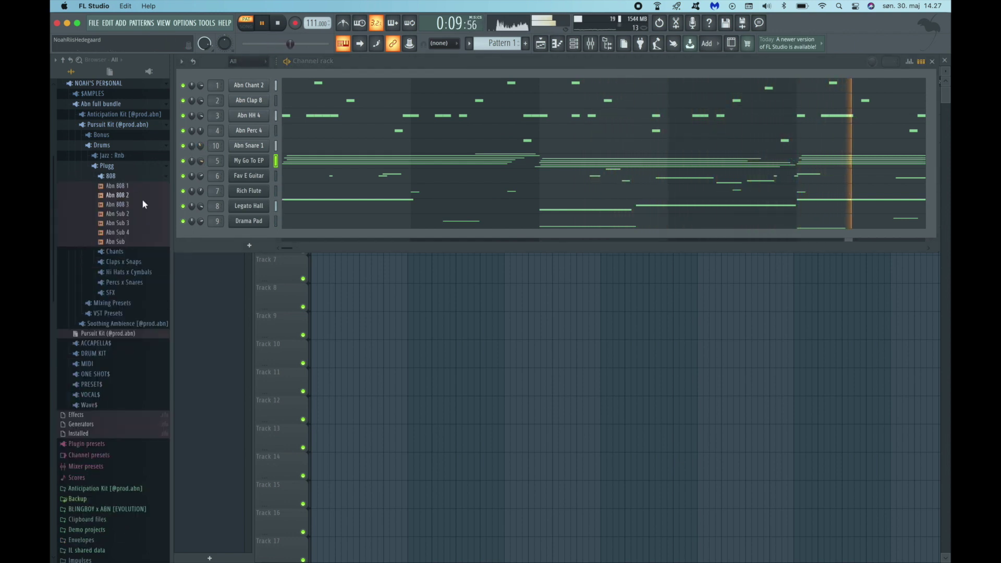
pyautogui.moveTo(130, 216); pyautogui.dragTo(254, 93)
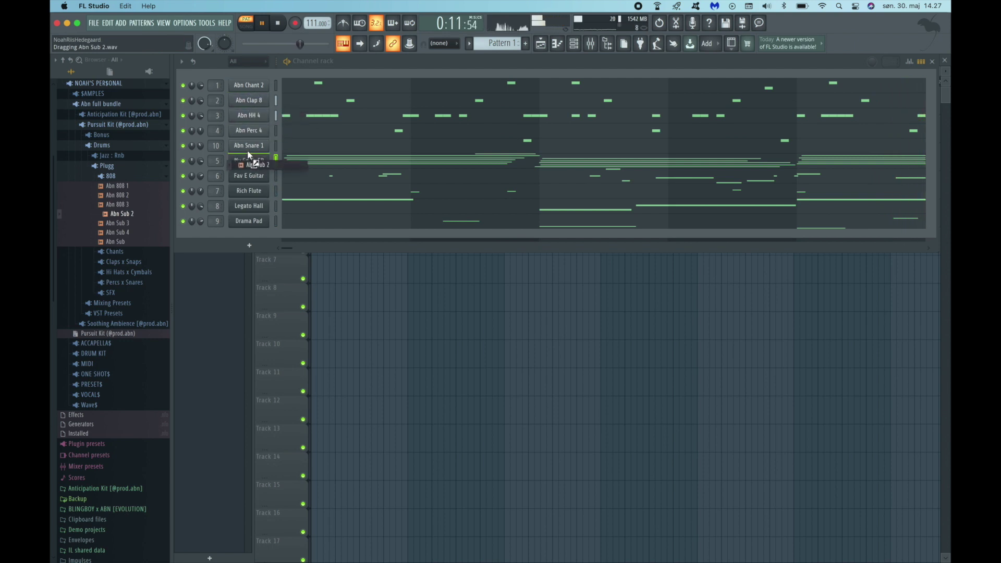
pyautogui.moveTo(248, 154); pyautogui.dragTo(248, 154)
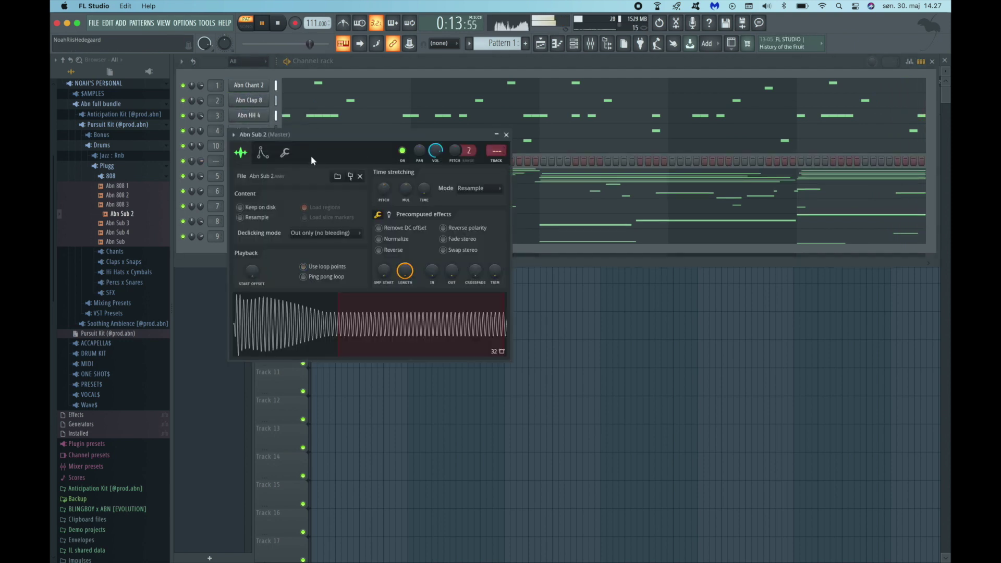
# Enable Abn Sub 2's volume envelope with full hold and 0% decay, and route the channel to mixer track 11.
pyautogui.click(262, 152)
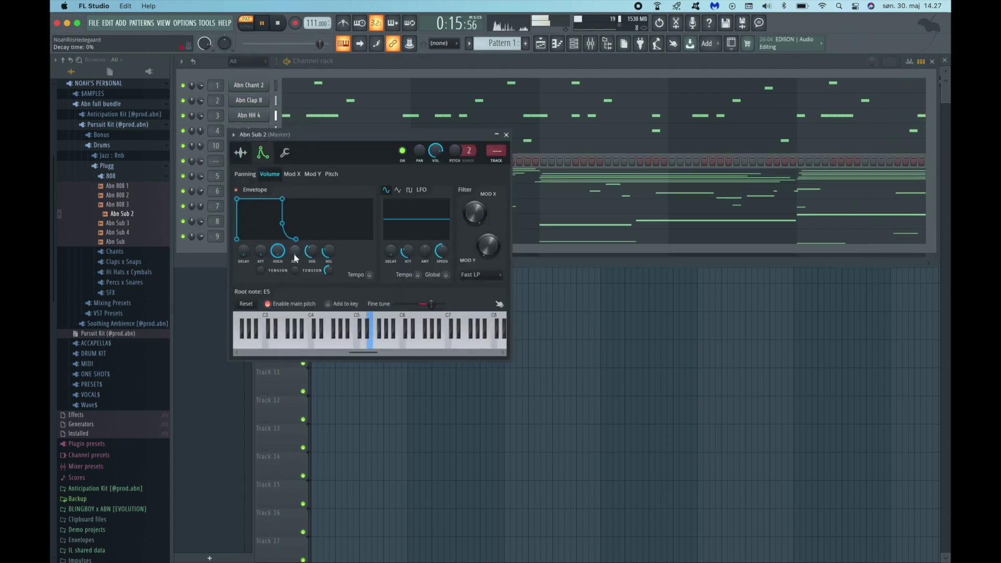
pyautogui.click(491, 155)
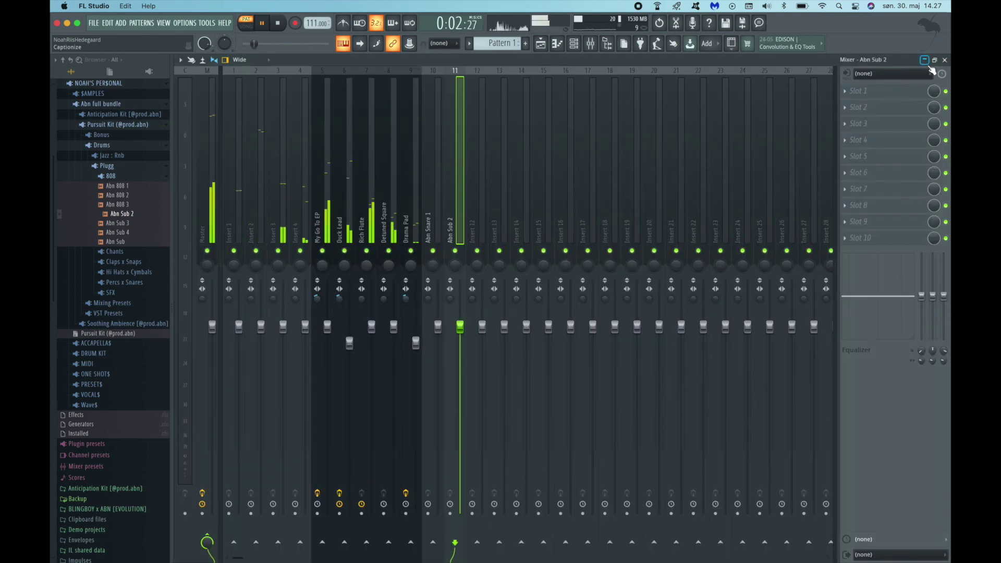
pyautogui.click(924, 60)
pyautogui.click(506, 135)
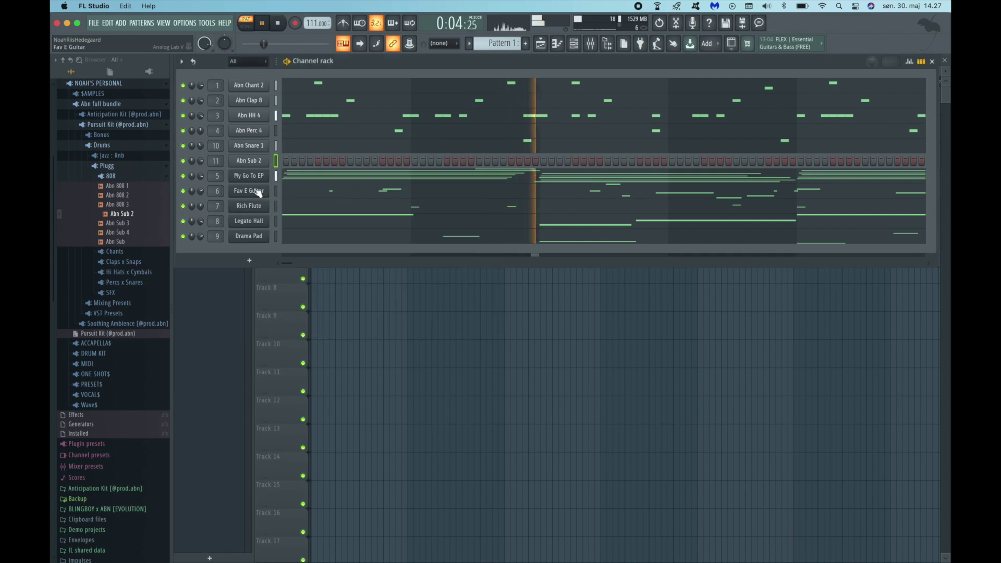
# Draw Abn Sub 2 C5 notes in the piano roll: 12 steps from bar 1 and 4 steps from step 5 of bar 2.
pyautogui.click(557, 44)
pyautogui.press('space')
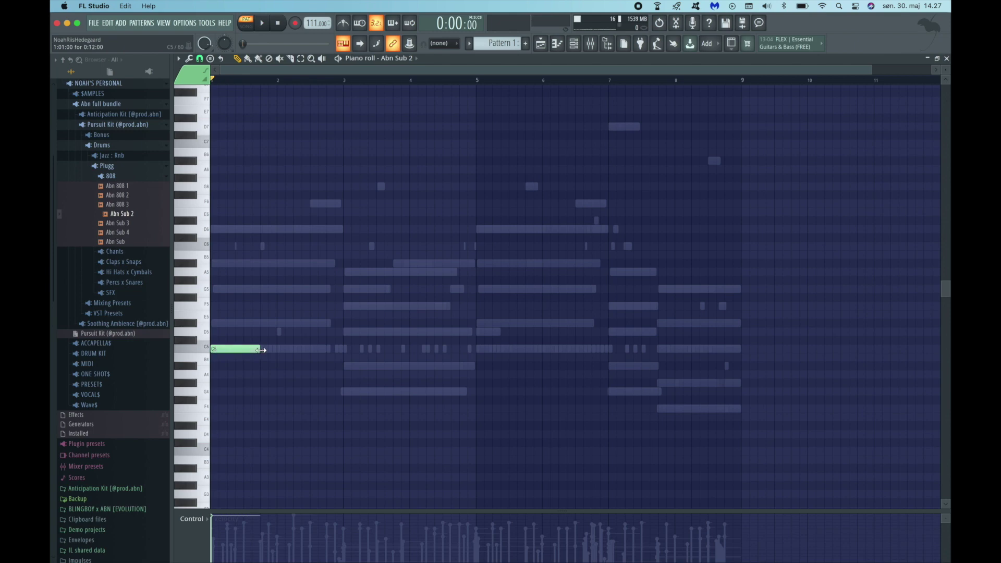
pyautogui.press('space')
pyautogui.scroll(4, 262, 350)
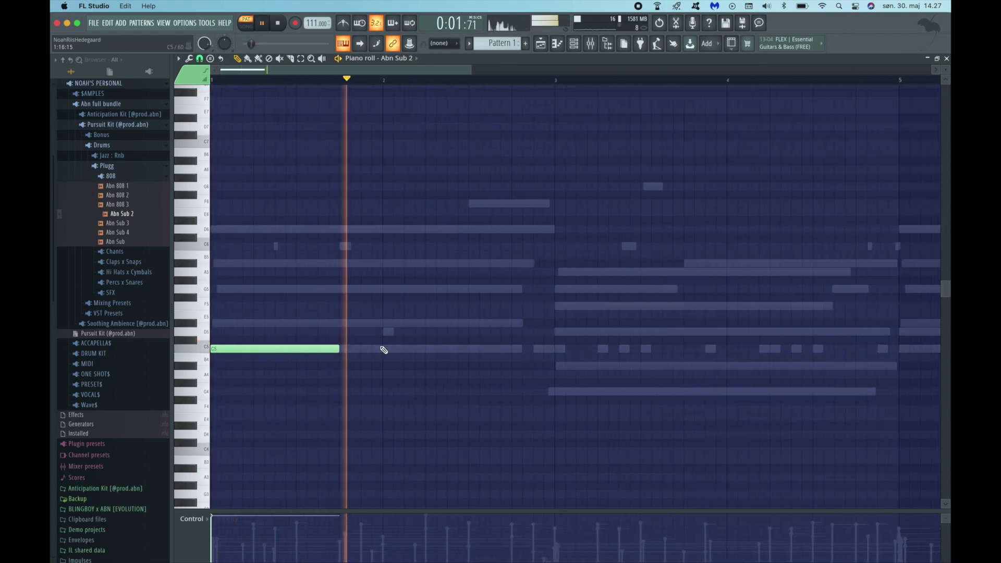
pyautogui.click(425, 349)
pyautogui.click(468, 349)
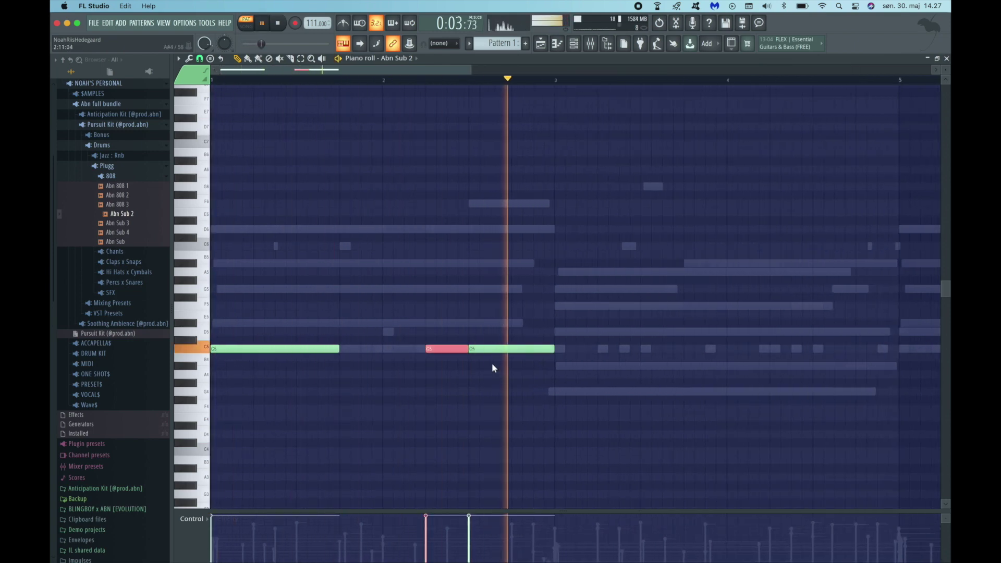
pyautogui.rightClick(492, 349)
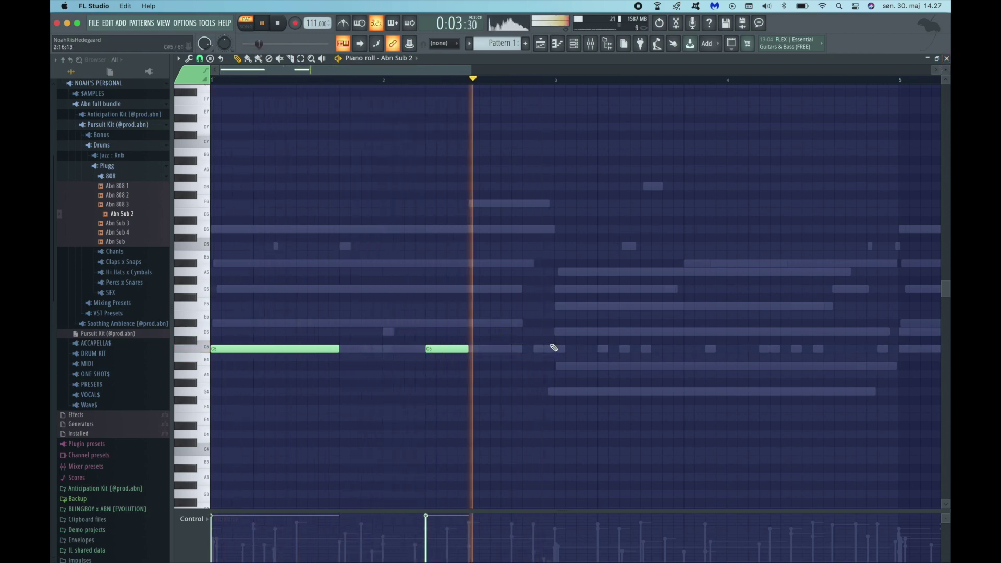
# Add a two-step C5 at step 15 of bar 2 and a 12-step G5 at the start of bar 3.
pyautogui.press('space')
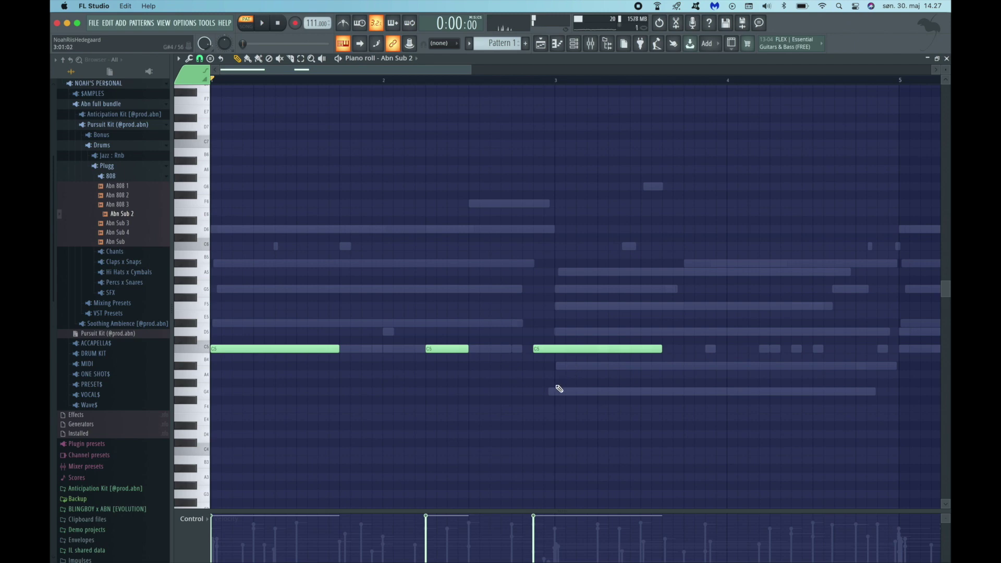
pyautogui.press('space')
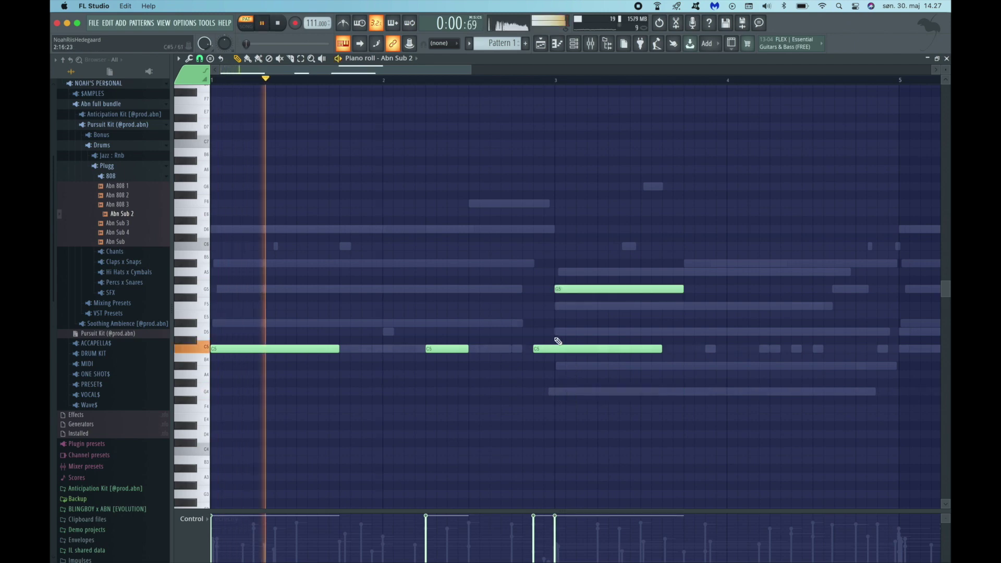
pyautogui.moveTo(554, 362); pyautogui.dragTo(563, 327)
pyautogui.press('Delete')
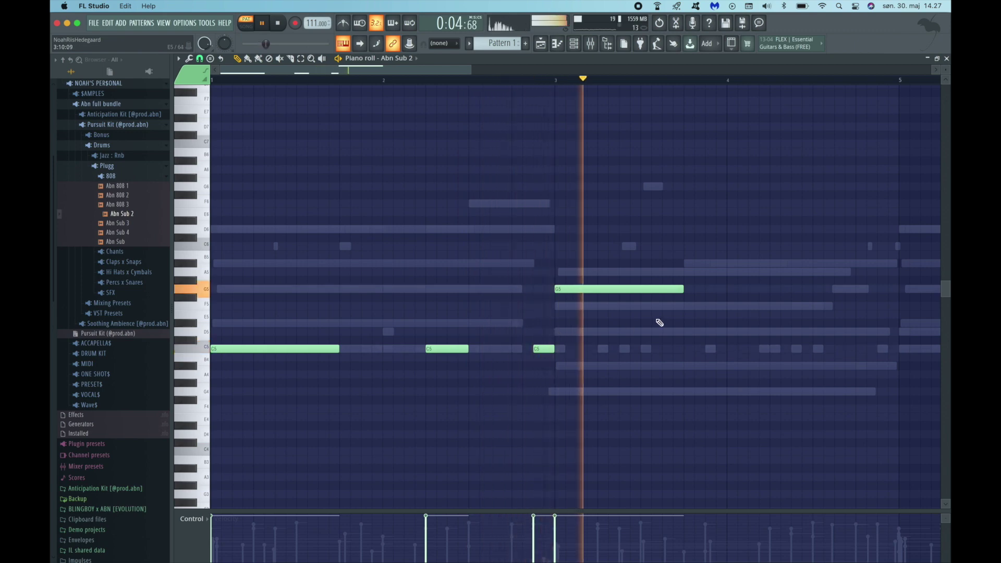
pyautogui.keyDown('ctrl'); pyautogui.scroll(-2, 659, 324); pyautogui.keyUp('ctrl')
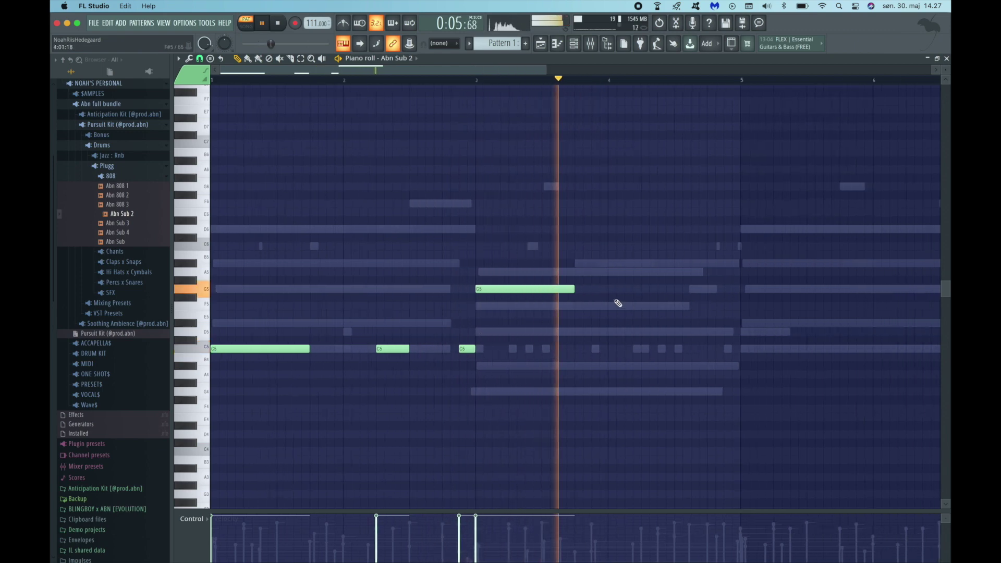
# Add a G5 at step 5 and an A5 at step 11 of bar 4, and a 12-step C6 at the start of bar 5.
pyautogui.click(643, 290)
pyautogui.press('space')
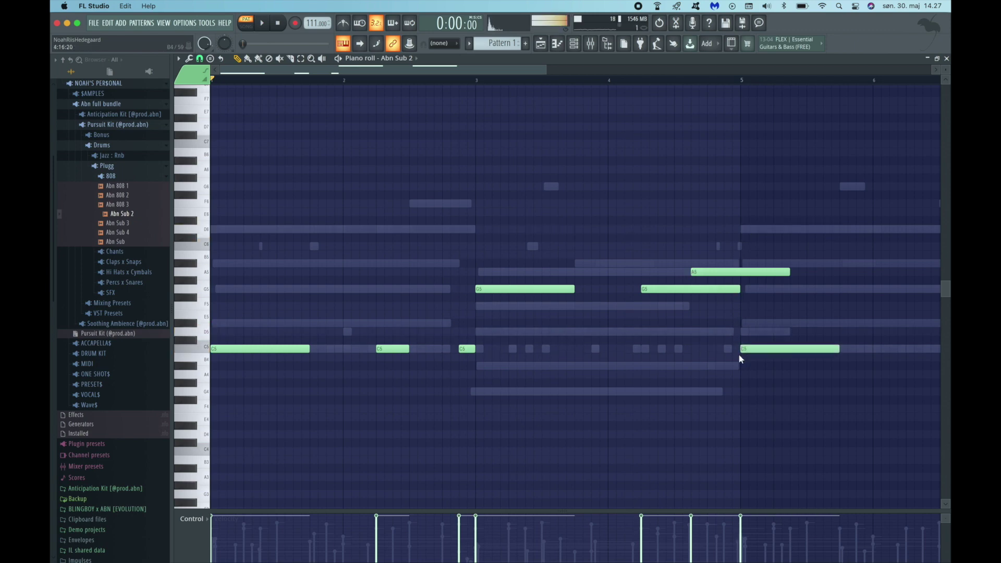
pyautogui.press('super+space')
pyautogui.press('Escape')
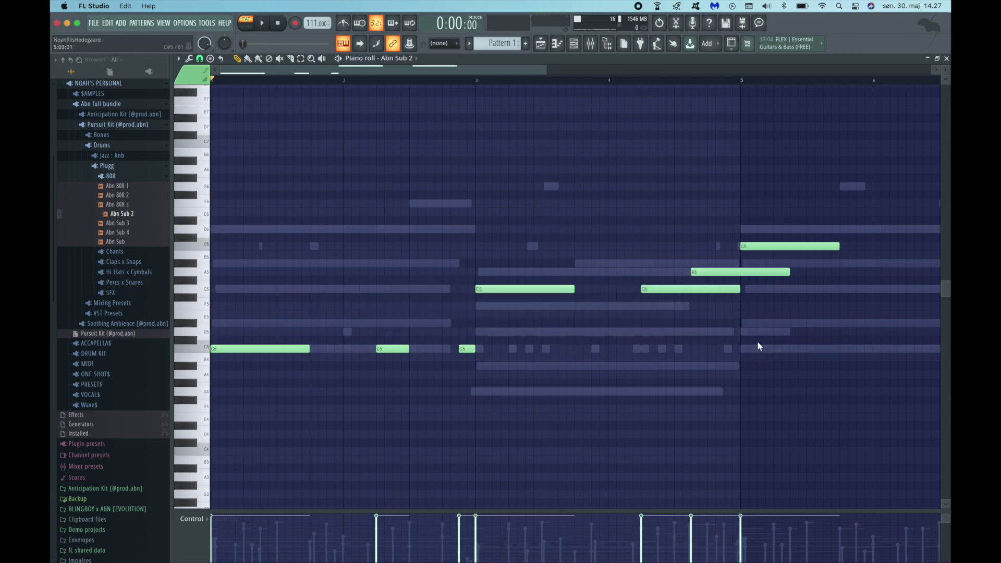
# Shorten the G5 and A5 sub notes in bar 4 to six steps each so they do not overlap the following notes.
pyautogui.keyDown('ctrl'); pyautogui.moveTo(758, 345); pyautogui.dragTo(730, 258); pyautogui.keyUp('ctrl')
pyautogui.hotkey('shift', 'Left')
pyautogui.hotkey('shift', 'Left')
pyautogui.hotkey('shift', 'Left')
pyautogui.hotkey('shift', 'Left')
pyautogui.hotkey('shift', 'Left')
pyautogui.hotkey('shift', 'Left')
pyautogui.hotkey('ctrl', 'd')
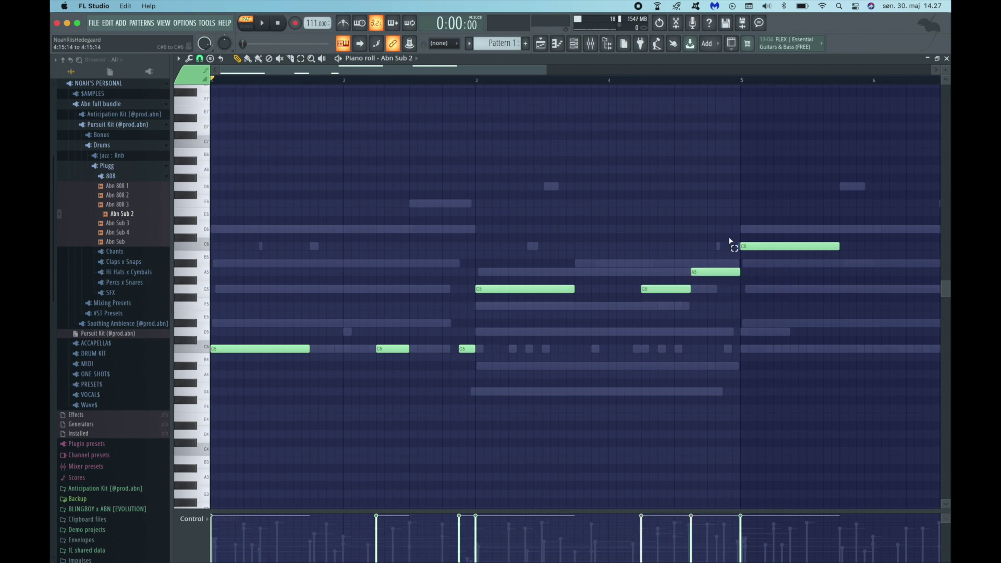
# Add C6 sub bass notes at steps 5 and 11 of bar 6, each six steps long.
pyautogui.keyDown('ctrl'); pyautogui.scroll(-3, 727, 242); pyautogui.keyUp('ctrl')
pyautogui.press('space')
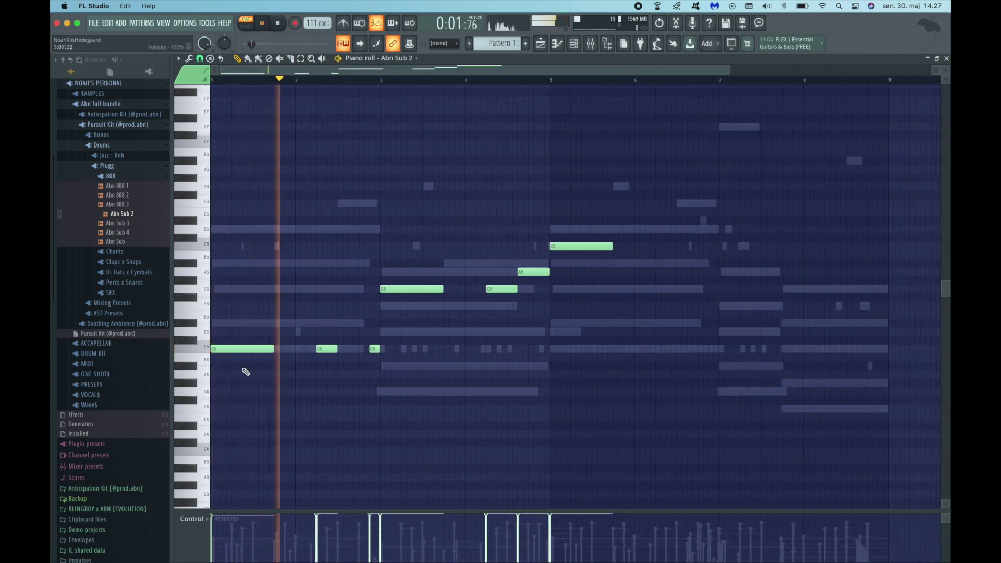
pyautogui.keyDown('ctrl'); pyautogui.scroll(-2, 389, 282); pyautogui.keyUp('ctrl')
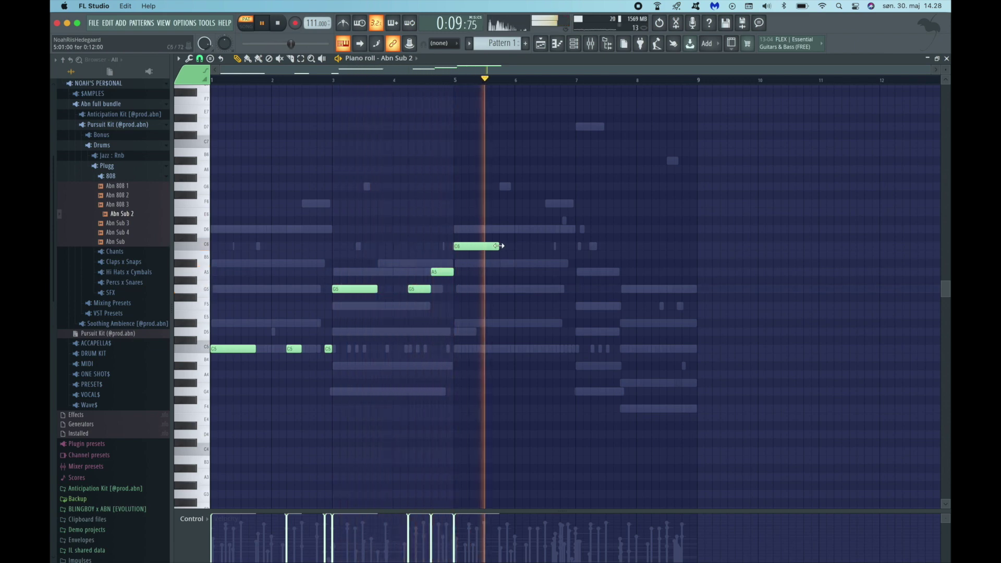
pyautogui.click(532, 246)
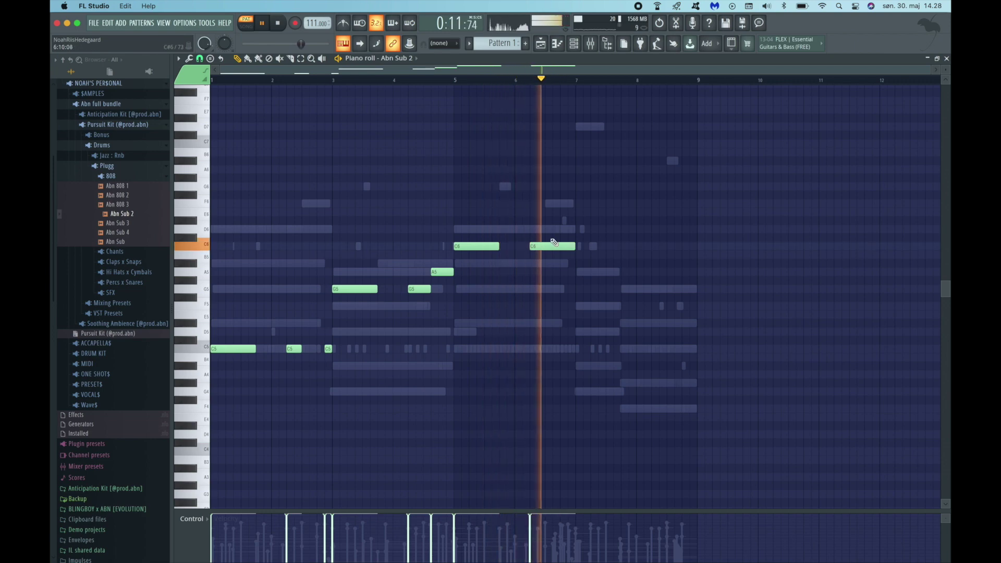
pyautogui.click(554, 246)
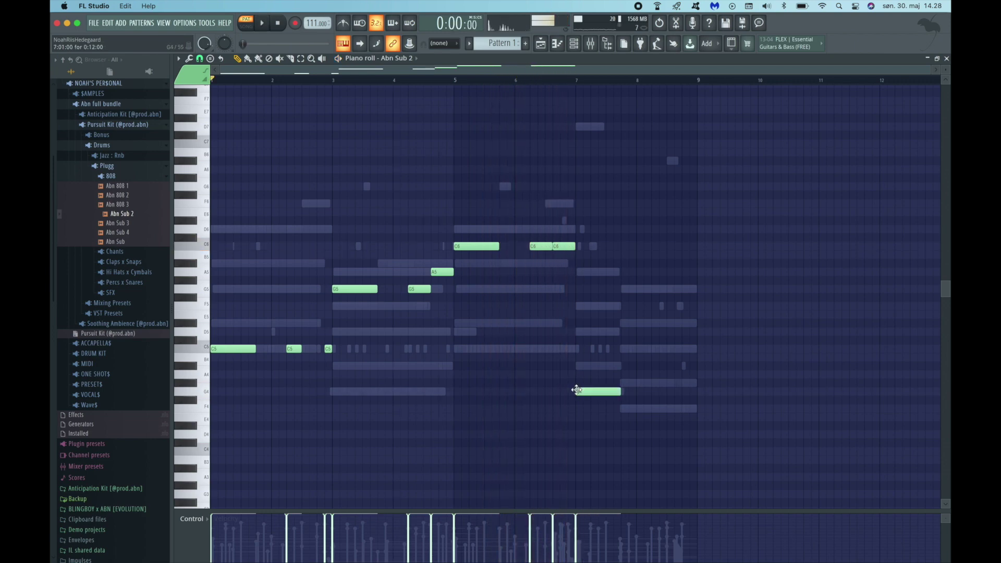
# Place a 12-step G5 at the start of bar 7 and an F5 at step 5 of bar 8, slicing the F5 at step 11.
pyautogui.press('space')
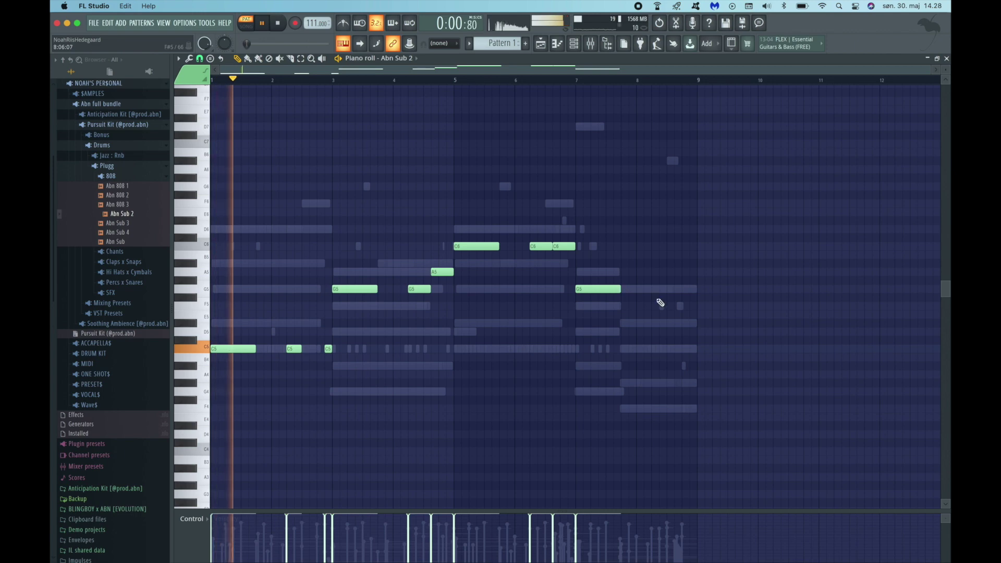
pyautogui.click(650, 409)
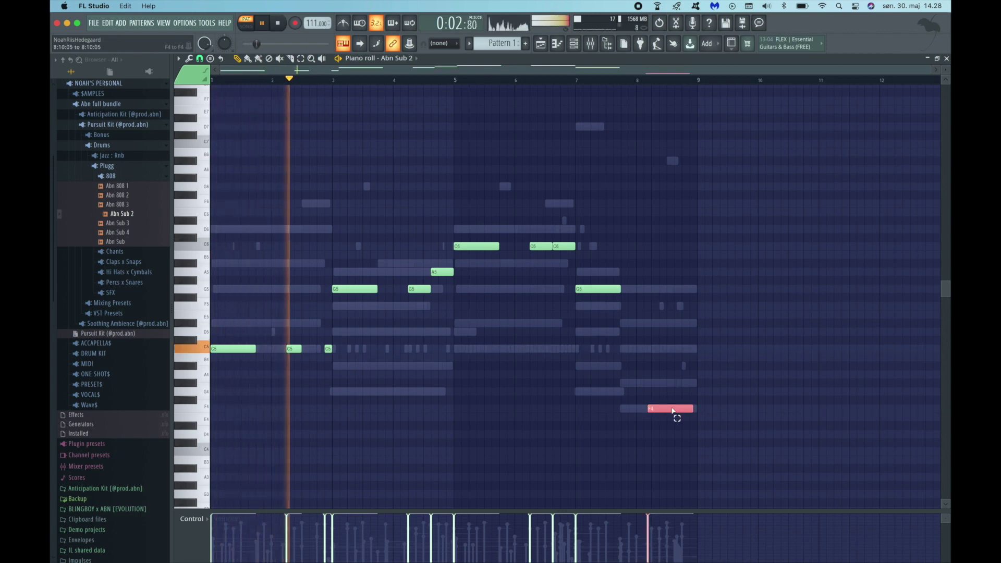
pyautogui.hotkey('ctrl', 'Up')
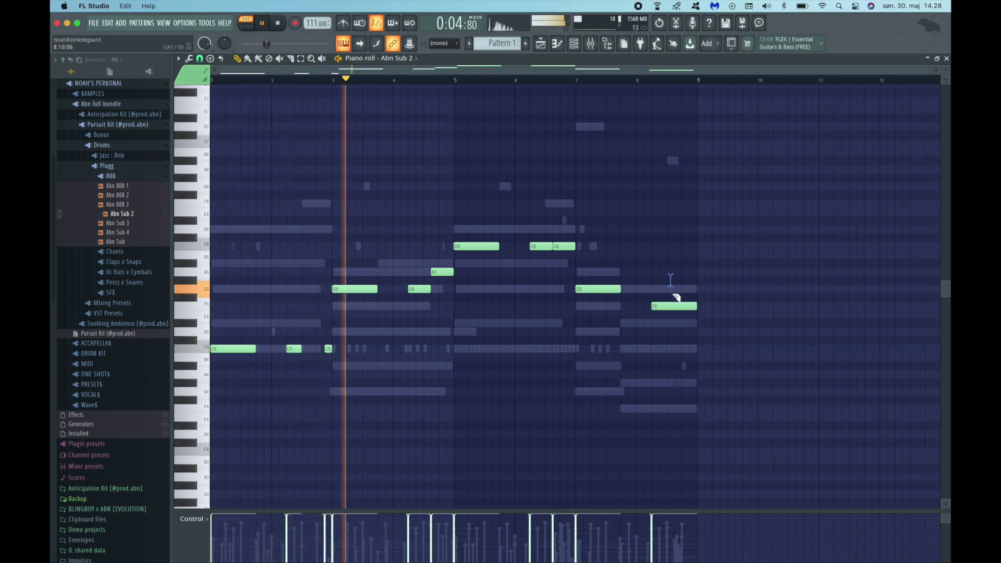
pyautogui.moveTo(676, 321); pyautogui.dragTo(678, 295)
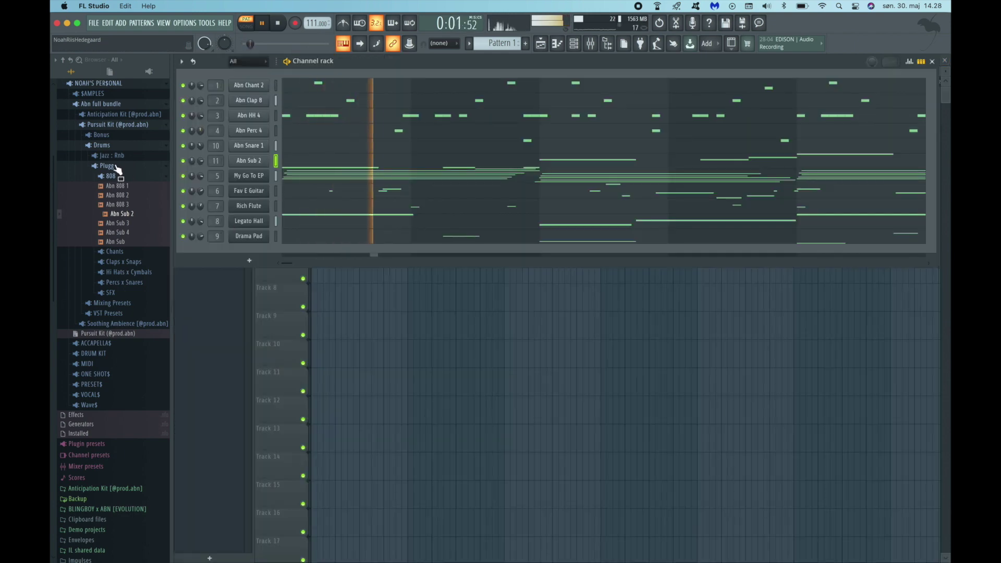
# Load the Pursuit Kit mixing presets Abn Clap Mix, Abn HH Mix and Abn Chant Mix onto mixer inserts 2, 3 and 1 respectively.
pyautogui.click(116, 166)
pyautogui.click(124, 178)
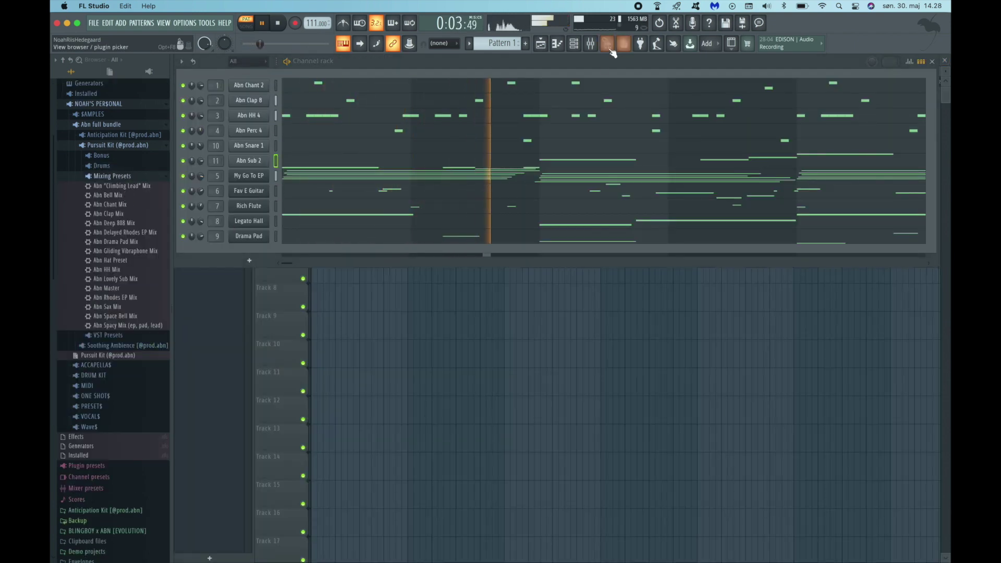
pyautogui.press('F9')
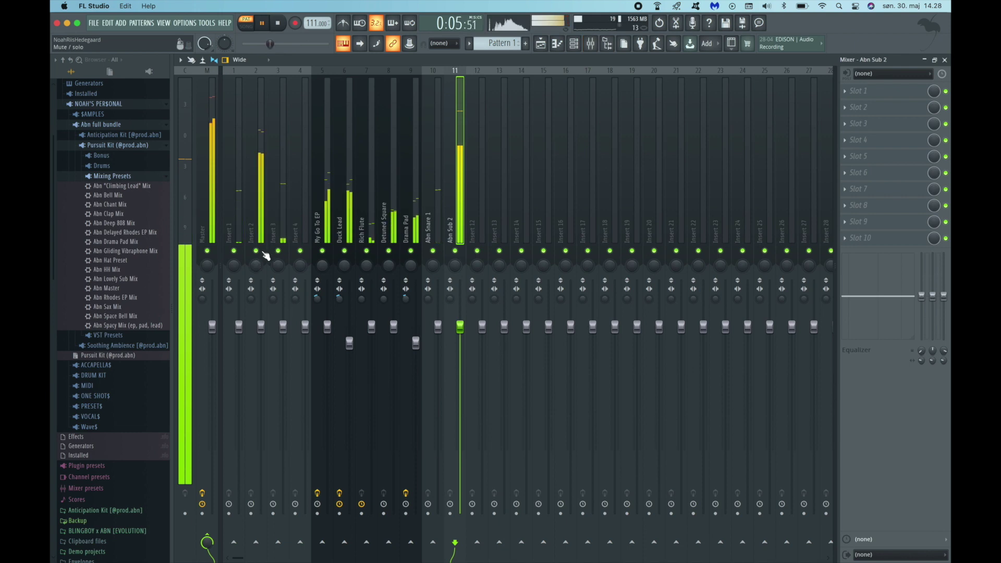
pyautogui.click(257, 198)
pyautogui.moveTo(134, 215); pyautogui.dragTo(257, 199)
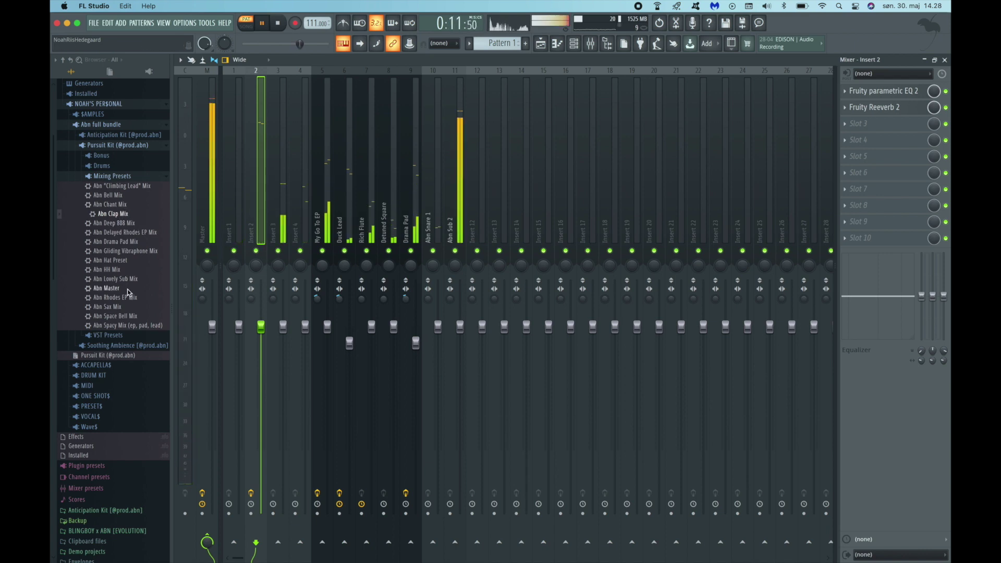
pyautogui.moveTo(110, 270); pyautogui.dragTo(279, 227)
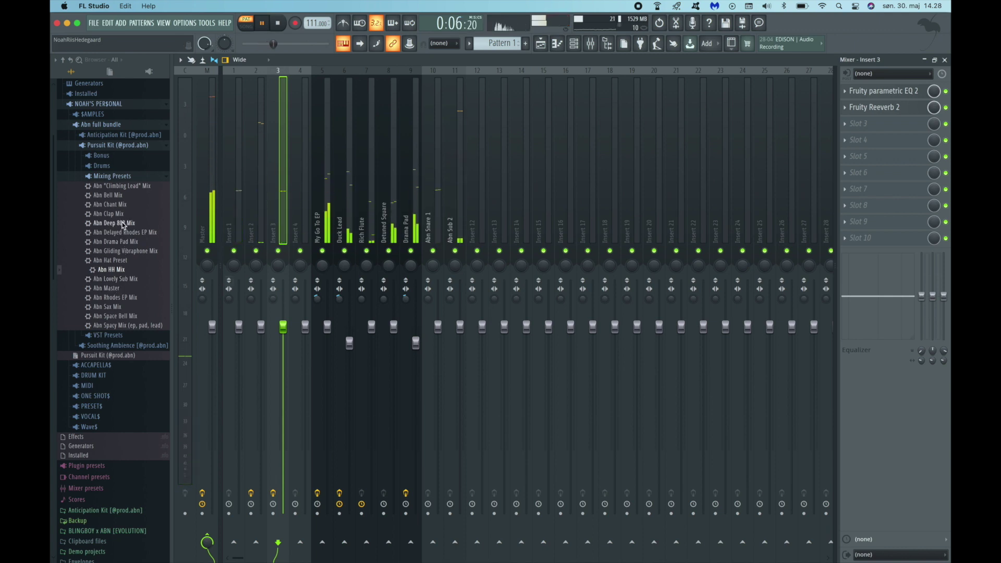
pyautogui.moveTo(117, 204); pyautogui.dragTo(236, 215)
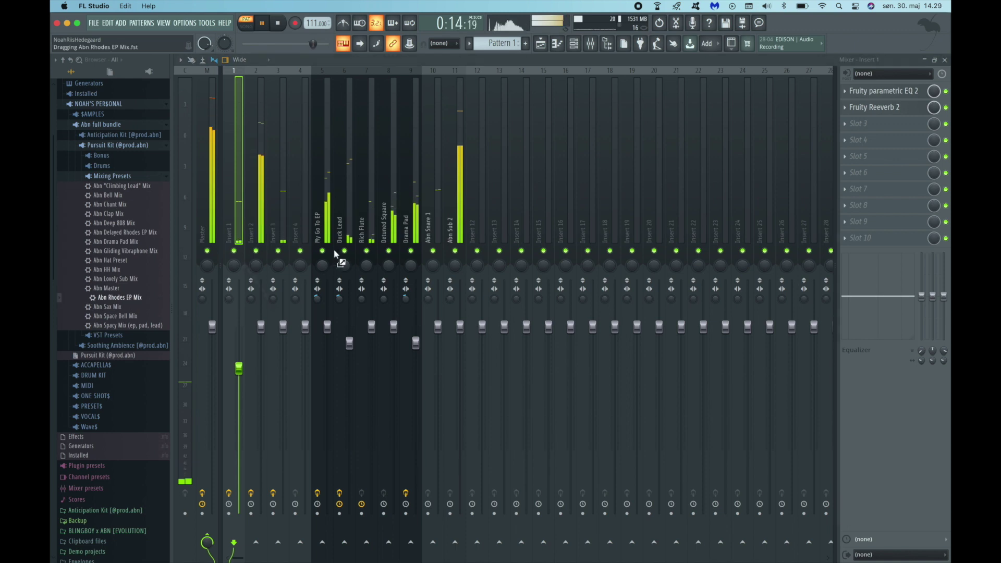
# Load the Abn Lovely Sub Mix preset onto the Abn Sub 2 mixer track and lower its fader slightly.
pyautogui.click(412, 253)
pyautogui.click(451, 219)
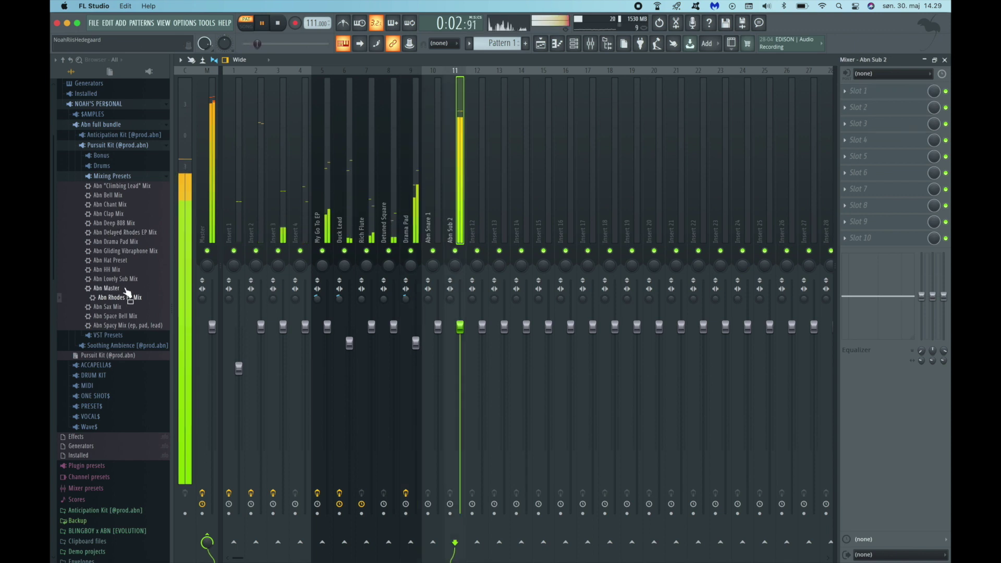
pyautogui.moveTo(125, 280); pyautogui.dragTo(462, 268)
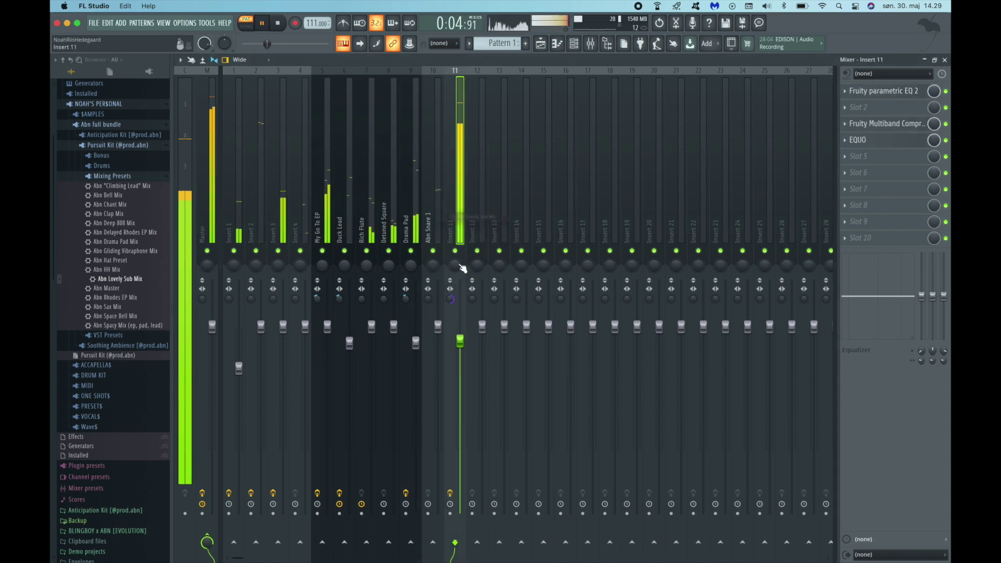
pyautogui.moveTo(460, 342); pyautogui.dragTo(460, 353)
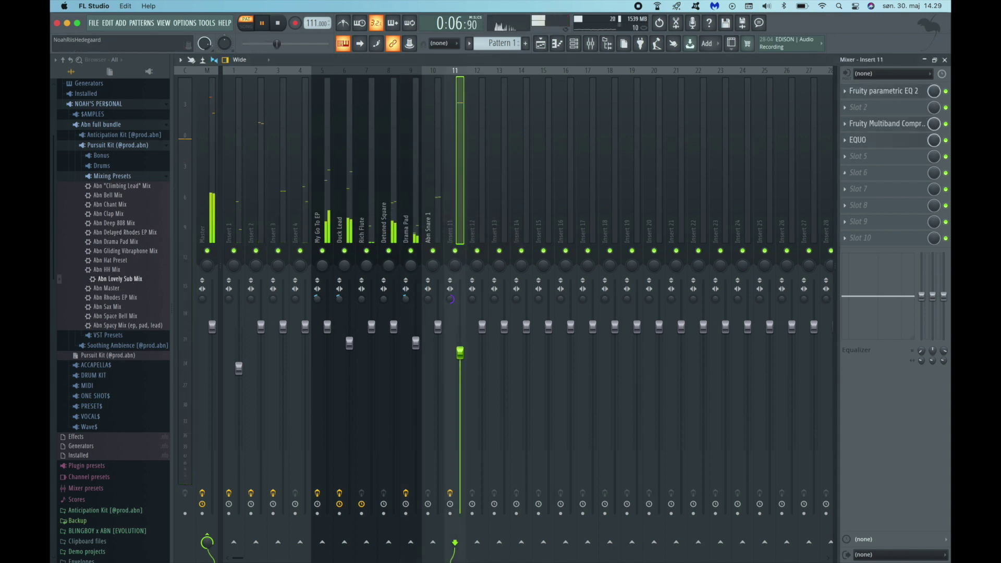
pyautogui.click(945, 60)
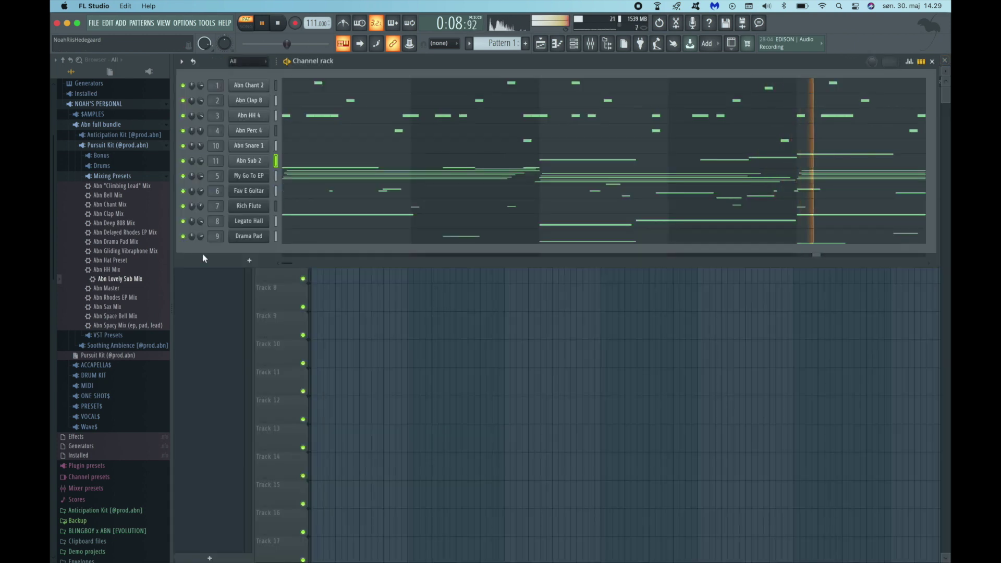
# Add the Abn Jazz Snare sample from the Jazz : Rnb drums as a new channel below Abn Sub 2 and route it to mixer track 12.
pyautogui.click(112, 176)
pyautogui.click(102, 165)
pyautogui.click(112, 175)
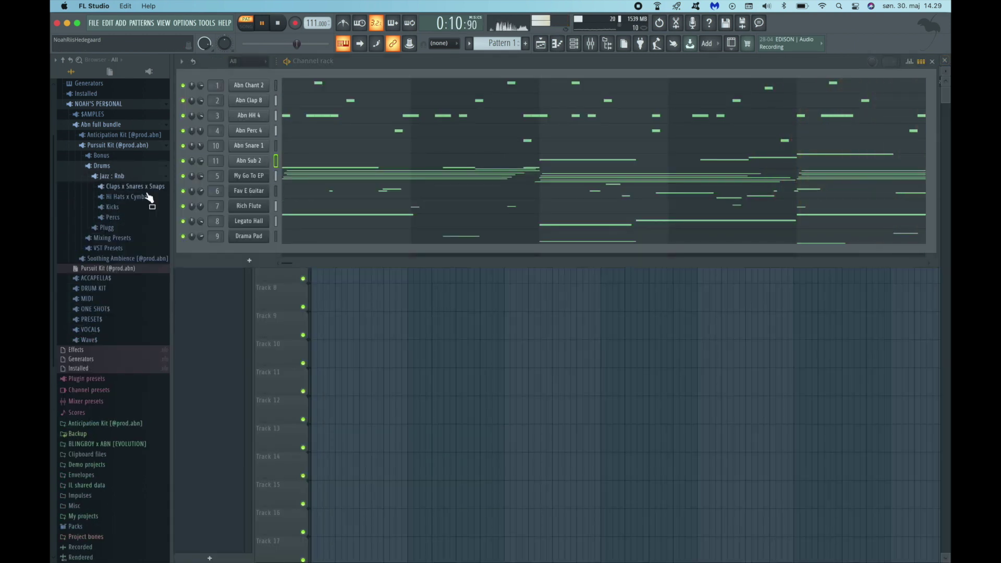
pyautogui.click(136, 187)
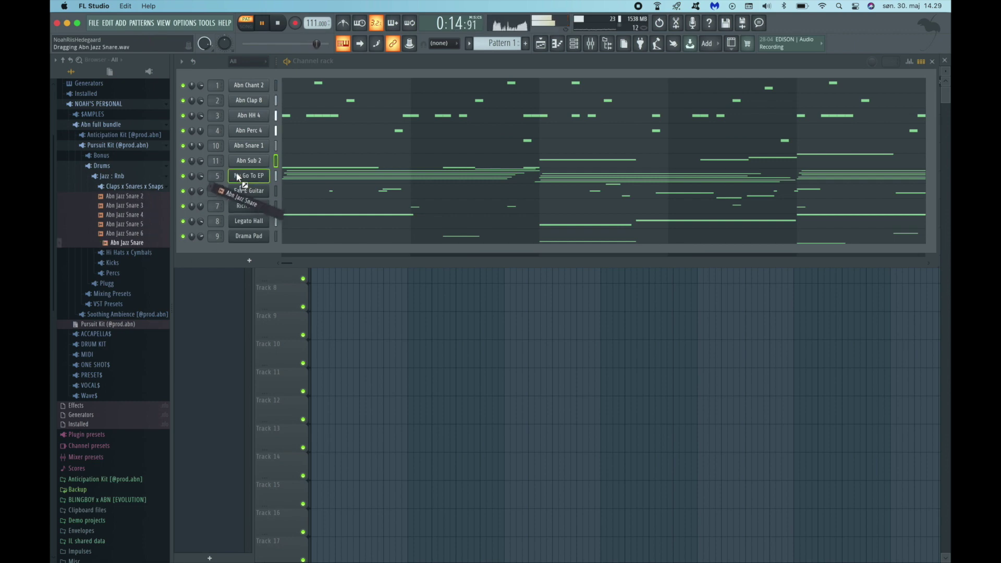
pyautogui.moveTo(239, 173); pyautogui.dragTo(252, 183)
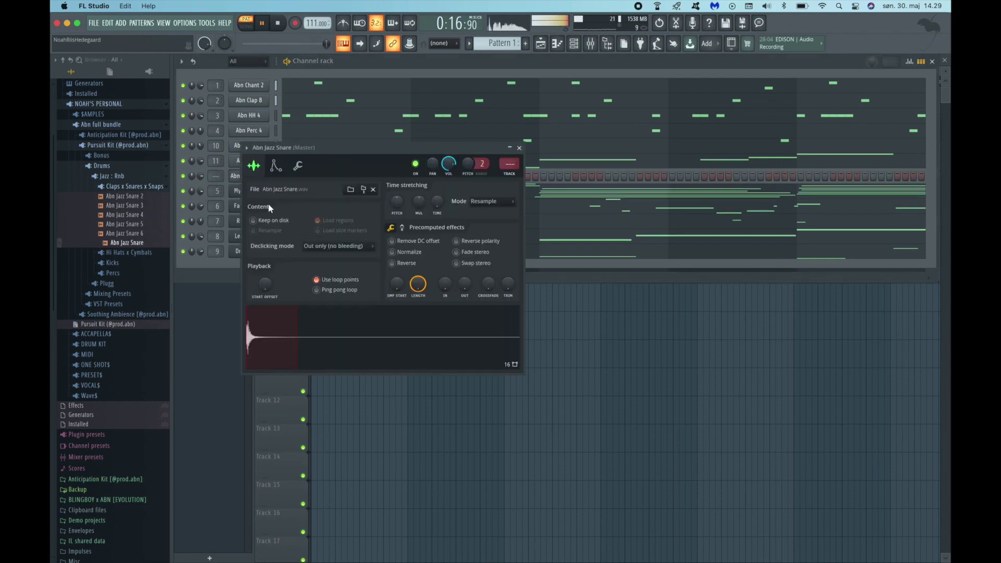
pyautogui.click(519, 148)
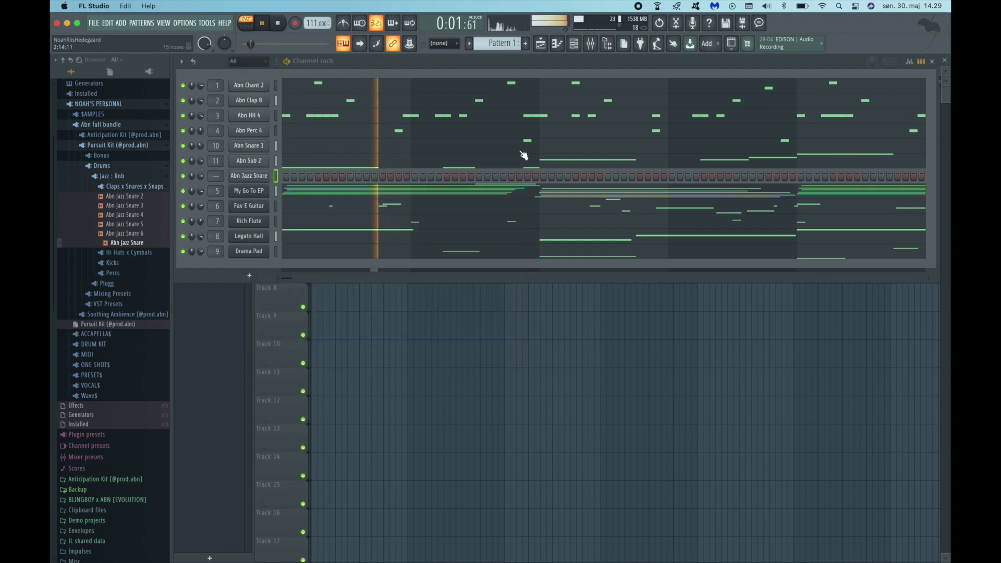
pyautogui.press('F9')
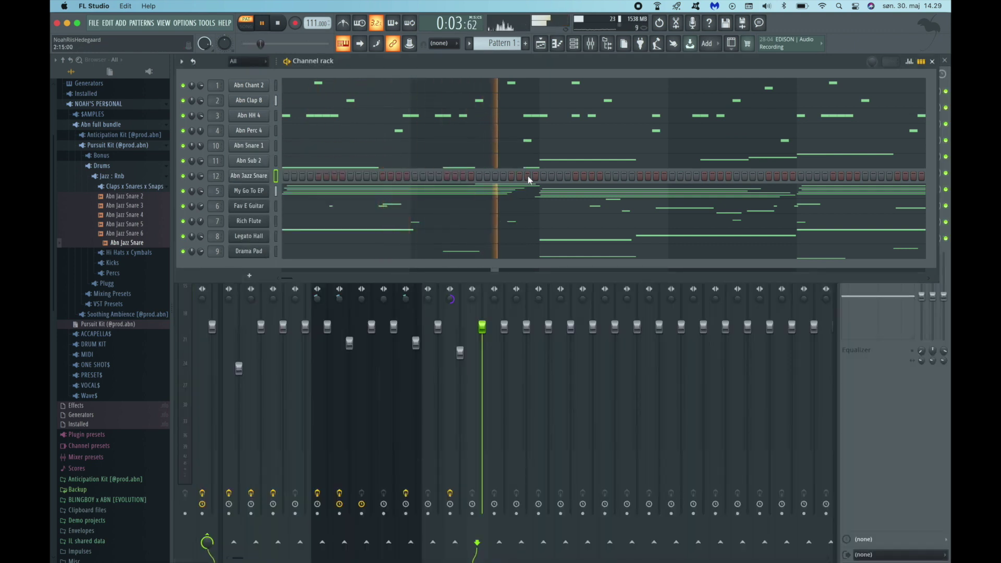
# Place a C5 Abn Jazz Snare note at step 9 of bar 8 and shorten it to one step.
pyautogui.press('F7')
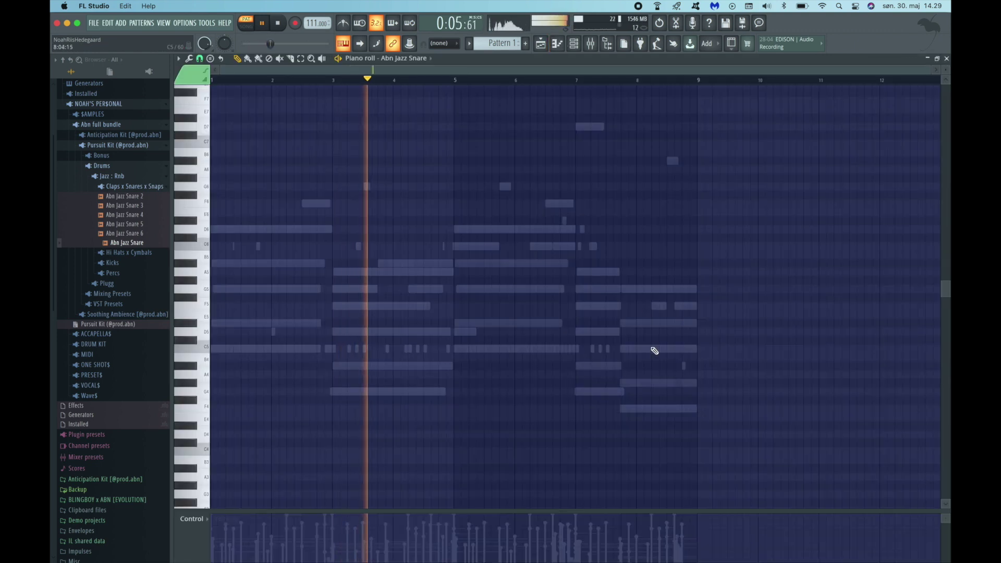
pyautogui.click(678, 349)
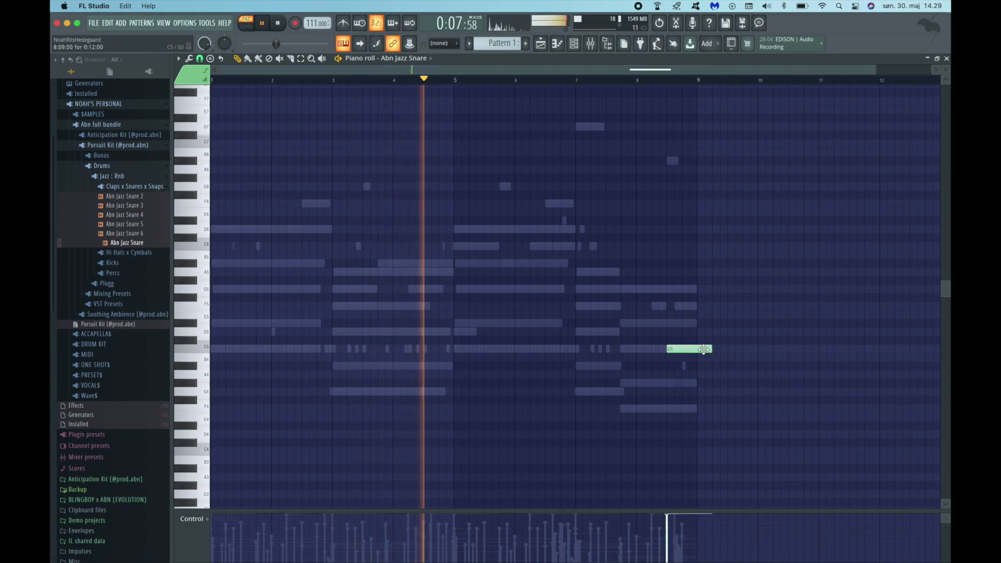
pyautogui.moveTo(703, 349); pyautogui.dragTo(670, 349)
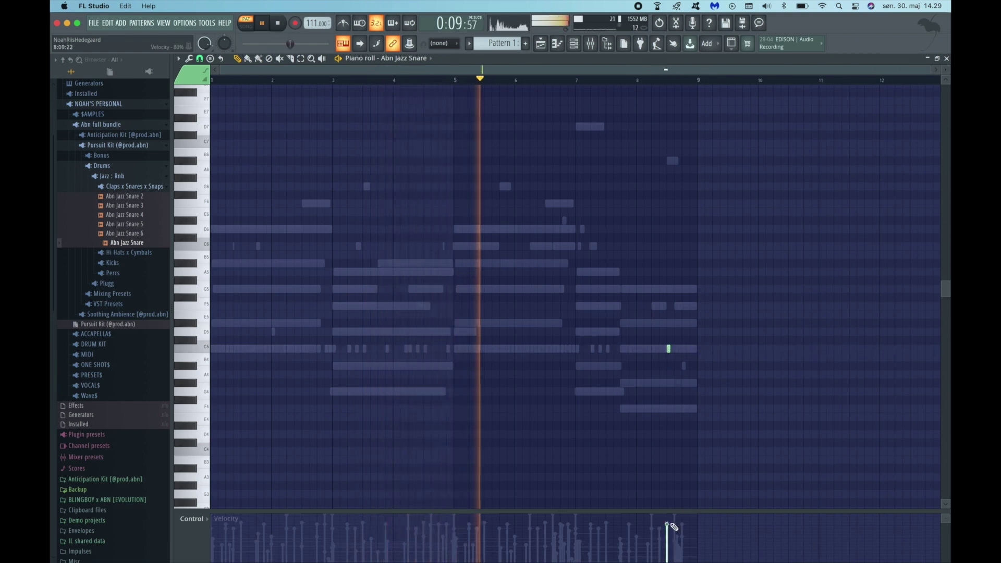
# Delete the Abn Clap 8 hit at step 9 of bar 8 in its piano roll.
pyautogui.press('F7')
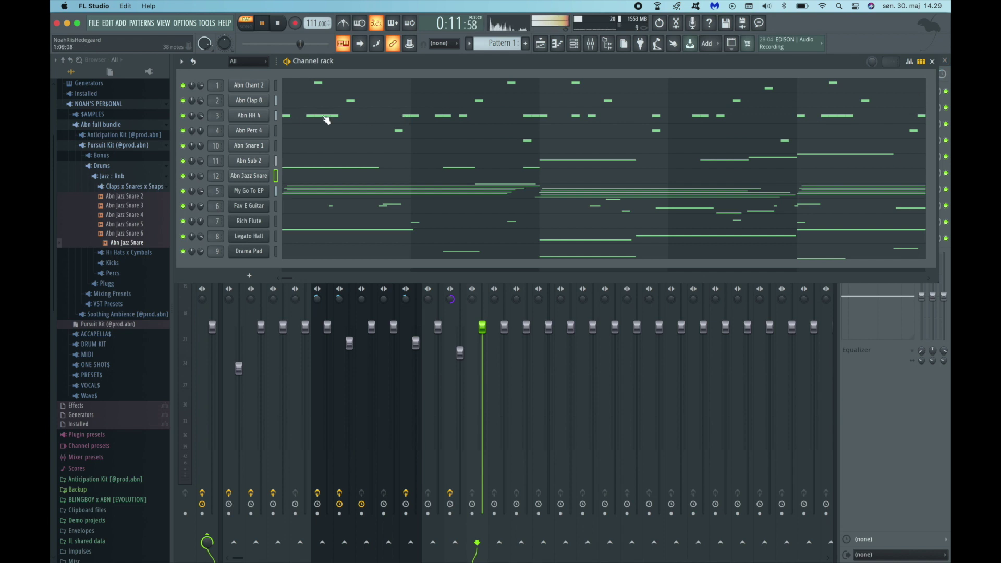
pyautogui.press('F7')
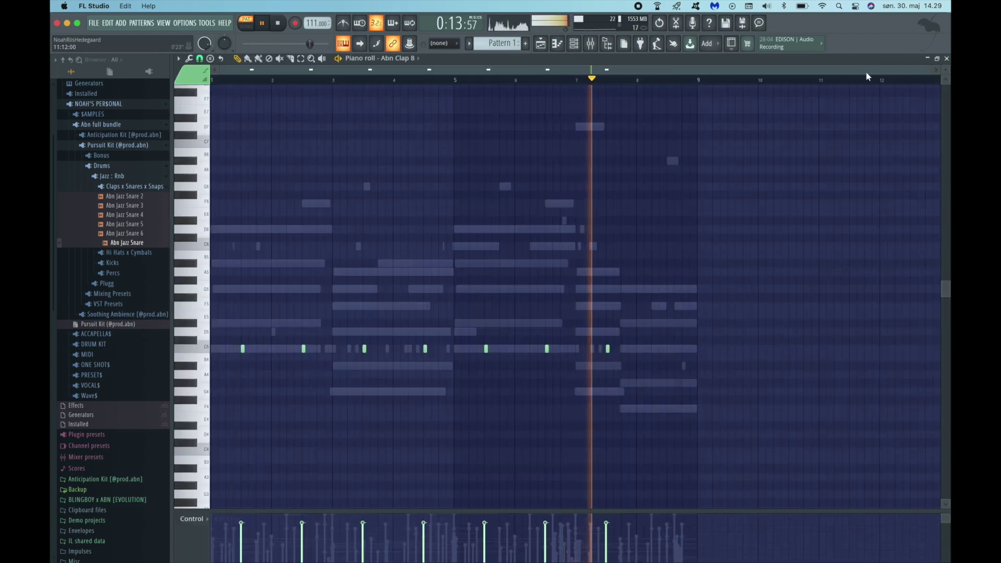
pyautogui.press('F7')
# Add Fruity Reeverb 2 to the Abn Jazz Snare mixer track with a wet level of about 55%.
pyautogui.press('F9')
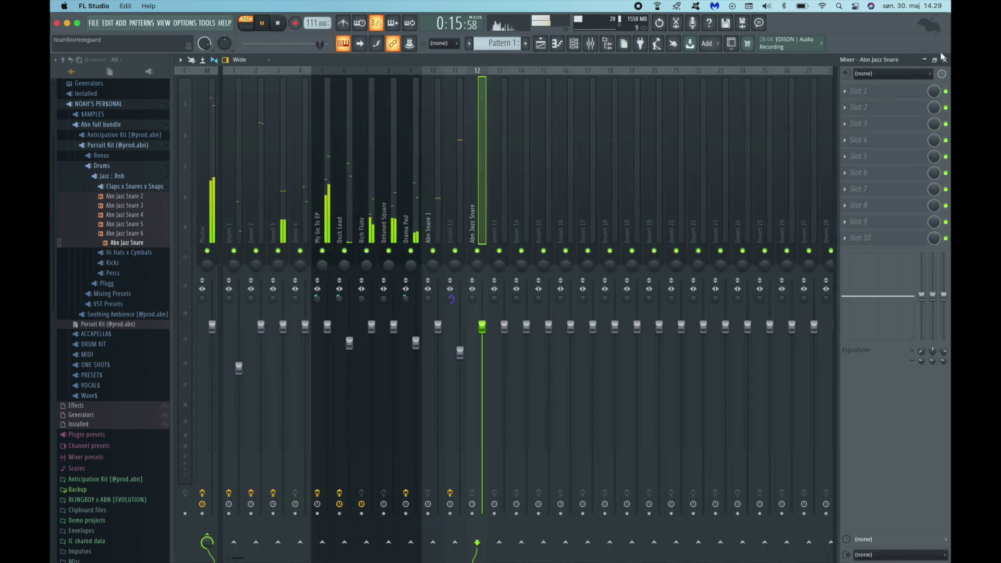
pyautogui.click(912, 182)
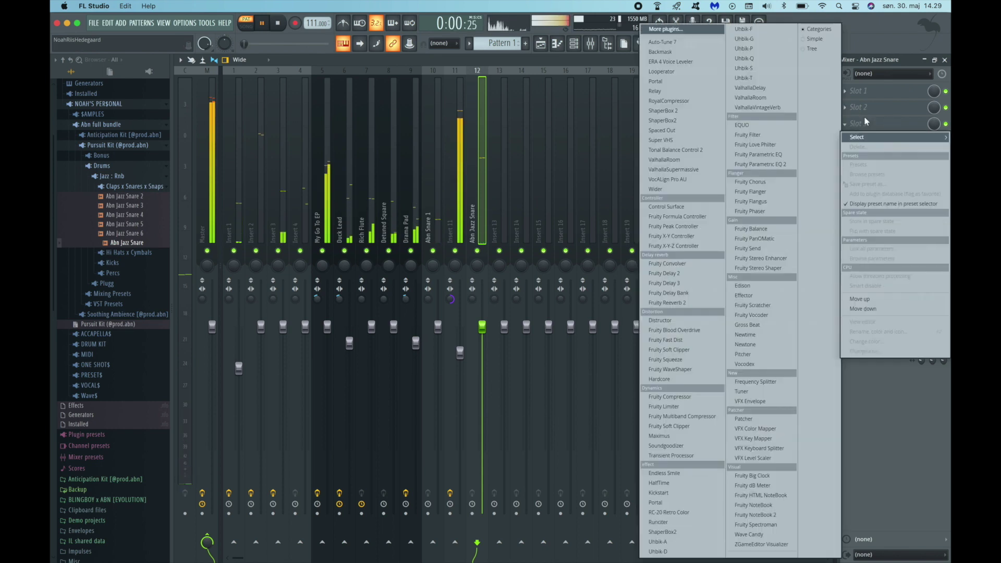
pyautogui.click(680, 303)
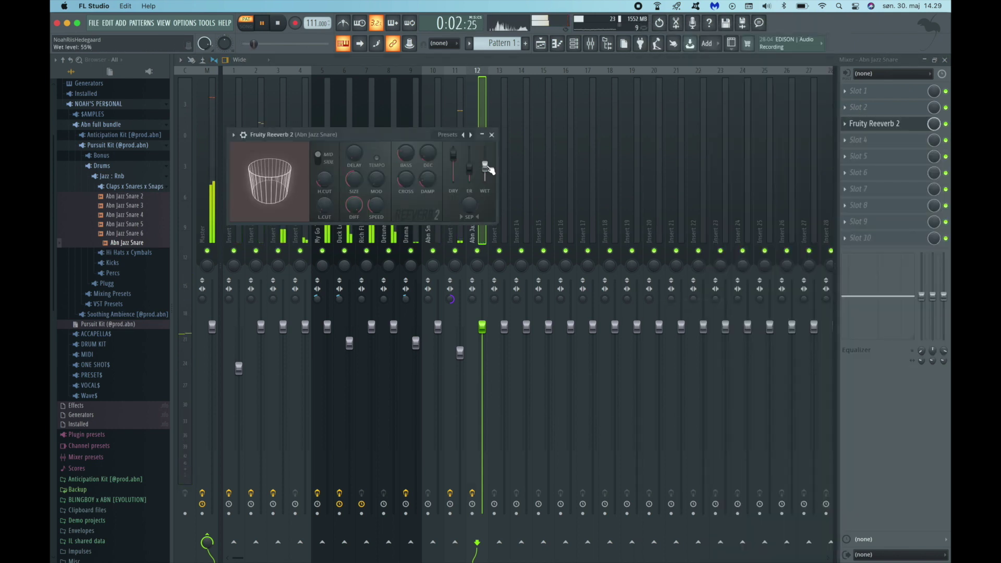
pyautogui.click(492, 135)
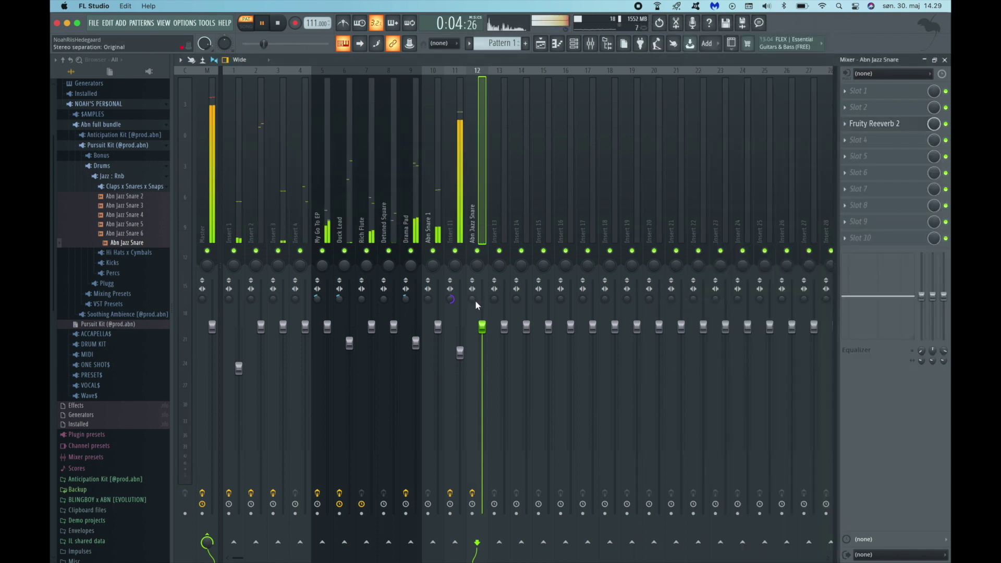
pyautogui.click(945, 60)
# Add the Abn Jazz Perc 7 sample from the Jazz : Rnb percs as a new channel below Abn Jazz Snare and open its channel settings.
pyautogui.click(131, 186)
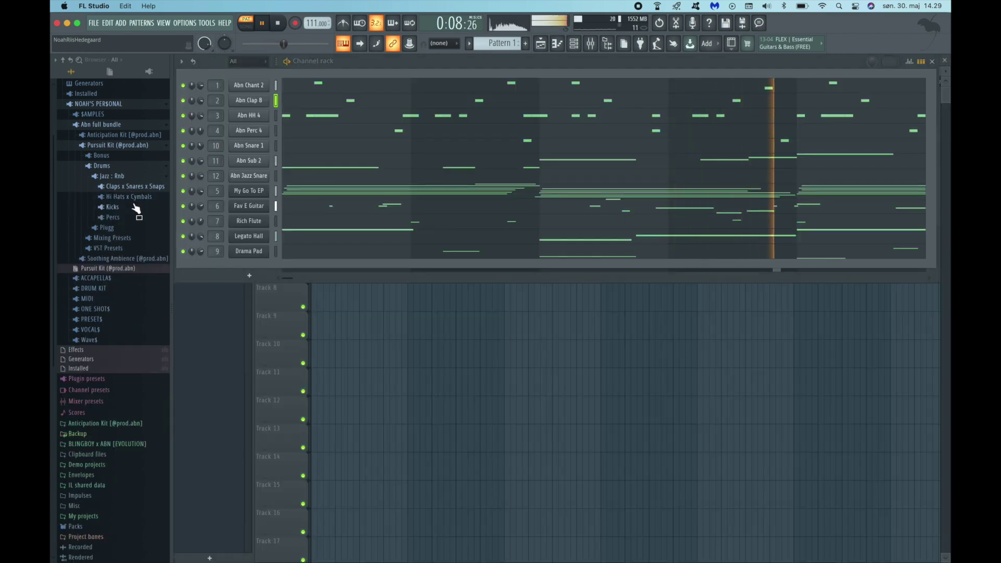
pyautogui.click(126, 217)
pyautogui.click(141, 273)
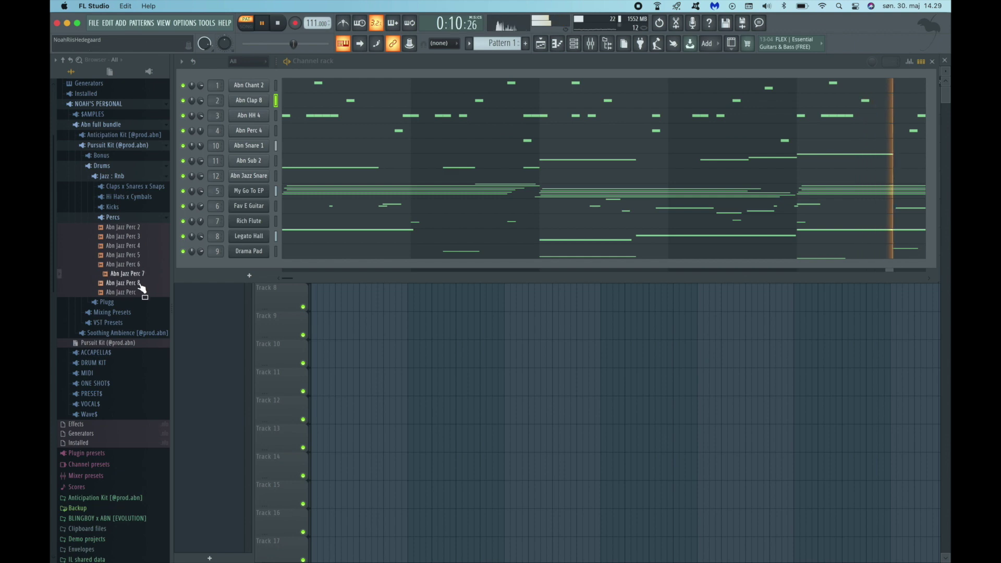
pyautogui.moveTo(248, 179); pyautogui.dragTo(246, 183)
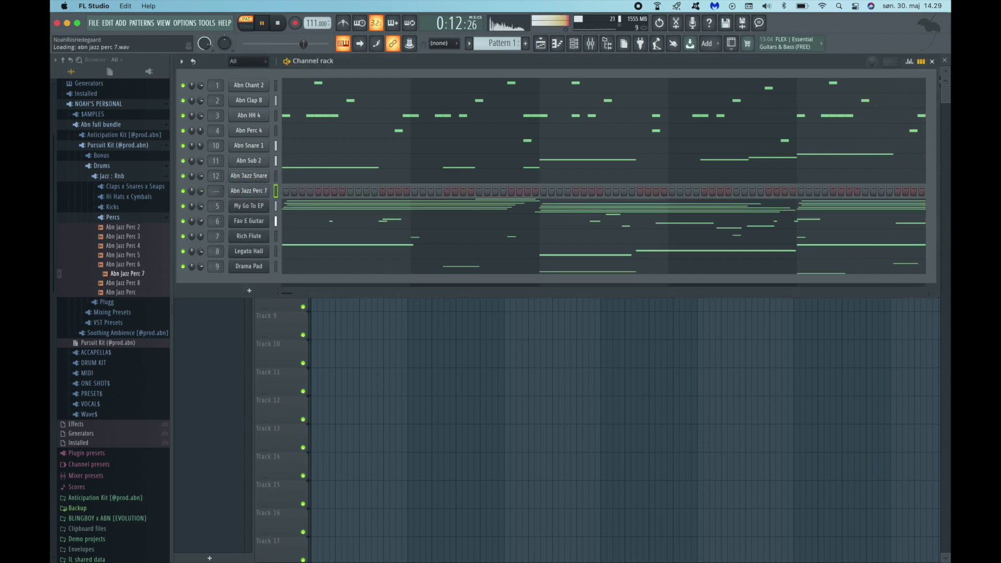
pyautogui.click(241, 190)
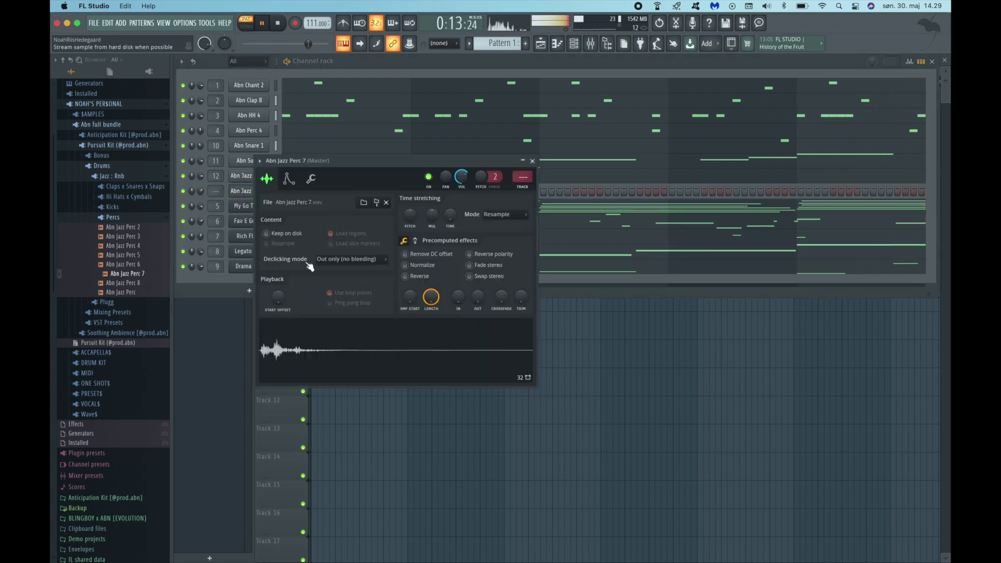
# Route Abn Jazz Perc 7 to mixer track 13 and place one-step C5 notes at step 11 of bars 2 and 6.
pyautogui.click(532, 160)
pyautogui.press('F9')
pyautogui.click(557, 44)
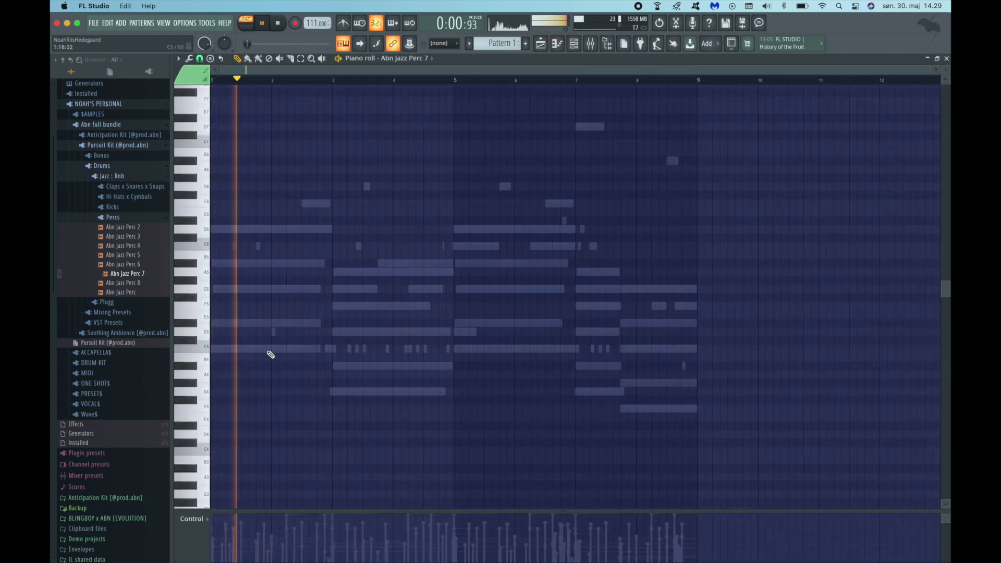
pyautogui.scroll(3, 270, 352)
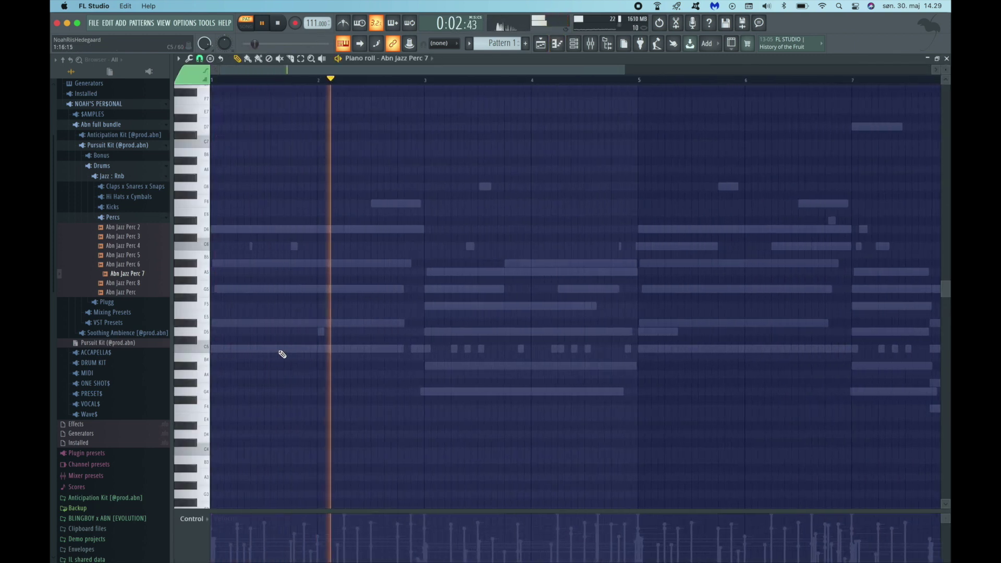
pyautogui.click(386, 349)
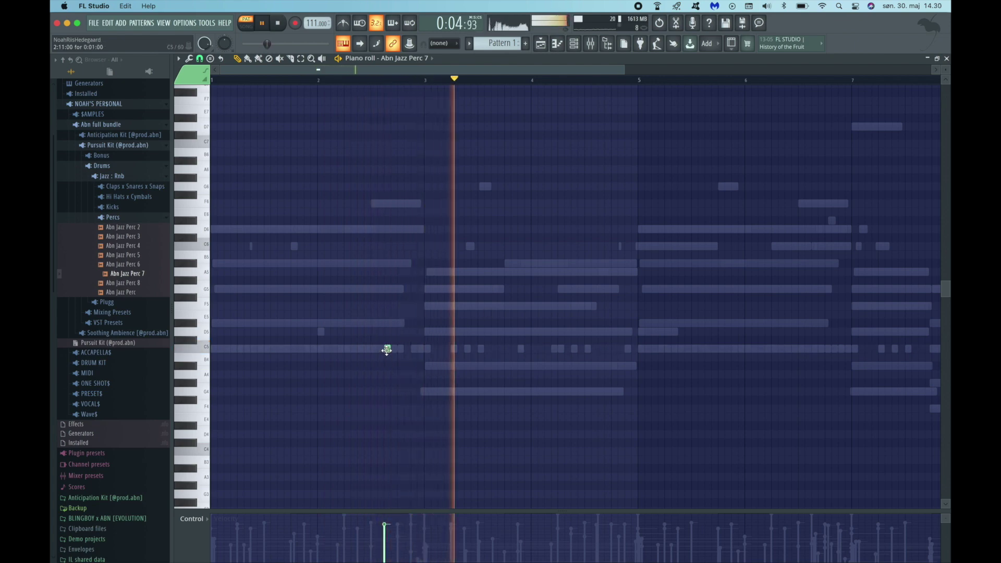
pyautogui.scroll(-3, 387, 349)
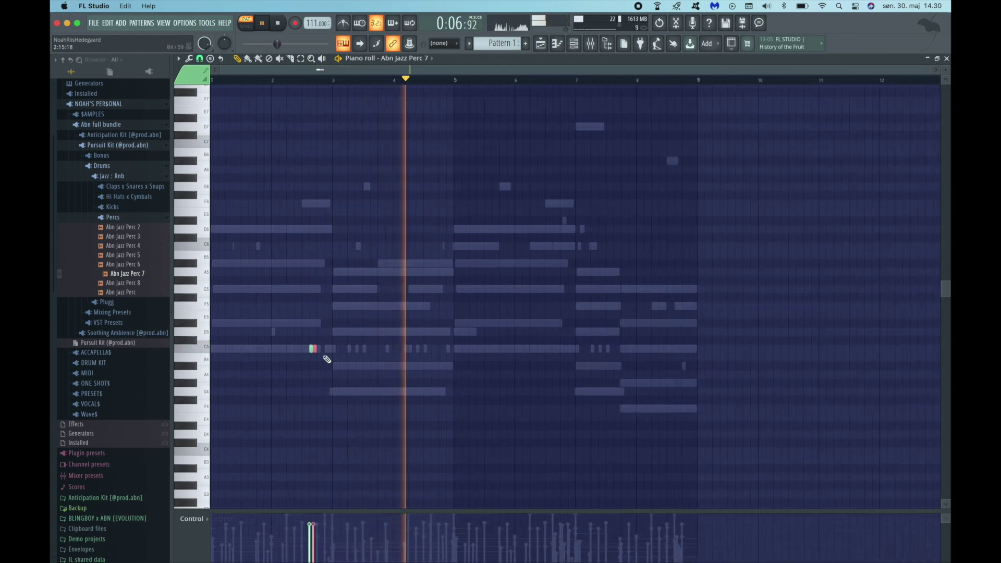
pyautogui.click(532, 349)
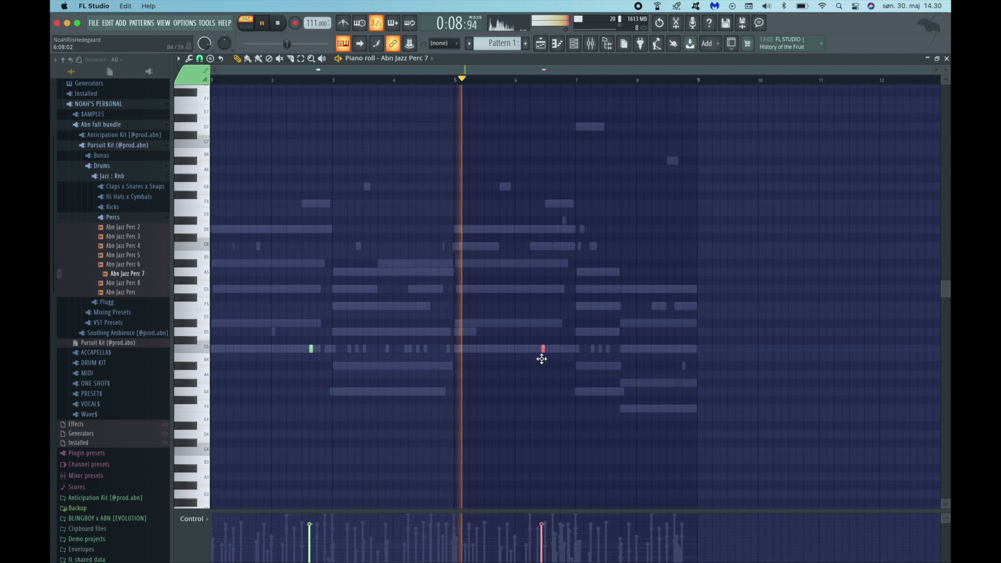
pyautogui.moveTo(533, 355); pyautogui.dragTo(554, 357)
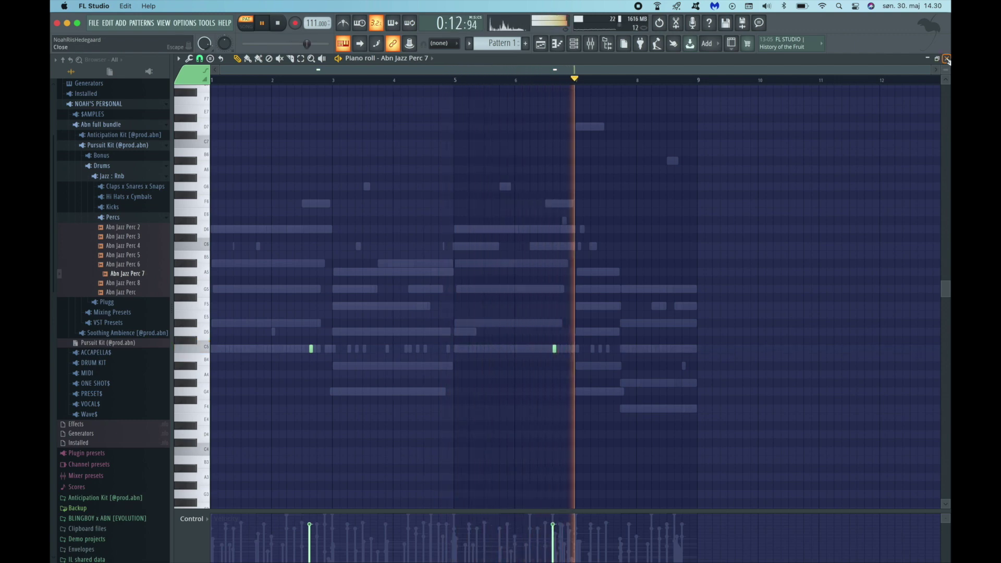
# Collapse the Pursuit Kit drum folders and look through the kit's Bonus folder.
pyautogui.press('F7')
pyautogui.click(125, 218)
pyautogui.click(121, 177)
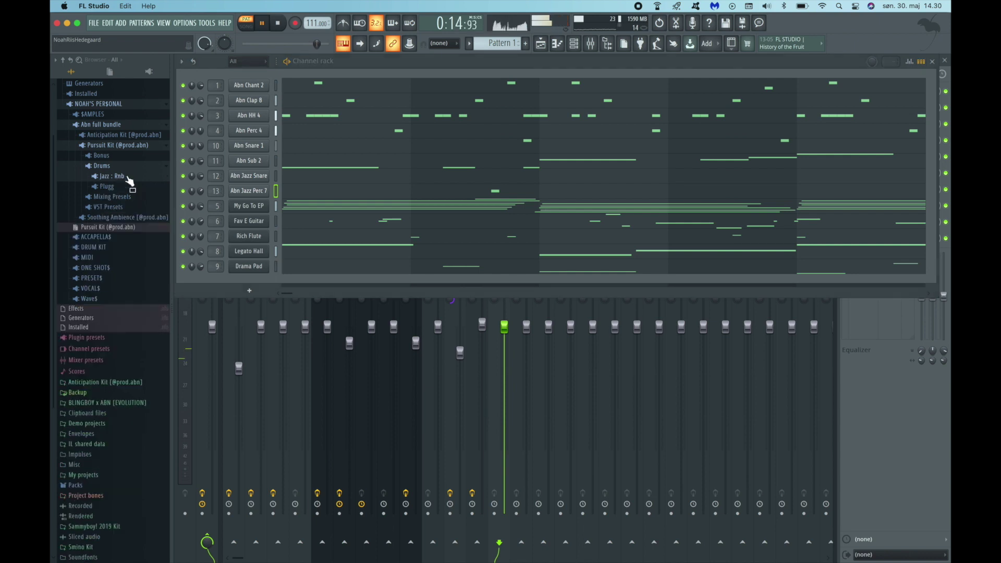
pyautogui.click(120, 166)
pyautogui.click(109, 156)
pyautogui.press('F6')
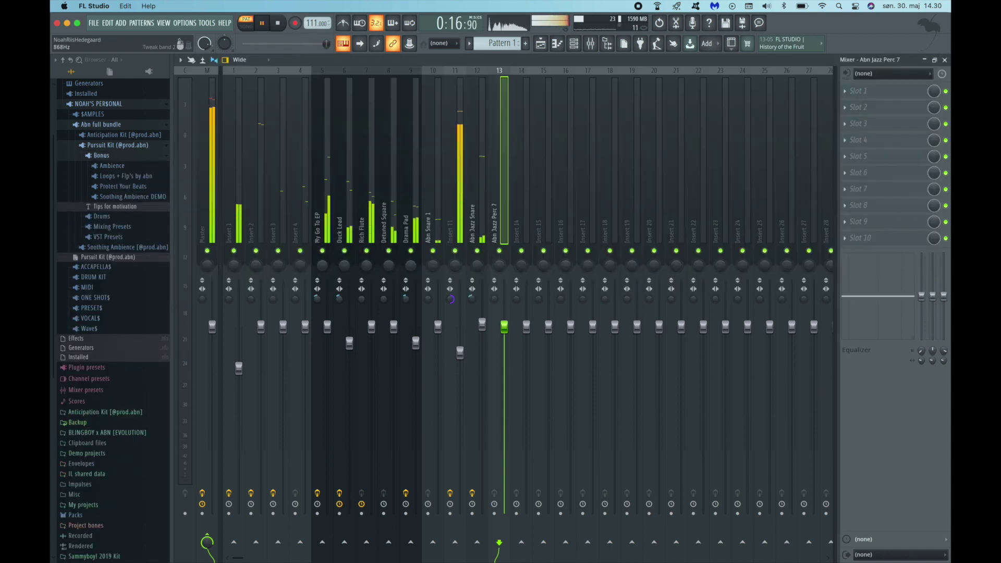
pyautogui.click(944, 59)
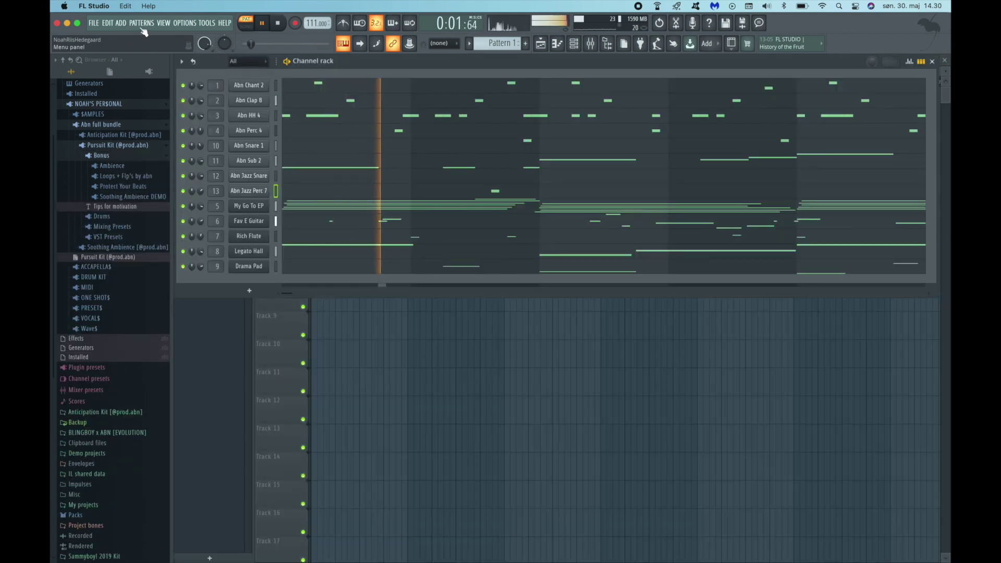
# Add a Purity instrument channel and open the Pursuit Kit's Purity preset folder.
pyautogui.click(249, 290)
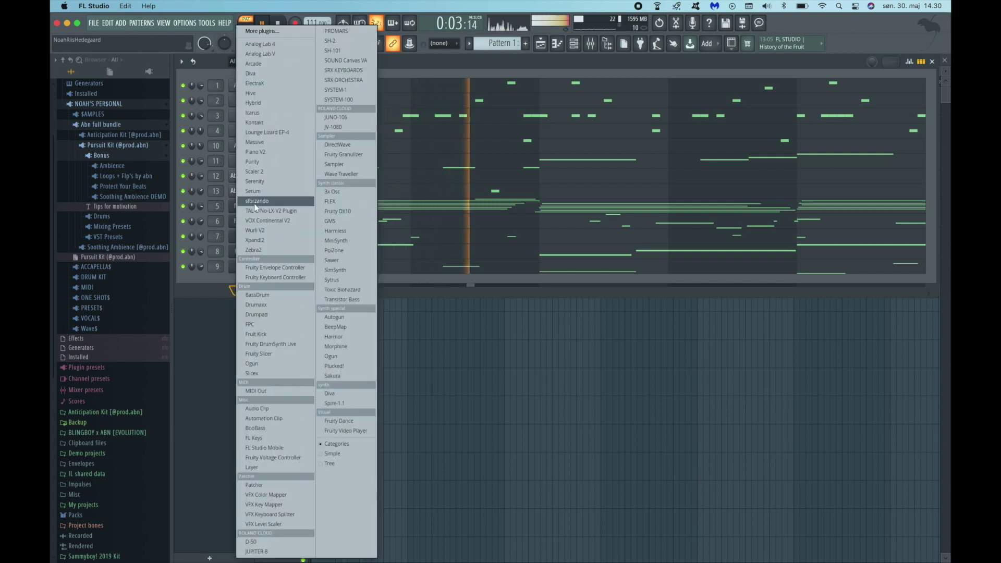
pyautogui.click(258, 165)
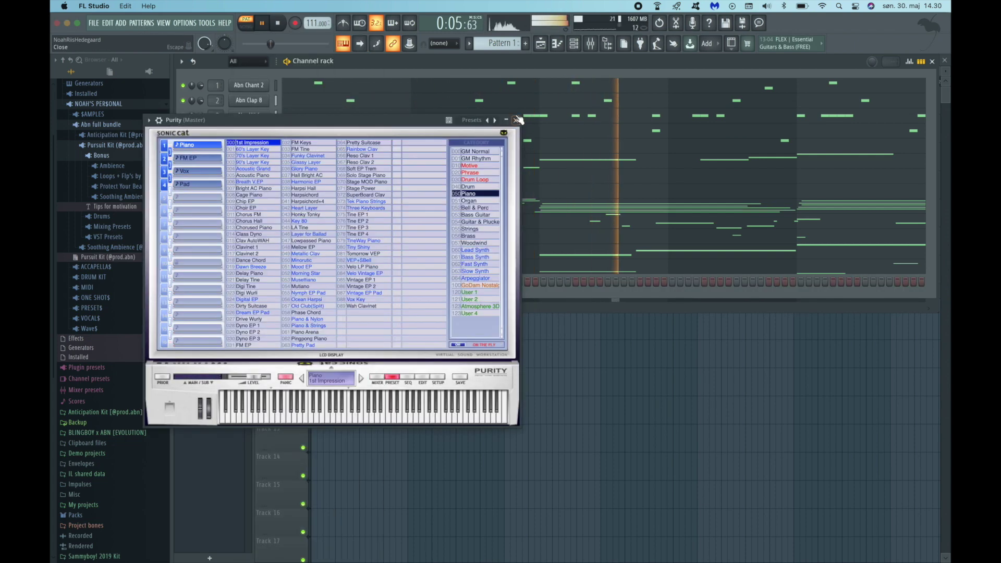
pyautogui.click(131, 225)
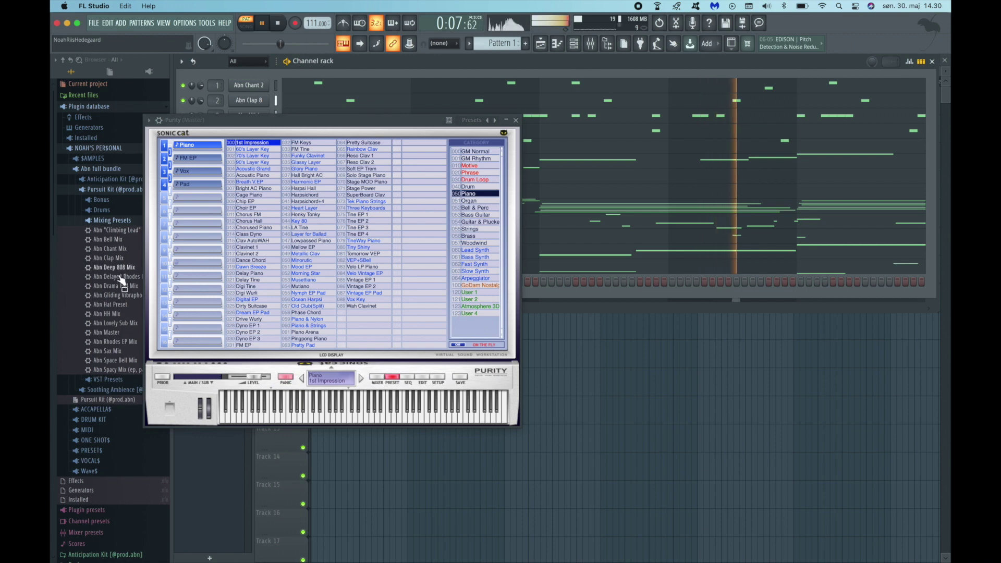
pyautogui.click(111, 220)
pyautogui.click(108, 230)
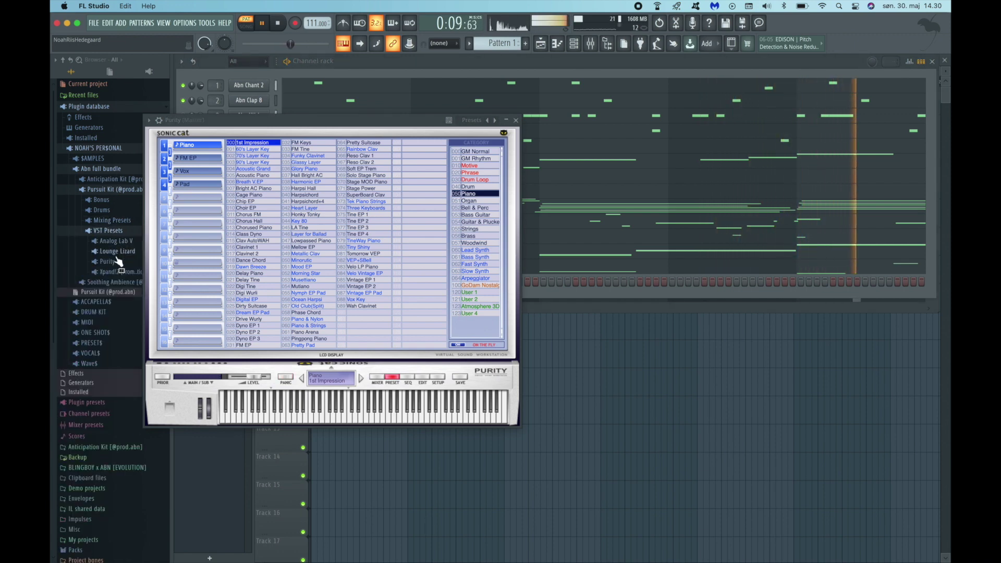
pyautogui.click(108, 261)
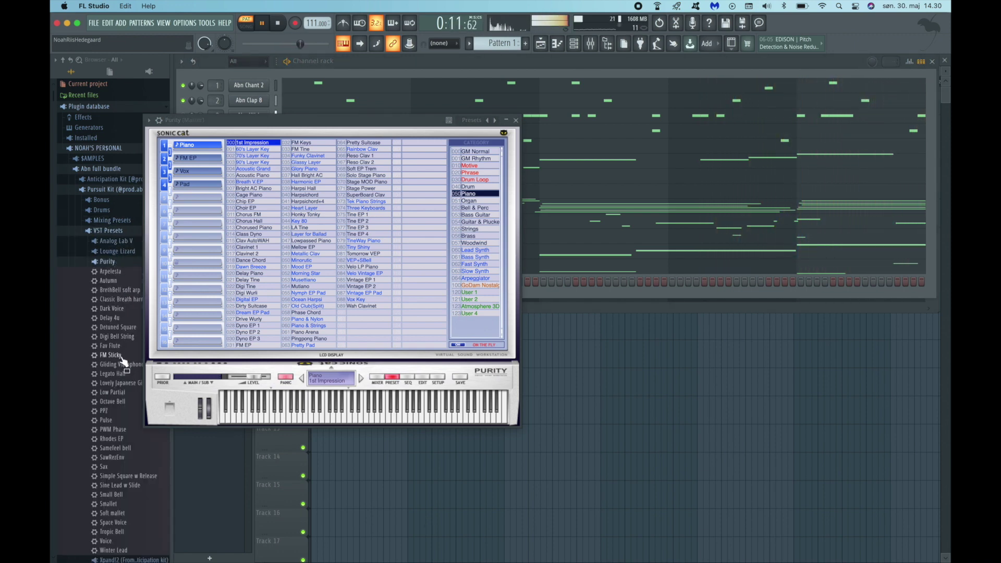
# Audition the Sine Lead w Slide preset in Purity, and load the Gliding Vibraphone preset instead.
pyautogui.click(135, 484)
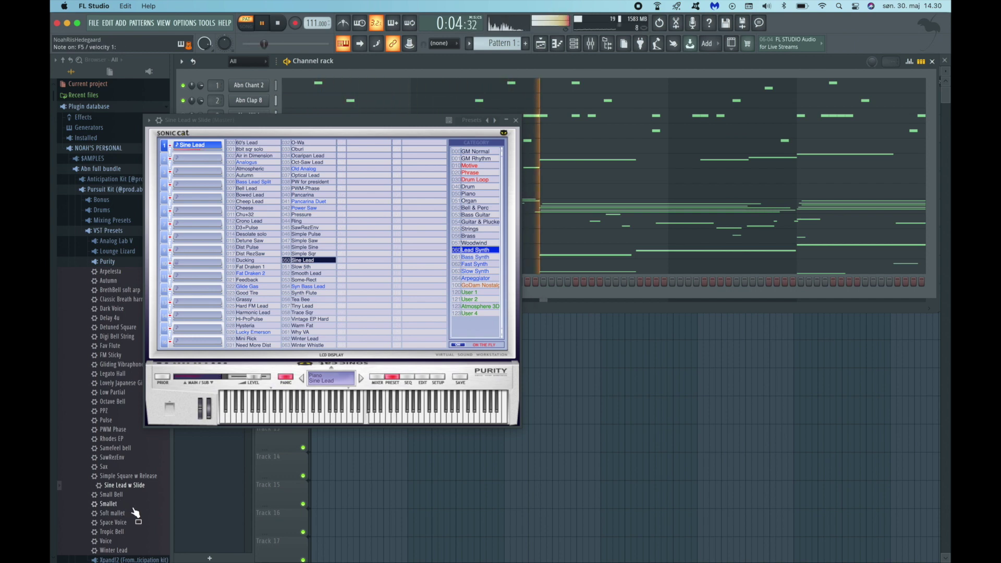
pyautogui.click(124, 364)
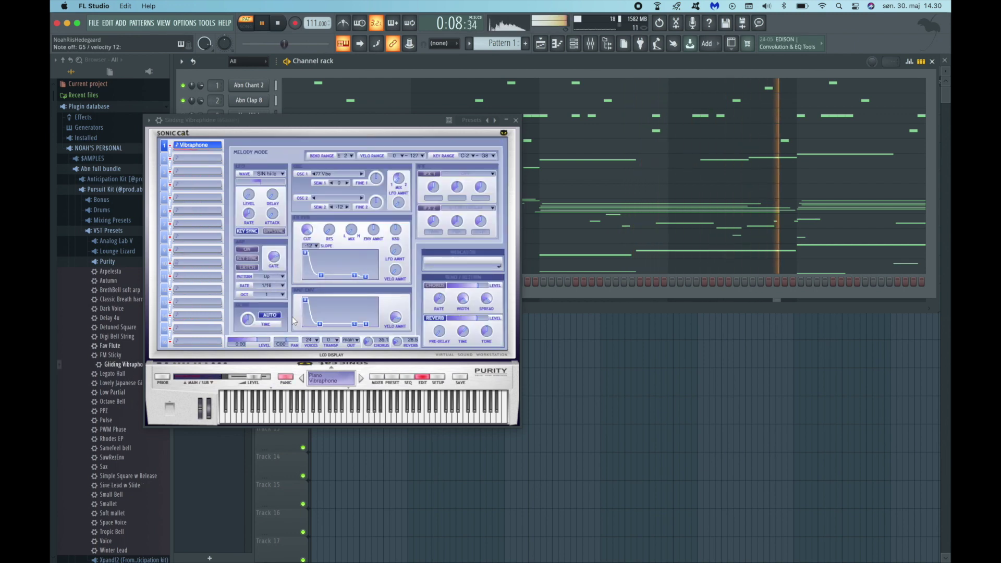
pyautogui.click(516, 120)
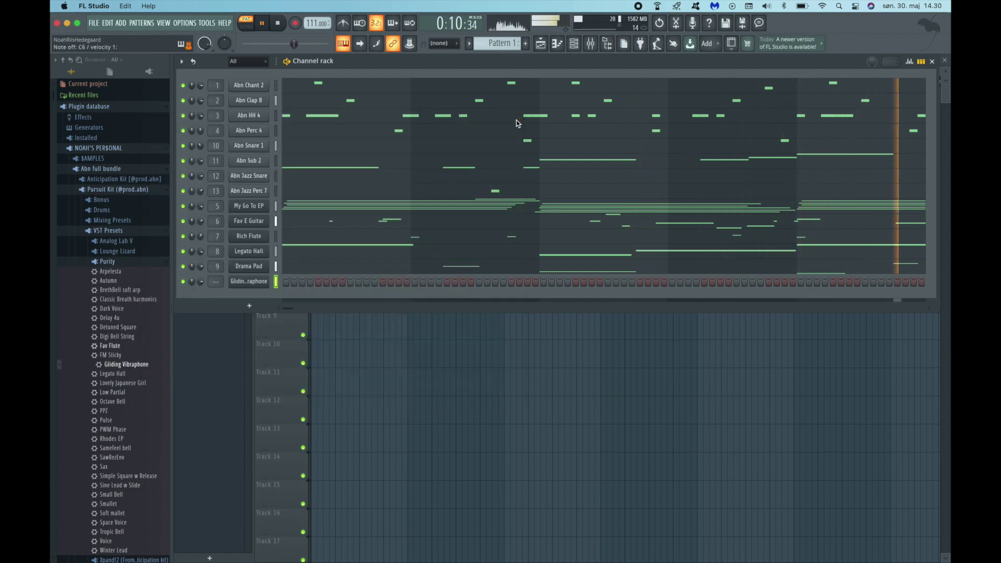
# Route the Gliding Vibraphone channel to mixer track 14 and apply the Abn Gliding Vibraphone Mix preset to it.
pyautogui.hotkey('ctrl', 'l')
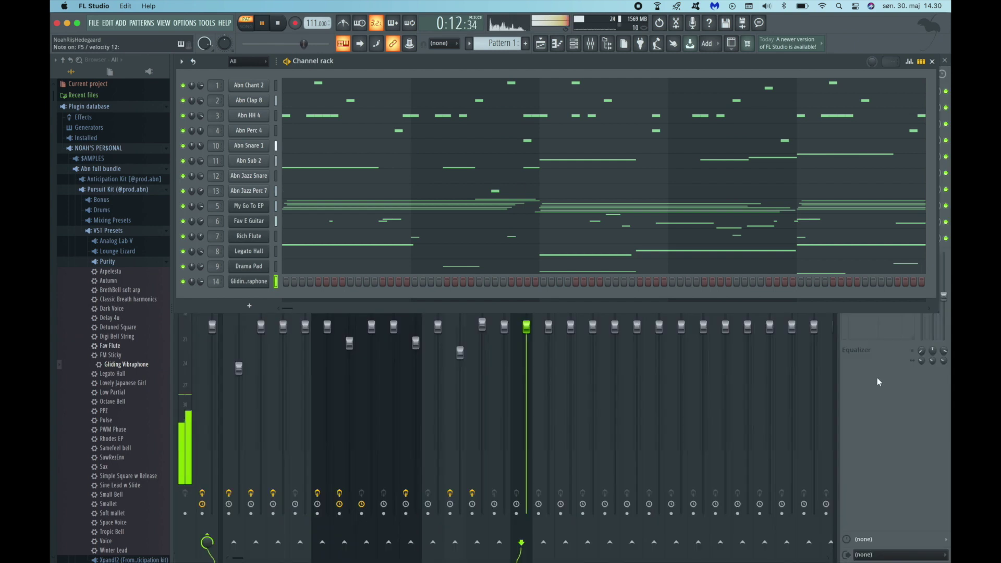
pyautogui.press('F6')
pyautogui.click(112, 220)
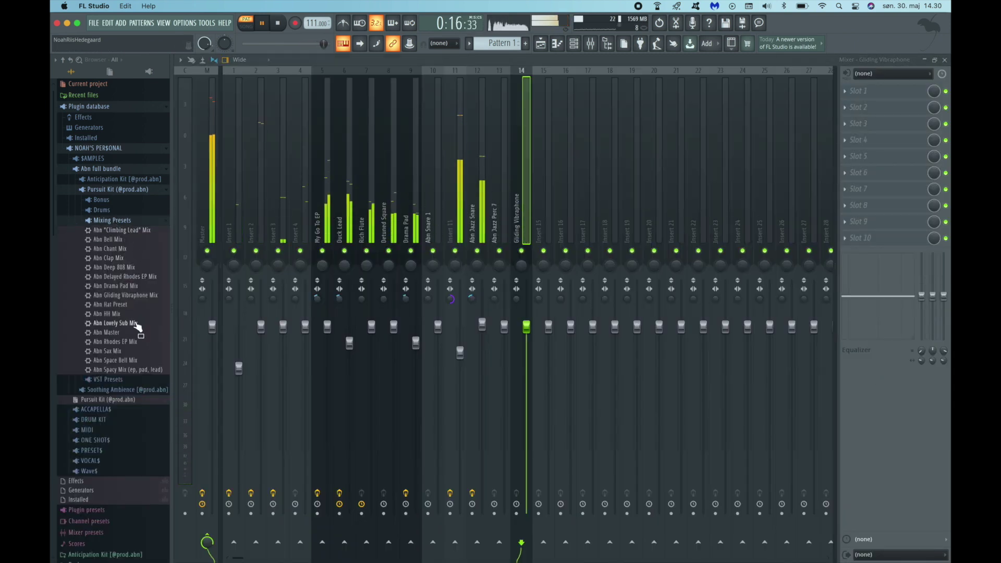
pyautogui.moveTo(130, 295); pyautogui.dragTo(521, 225)
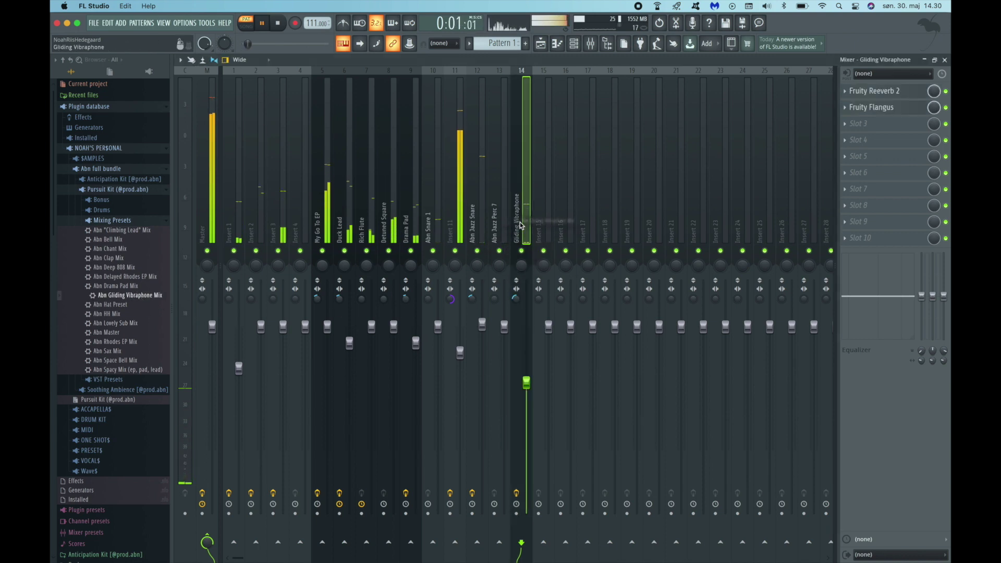
pyautogui.click(946, 61)
# Stop playback and lower the tempo to 110 BPM without restretching the channels.
pyautogui.press('space')
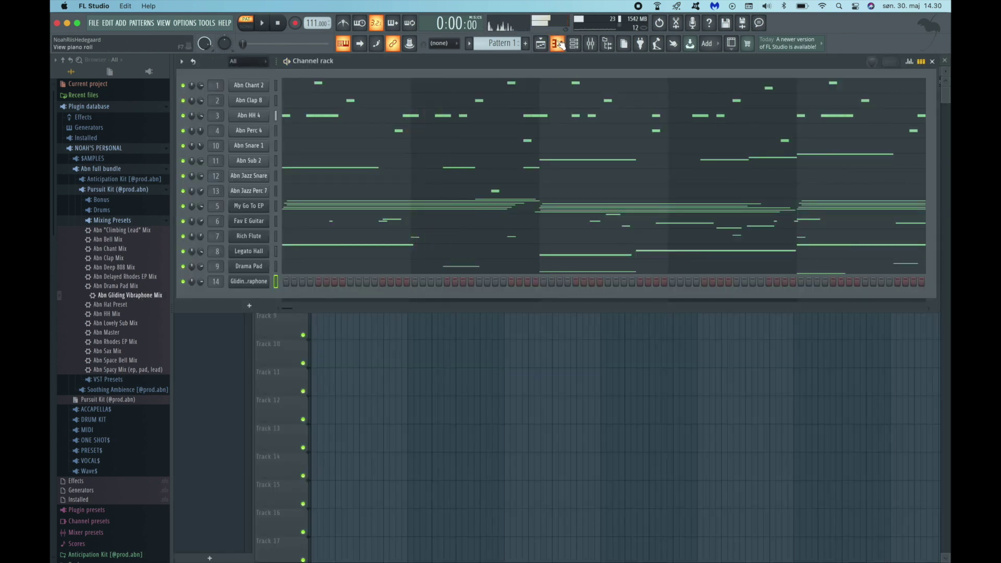
pyautogui.scroll(-1, 306, 26)
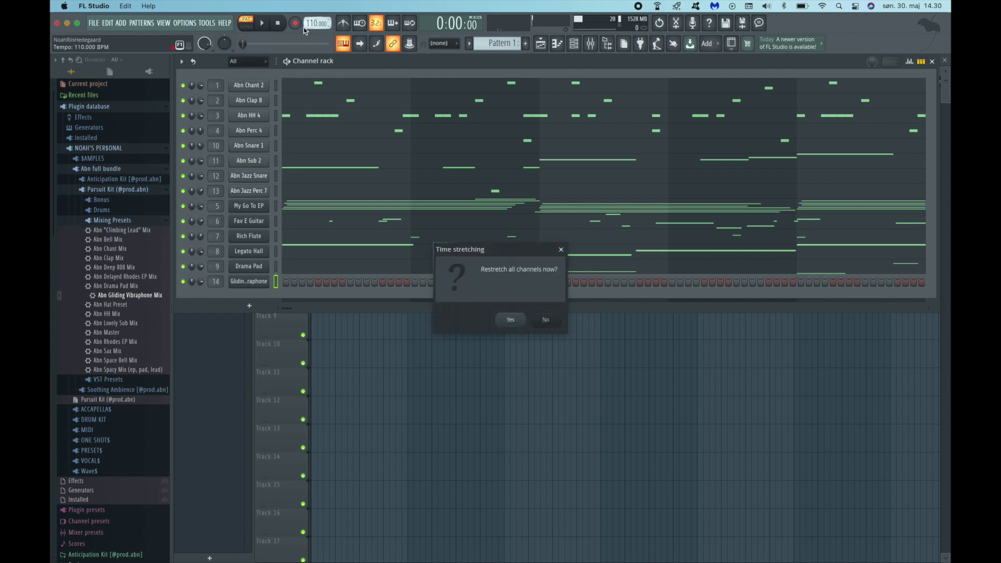
pyautogui.click(560, 251)
# Record a Gliding Vibraphone melody over the eight-bar pattern as notes and automation, and check it in the piano roll.
pyautogui.press('r')
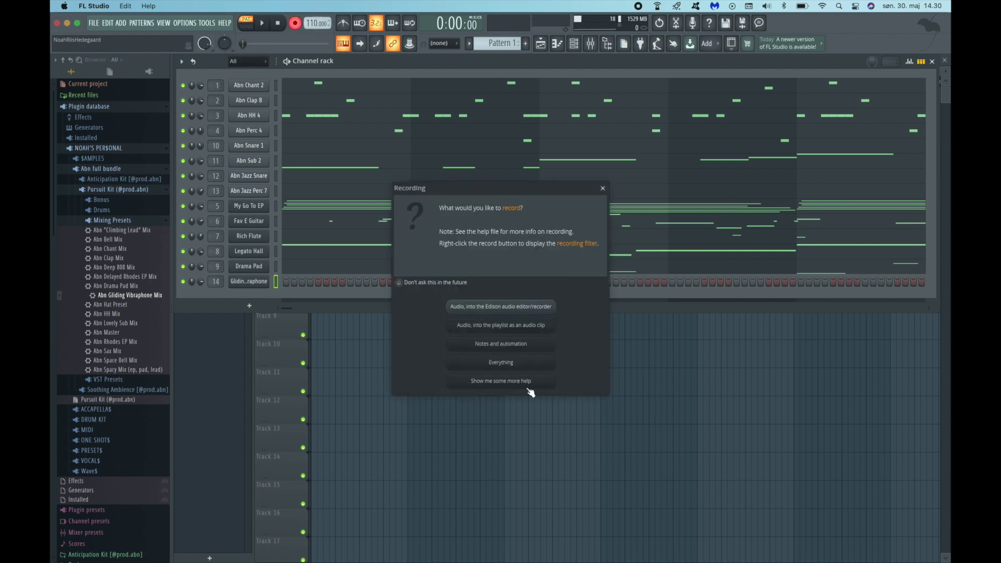
pyautogui.click(490, 345)
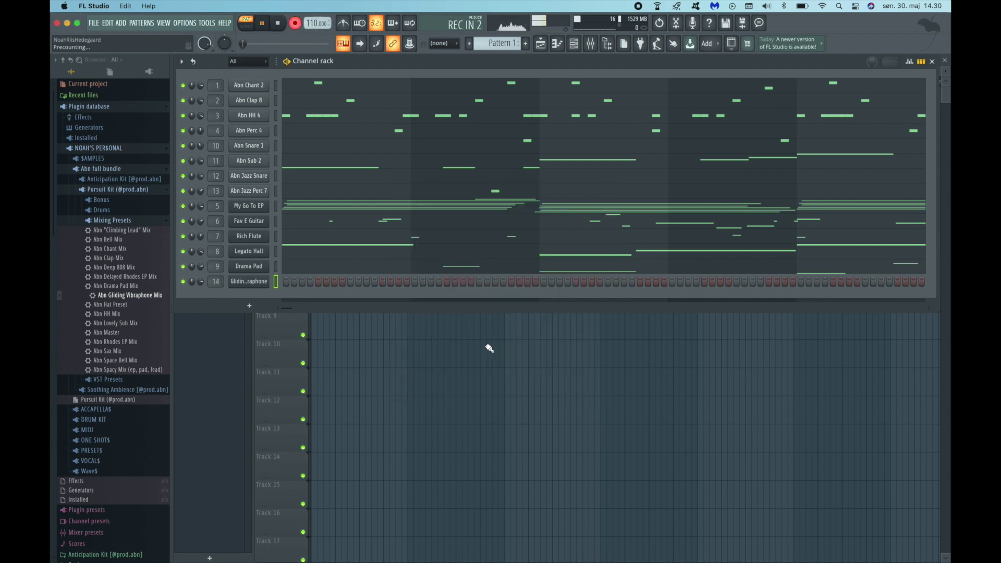
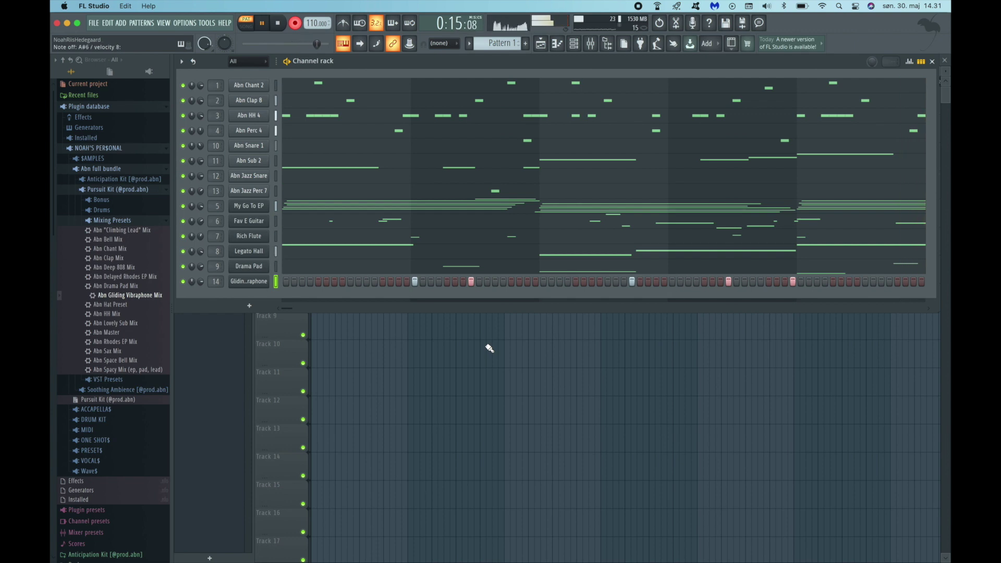
pyautogui.click(295, 23)
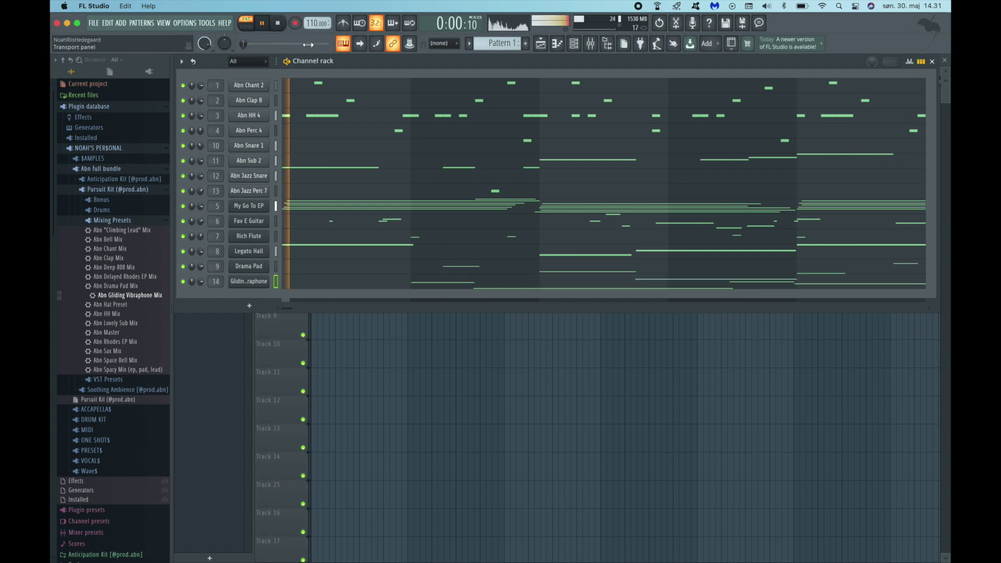
pyautogui.click(337, 281)
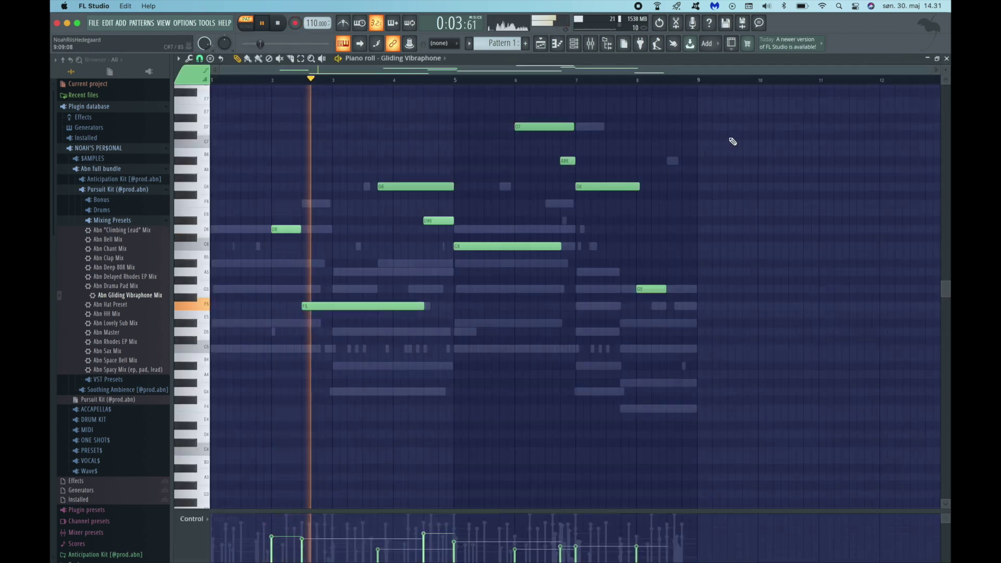
pyautogui.press('F6')
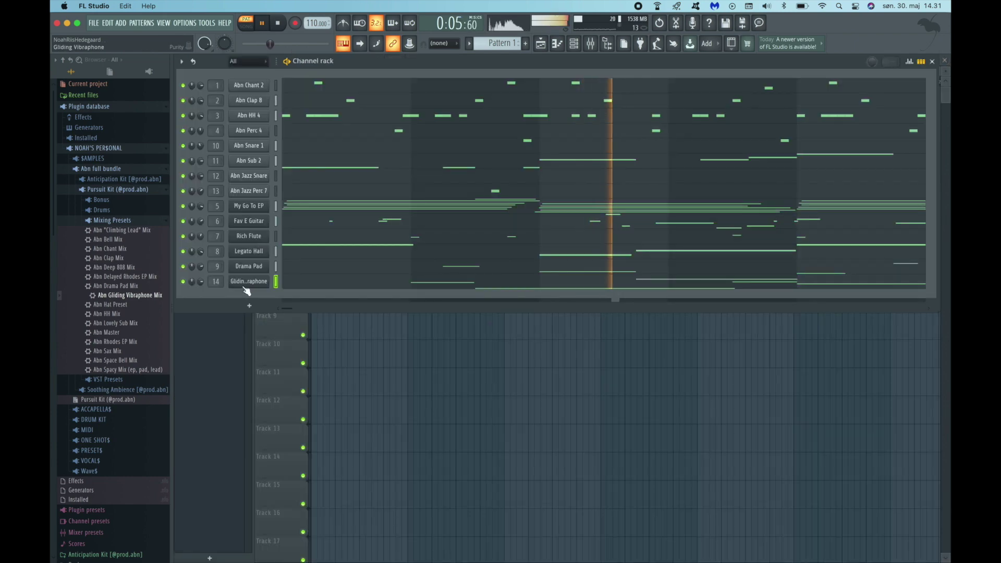
# Add the BrethBell soft arp Purity preset from the Pursuit Kit as a new channel below Gliding Vibraphone.
pyautogui.click(109, 220)
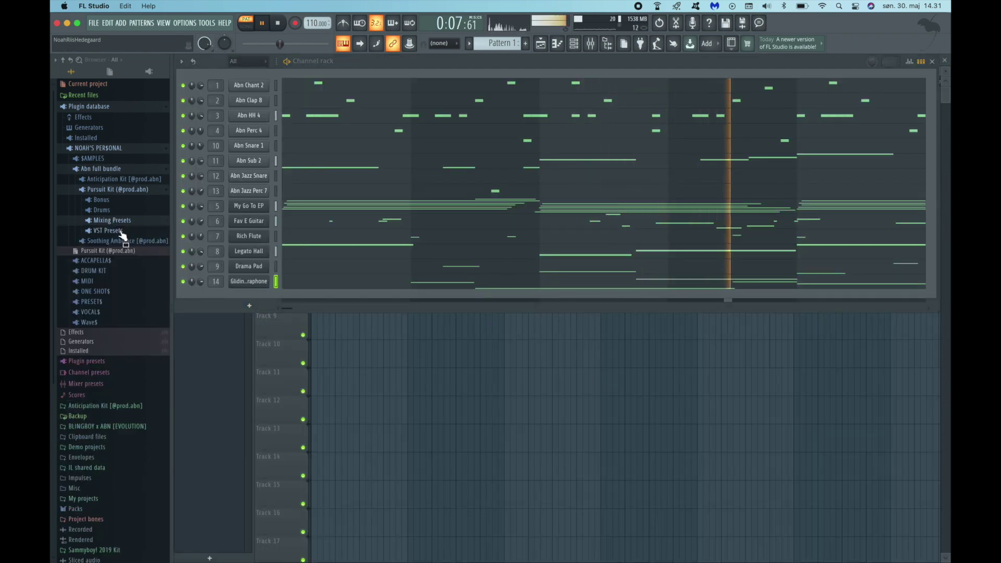
pyautogui.click(122, 231)
pyautogui.scroll(-2, 130, 261)
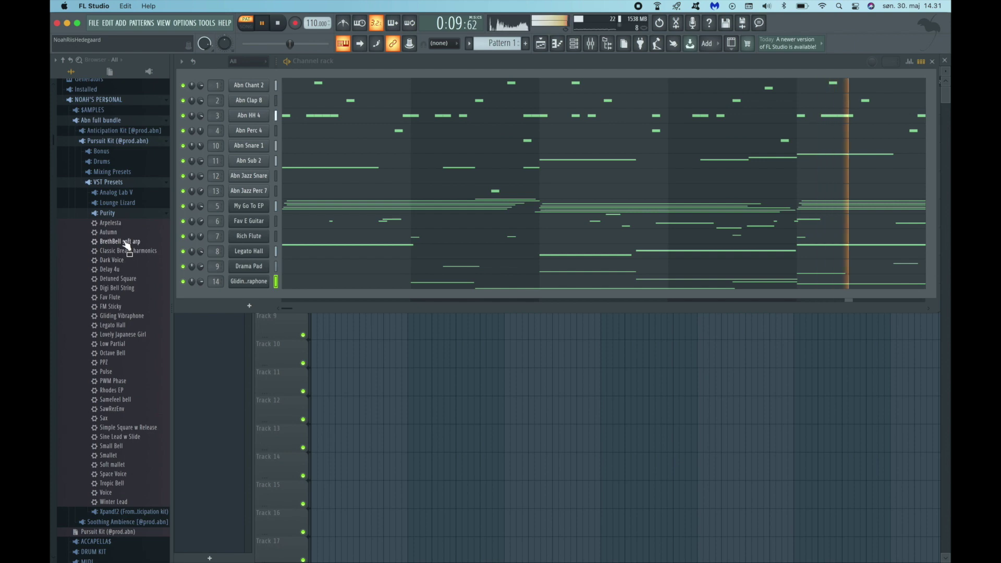
pyautogui.moveTo(126, 244); pyautogui.dragTo(237, 291)
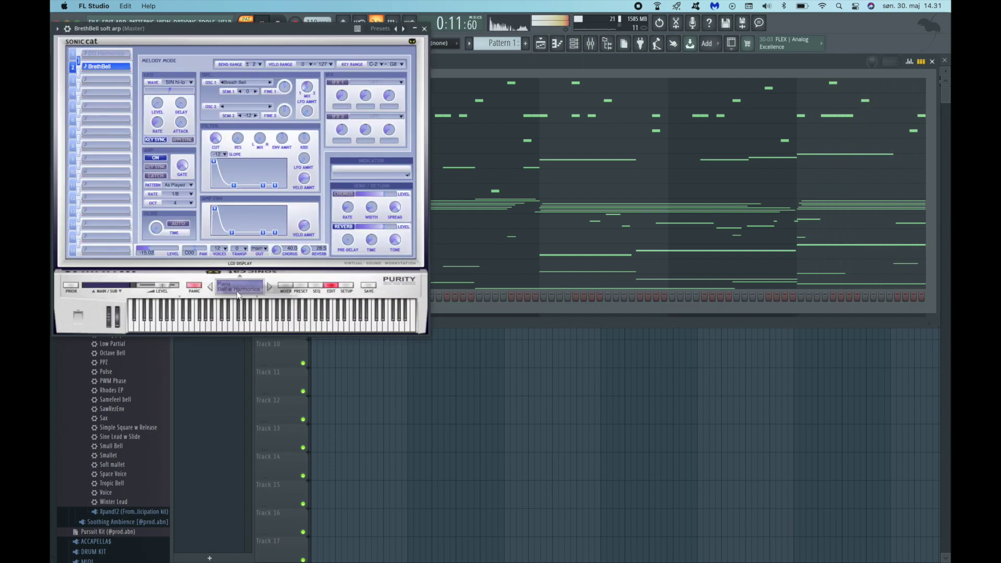
pyautogui.click(423, 29)
# Draw two short D6 notes in the BrethBell soft arp piano roll, one starting bar 1 and a shorter one in bar 2.
pyautogui.press('F9')
pyautogui.press('F7')
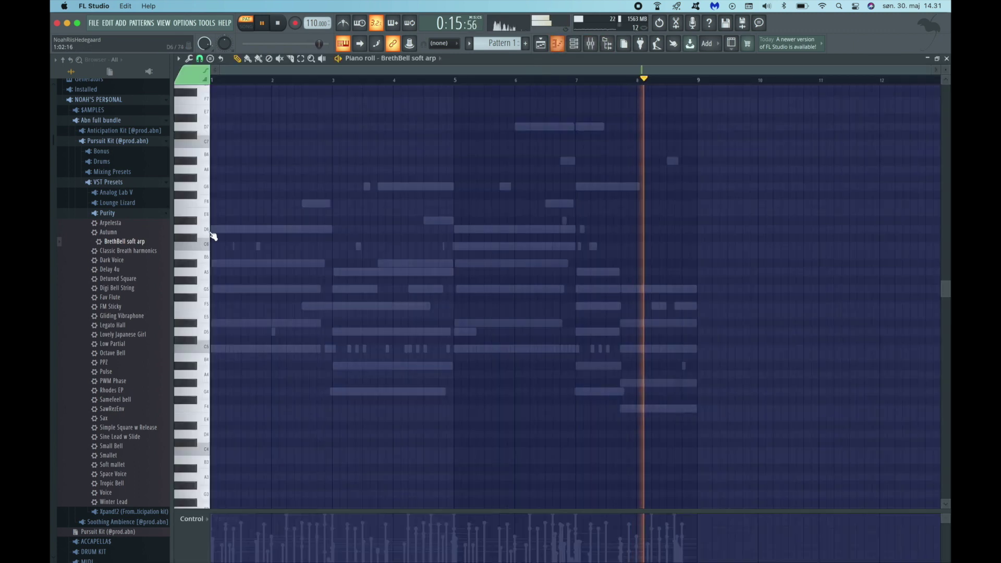
pyautogui.click(214, 229)
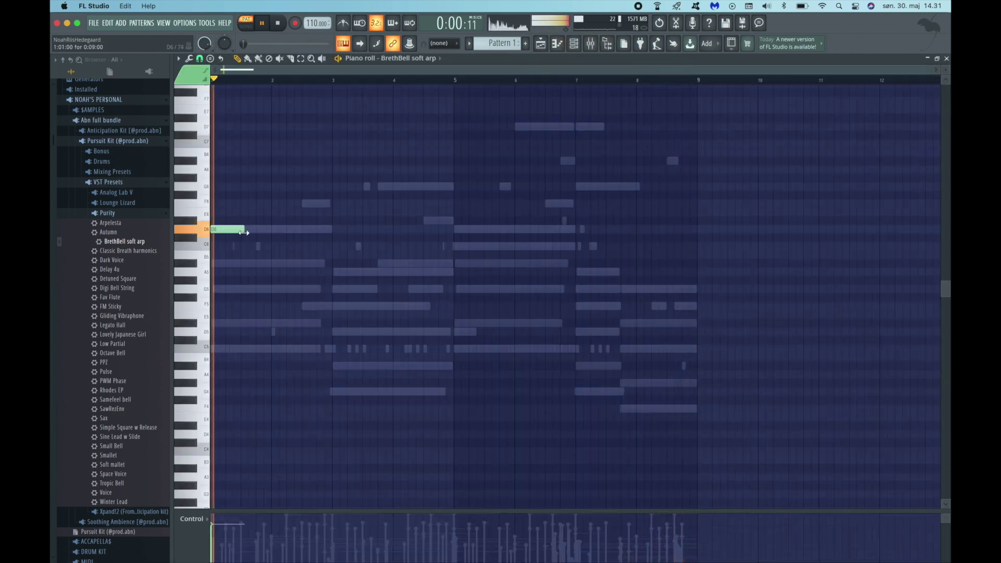
pyautogui.moveTo(244, 233); pyautogui.dragTo(240, 233)
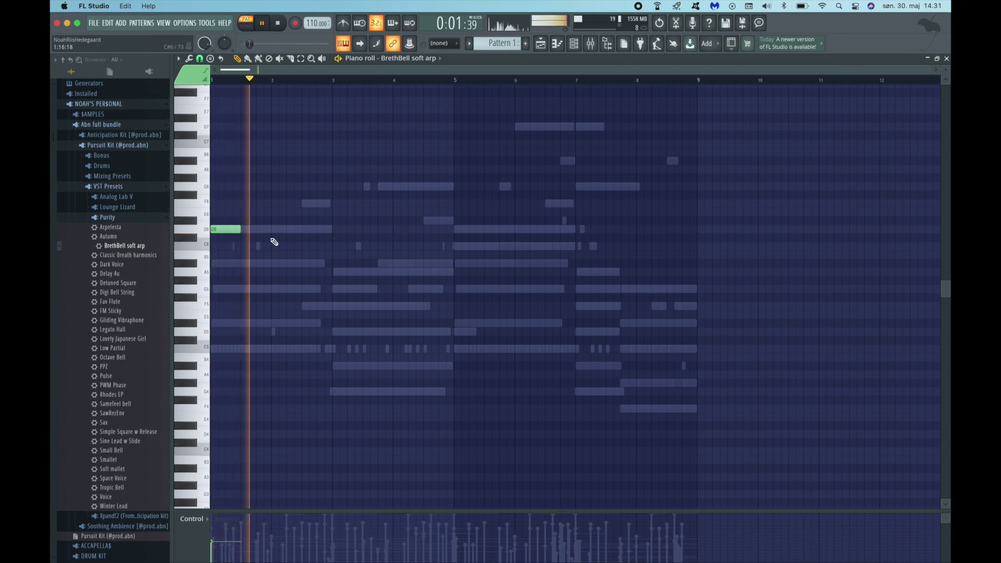
pyautogui.click(290, 230)
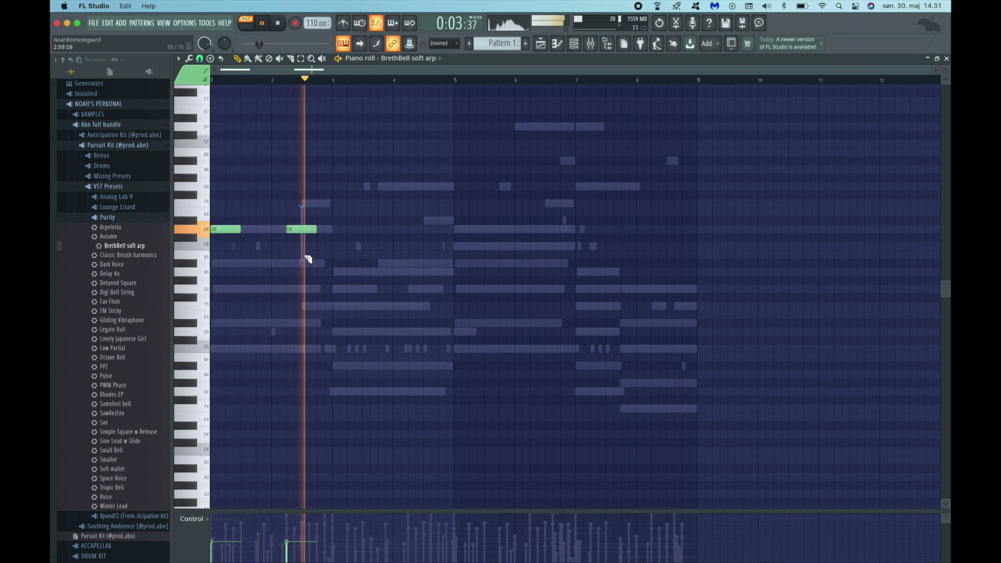
pyautogui.moveTo(305, 257); pyautogui.dragTo(302, 254)
# Add G5, D5 and F5 notes in the first half of bar 3, ending all three at the same point.
pyautogui.click(333, 272)
pyautogui.press('space')
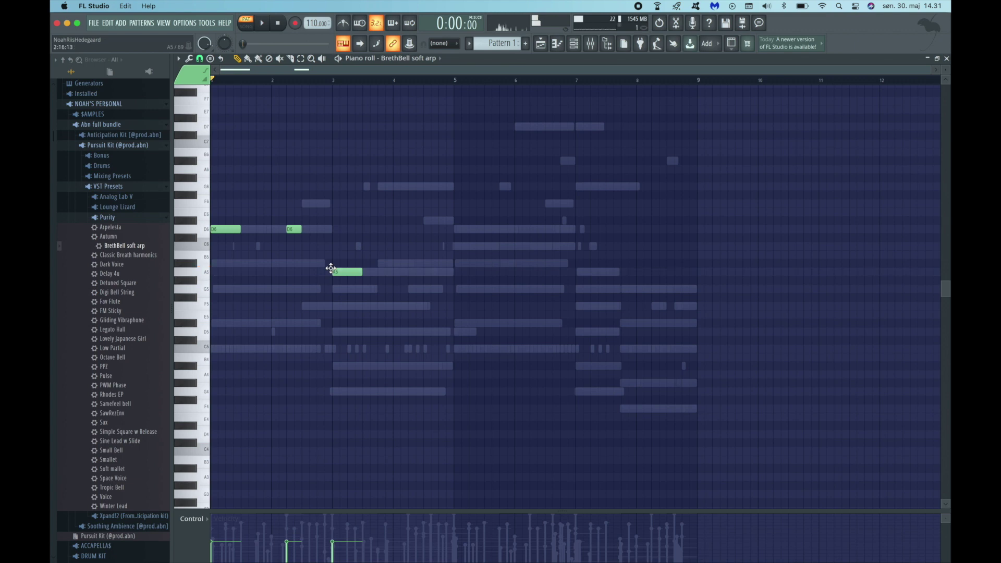
pyautogui.press('space')
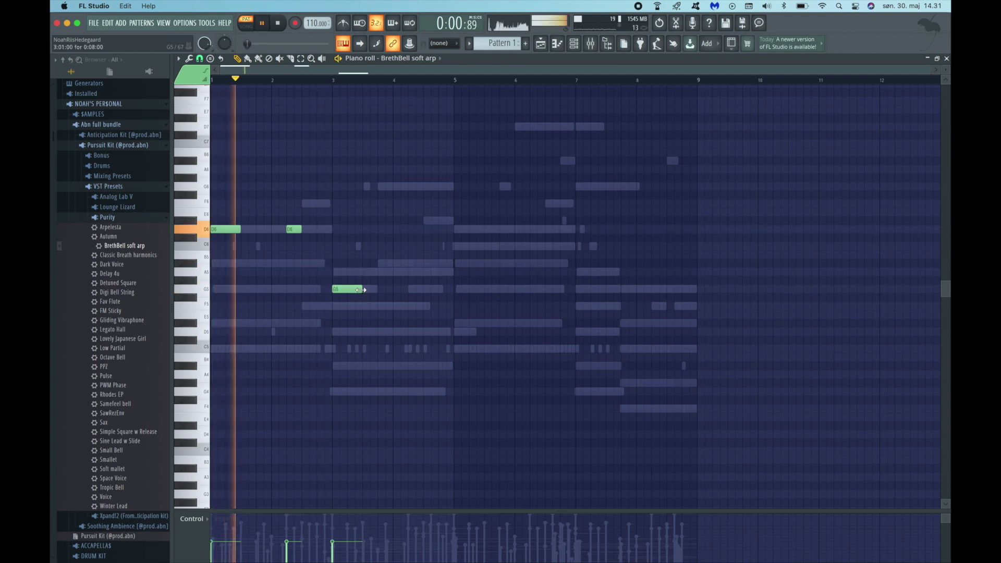
pyautogui.click(351, 332)
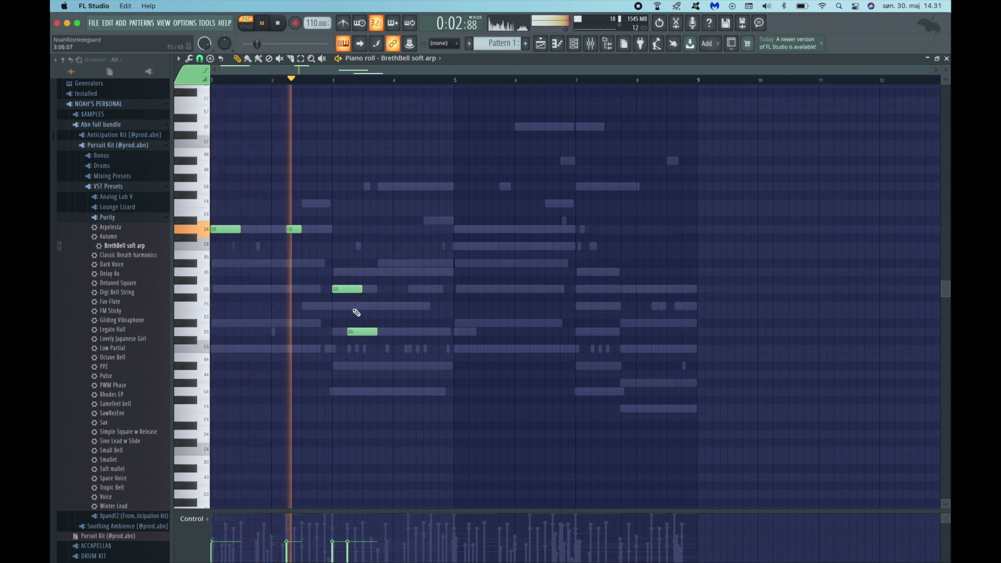
pyautogui.click(358, 306)
pyautogui.moveTo(377, 331); pyautogui.dragTo(362, 306)
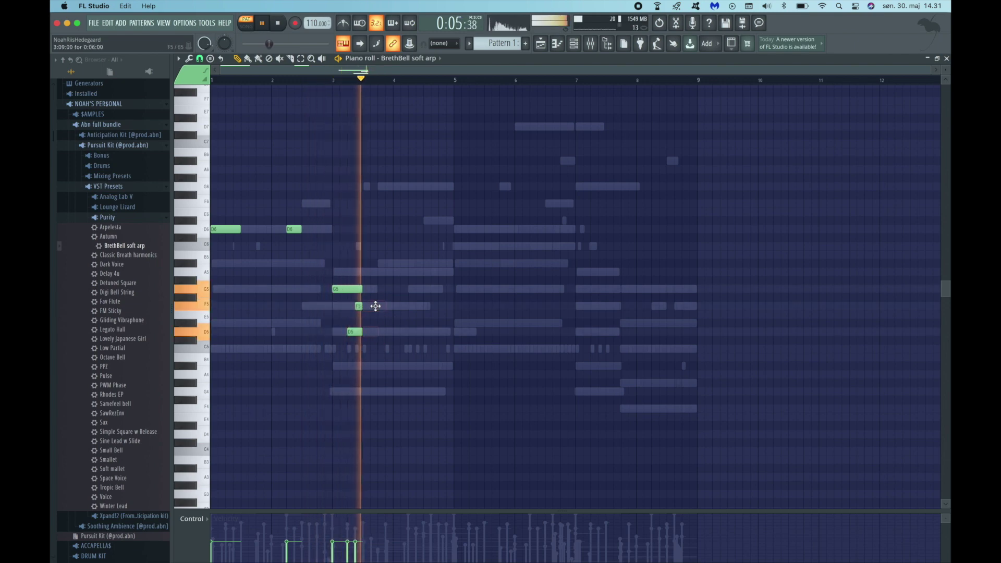
# Add a D#6 note in the second half of bar 4 and duplicate the four-bar phrase into bars 5 to 8.
pyautogui.click(426, 220)
pyautogui.hotkey('ctrl', 'b')
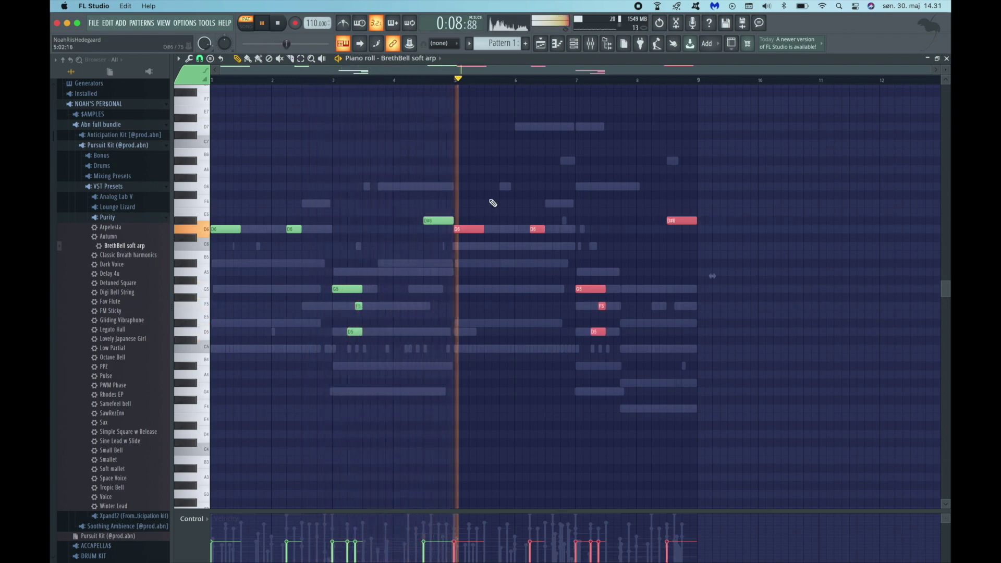
pyautogui.hotkey('ctrl', 'd')
# Route the BrethBell soft arp channel to mixer track 15.
pyautogui.click(946, 58)
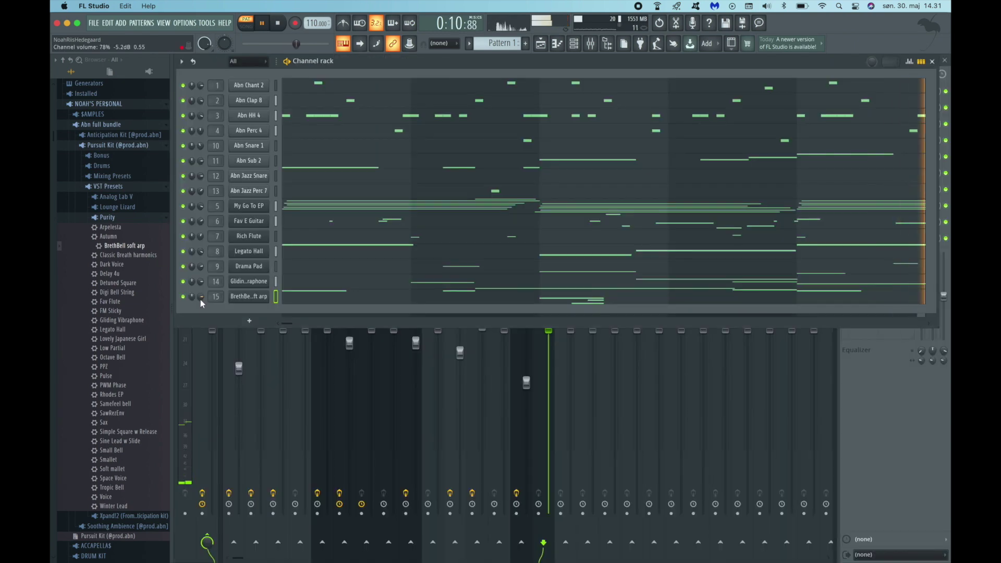
pyautogui.press('F9')
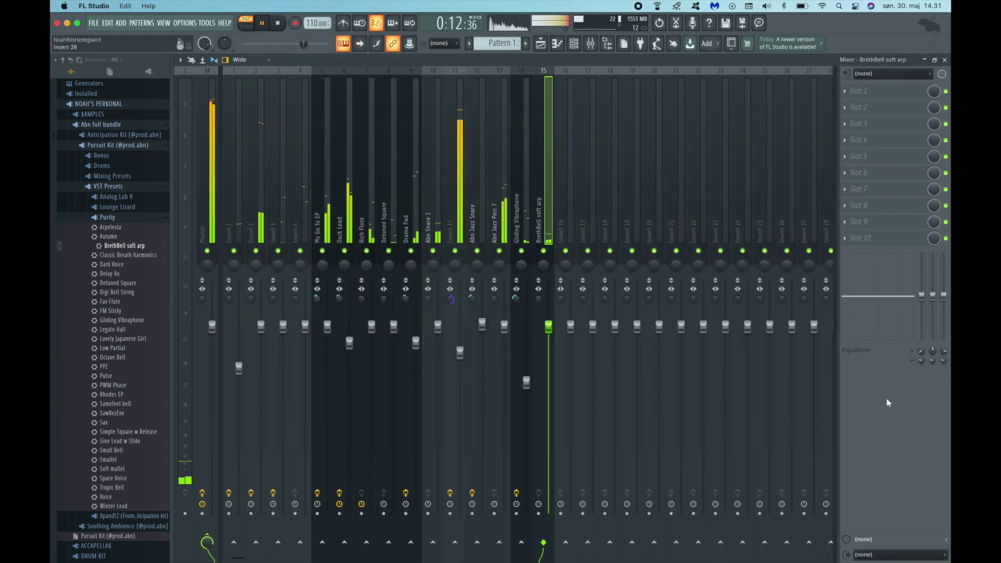
pyautogui.click(945, 60)
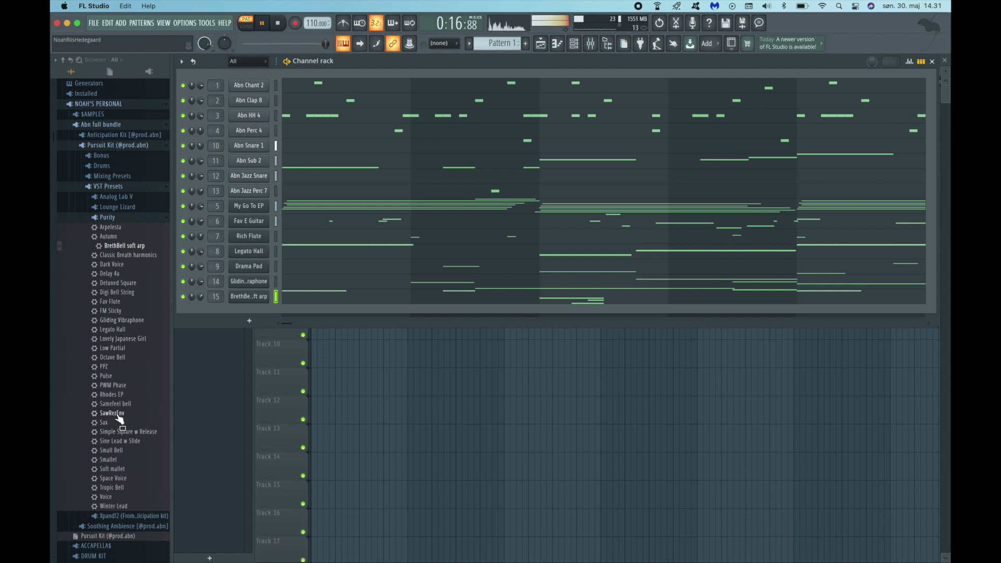
# Add the SawRezEnv Purity preset from the Pursuit Kit as a new channel and record a short melody with it.
pyautogui.moveTo(117, 427); pyautogui.dragTo(252, 313)
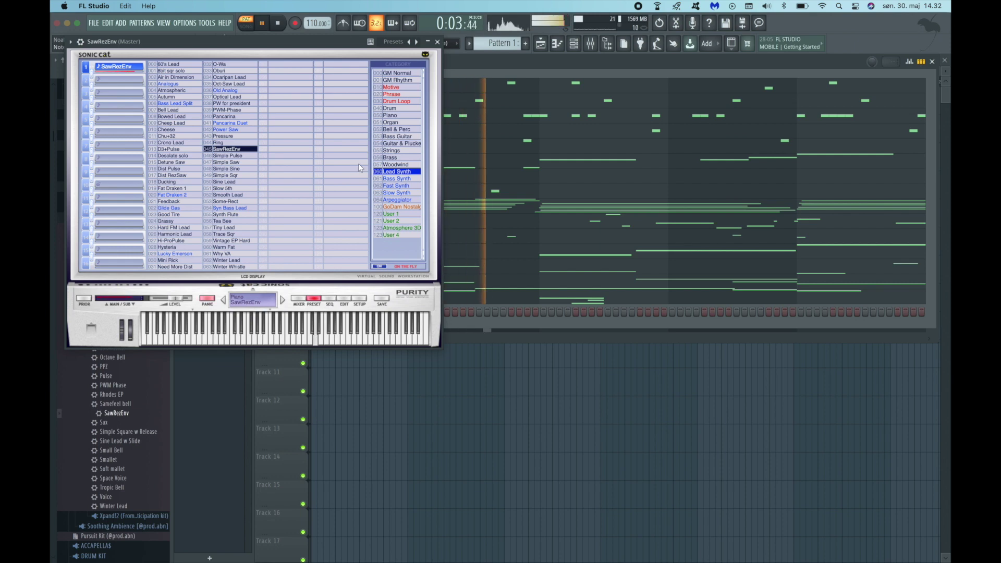
pyautogui.click(437, 42)
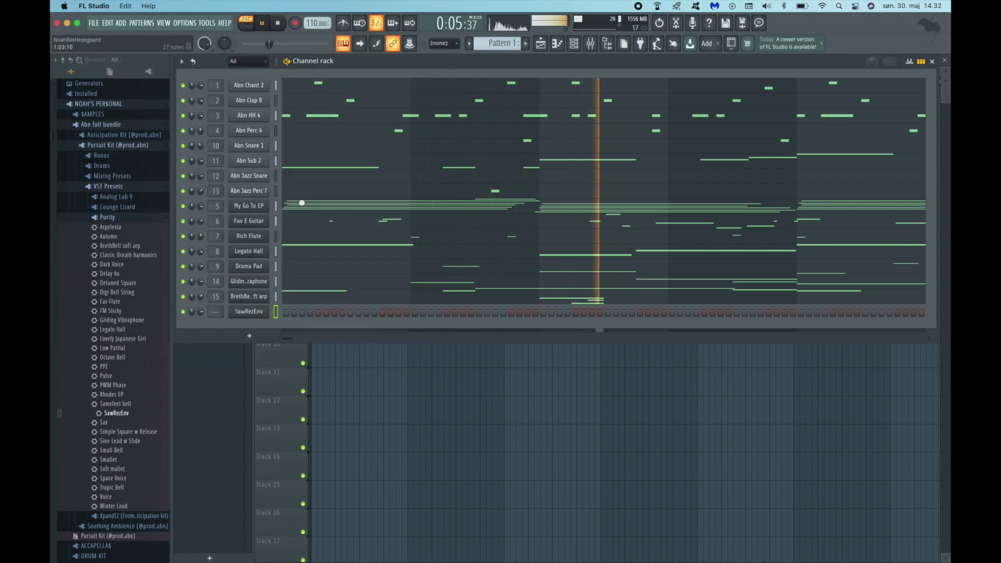
pyautogui.click(296, 26)
pyautogui.click(487, 348)
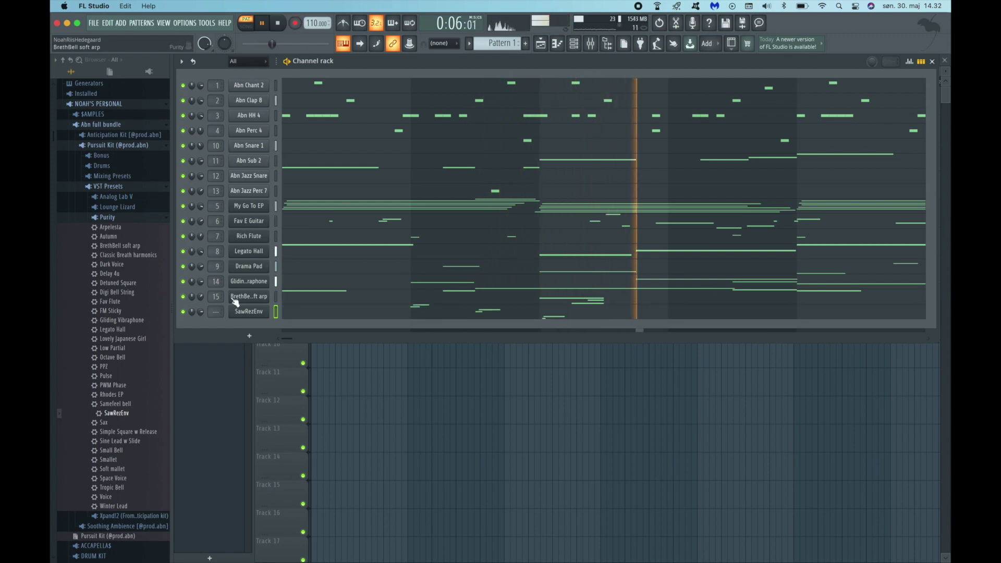
# Route the SawRezEnv channel to mixer track 16 and apply the Abn Spacy Mix (ep, pad, lead) preset to it.
pyautogui.press('F9')
pyautogui.click(854, 374)
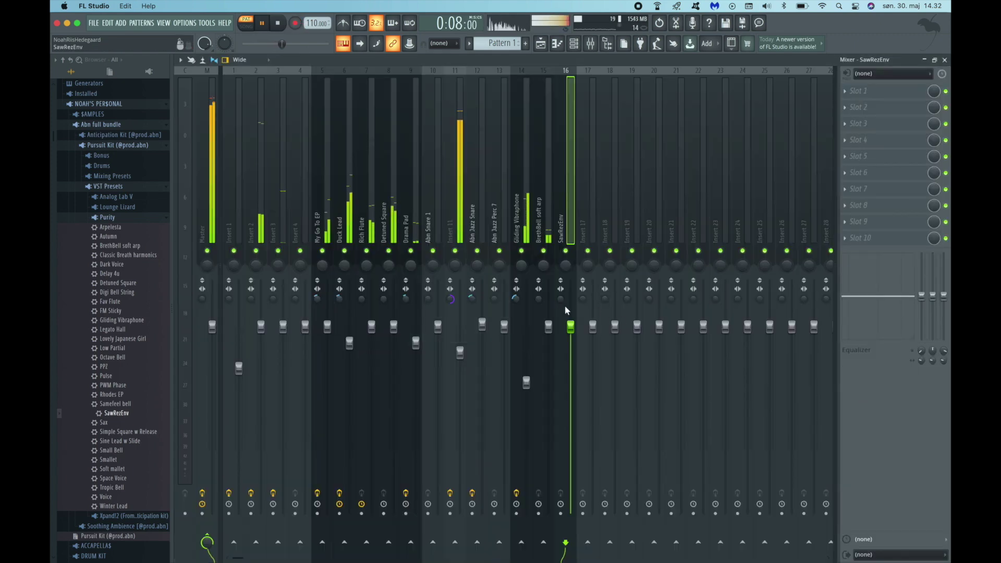
pyautogui.scroll(-2, 561, 300)
pyautogui.click(116, 232)
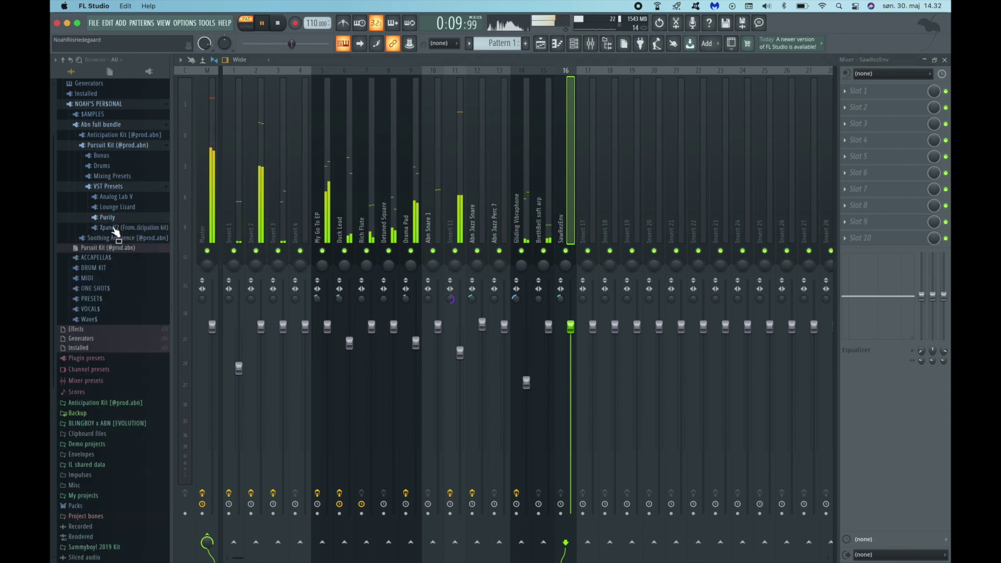
pyautogui.click(111, 176)
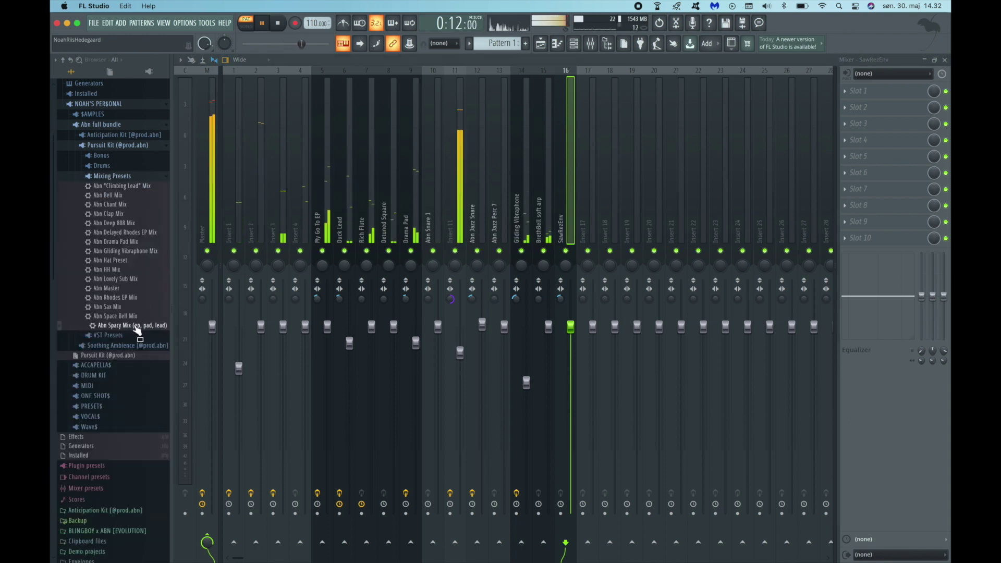
pyautogui.moveTo(137, 329); pyautogui.dragTo(565, 204)
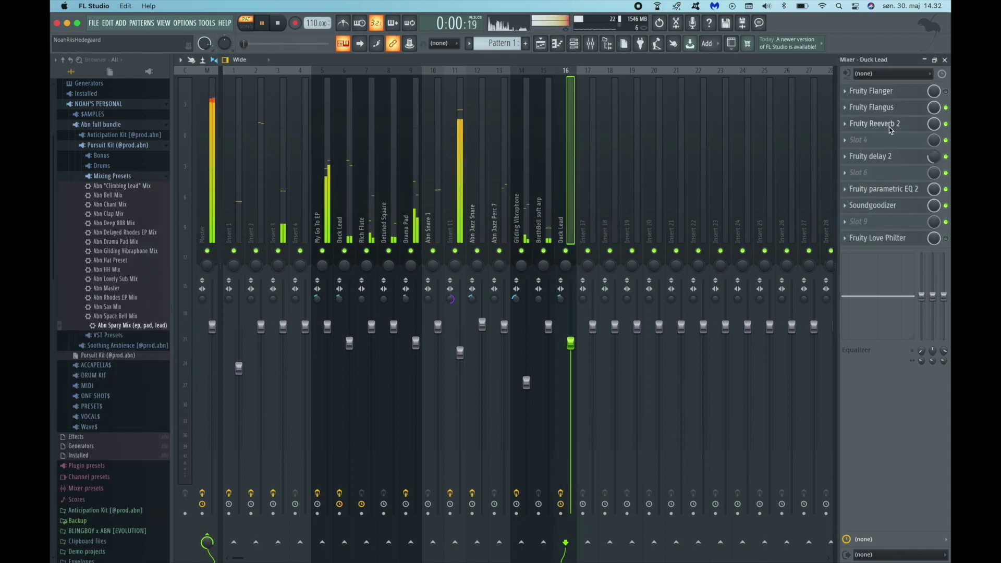
pyautogui.click(945, 61)
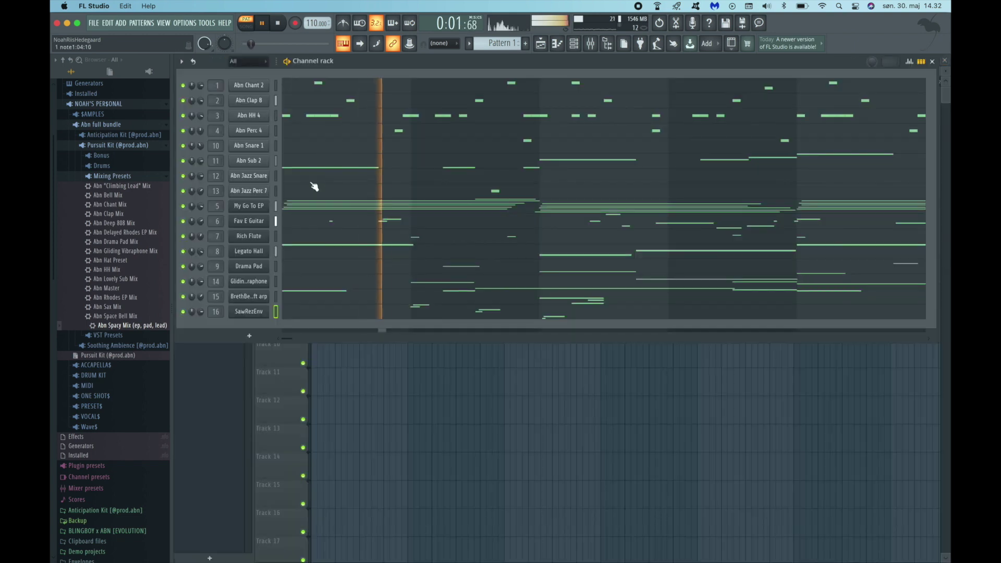
# Nudge the F5 and G5 notes at bar 3 of the SawRezEnv melody slightly earlier to tighten their timing.
pyautogui.click(319, 312)
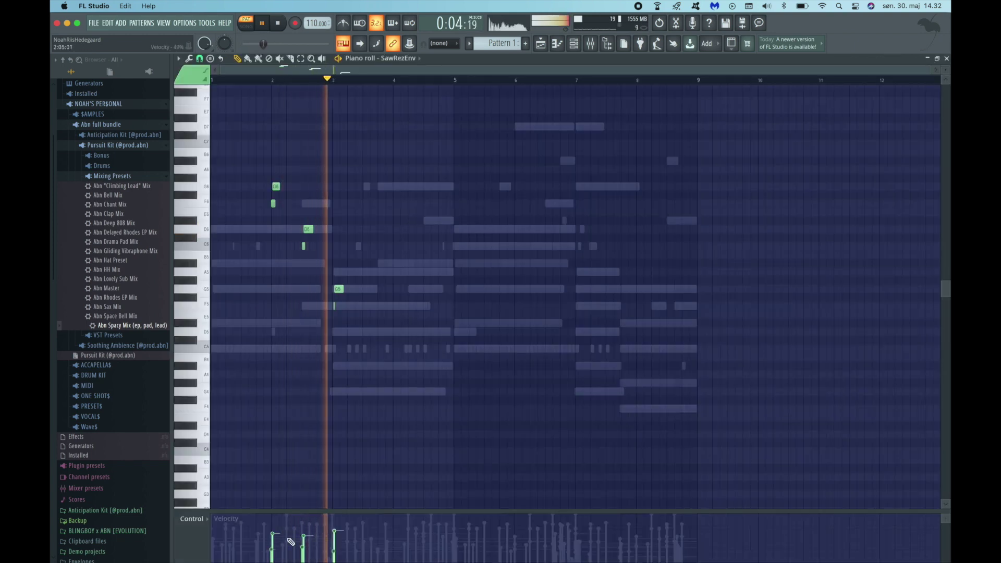
pyautogui.press('super+a')
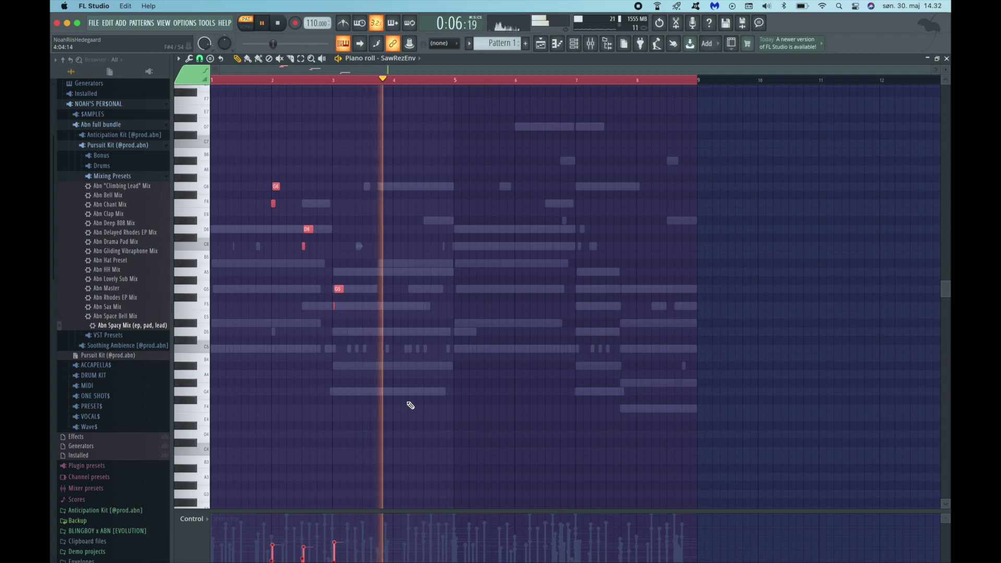
pyautogui.hotkey('ctrl', 'd')
pyautogui.scroll(4, 326, 276)
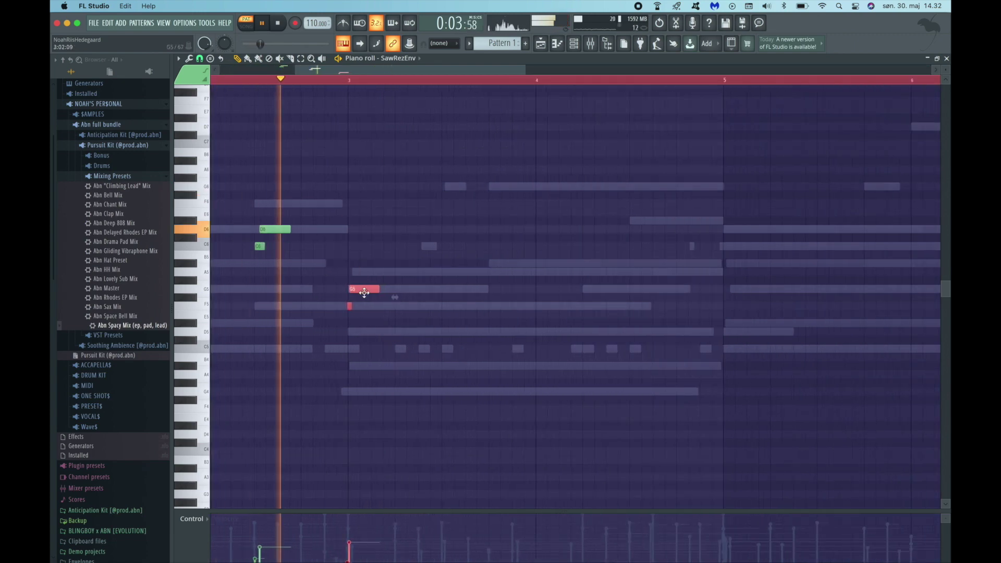
pyautogui.hotkey('ctrl', 'd')
pyautogui.scroll(-3, 378, 308)
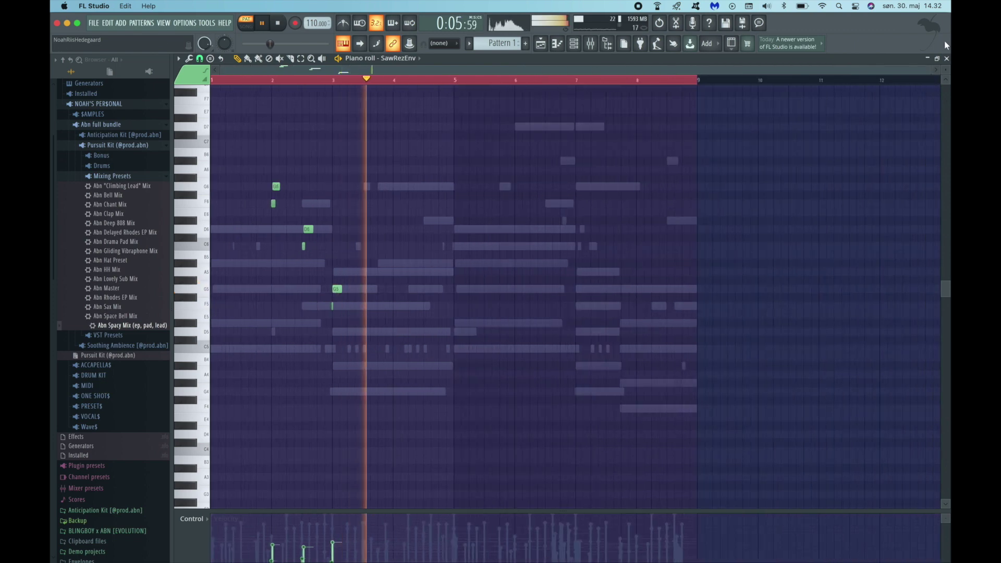
pyautogui.press('F7')
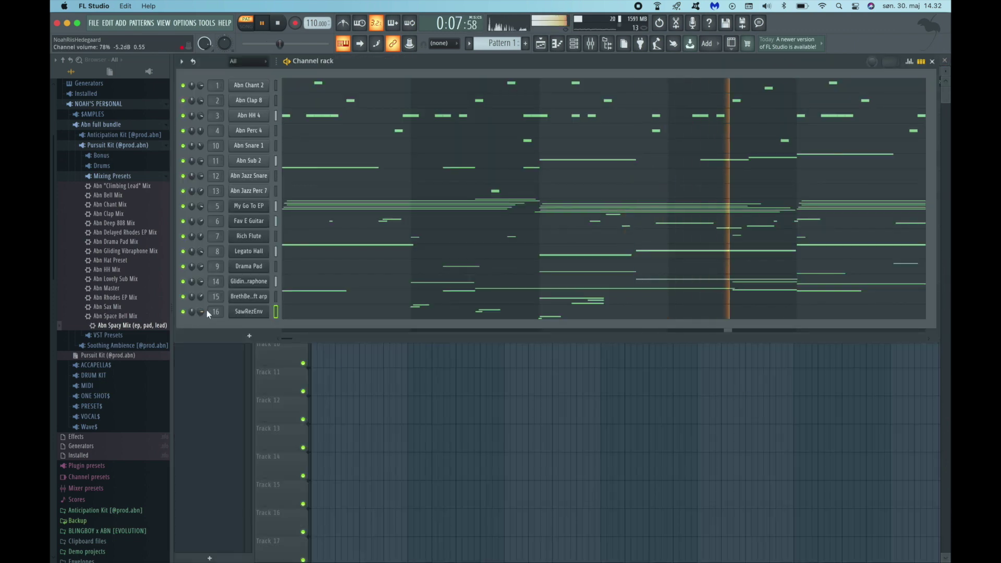
# Enable Fruity Love Philter on mixer track 16 with its Default preset and raise the track's fader.
pyautogui.press('F9')
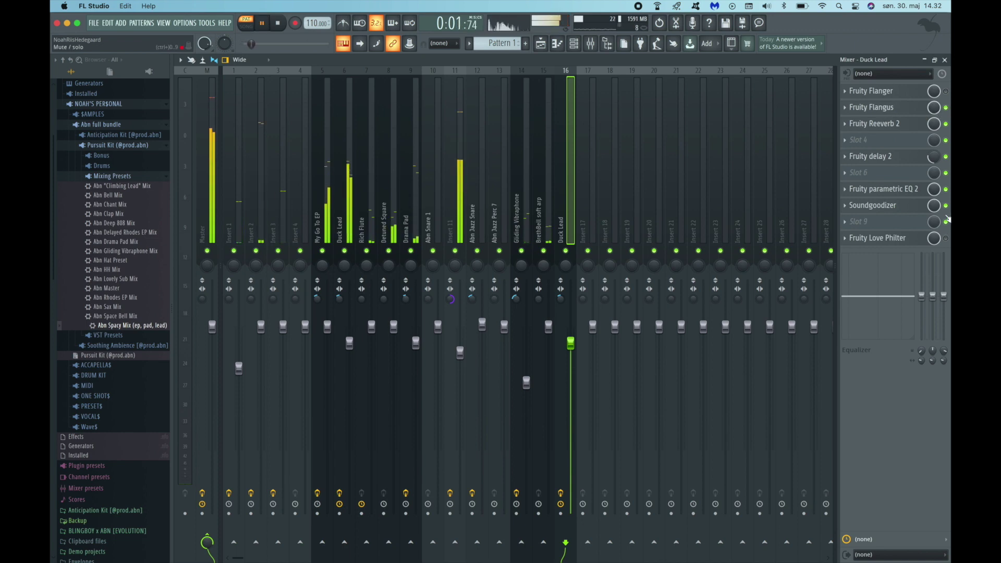
pyautogui.click(895, 240)
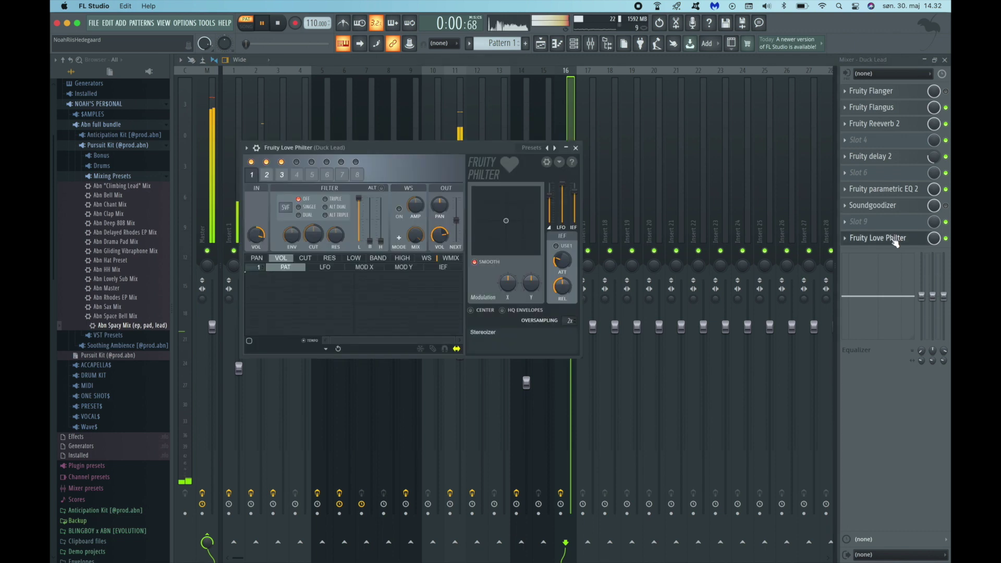
pyautogui.click(570, 160)
pyautogui.click(576, 151)
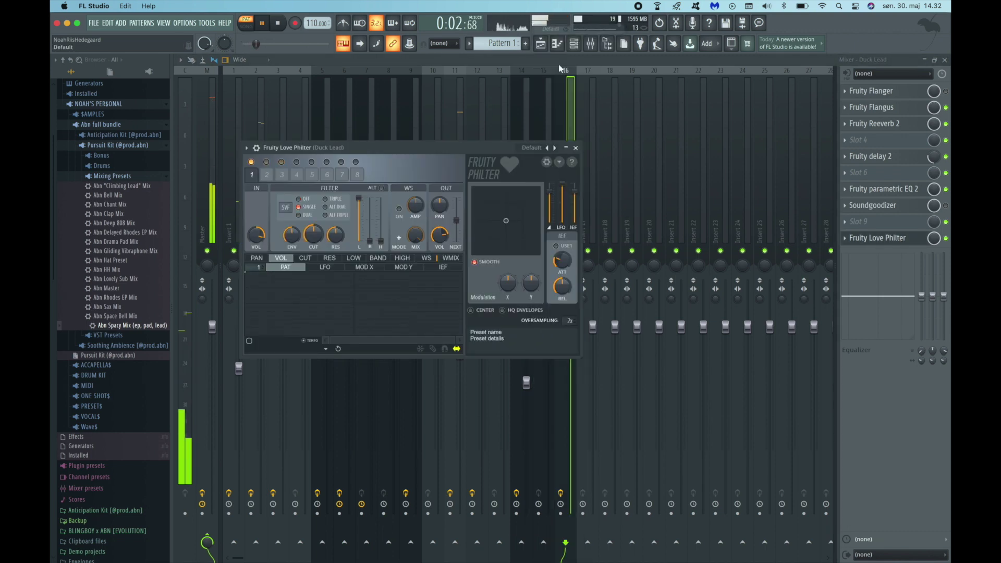
pyautogui.click(575, 148)
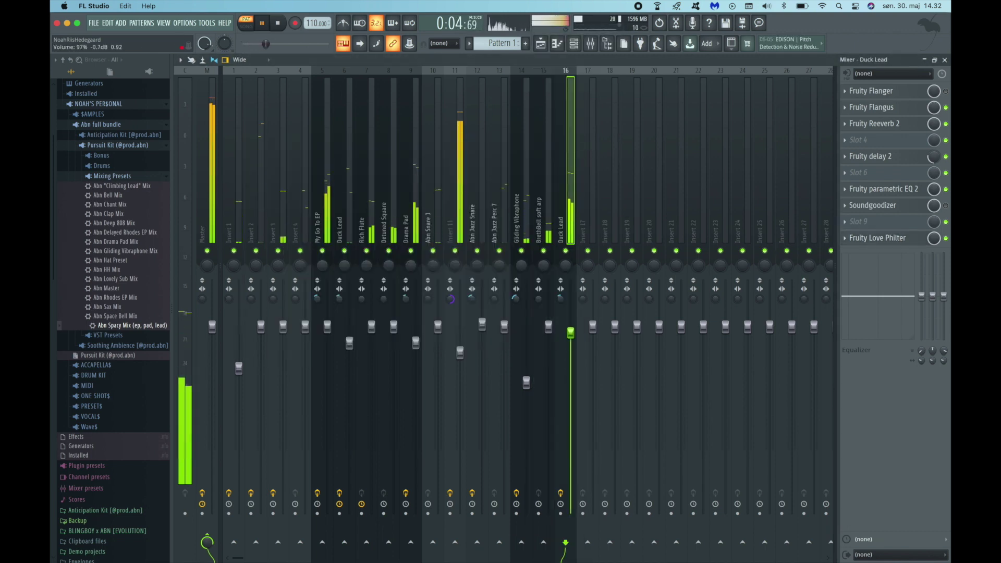
# Check the Fruity Reeverb 2 settings on mixer track 16 and adjust the mix level of Fruity delay 2.
pyautogui.click(919, 127)
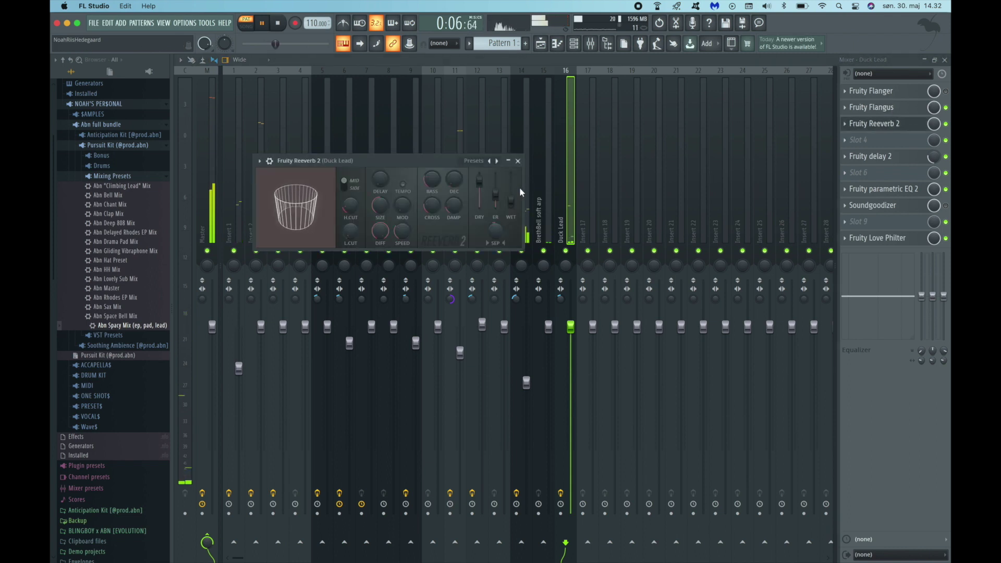
pyautogui.click(519, 161)
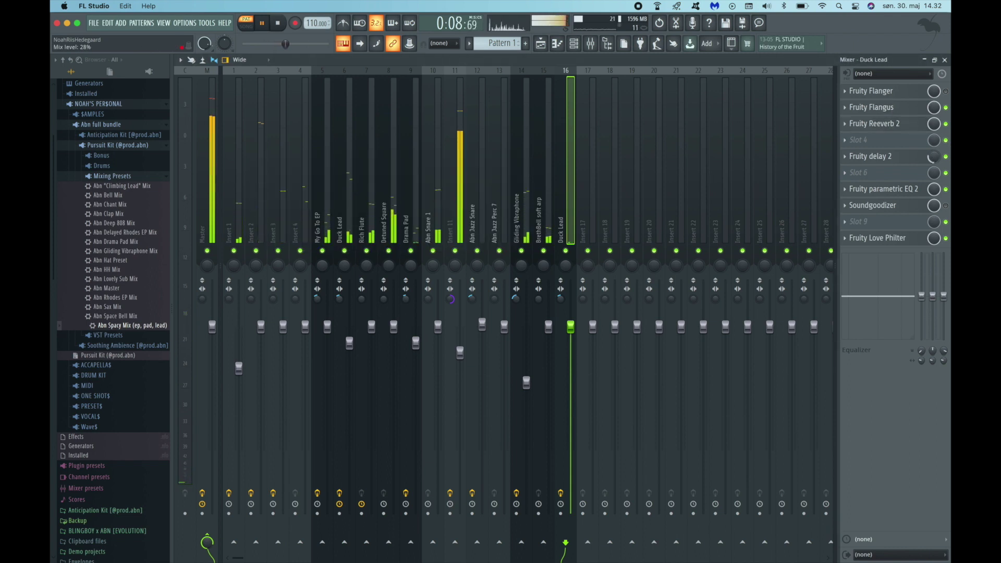
# Reshape the track's Fruity parametric EQ 2 by lowering the low-cut and high-cut frequencies and boosting band 3 near 182 Hz.
pyautogui.click(914, 192)
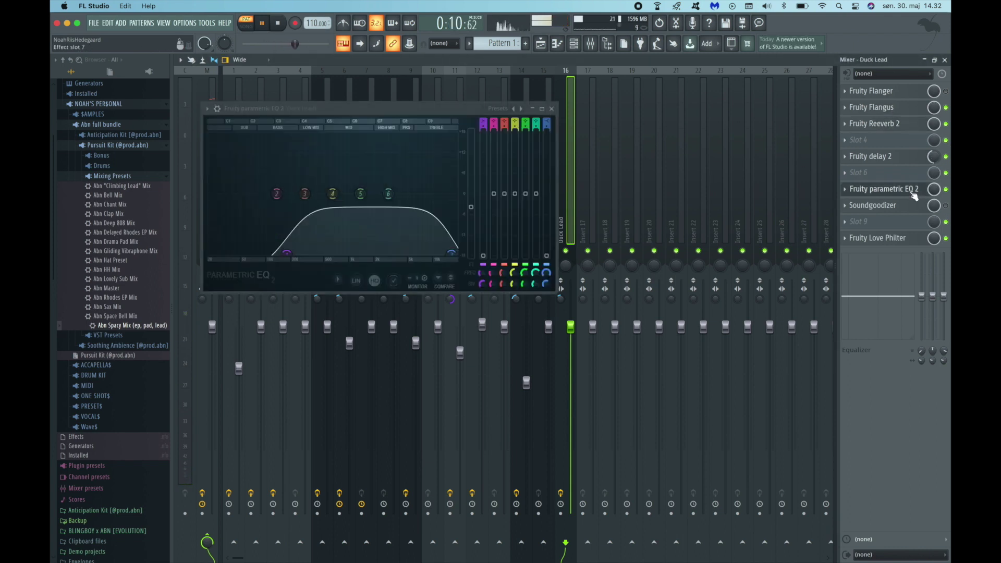
pyautogui.moveTo(296, 256); pyautogui.dragTo(293, 218)
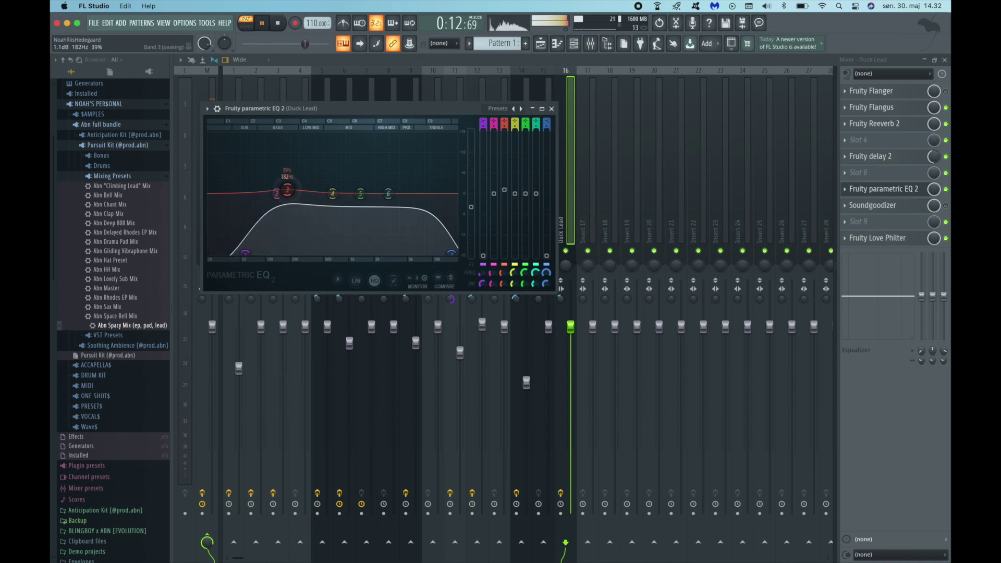
pyautogui.moveTo(452, 254); pyautogui.dragTo(408, 253)
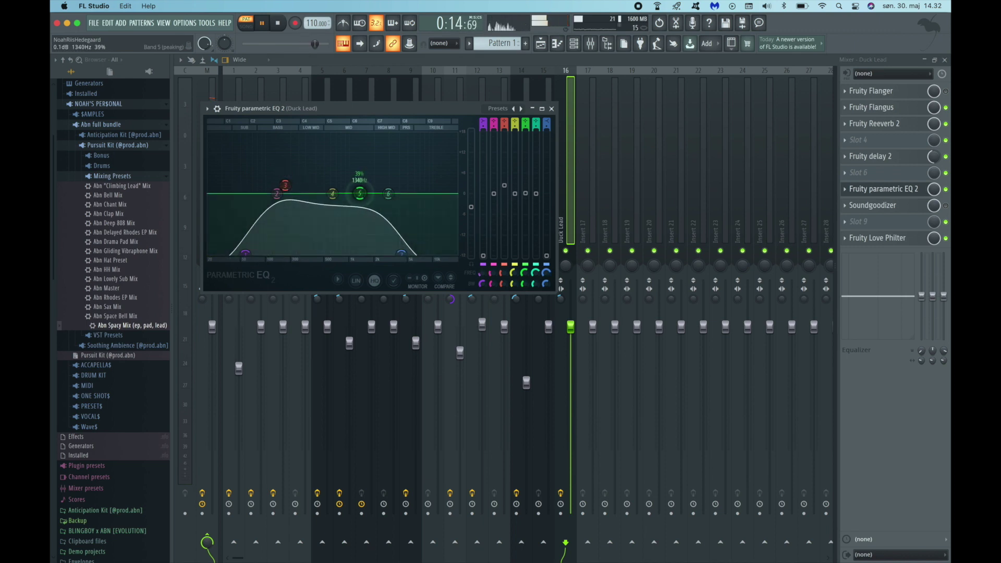
pyautogui.moveTo(333, 186); pyautogui.dragTo(328, 187)
pyautogui.click(551, 110)
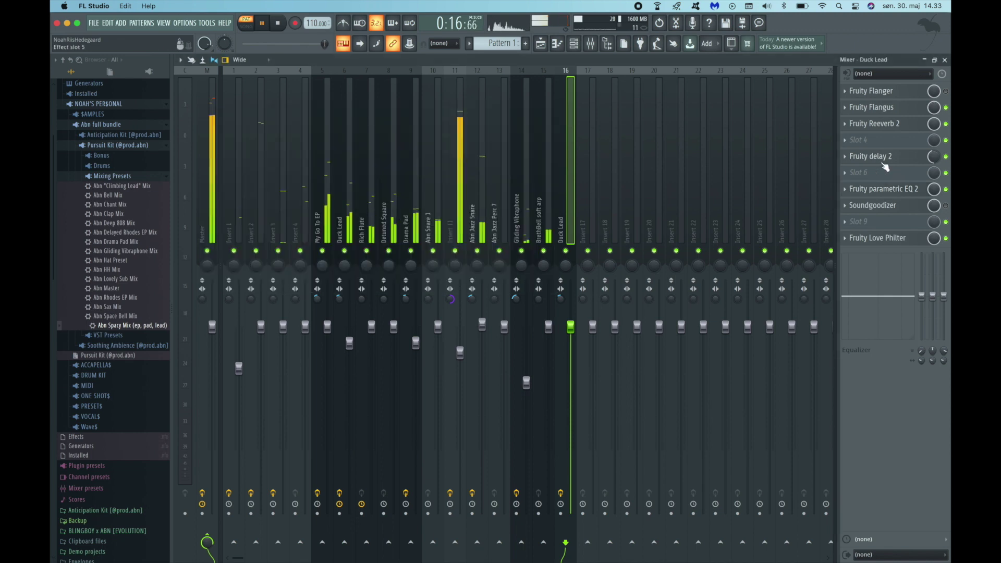
# Close the mixer, collapse the Mixing Presets folder and split Pattern 1 into separate patterns by channel.
pyautogui.click(944, 59)
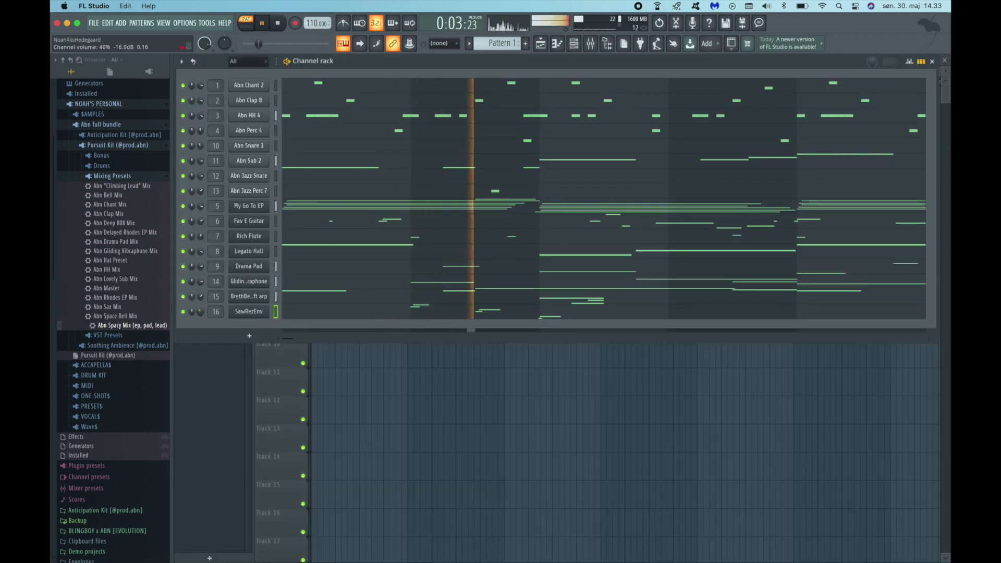
pyautogui.click(112, 175)
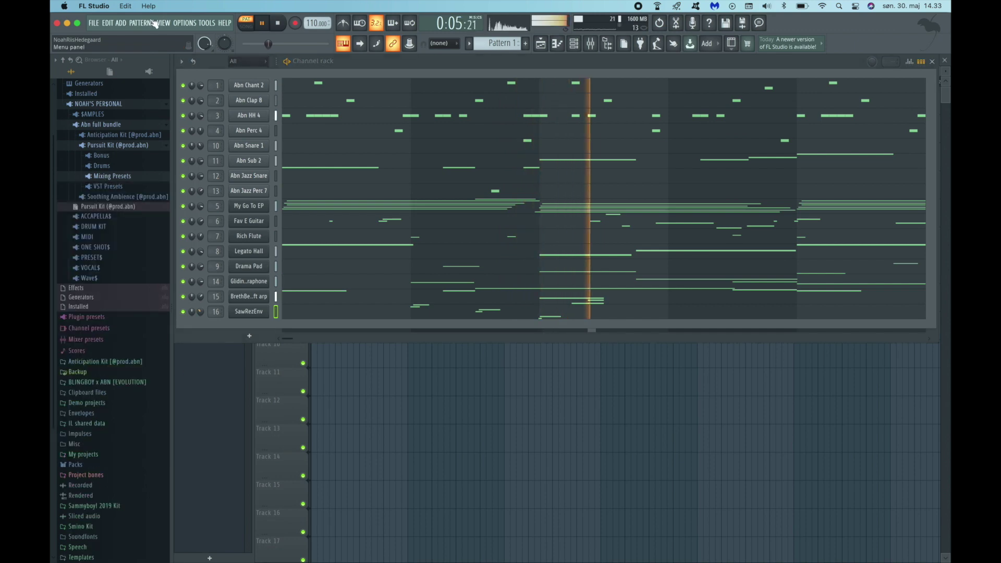
pyautogui.click(155, 23)
pyautogui.click(221, 186)
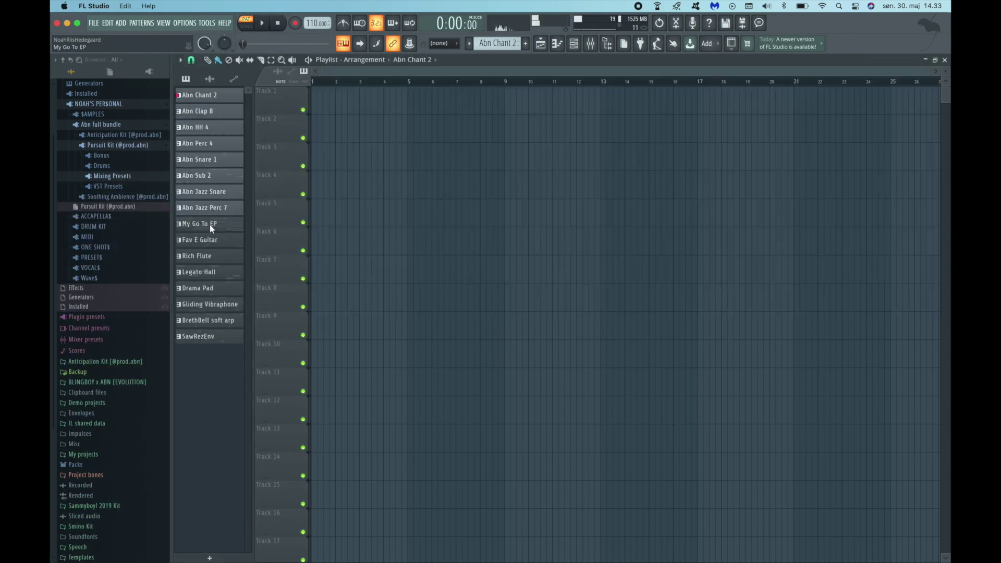
# Place the My Go To EP pattern at bar 1 on Track 1 and repeat it three times to fill up to bar 33.
pyautogui.click(350, 118)
pyautogui.moveTo(391, 130); pyautogui.dragTo(319, 83)
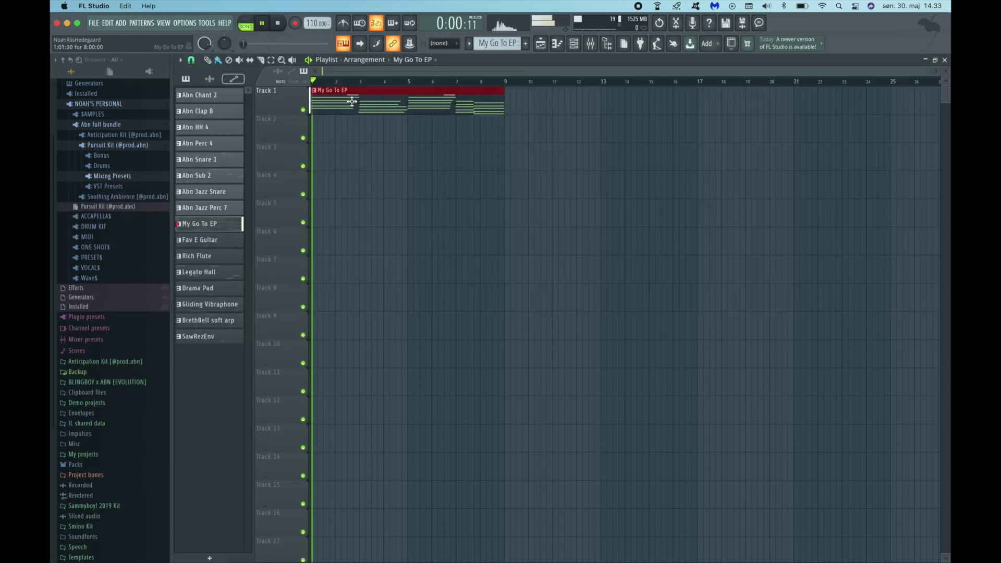
pyautogui.hotkey('ctrl', 'b')
pyautogui.hotkey('ctrl', 'b')
pyautogui.hotkey('ctrl', 'b')
pyautogui.scroll(-3, 437, 134)
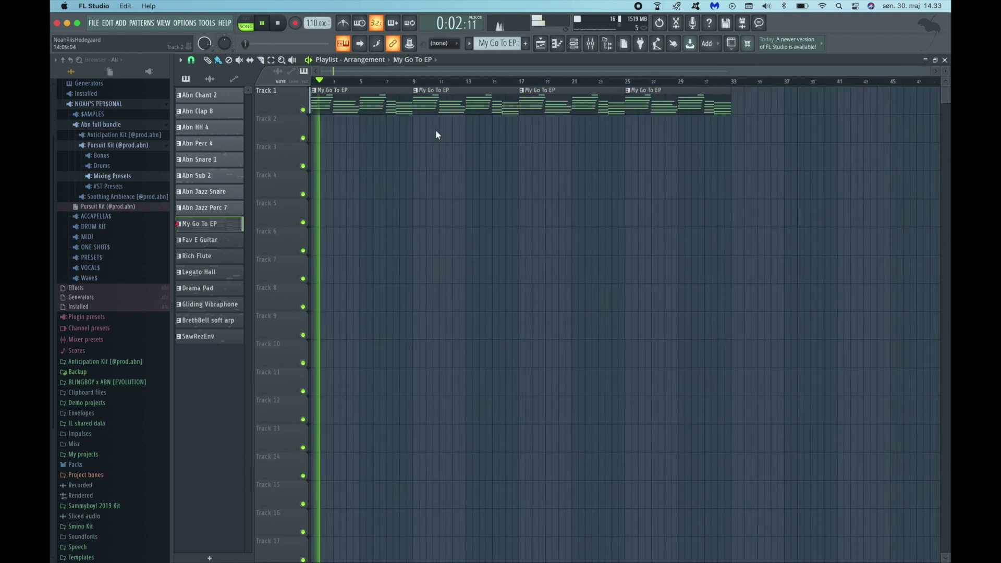
# Place the Fav E Guitar pattern at bar 1 on Track 2 and repeat it three times to fill up to bar 33.
pyautogui.press('space')
pyautogui.click(385, 127)
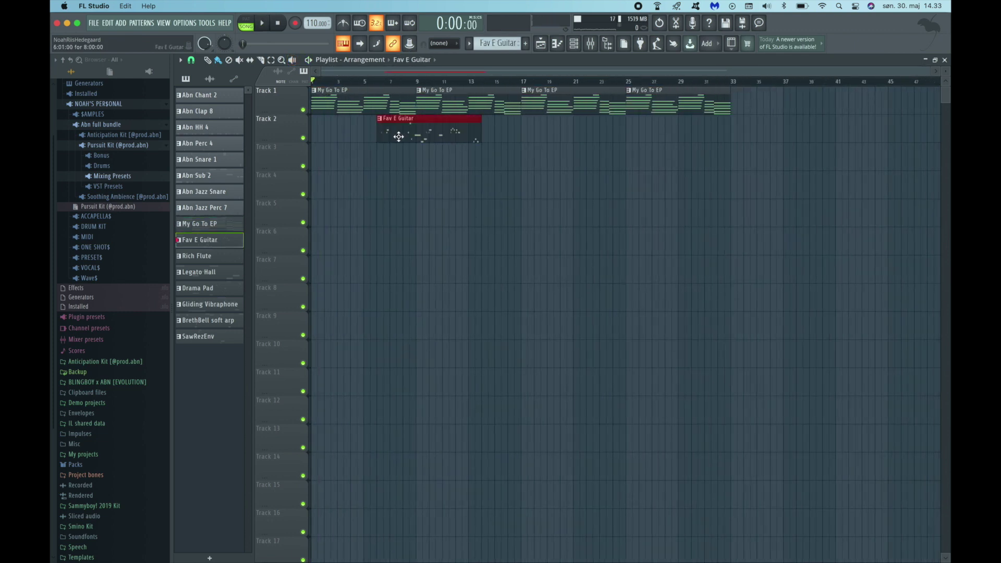
pyautogui.moveTo(397, 134); pyautogui.dragTo(340, 138)
pyautogui.press('space')
pyautogui.hotkey('ctrl', 'b')
pyautogui.hotkey('ctrl', 'b')
pyautogui.hotkey('ctrl', 'b')
# Place the Rich Flute pattern at bar 1 on Track 3 and repeat it three times to match the tracks above.
pyautogui.click(209, 255)
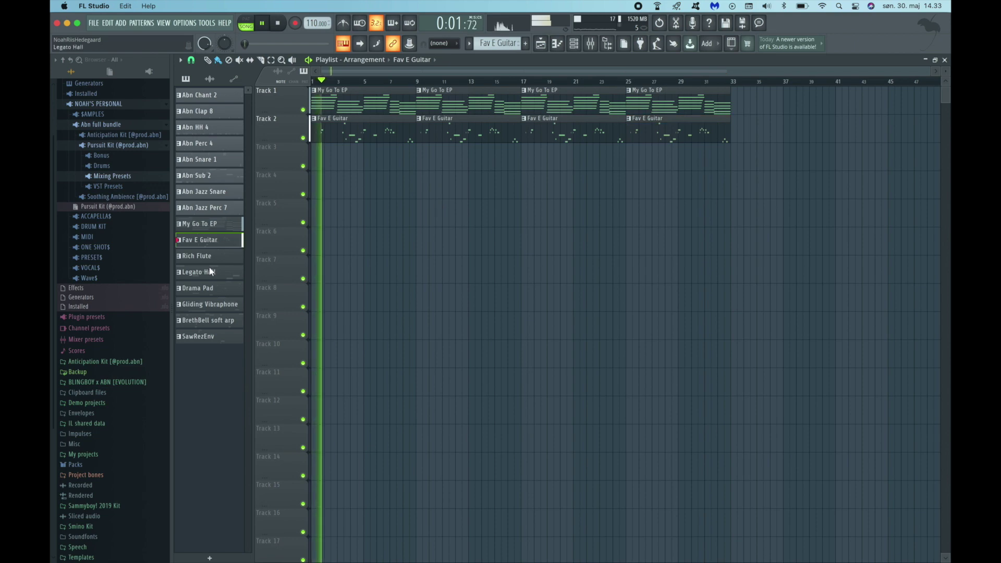
pyautogui.click(207, 60)
pyautogui.click(320, 156)
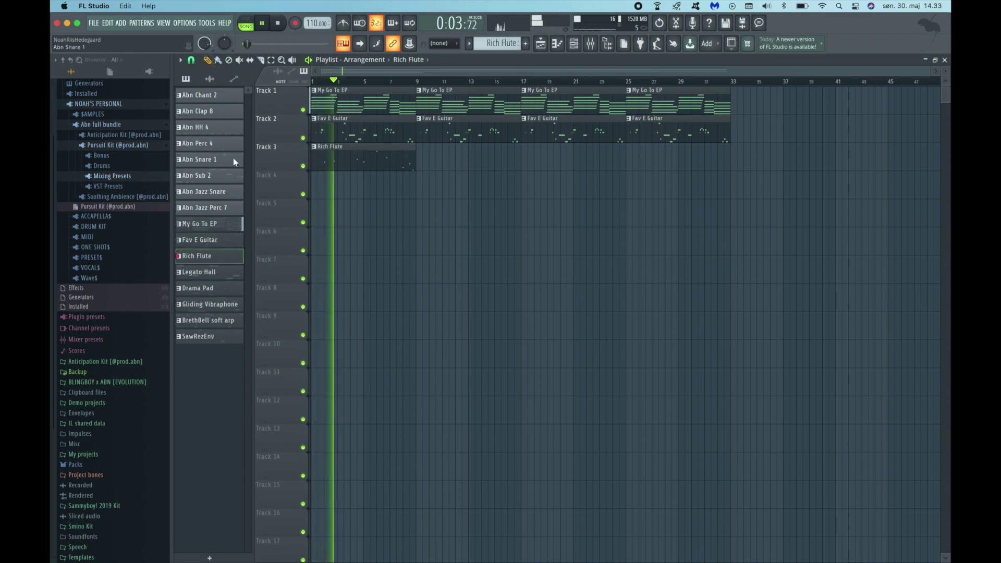
pyautogui.press('space')
pyautogui.hotkey('ctrl', 'b')
pyautogui.hotkey('ctrl', 'b')
pyautogui.hotkey('ctrl', 'b')
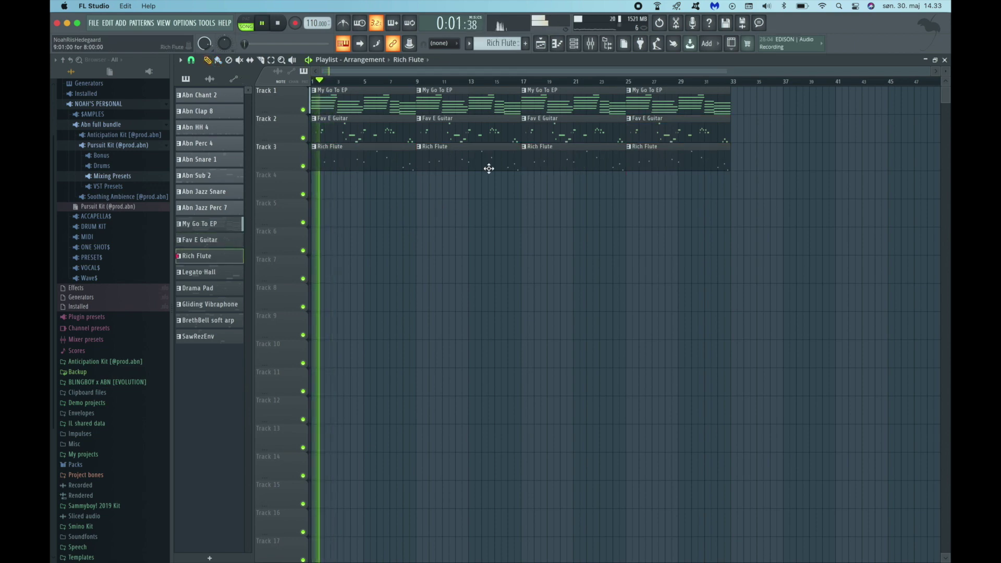
# Delete the Rich Flute and Fav E Guitar clips from bar 17 onward.
pyautogui.moveTo(521, 159); pyautogui.dragTo(731, 163)
pyautogui.press('Delete')
pyautogui.moveTo(522, 131); pyautogui.dragTo(731, 136)
pyautogui.press('Delete')
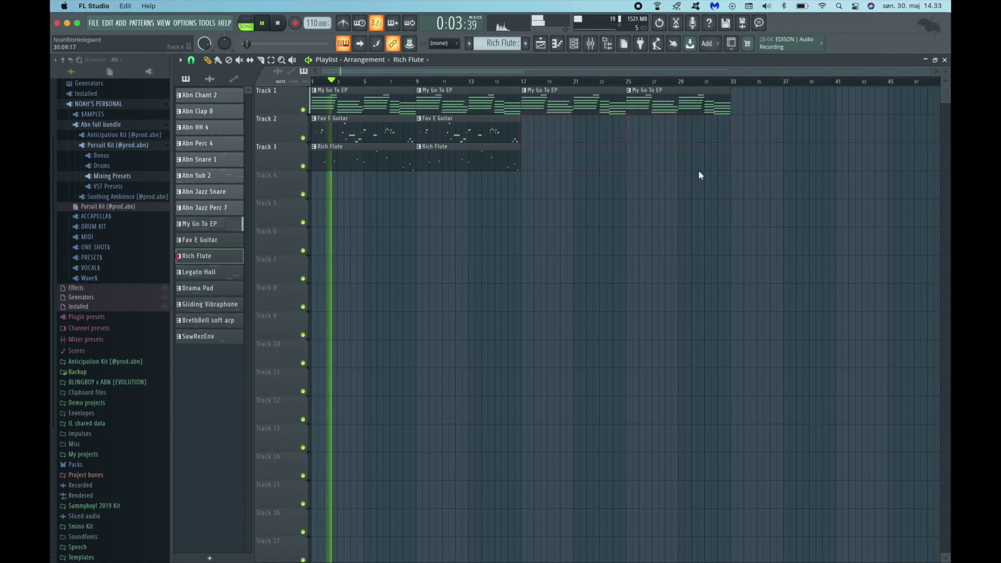
# Place the Legato Hall pattern at bar 1 on Track 4 and duplicate it once to bar 9.
pyautogui.click(204, 272)
pyautogui.press('space')
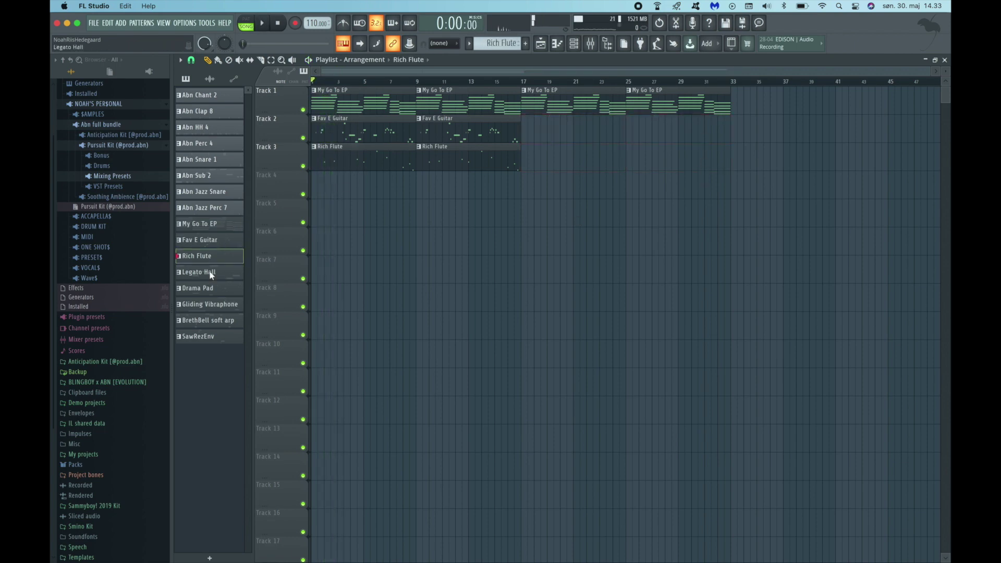
pyautogui.click(324, 185)
pyautogui.hotkey('ctrl', 'b')
pyautogui.press('space')
pyautogui.hotkey('ctrl', 'b')
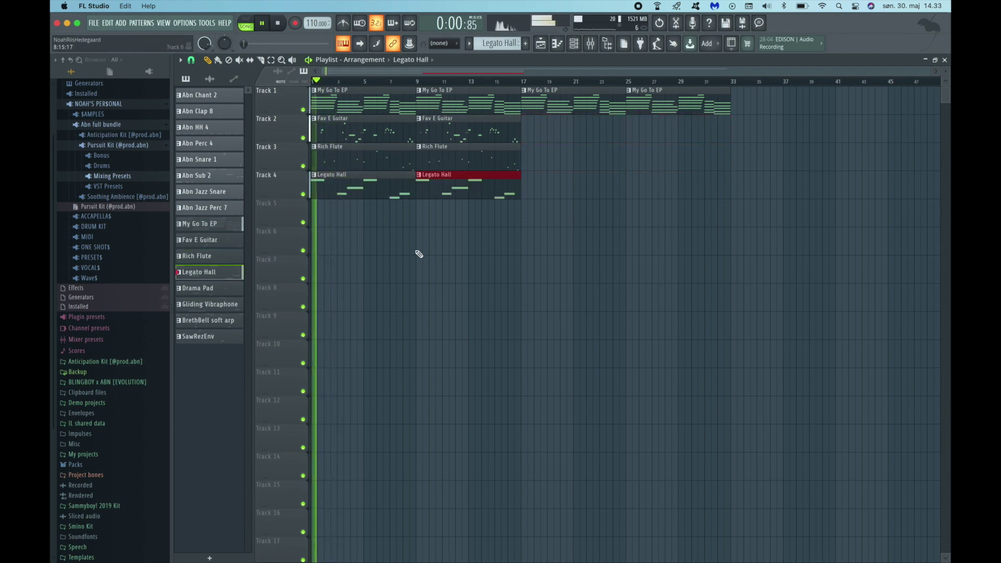
pyautogui.hotkey('ctrl', 'd')
# Solo the Detuned Square mixer track to lower its fader, then restore the other tracks and close the mixer.
pyautogui.press('F9')
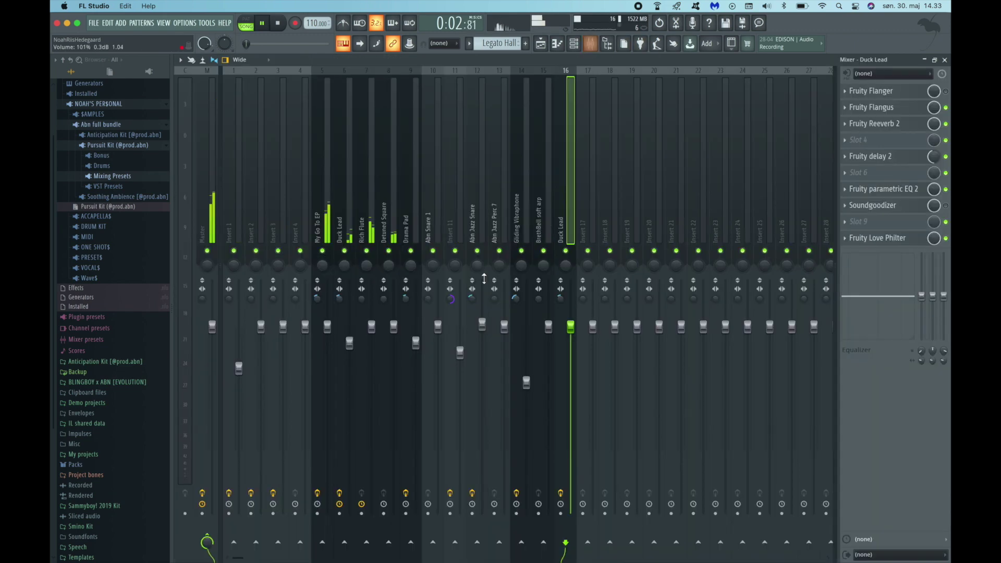
pyautogui.click(347, 203)
pyautogui.click(359, 210)
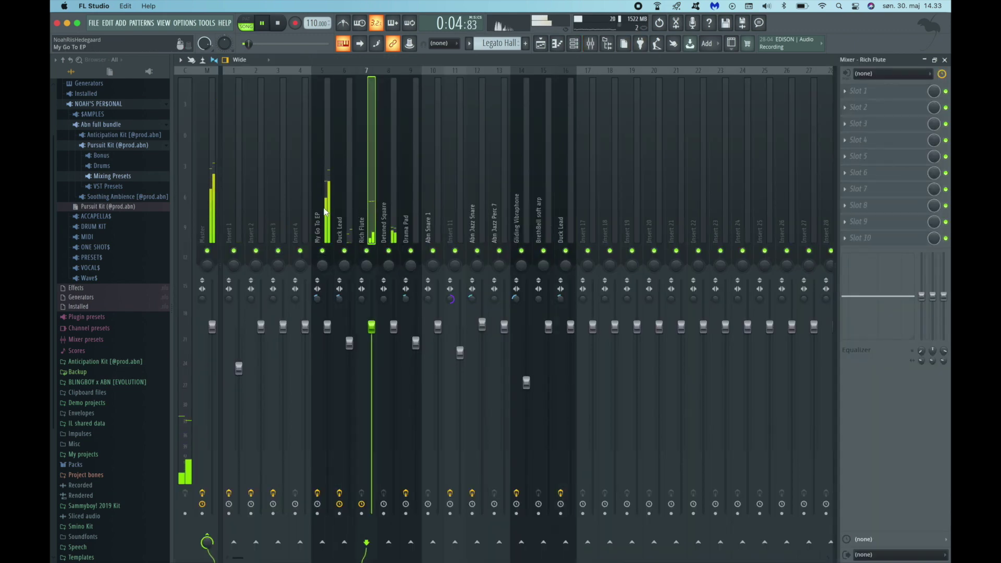
pyautogui.click(327, 326)
pyautogui.click(350, 248)
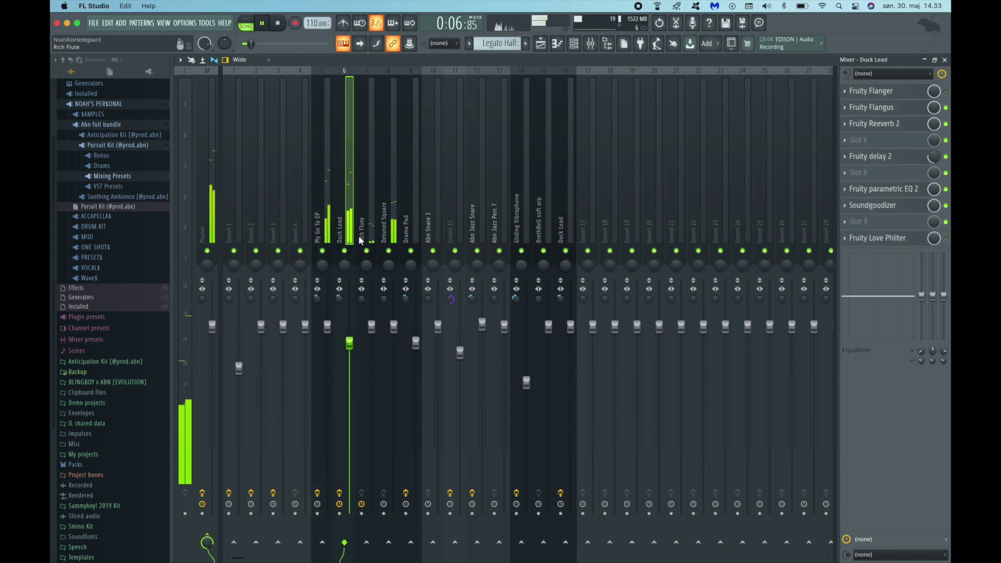
pyautogui.rightClick(390, 251)
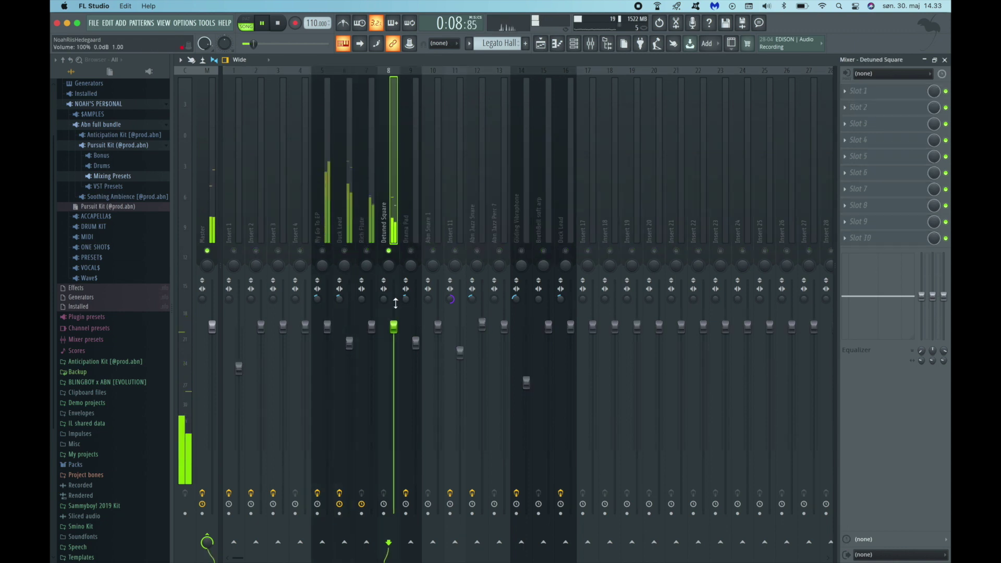
pyautogui.rightClick(390, 253)
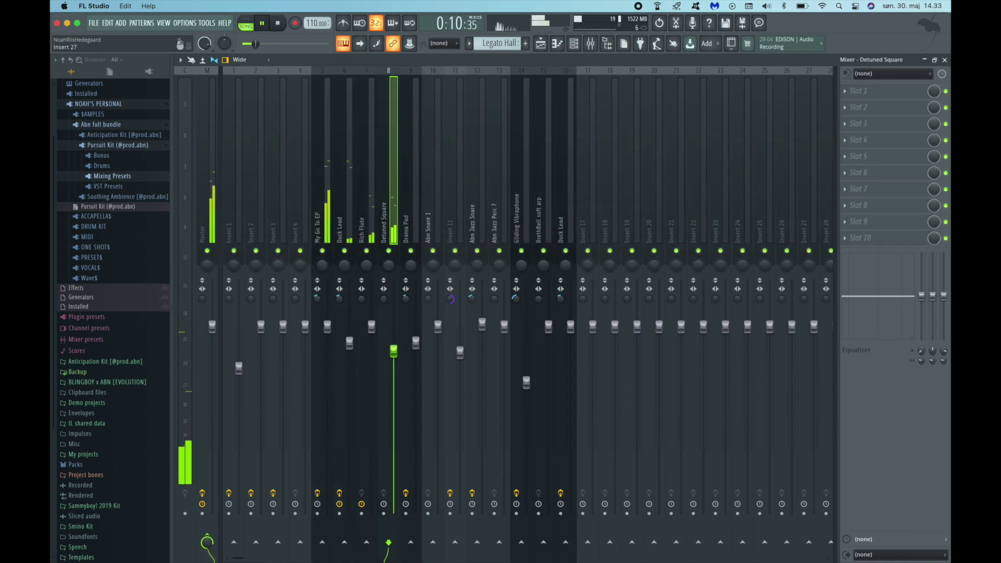
pyautogui.click(944, 60)
pyautogui.press('space')
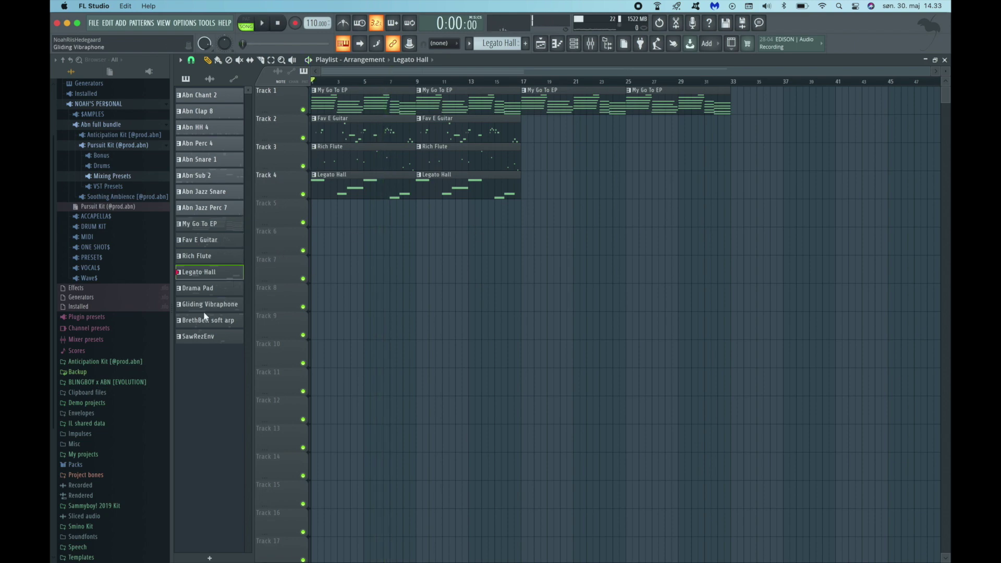
# Place the Drama Pad pattern at bar 17 on Track 5 and duplicate it once to bar 25.
pyautogui.moveTo(370, 215); pyautogui.dragTo(529, 225)
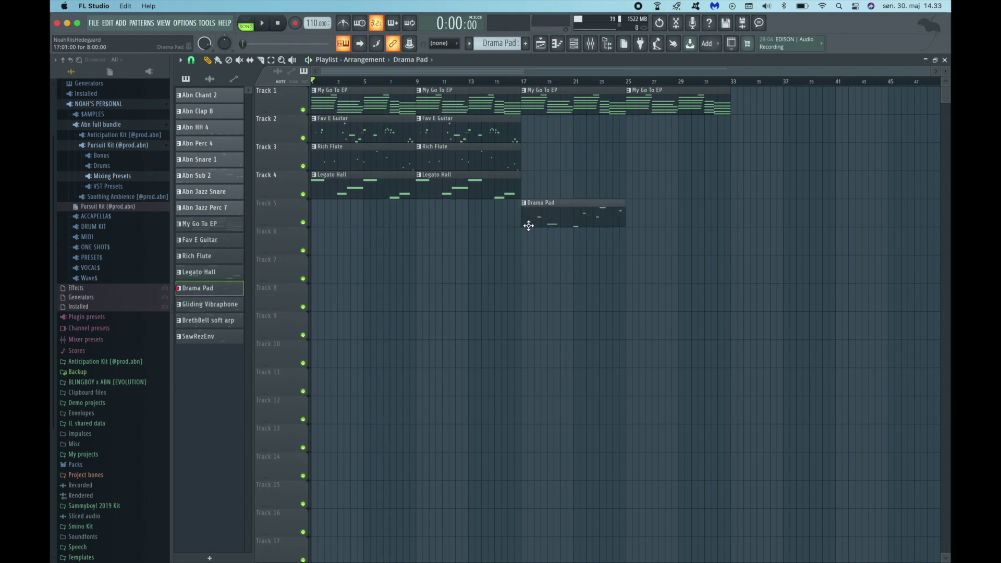
pyautogui.press('super+b')
pyautogui.press('super+space')
pyautogui.press('Escape')
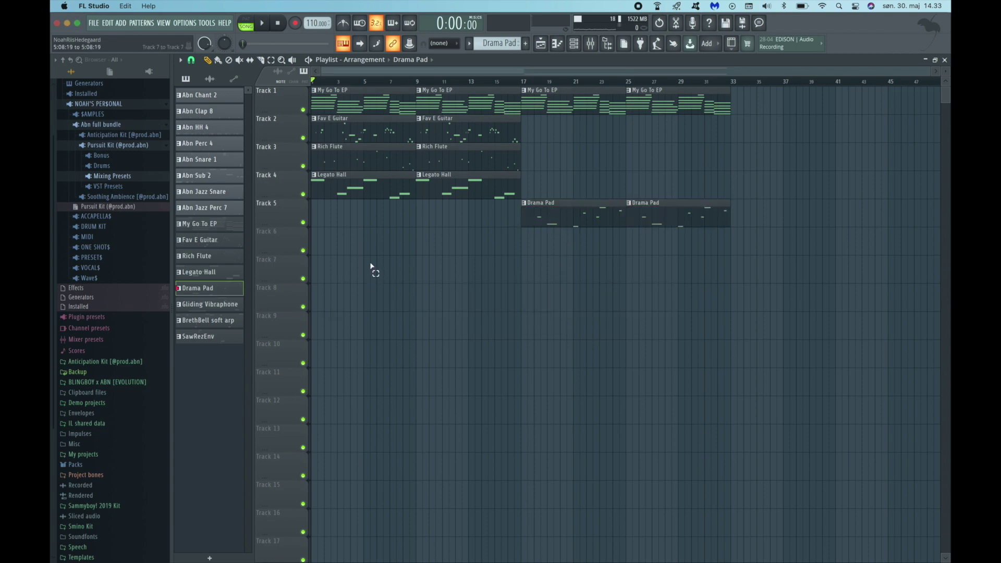
# Place the Gliding Vibraphone pattern at bar 17 on Track 6 and duplicate it once to bar 25.
pyautogui.click(188, 305)
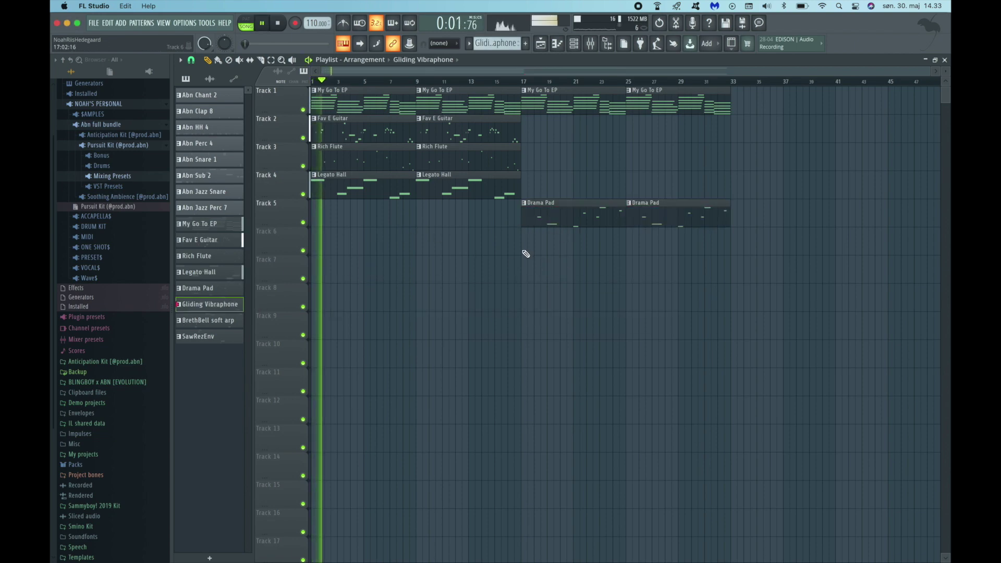
pyautogui.click(544, 250)
pyautogui.press('super+b')
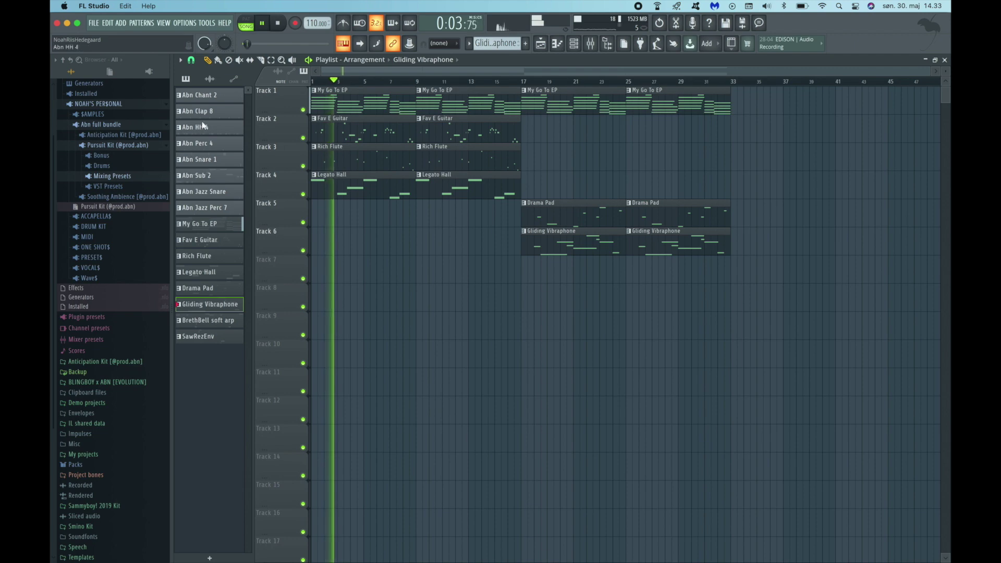
# Place the eight drum and sub patterns from Abn Chant 2 to Abn Jazz Perc 7 at bar 9 on Tracks 7 to 14.
pyautogui.click(206, 97)
pyautogui.keyDown('shift'); pyautogui.click(208, 207); pyautogui.keyUp('shift')
pyautogui.moveTo(208, 208); pyautogui.dragTo(415, 266)
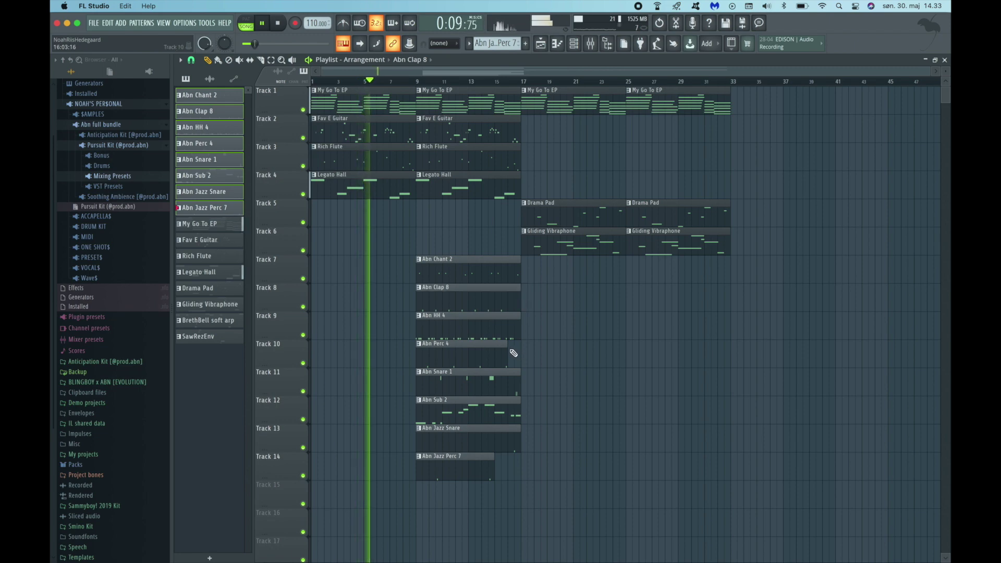
pyautogui.moveTo(521, 349); pyautogui.dragTo(522, 348)
# Move and trim the drum and sub clips to span bars 3 to 9, starting the Abn Clap 8 clip slightly before bar 3.
pyautogui.moveTo(494, 475); pyautogui.dragTo(337, 271)
pyautogui.press('space')
pyautogui.press('super+space')
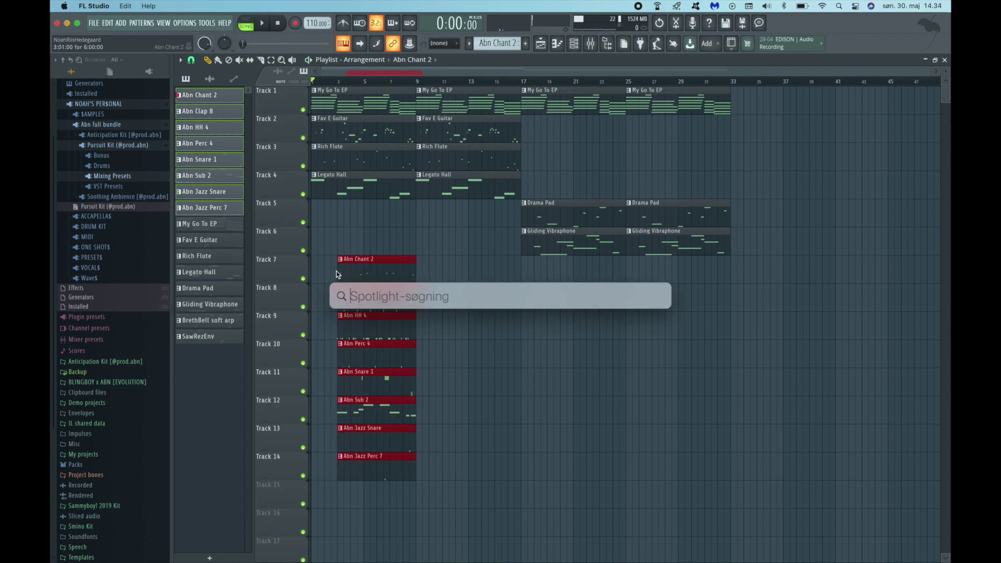
pyautogui.press('Escape')
pyautogui.scroll(2, 336, 295)
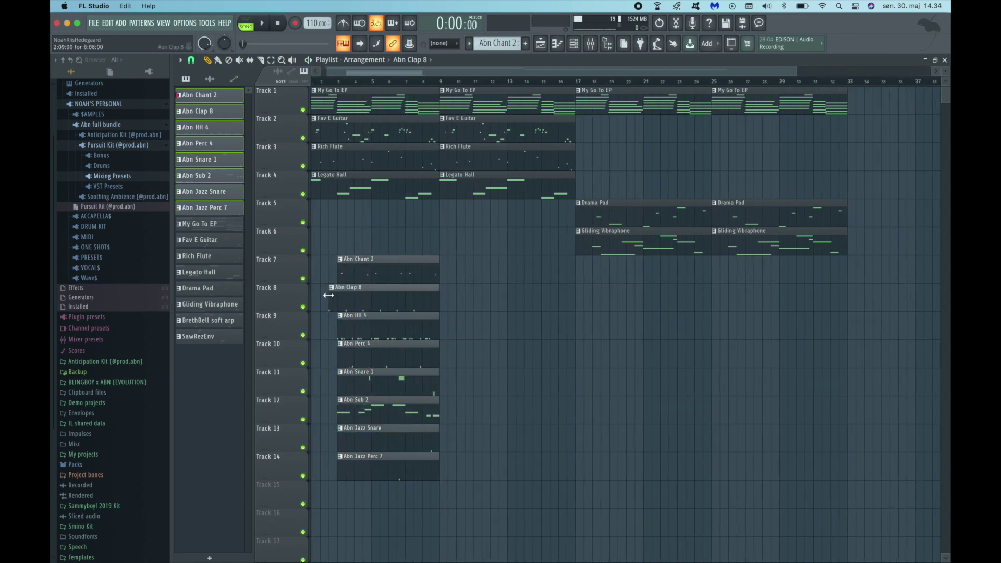
pyautogui.scroll(-1, 349, 266)
# Duplicate the drum and sub clips into the next eight bars and extend the starts of the copies back to bar 9.
pyautogui.moveTo(347, 264); pyautogui.dragTo(402, 480)
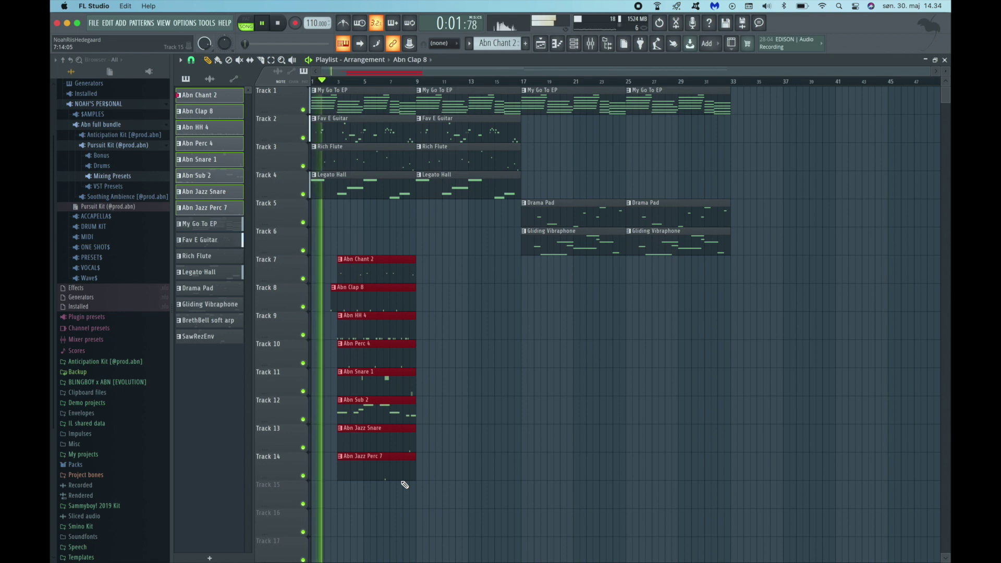
pyautogui.press('super+b')
pyautogui.moveTo(447, 279)
pyautogui.mouseDown()
pyautogui.moveTo(476, 279)
pyautogui.moveTo(456, 285)
pyautogui.mouseUp()
pyautogui.click(443, 284)
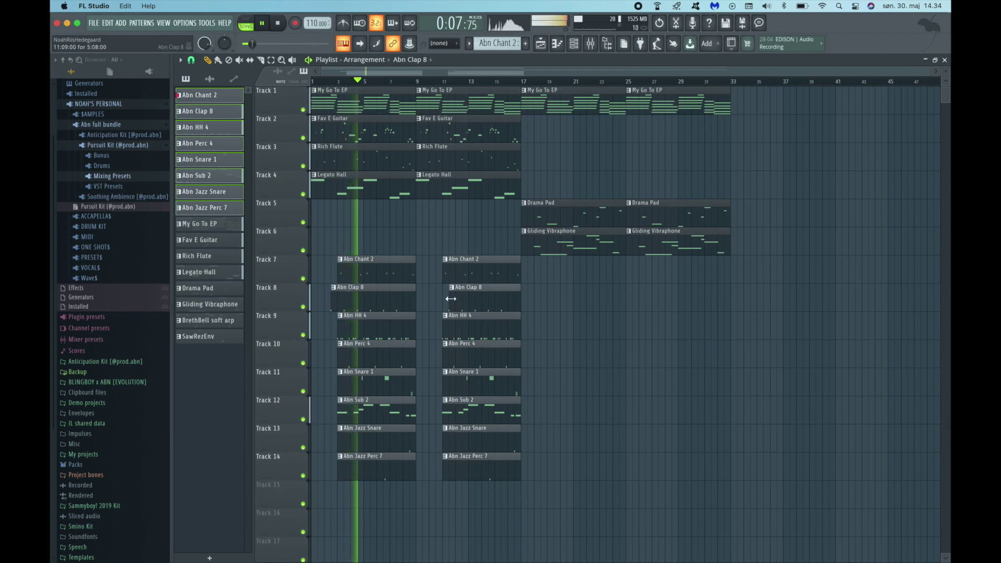
pyautogui.moveTo(443, 256); pyautogui.dragTo(421, 466)
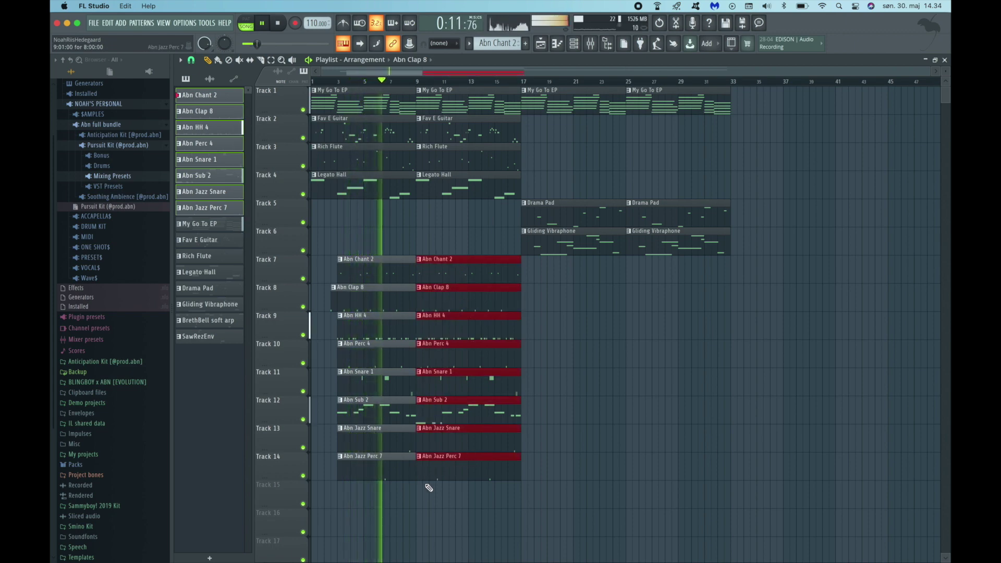
pyautogui.click(437, 502)
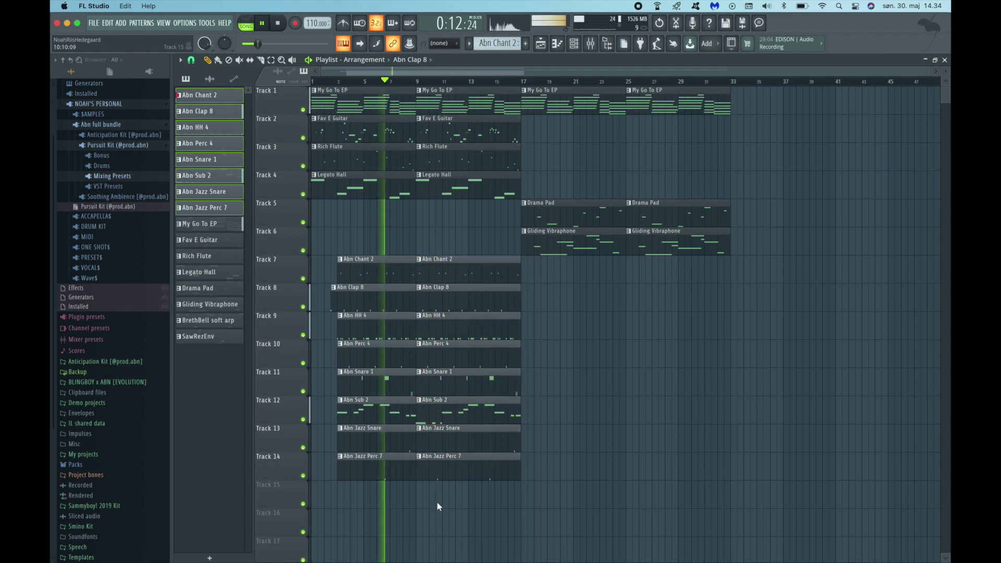
# Place BrethBell soft arp at bar 9 on Track 6 and shift it and all drum and sub clips down one track.
pyautogui.click(214, 320)
pyautogui.moveTo(431, 247); pyautogui.dragTo(362, 528)
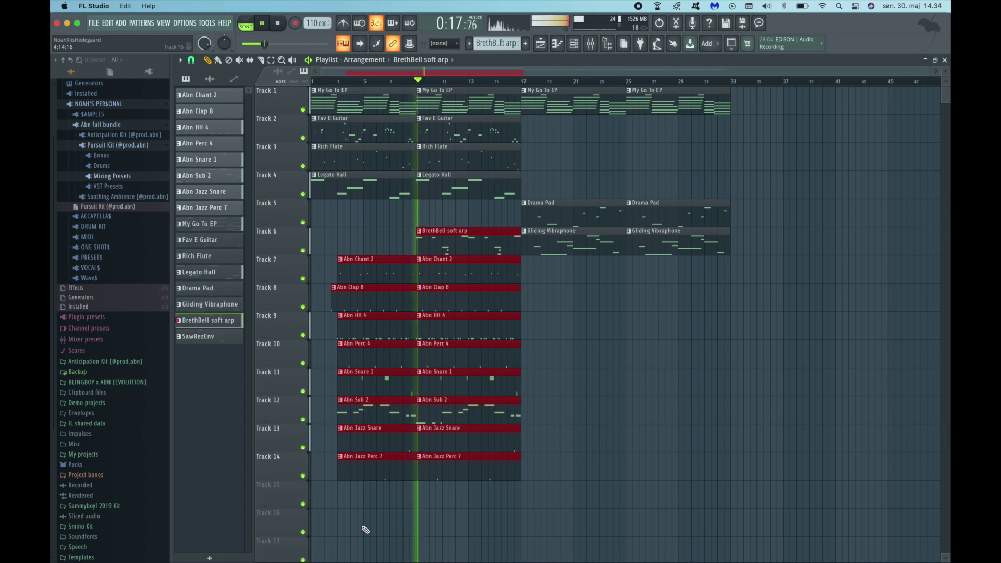
pyautogui.hotkey('shift', 'Down')
pyautogui.click(348, 241)
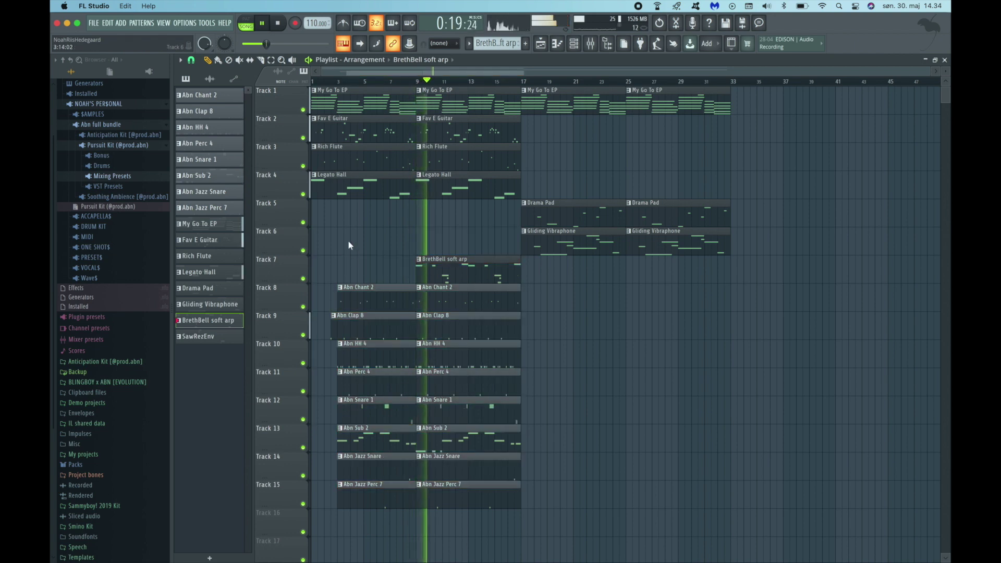
# Add SawRezEnv at bar 9 on Track 6, lengthen it to bar 17 and shift it and all clips below down one track.
pyautogui.click(209, 337)
pyautogui.click(422, 243)
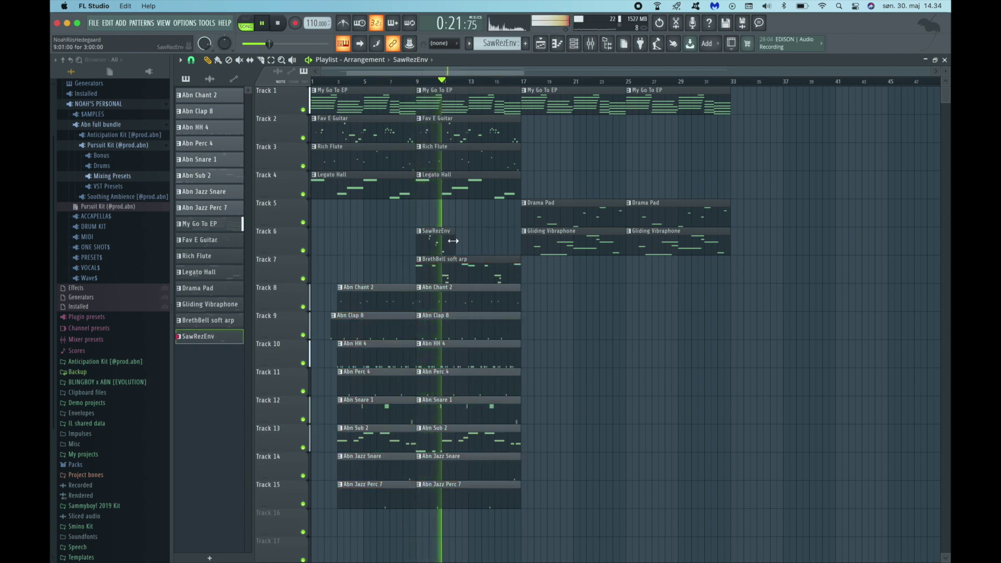
pyautogui.moveTo(501, 241); pyautogui.dragTo(313, 553)
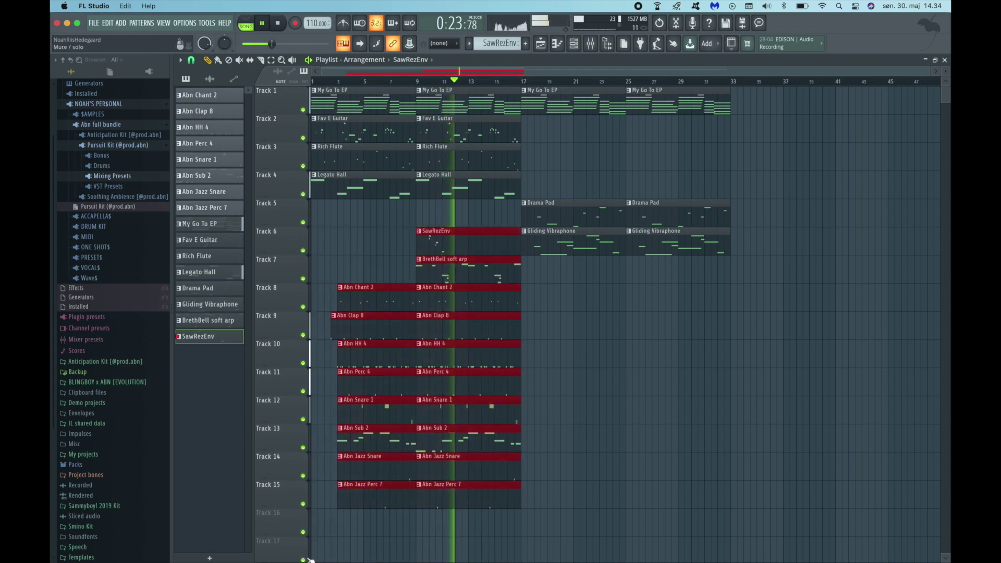
pyautogui.hotkey('shift', 'Down')
pyautogui.click(599, 383)
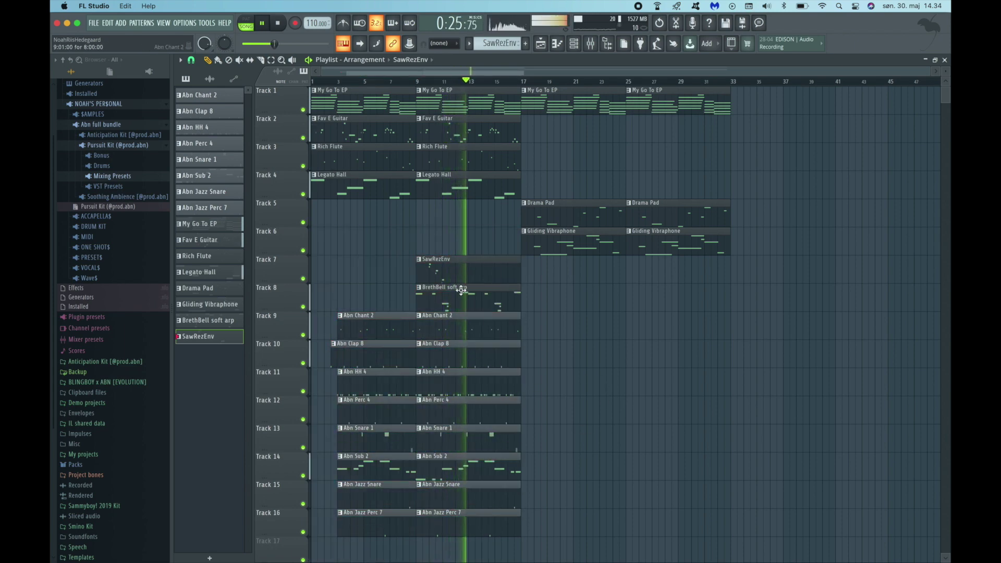
# Duplicate the second Legato Hall clip on Track 4 to bar 17.
pyautogui.click(487, 194)
pyautogui.hotkey('ctrl', 'b')
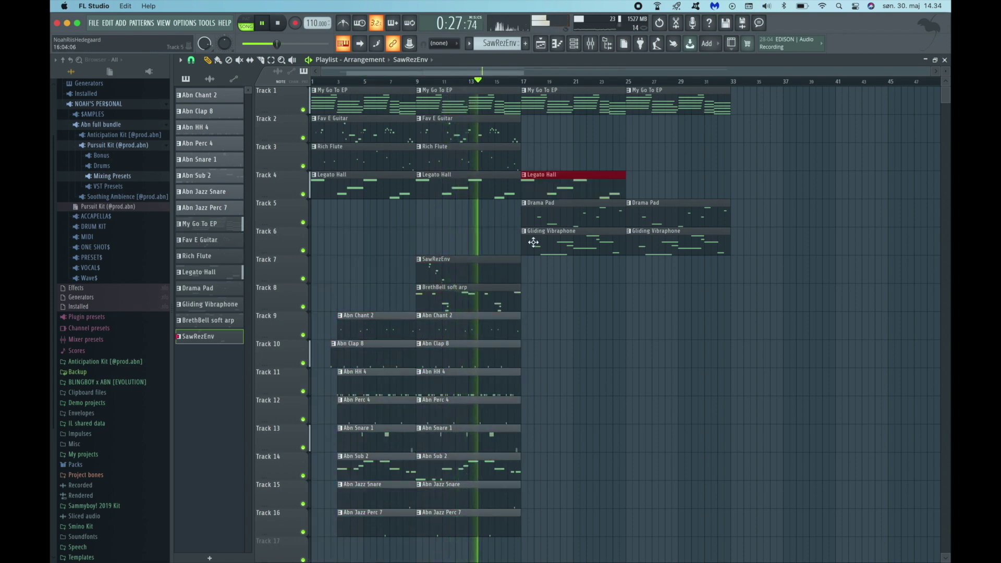
# Duplicate Legato Hall to bar 25 and the drum and sub clips to bar 17, trimming about half a bar off the copies' starts.
pyautogui.hotkey('ctrl', 'b')
pyautogui.moveTo(479, 332); pyautogui.dragTo(482, 542)
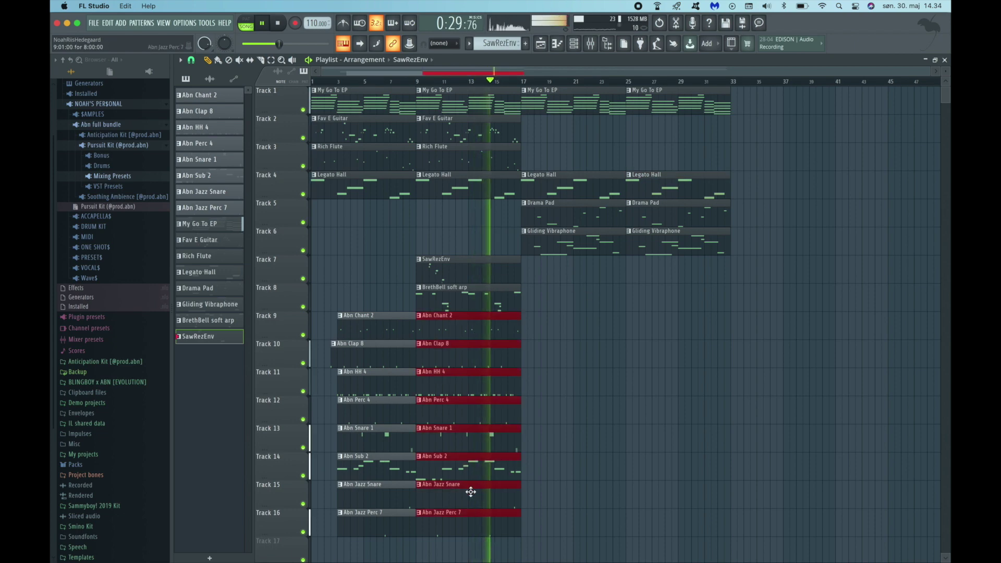
pyautogui.hotkey('ctrl', 'b')
pyautogui.moveTo(524, 333); pyautogui.dragTo(533, 334)
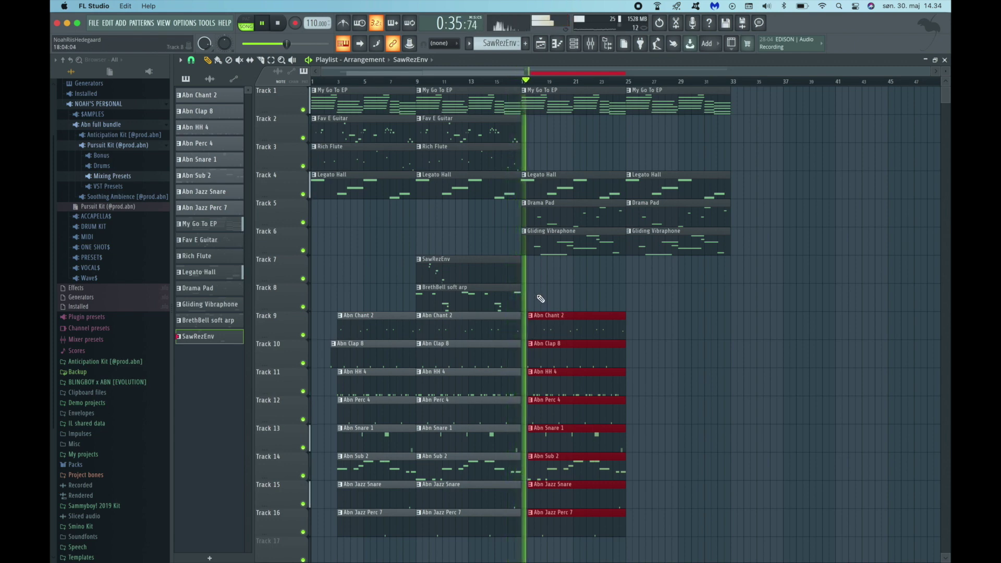
# Duplicate the drum and sub clips once more and extend the starts of the new copies back to bar 25.
pyautogui.hotkey('ctrl', 'b')
pyautogui.moveTo(641, 326); pyautogui.dragTo(629, 326)
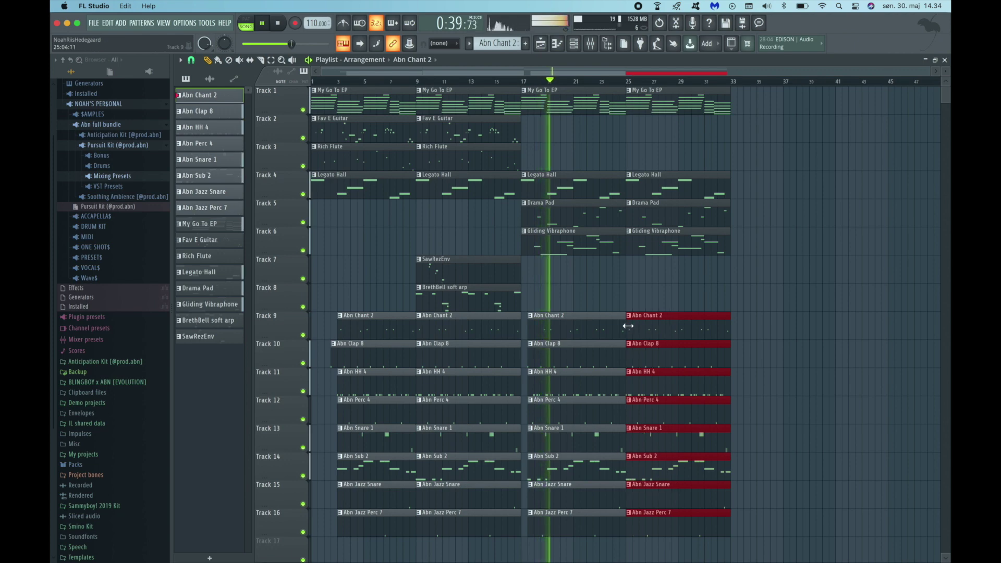
pyautogui.click(637, 279)
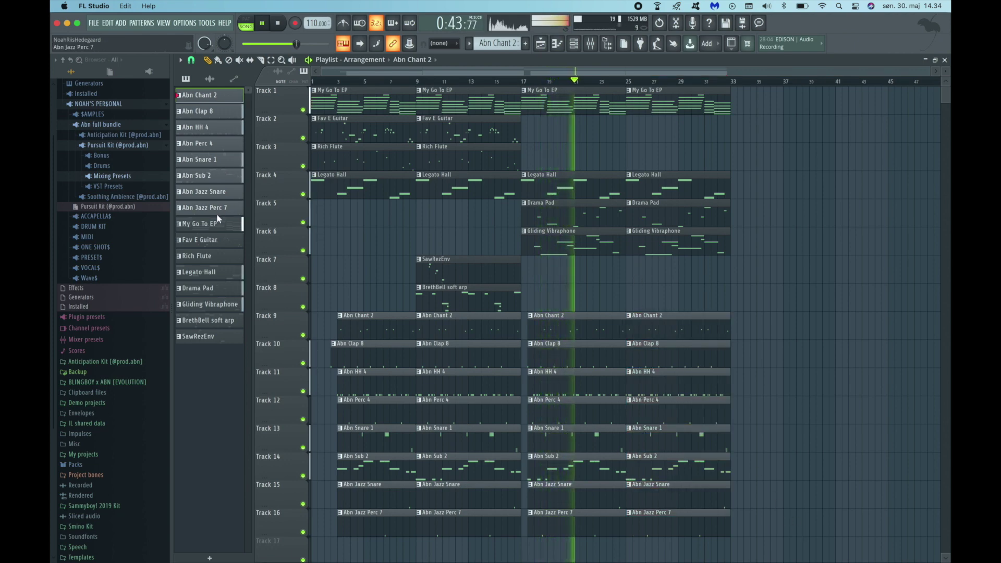
pyautogui.click(215, 337)
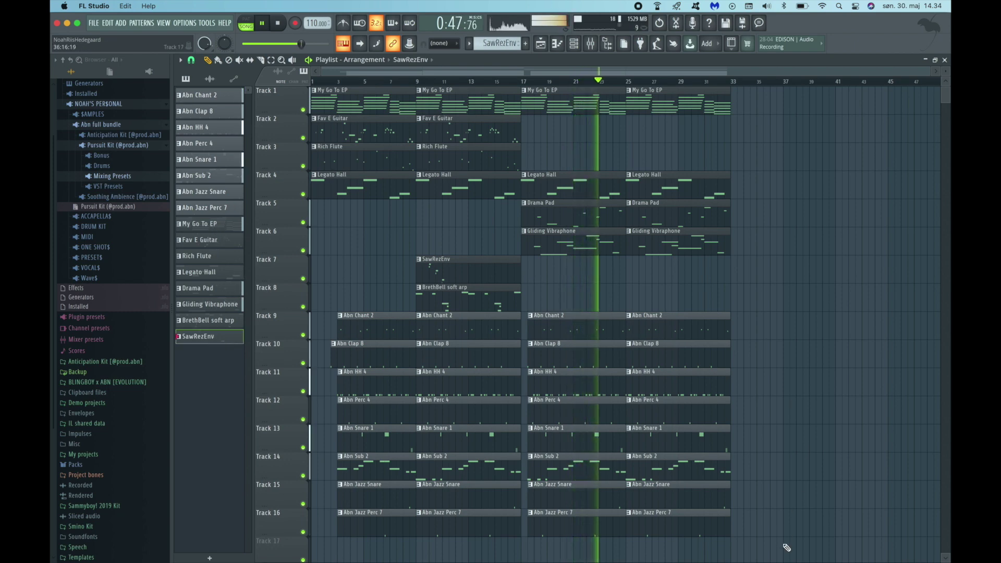
# Duplicate the whole 32-bar arrangement to bar 33 and add Fav E Guitar at bar 25 on Track 2.
pyautogui.moveTo(782, 537); pyautogui.dragTo(412, 112)
pyautogui.hotkey('ctrl', 'b')
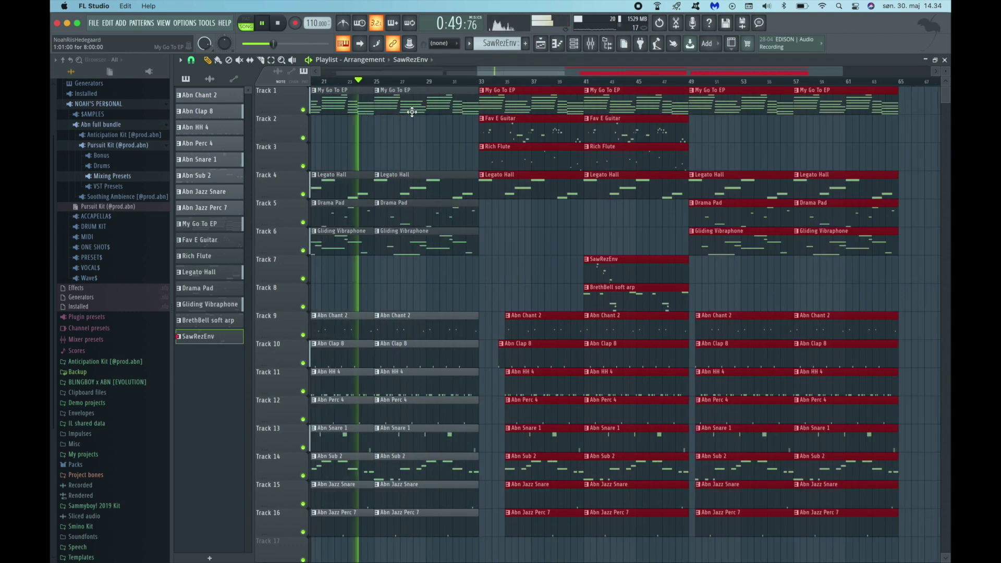
pyautogui.click(537, 223)
pyautogui.scroll(-3, 532, 223)
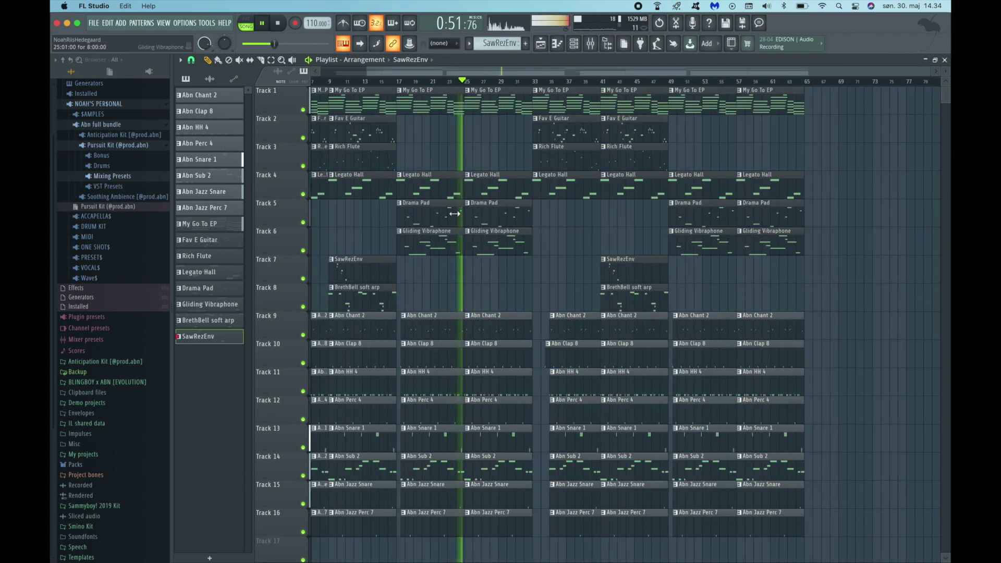
pyautogui.scroll(-1, 500, 147)
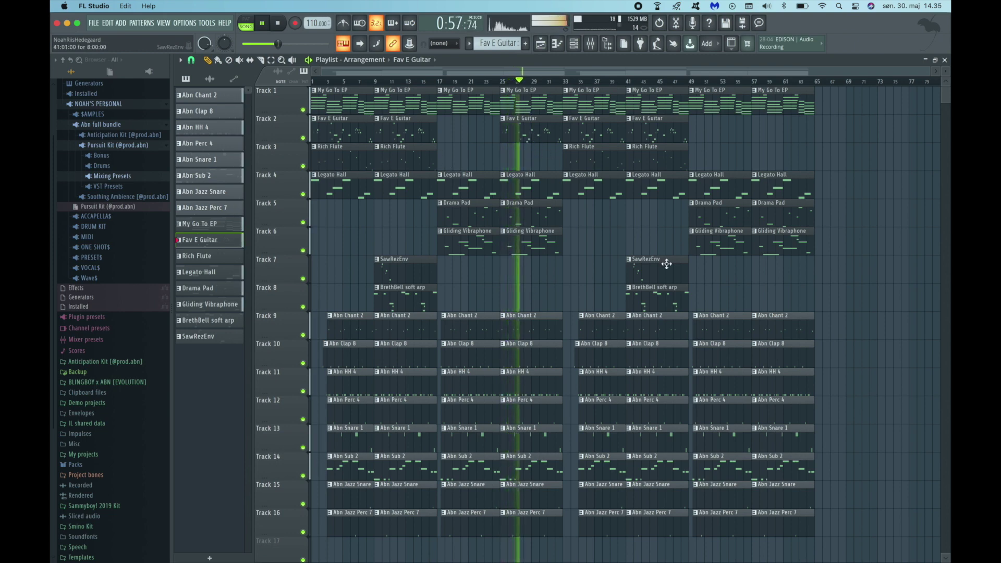
# Duplicate the last My Go To EP and Drama Pad clips to bar 65 as the start of an outro.
pyautogui.click(786, 105)
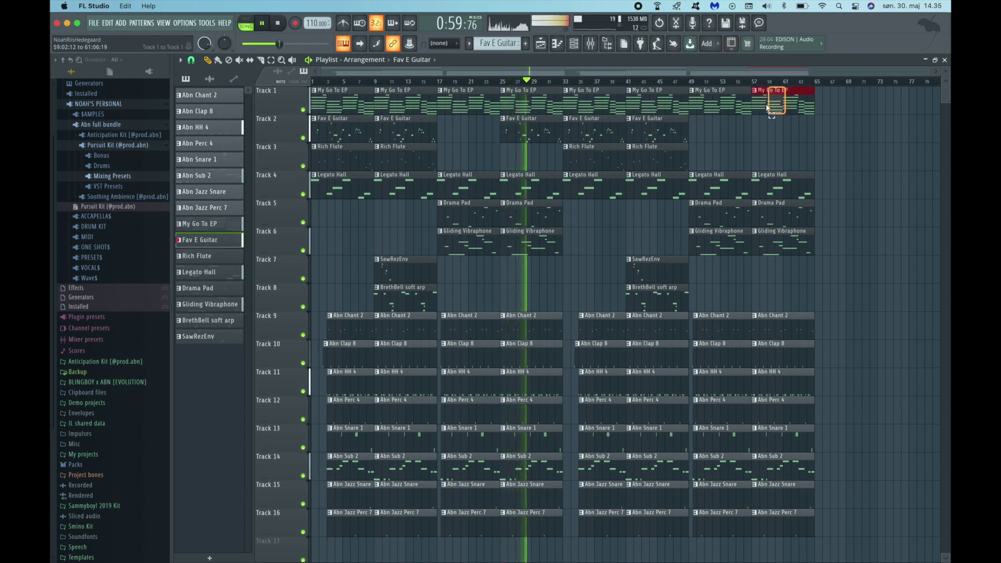
pyautogui.hotkey('ctrl', 'b')
pyautogui.click(797, 214)
pyautogui.hotkey('ctrl', 'b')
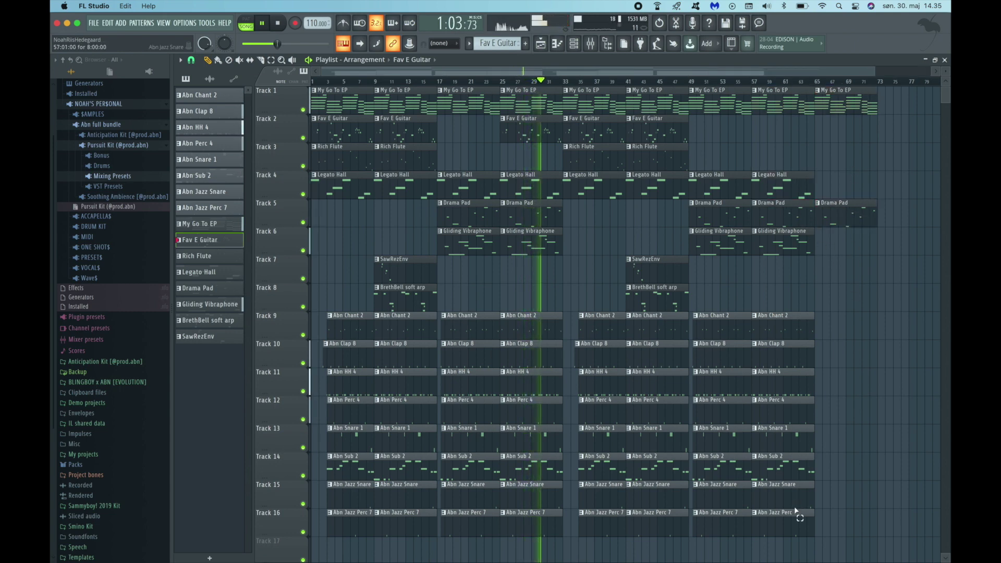
# Duplicate the last Abn Clap 8 and Abn HH 4 clips on Tracks 10 and 11 to bar 65.
pyautogui.moveTo(792, 433); pyautogui.dragTo(793, 320)
pyautogui.click(793, 345)
pyautogui.moveTo(789, 373); pyautogui.dragTo(785, 361)
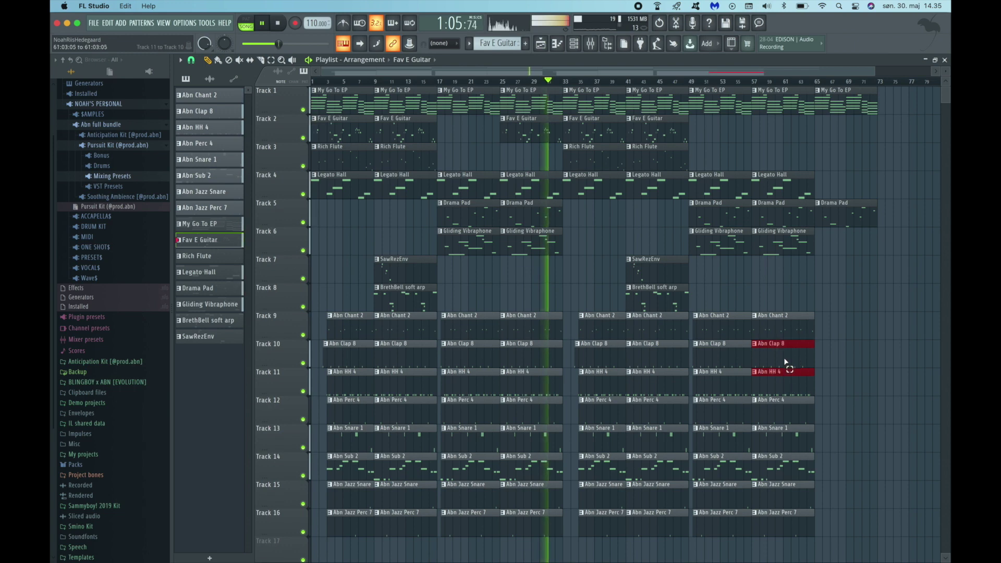
pyautogui.hotkey('ctrl', 'b')
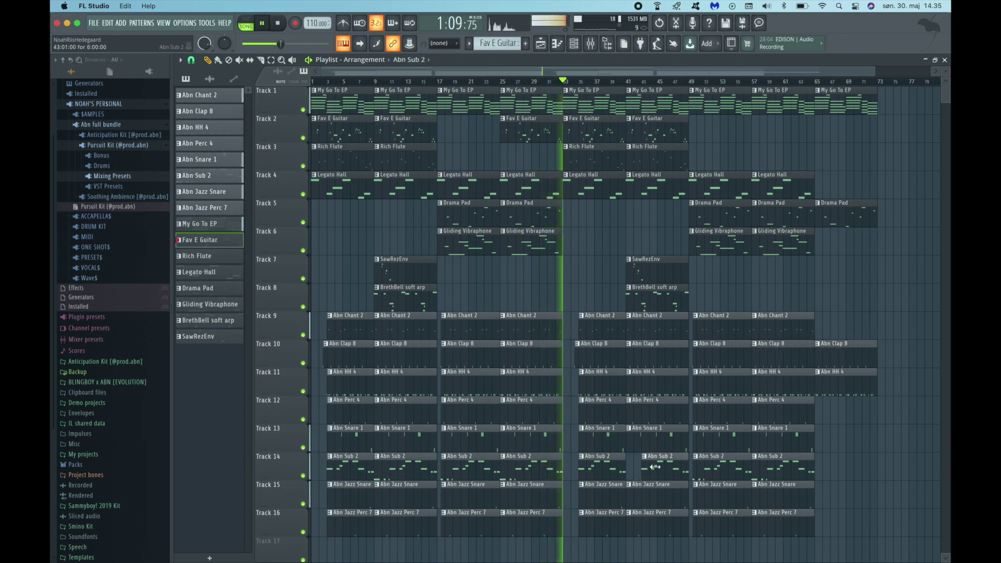
# Trim the start of the bar 41 Abn Sub 2 clip to bar 45 and duplicate the last Abn Jazz Snare clip to bar 65.
pyautogui.moveTo(654, 467); pyautogui.dragTo(657, 466)
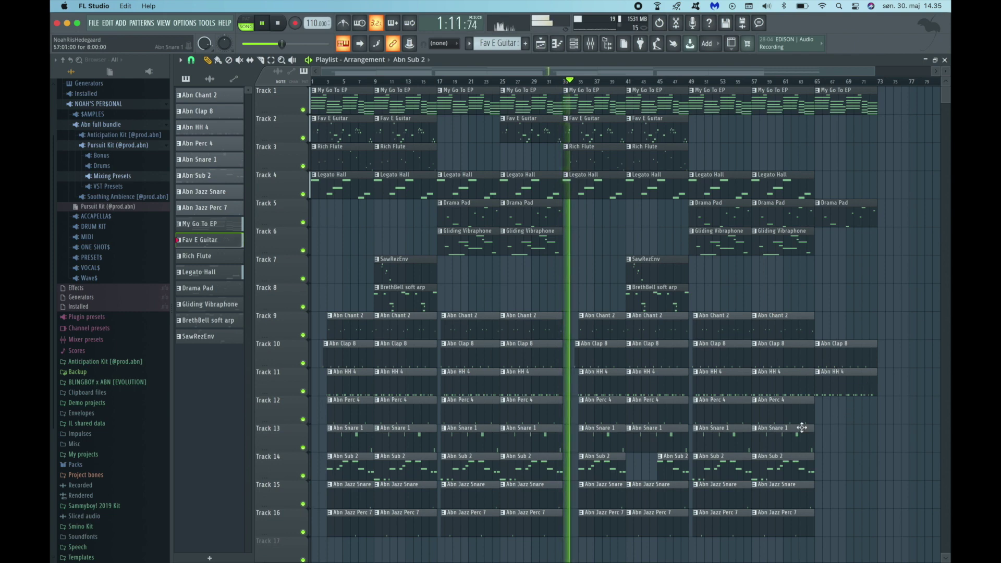
pyautogui.click(802, 502)
pyautogui.click(821, 498)
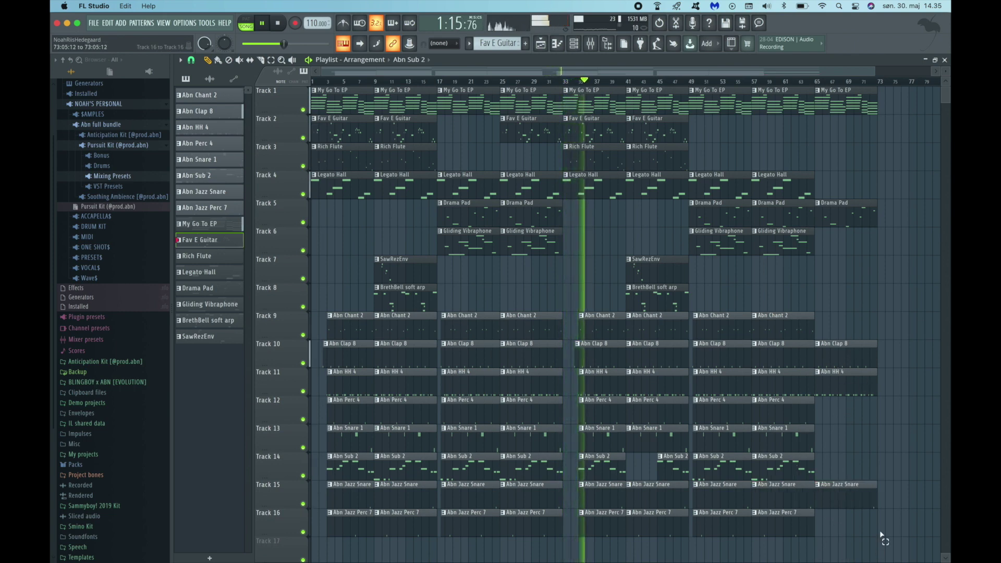
pyautogui.moveTo(880, 537); pyautogui.dragTo(412, 96)
pyautogui.hotkey('ctrl', 'b')
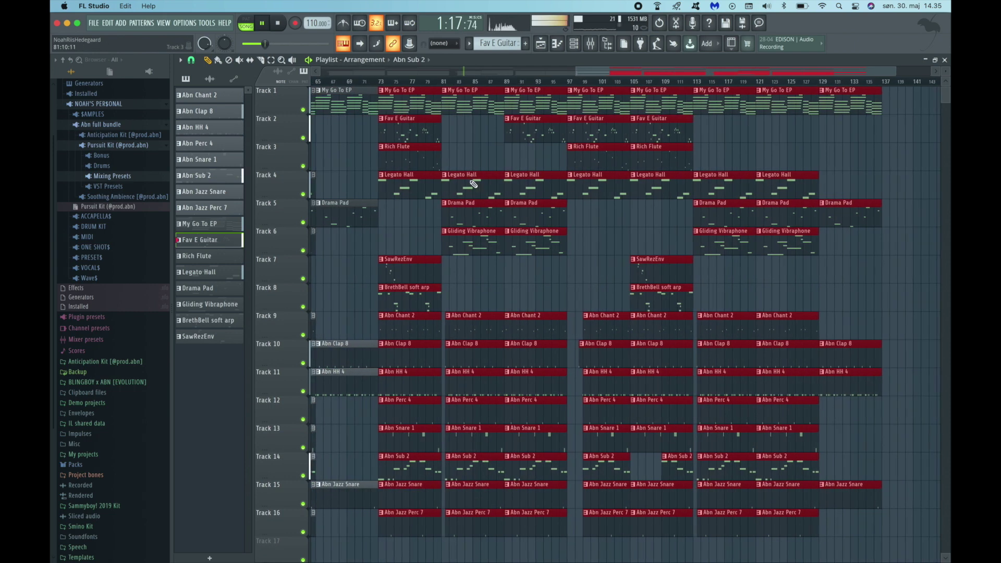
pyautogui.click(504, 160)
pyautogui.scroll(-3, 499, 155)
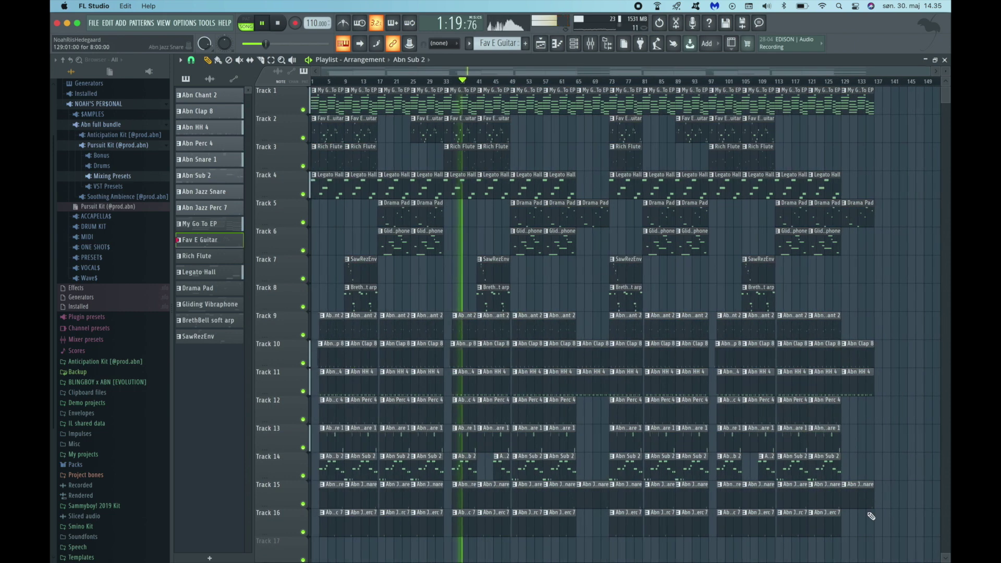
pyautogui.moveTo(880, 537); pyautogui.dragTo(610, 67)
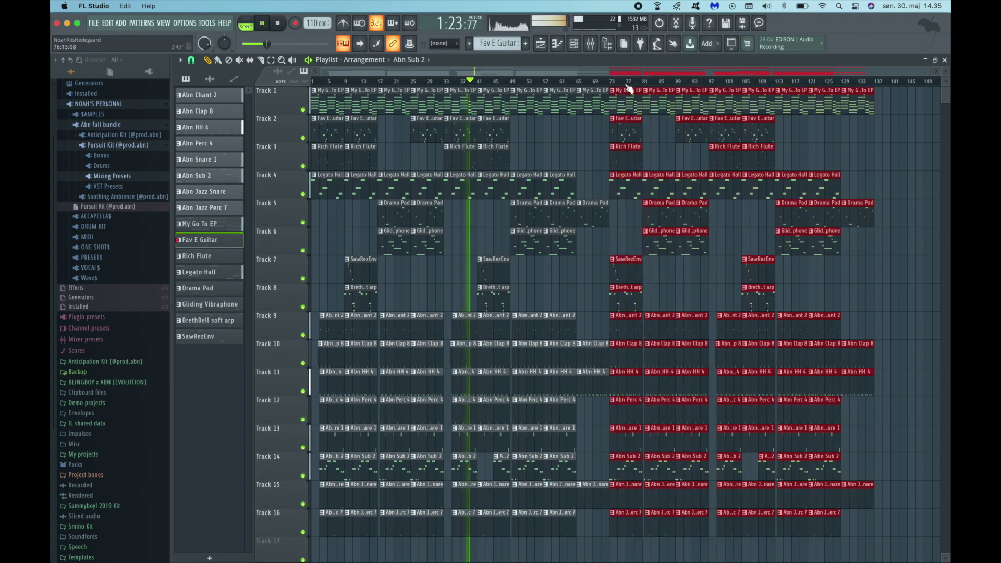
pyautogui.press('Delete')
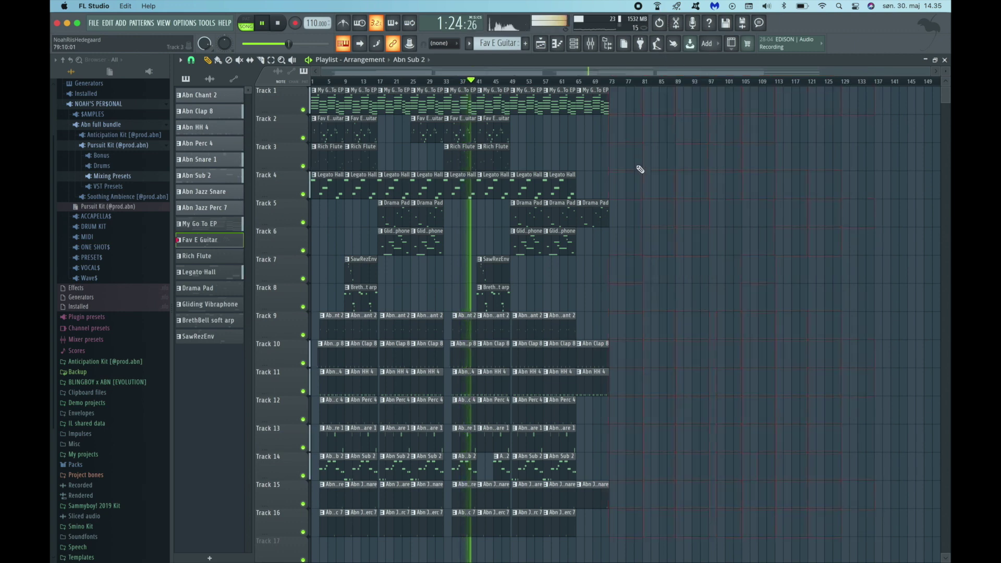
# Create an automation clip for the master track's volume with a fade-out from about bar 69 to bar 73.
pyautogui.click(596, 45)
pyautogui.click(211, 329)
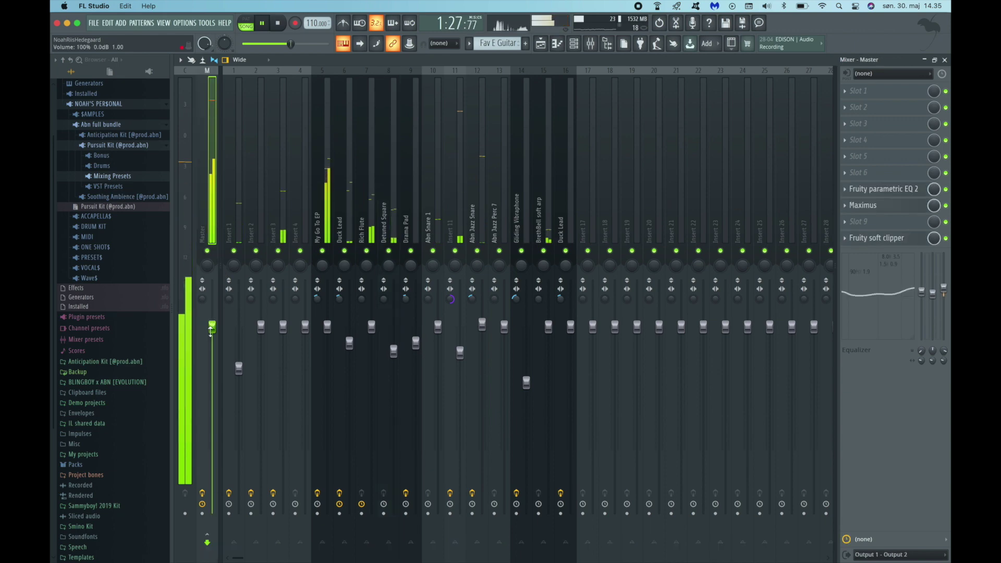
pyautogui.rightClick(210, 330)
pyautogui.click(260, 407)
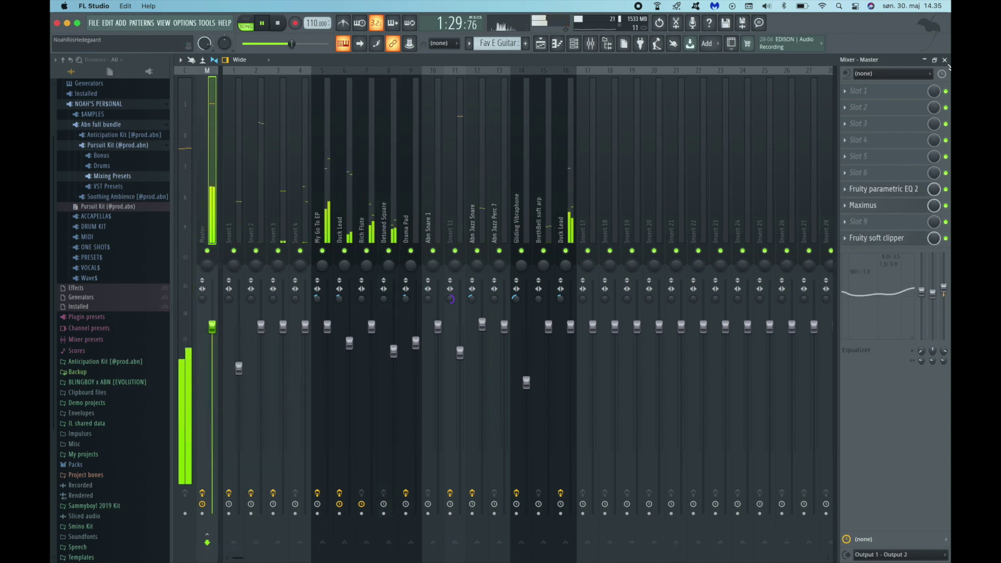
pyautogui.scroll(-3, 574, 474)
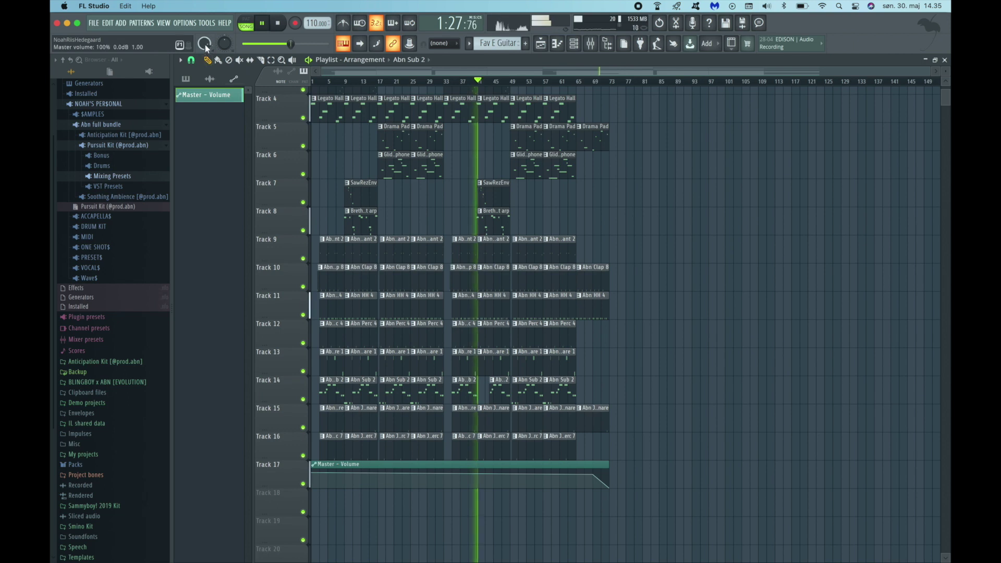
# Set the fade-start point and the first point of the Master - Volume automation clip to 80%.
pyautogui.rightClick(596, 475)
pyautogui.click(646, 544)
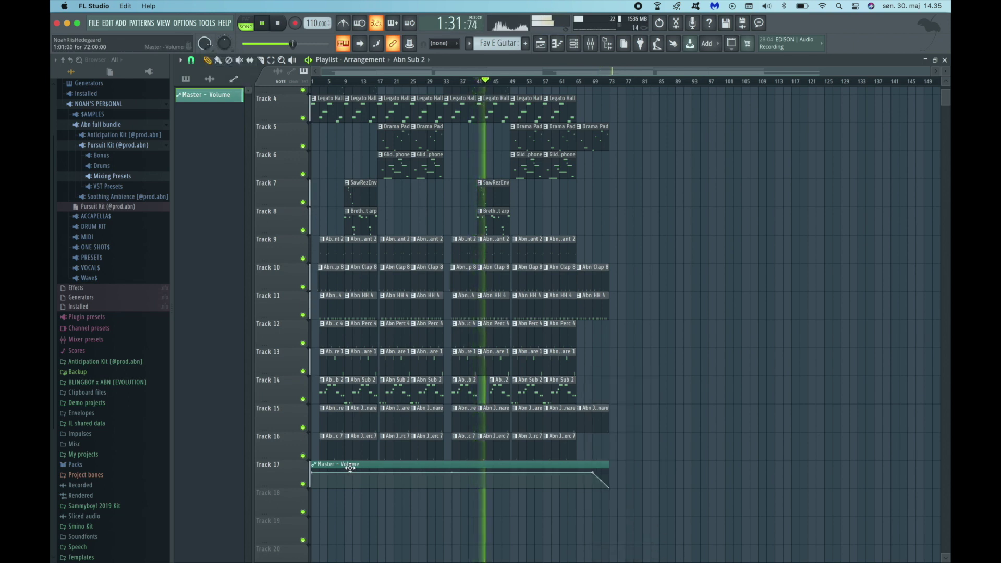
pyautogui.rightClick(316, 473)
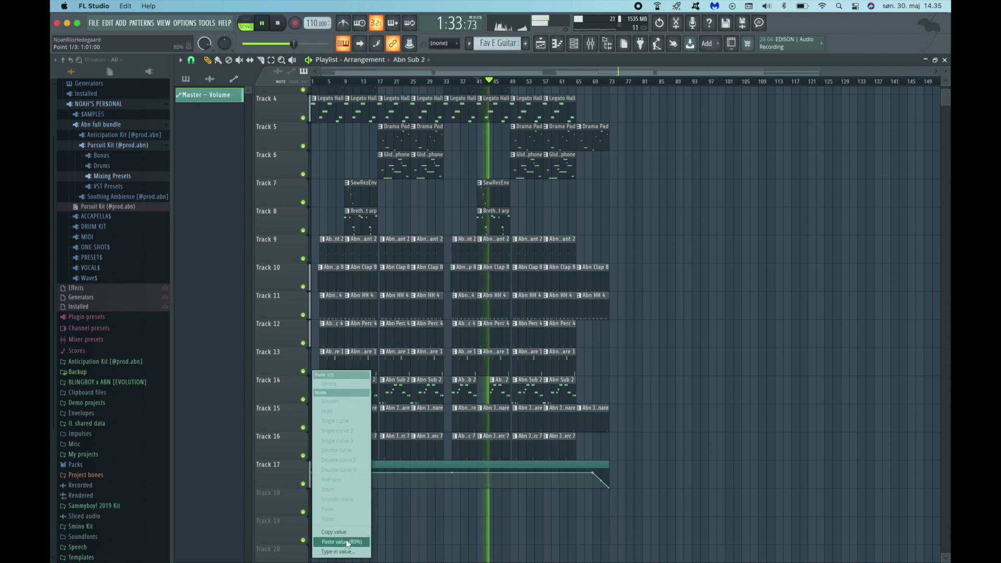
pyautogui.click(346, 539)
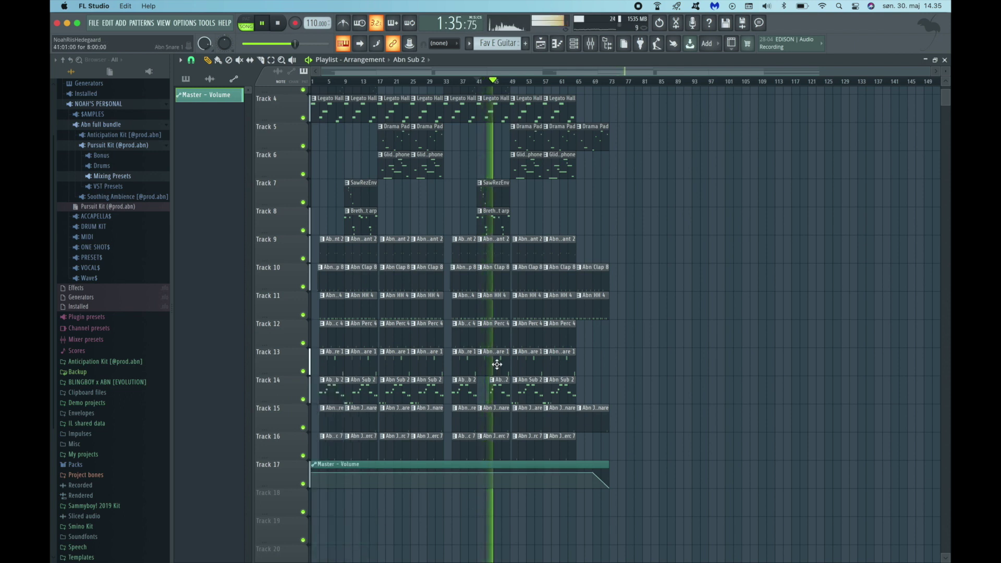
# Place Abn Soda FX from the Pursuit Kit's Plugg SFX folder at bar 1 on Track 8.
pyautogui.scroll(3, 371, 232)
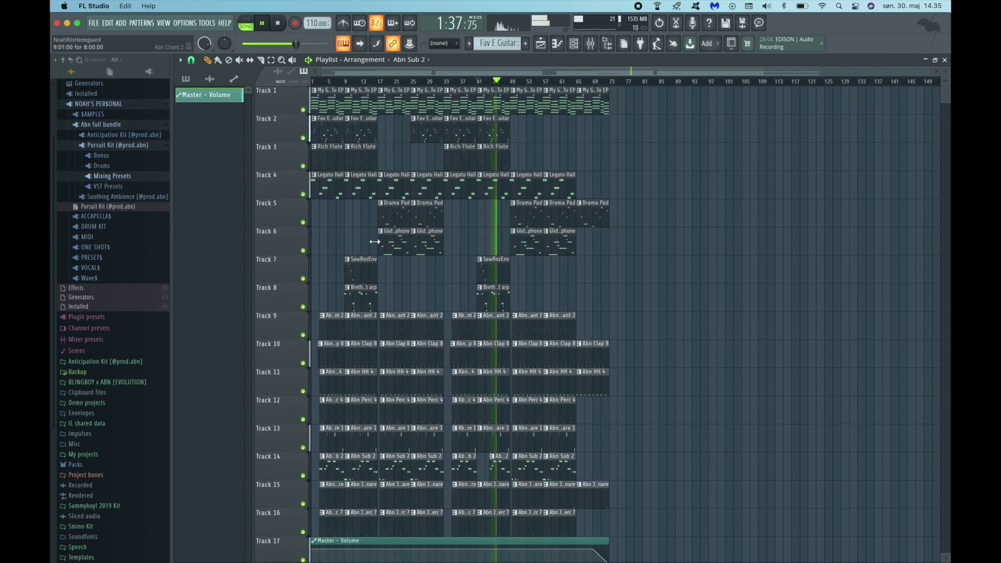
pyautogui.click(112, 170)
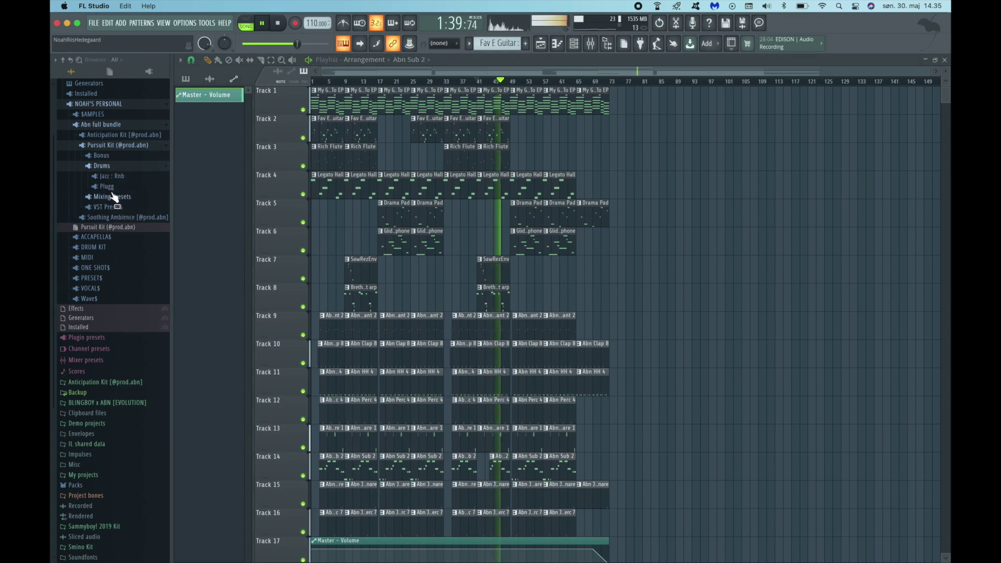
pyautogui.click(108, 187)
pyautogui.click(116, 248)
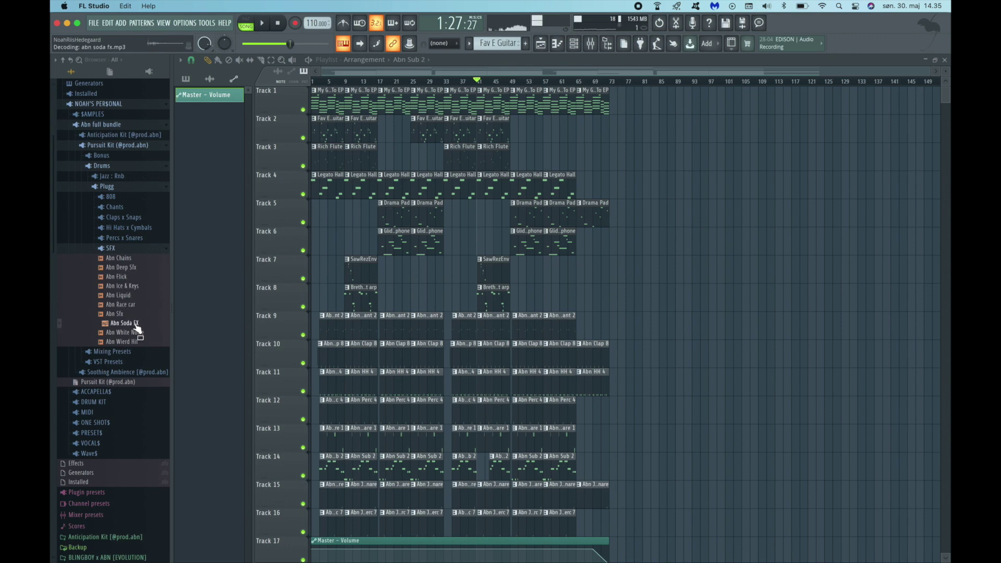
pyautogui.moveTo(318, 298); pyautogui.dragTo(316, 295)
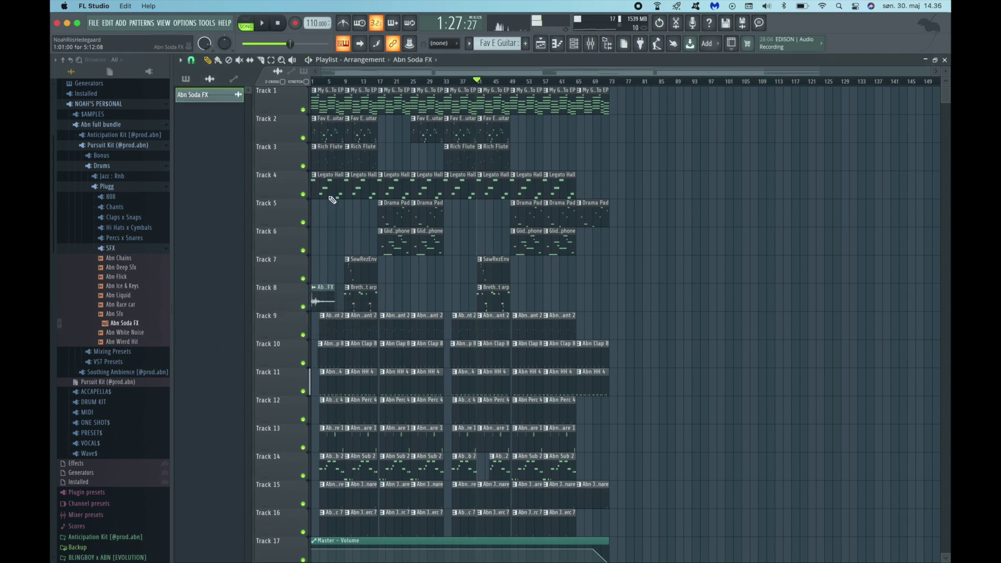
# Check the Abn Soda FX channel settings during playback and trim the clip to end where the first Abn Clap 8 clip starts.
pyautogui.press('space')
pyautogui.doubleClick(323, 299)
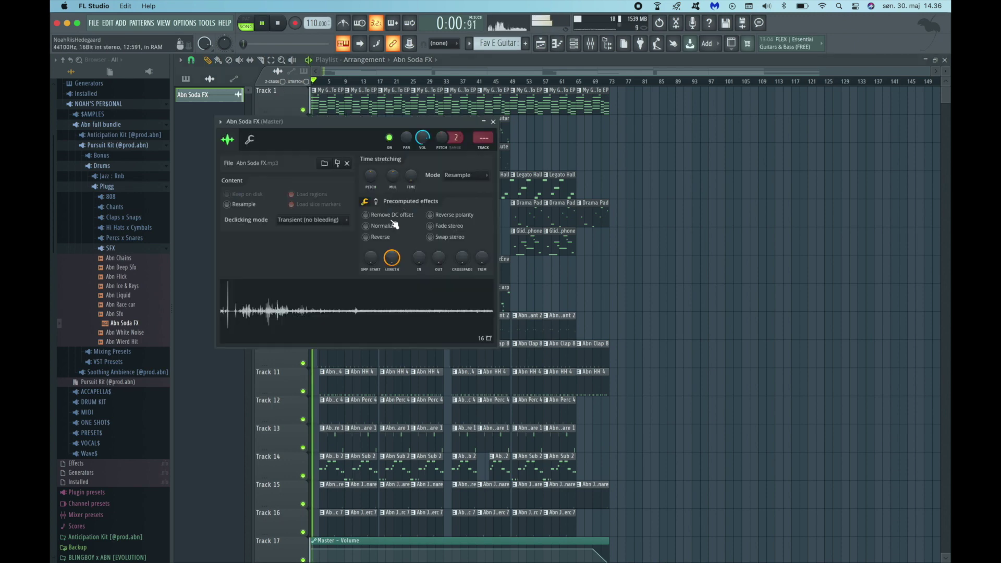
pyautogui.click(493, 121)
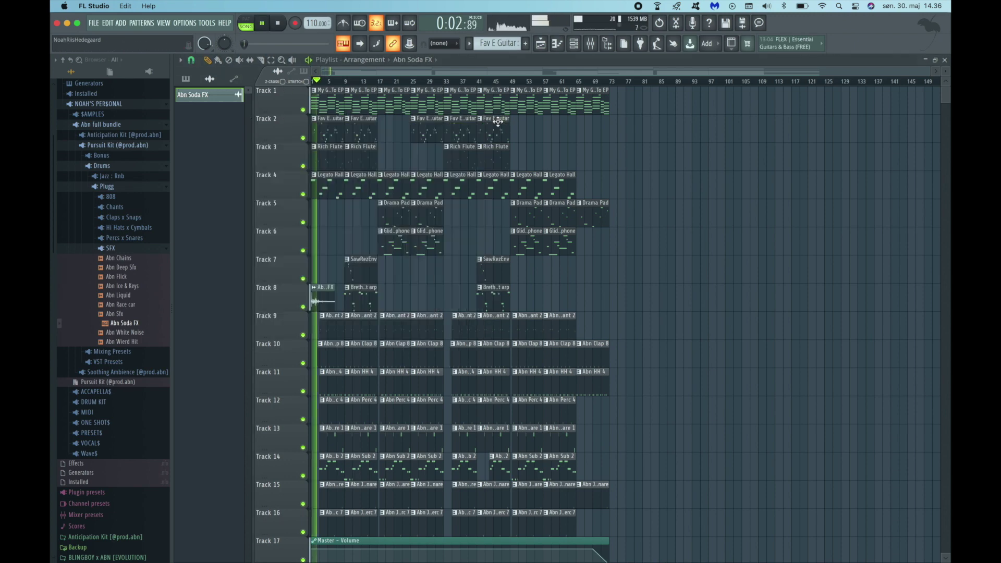
pyautogui.scroll(5, 320, 252)
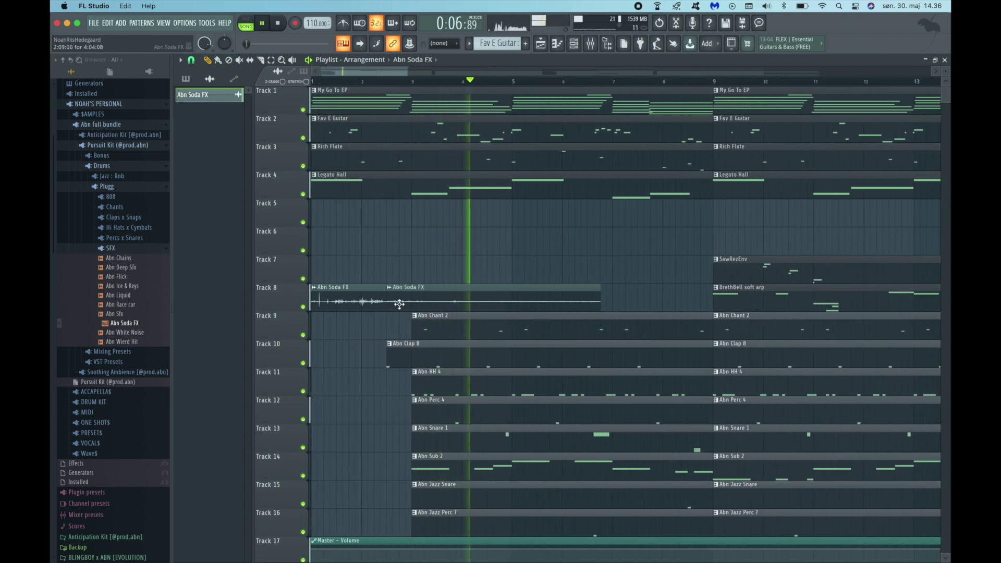
pyautogui.moveTo(599, 298); pyautogui.dragTo(386, 298)
pyautogui.press('space')
# Place Abn White Noise at bar 3 on Track 8 and lower its channel volume.
pyautogui.moveTo(130, 332); pyautogui.dragTo(412, 308)
pyautogui.press('space')
pyautogui.doubleClick(433, 300)
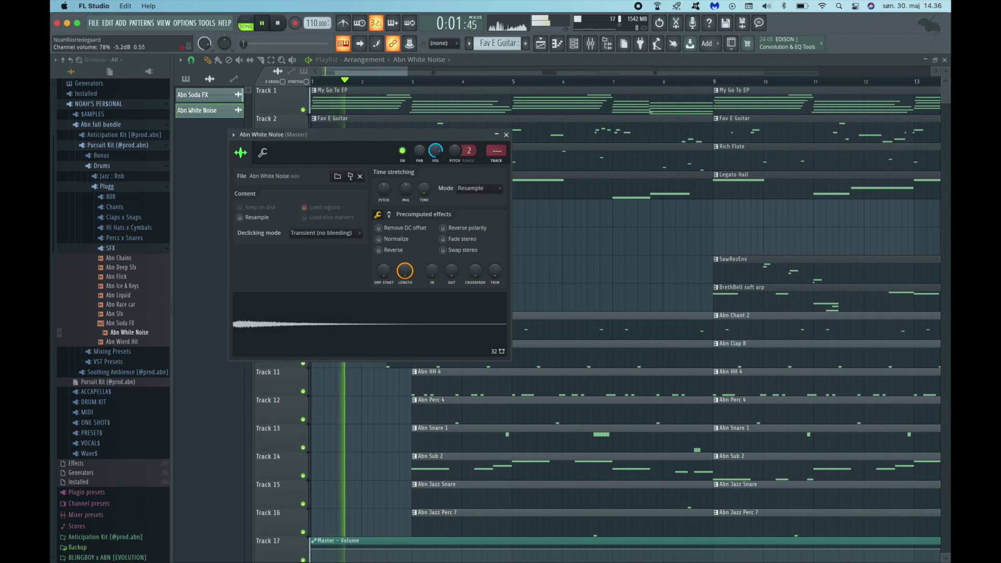
pyautogui.click(506, 134)
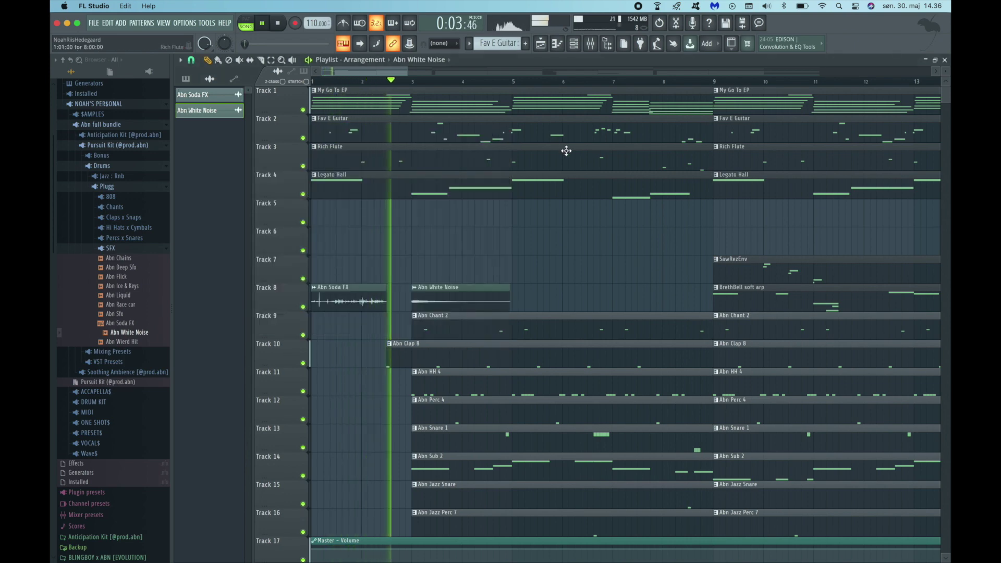
pyautogui.doubleClick(435, 294)
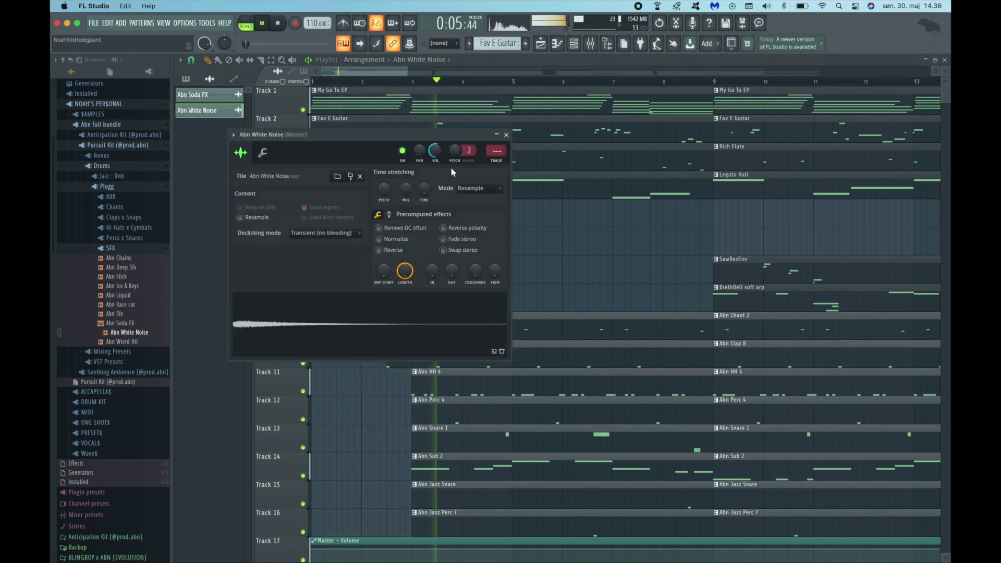
pyautogui.click(508, 136)
# Place Abn Ice & Keys at bar 13 on Track 6 and move the Abn Soda FX and Abn White Noise clips up to that track.
pyautogui.scroll(-10, 508, 136)
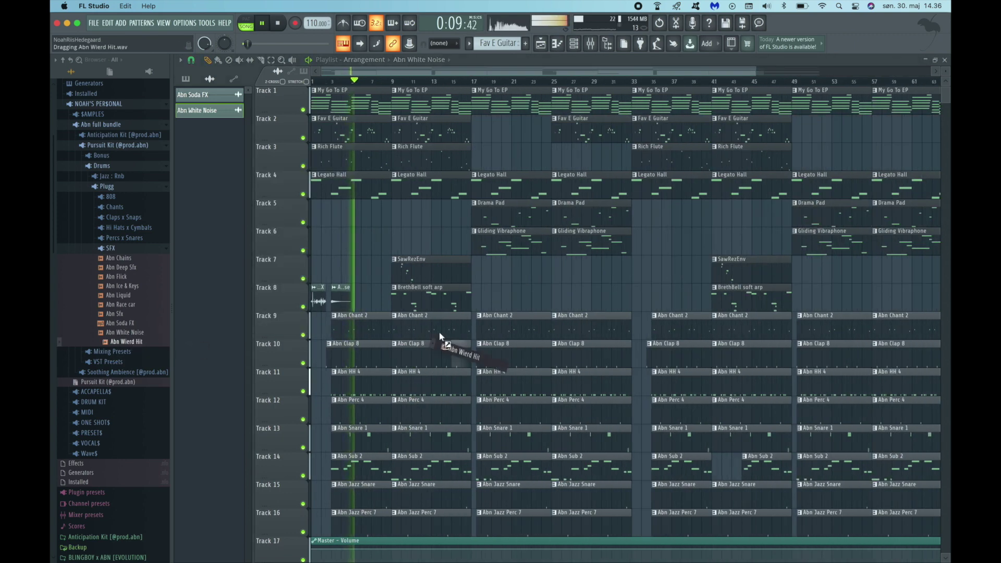
pyautogui.click(127, 287)
pyautogui.moveTo(129, 288); pyautogui.dragTo(440, 227)
pyautogui.moveTo(322, 285); pyautogui.dragTo(341, 243)
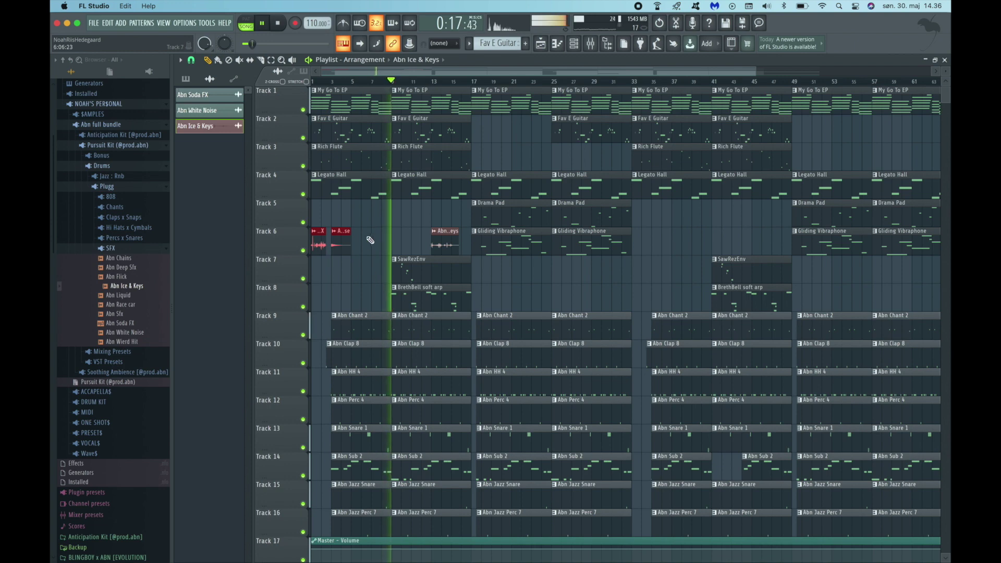
# Move Abn Ice & Keys to bar 16 and trim the bar 9 clips on Tracks 7 to 16 to end at bar 16.
pyautogui.click(452, 229)
pyautogui.moveTo(451, 230); pyautogui.dragTo(471, 230)
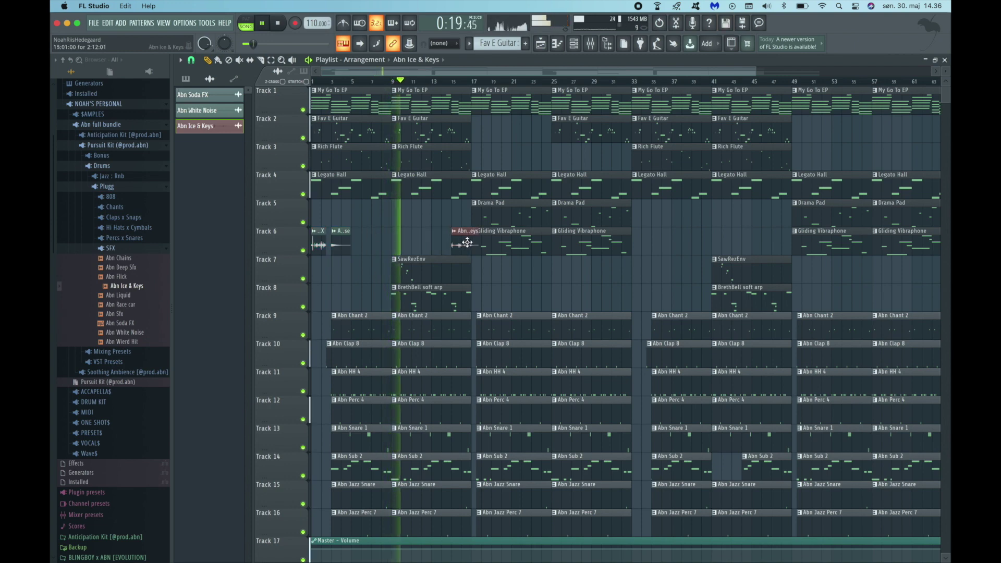
pyautogui.moveTo(472, 497); pyautogui.dragTo(468, 248)
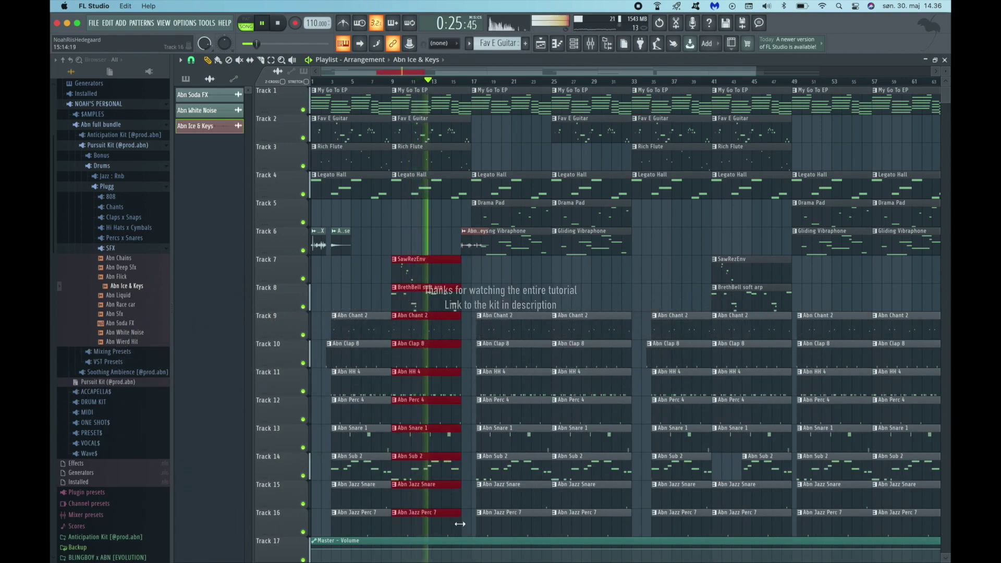